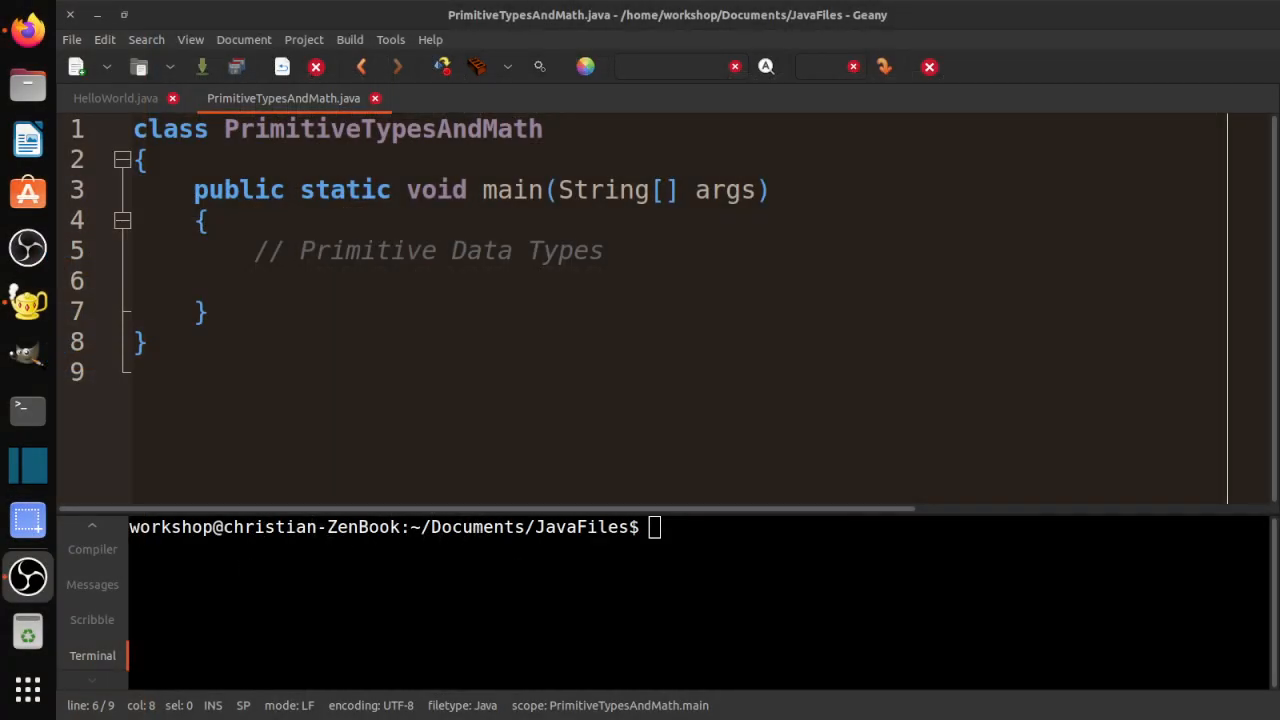
- Point out the capitalised words in the class name PrimitiveTypesAndMath
left_click(424, 281)
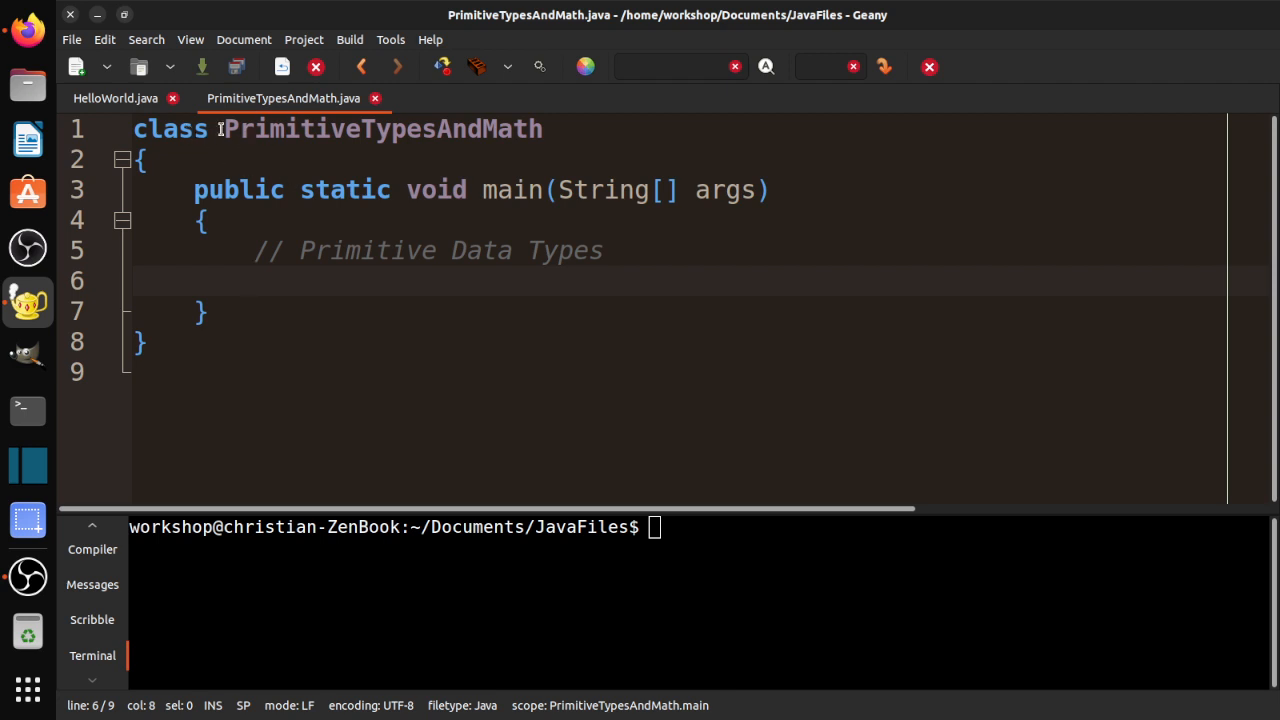
left_click(228, 133)
left_click_drag(232, 133, 242, 135)
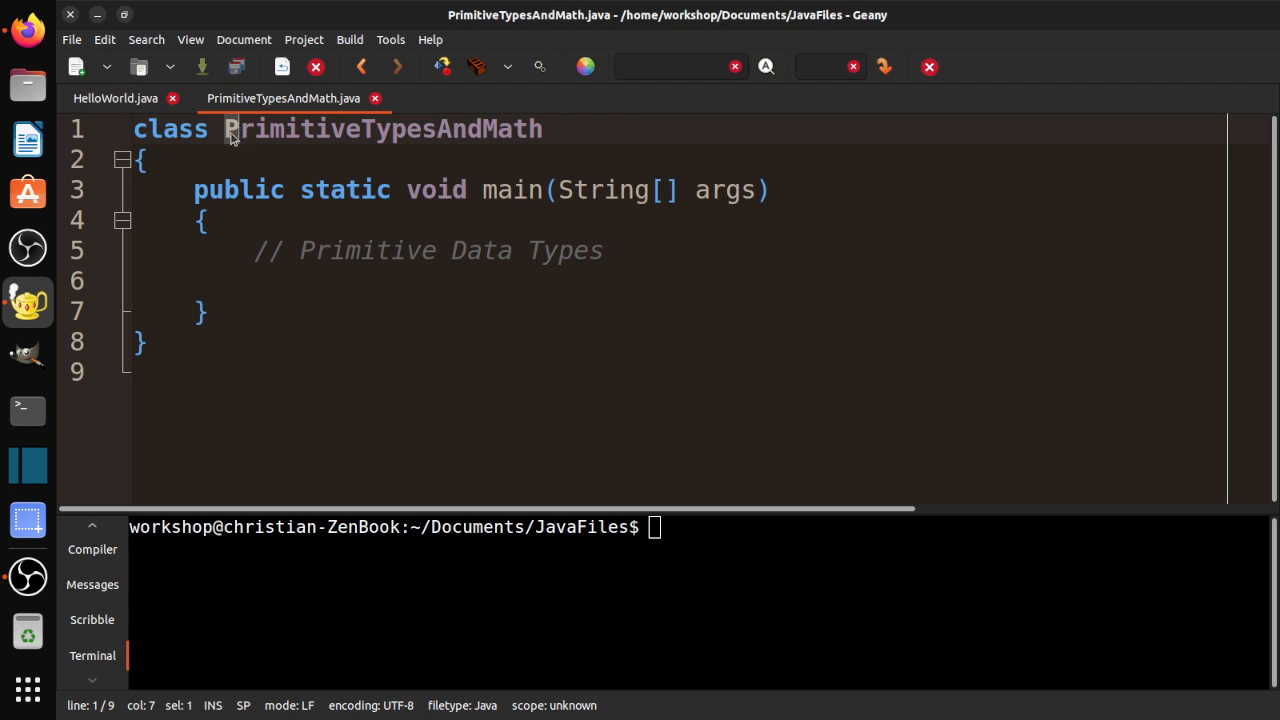
left_click(362, 130)
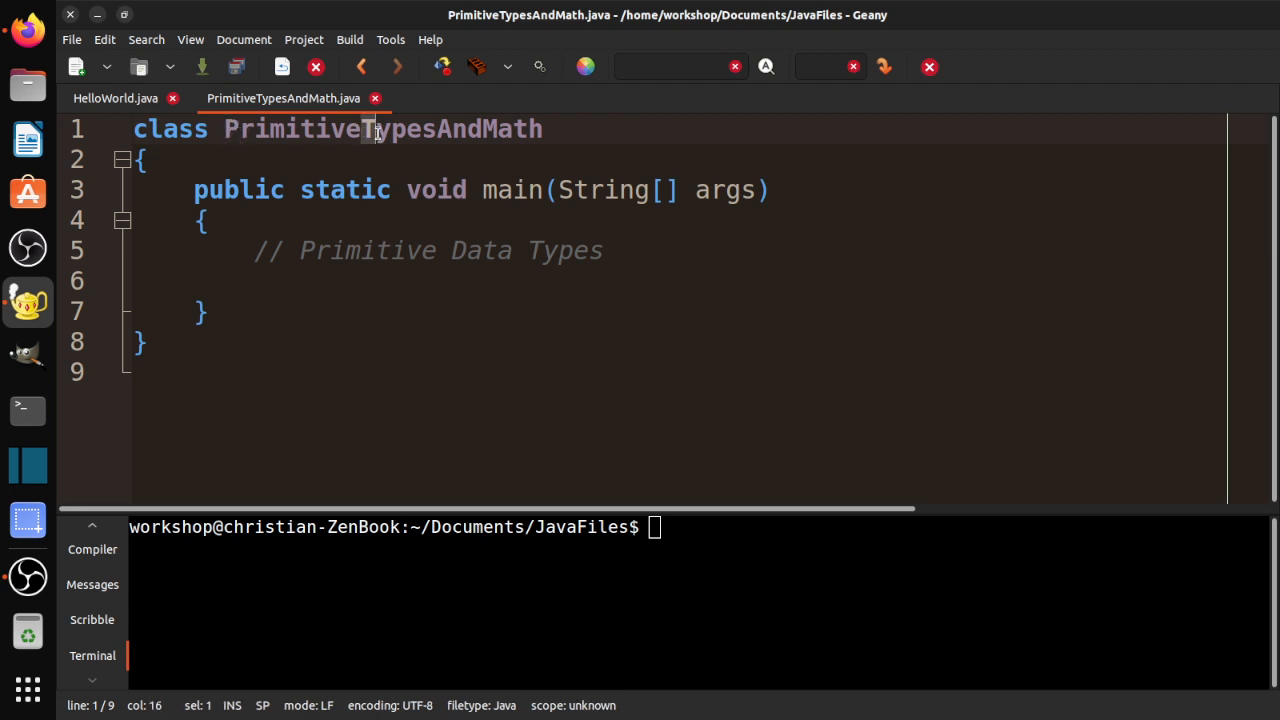
left_click(435, 130)
mouse_move(435, 130)
left_mouse_down()
mouse_move(498, 130)
mouse_move(224, 125)
left_mouse_up()
left_click(563, 123)
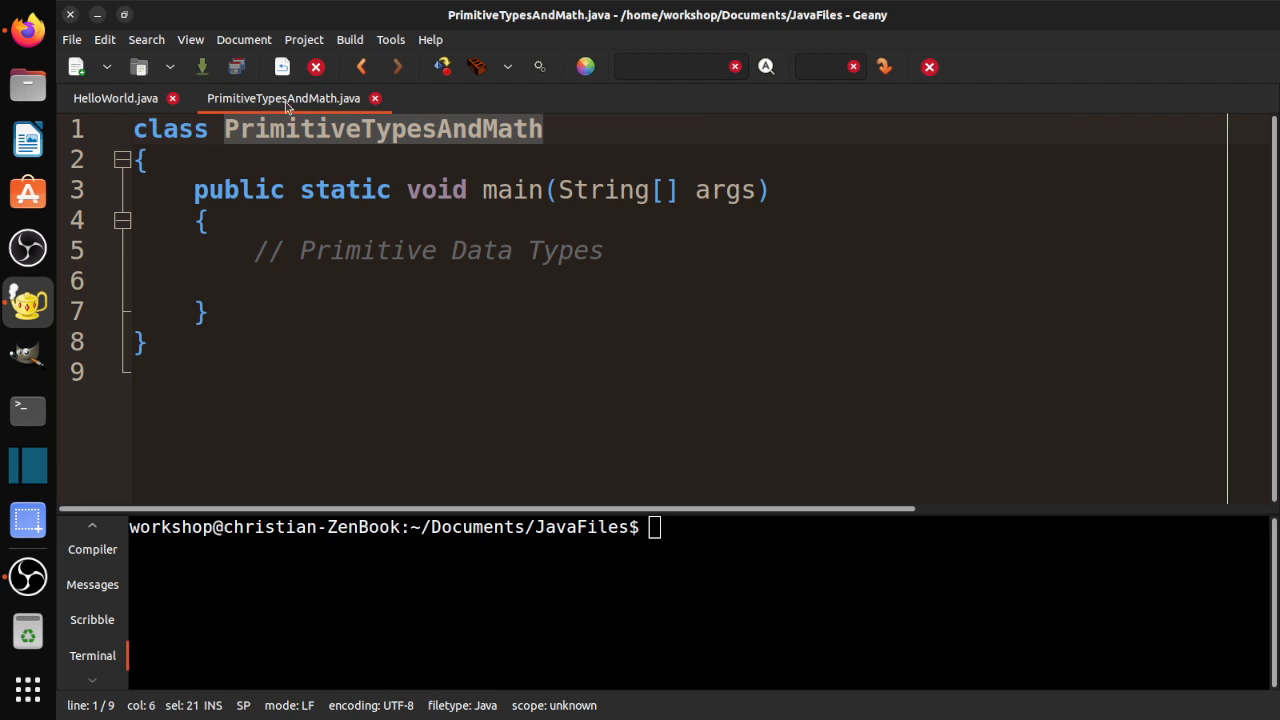
left_click(323, 146)
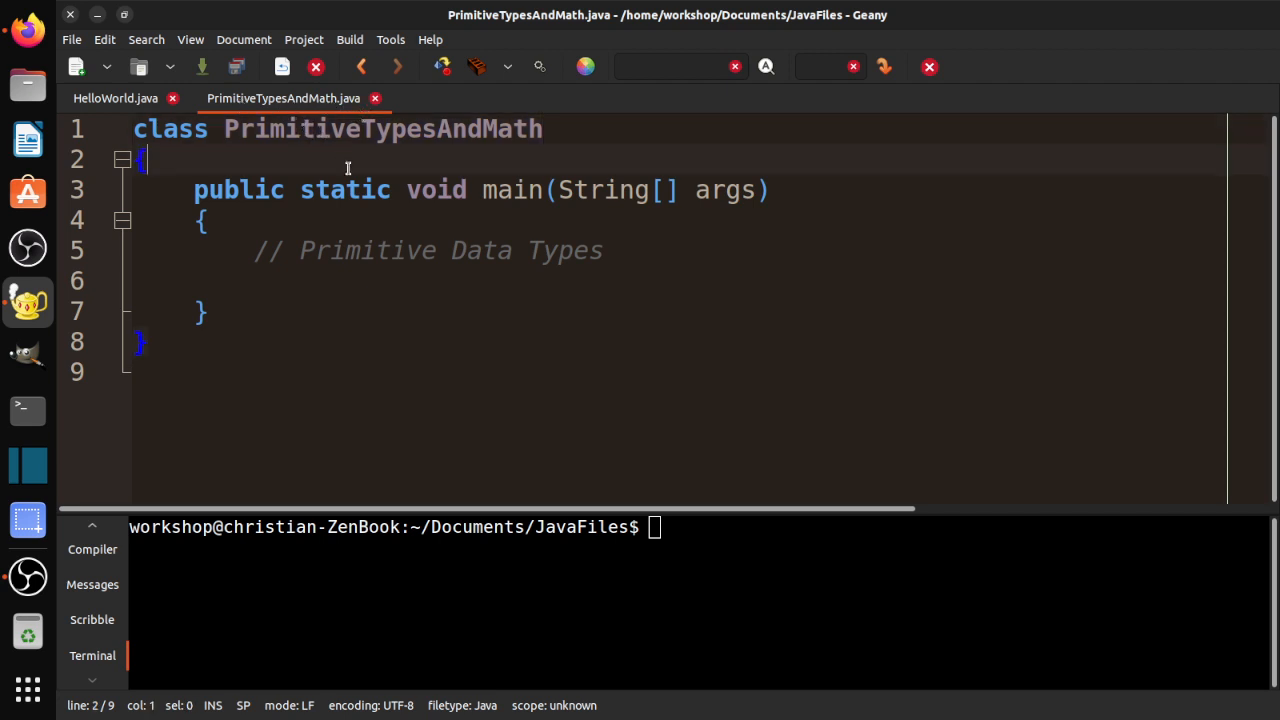
- Highlight the whole main method, then start a new line under the Primitive Data Types comment
left_click(231, 323)
left_click_drag(231, 323, 187, 202)
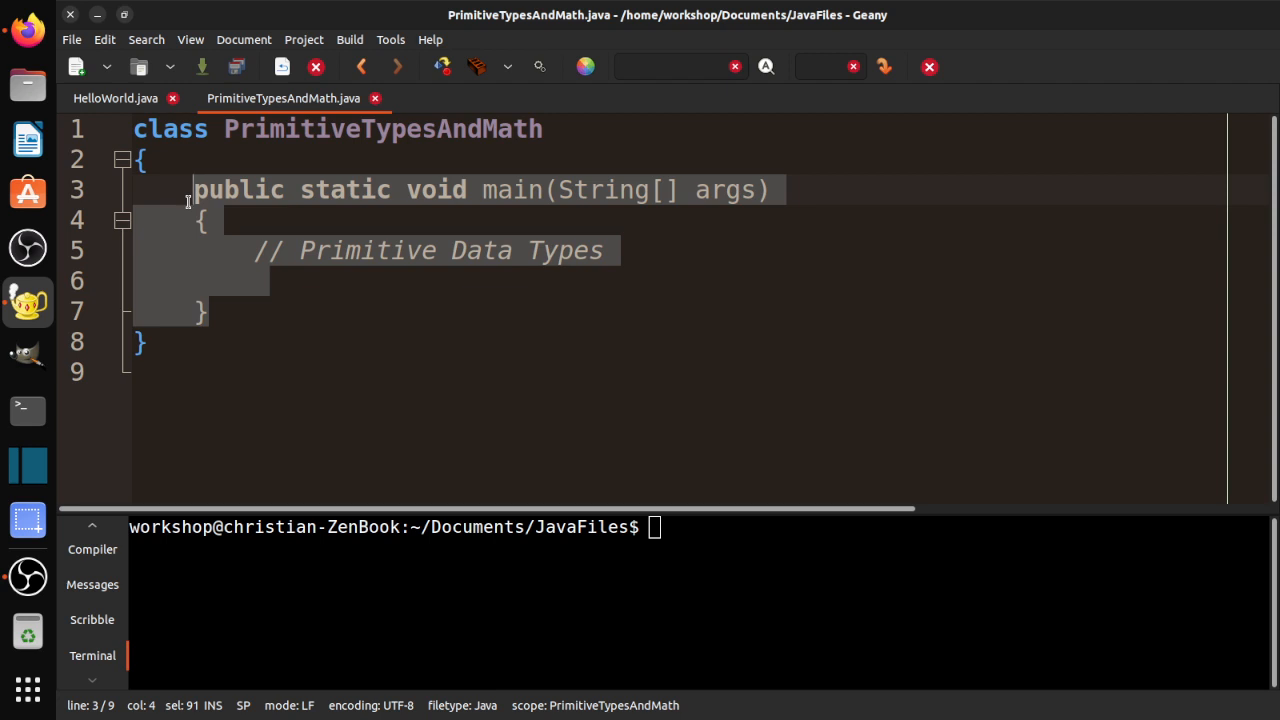
left_click(199, 222)
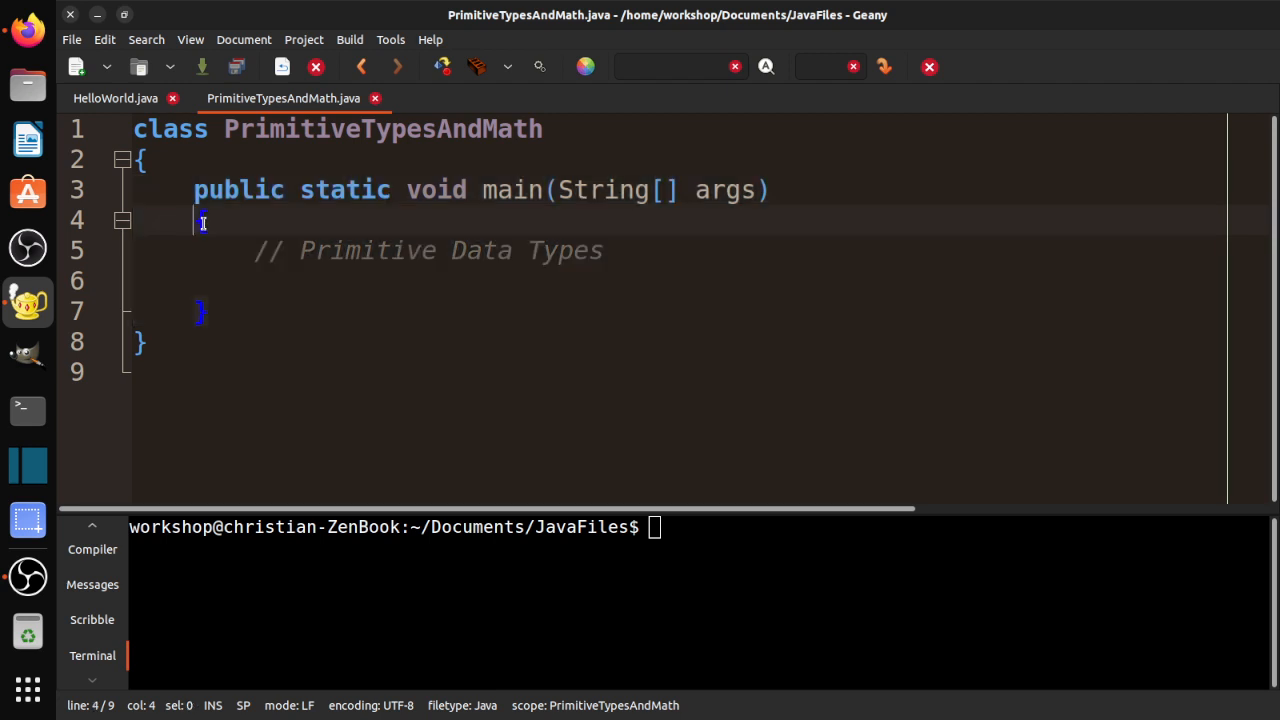
left_click(629, 256)
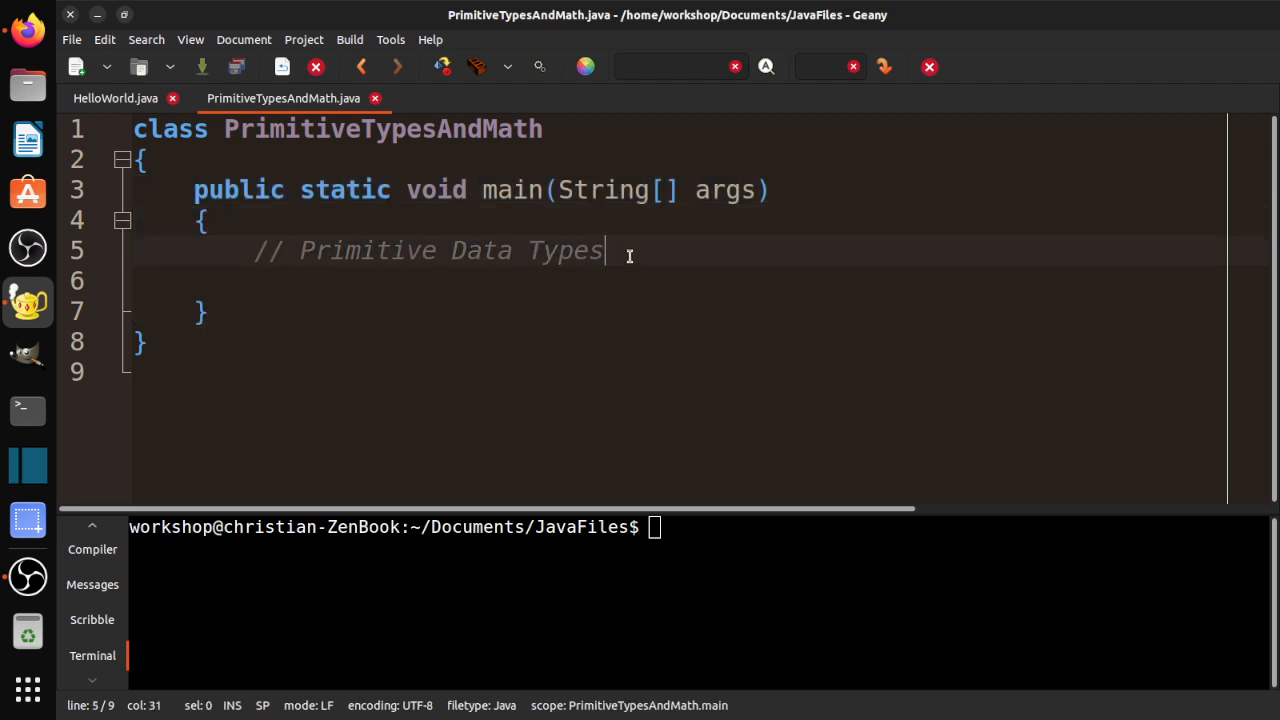
key("Return")
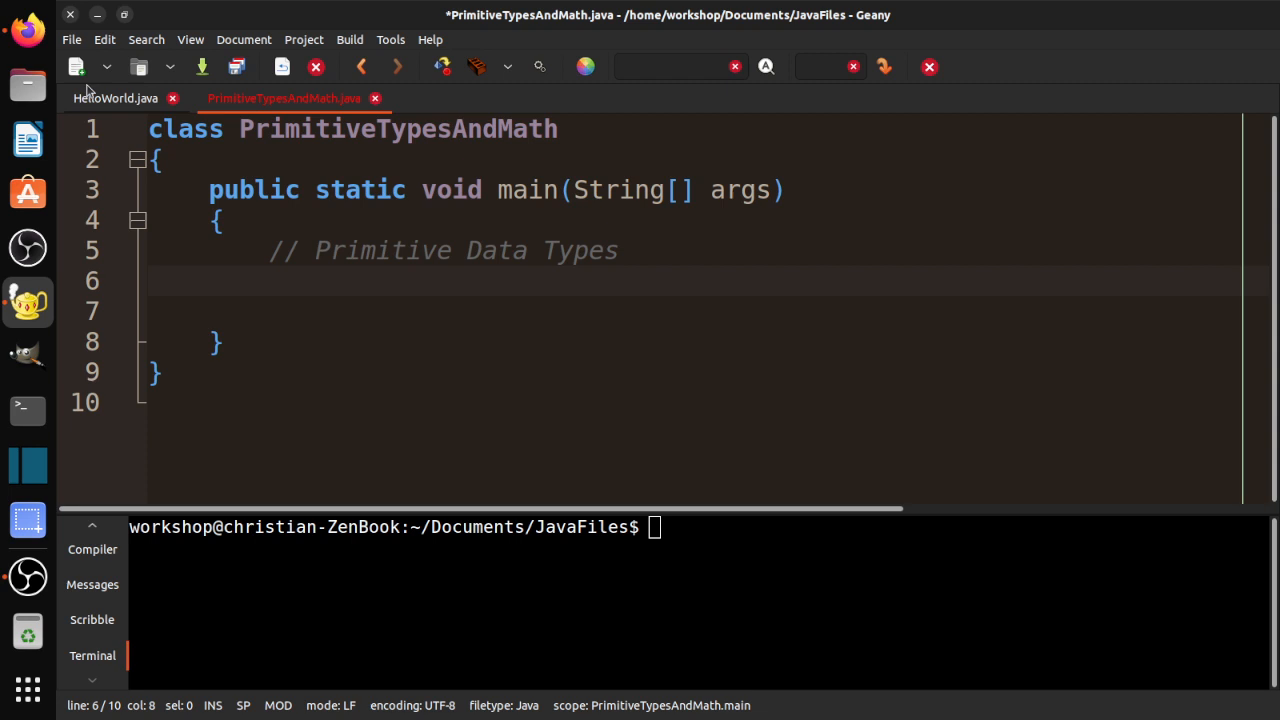
left_click(28, 30)
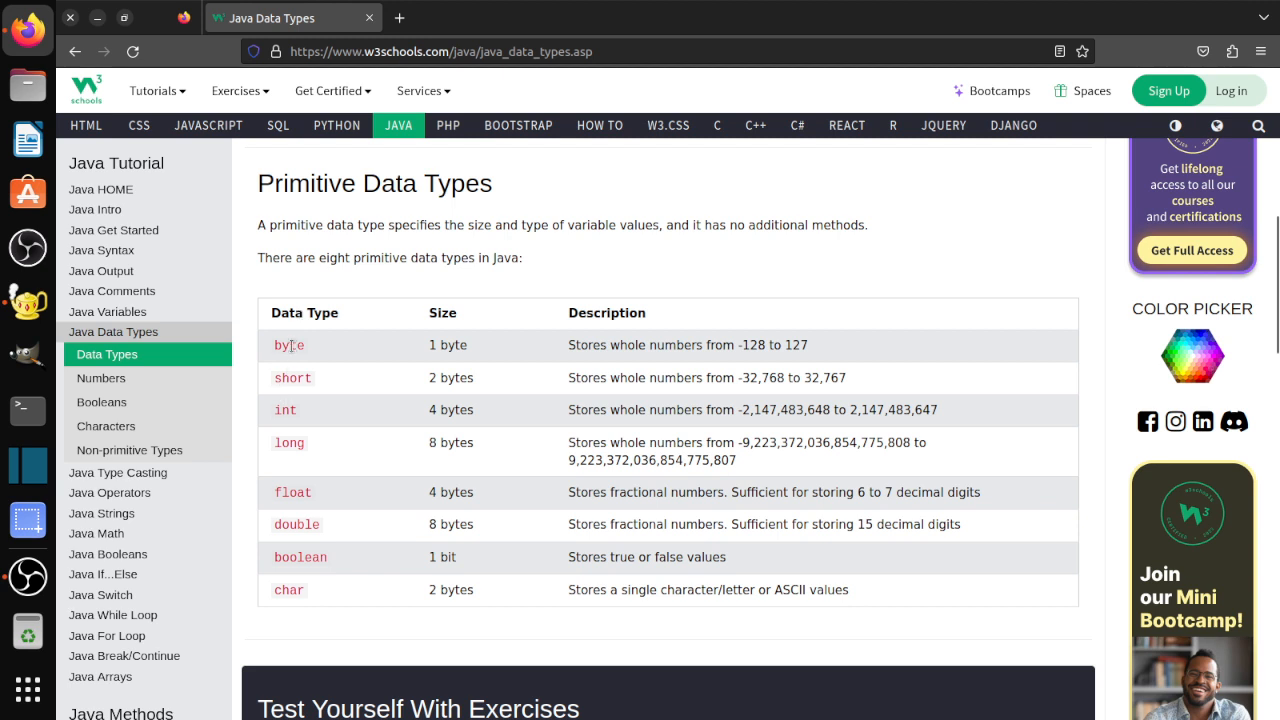
double_click(291, 346)
left_click_drag(468, 346, 427, 347)
left_click(488, 355)
double_click(452, 345)
triple_click(452, 345)
left_click(812, 344)
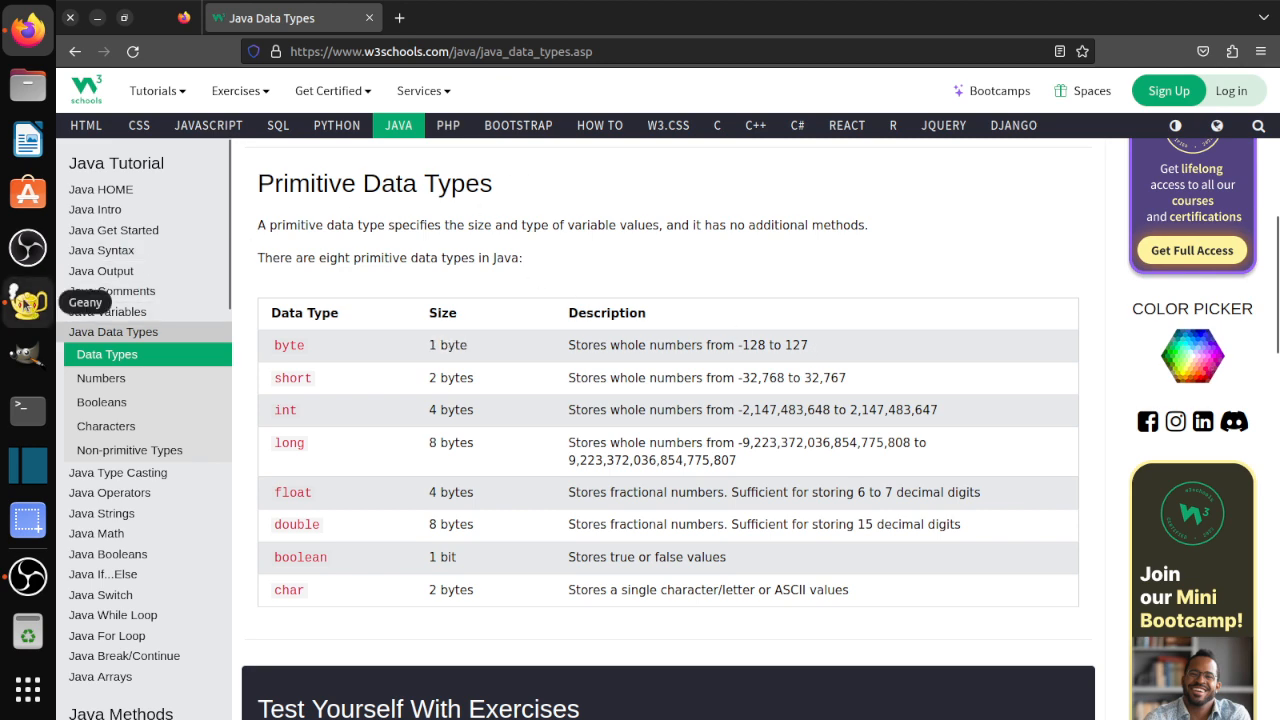
left_click(28, 302)
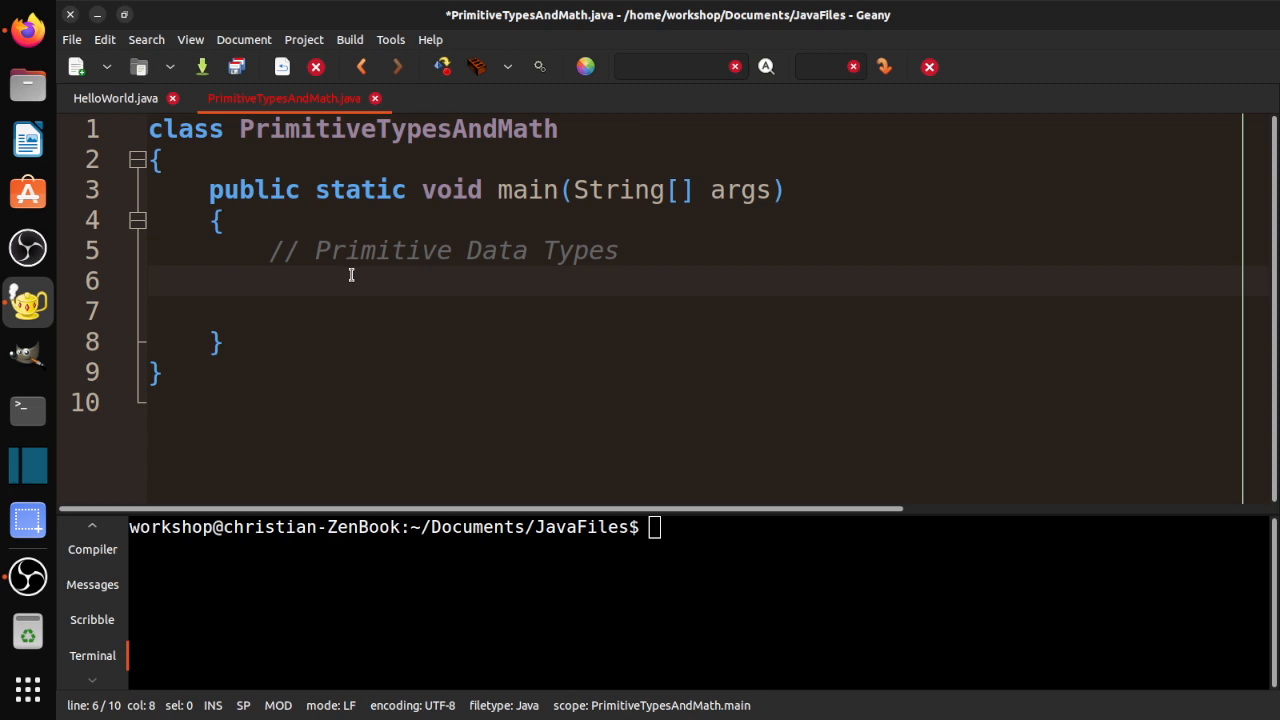
type("byte a")
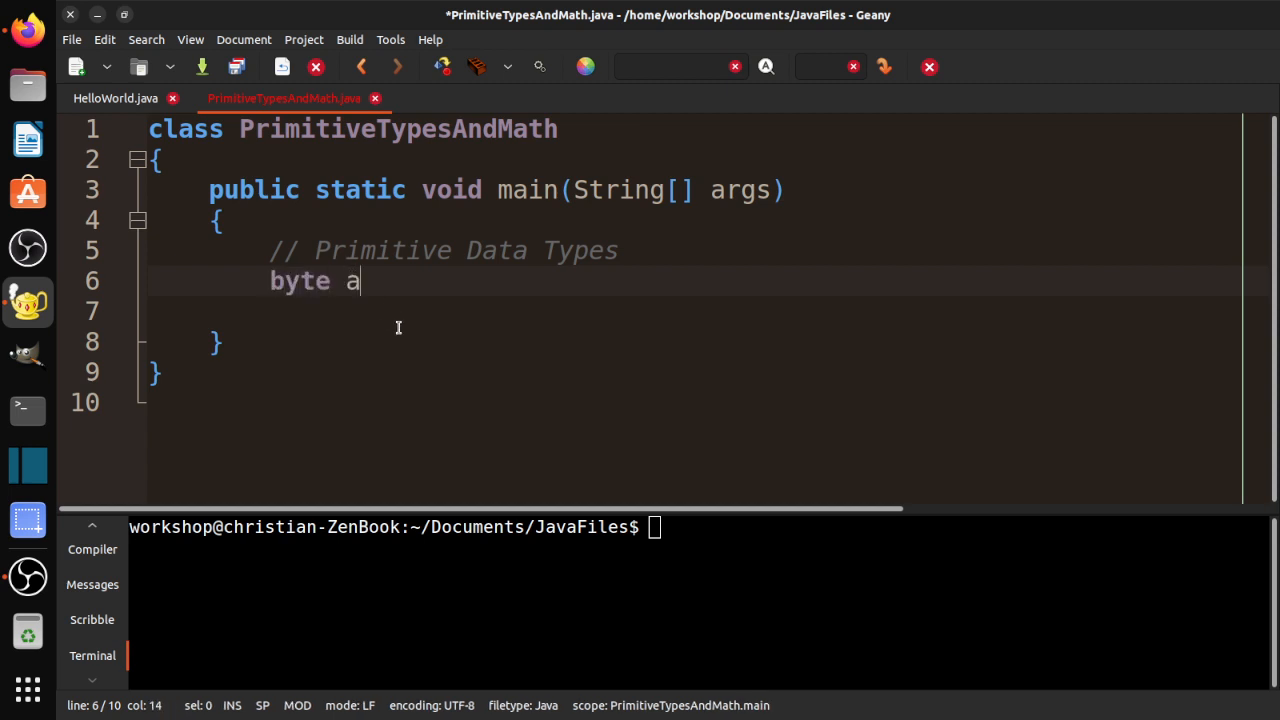
type("ge = ")
type("51")
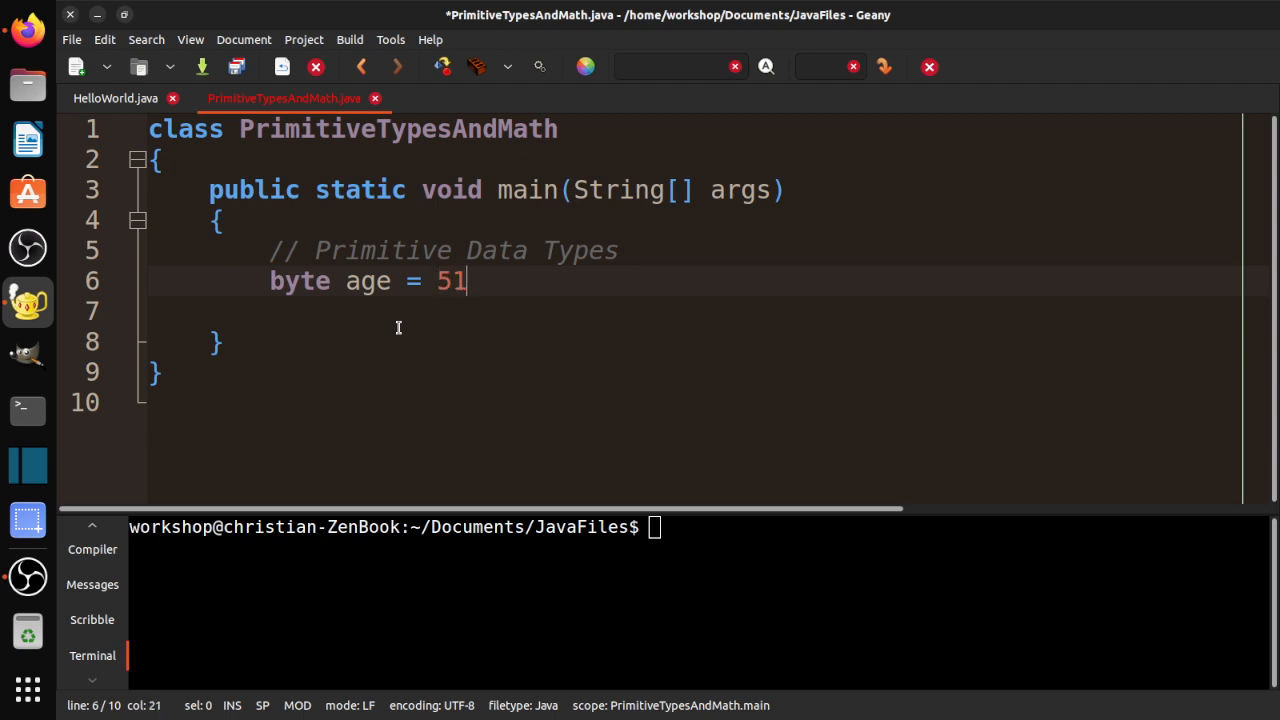
type(";")
- Save the file, compile it successfully and run the program
key("ctrl+s")
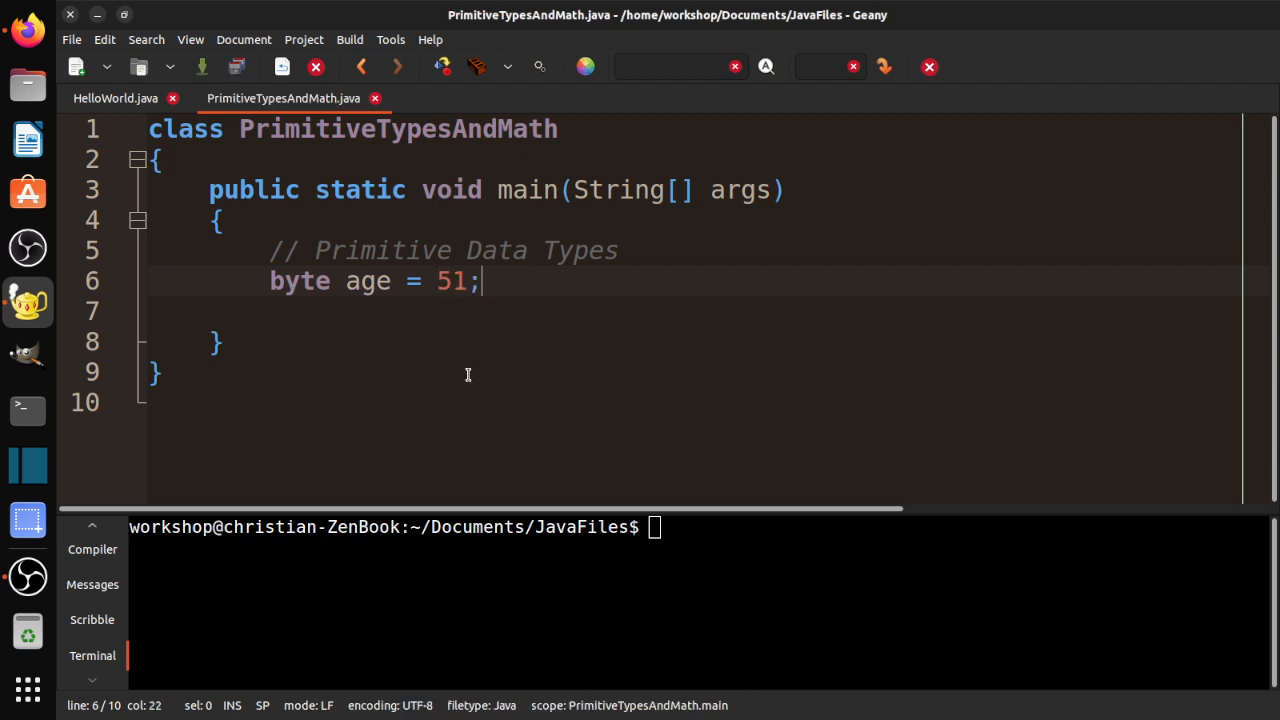
left_click(442, 66)
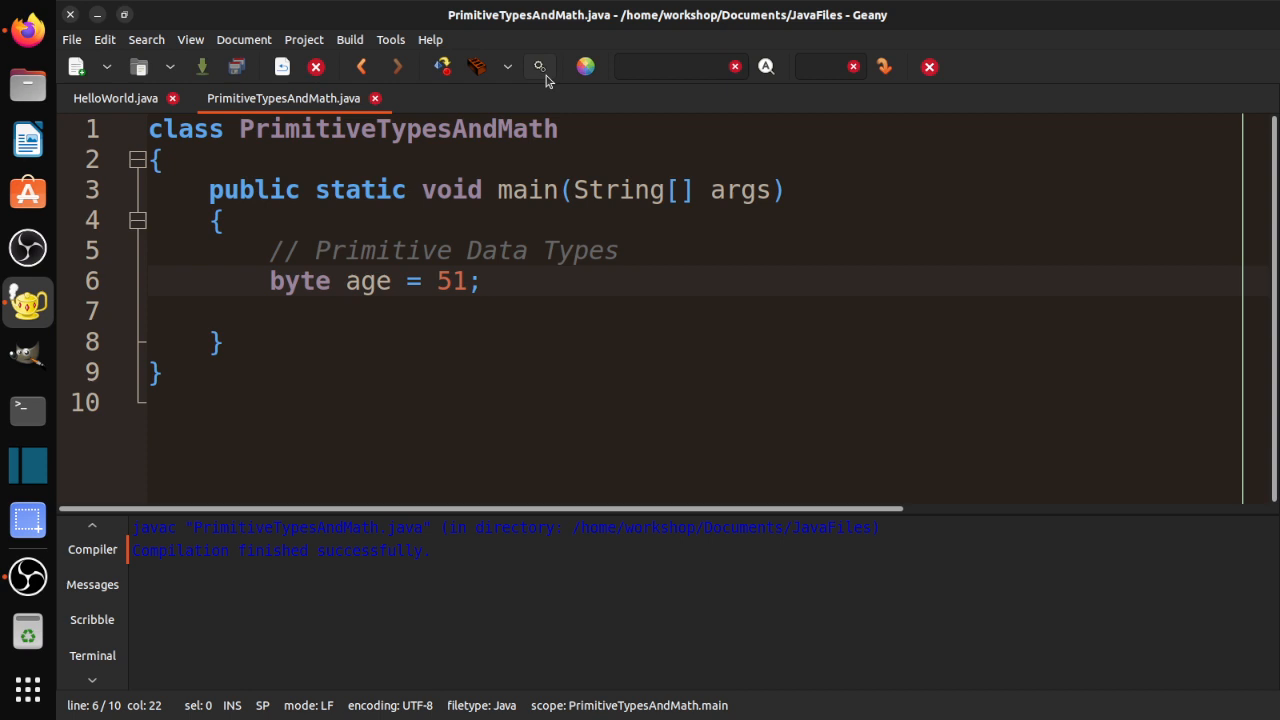
left_click(365, 550)
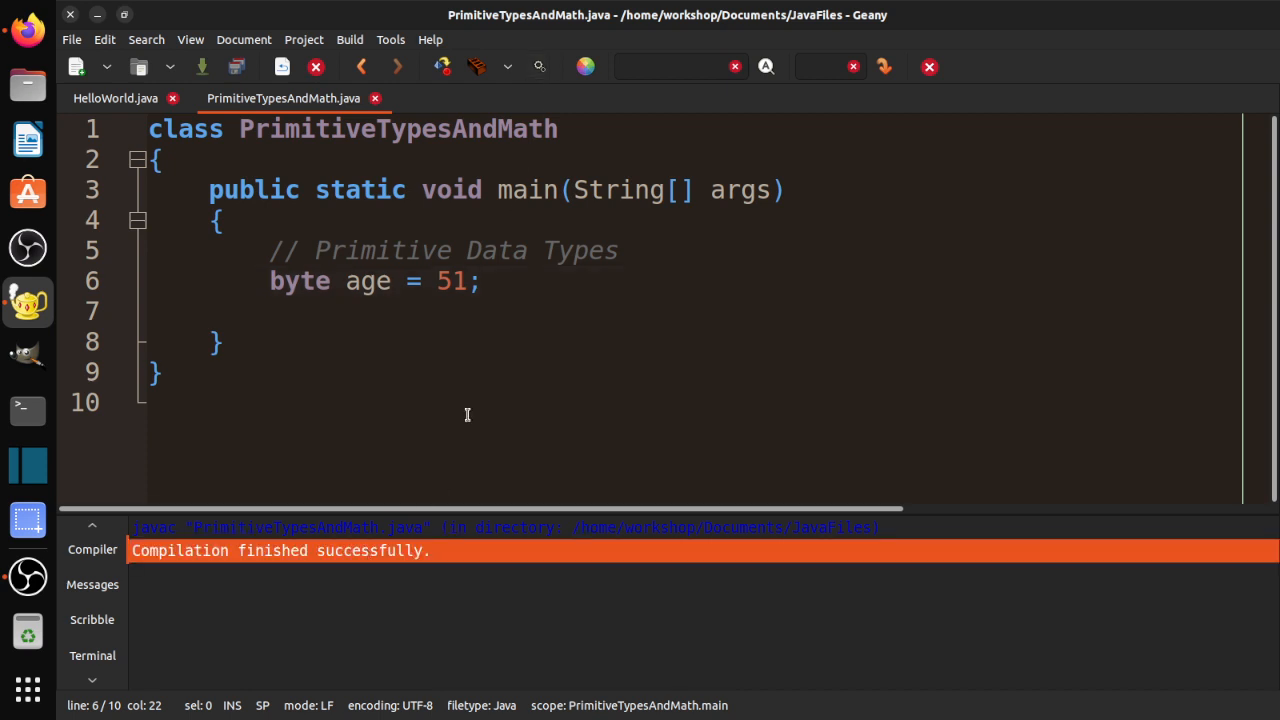
left_click(498, 288)
left_click(540, 66)
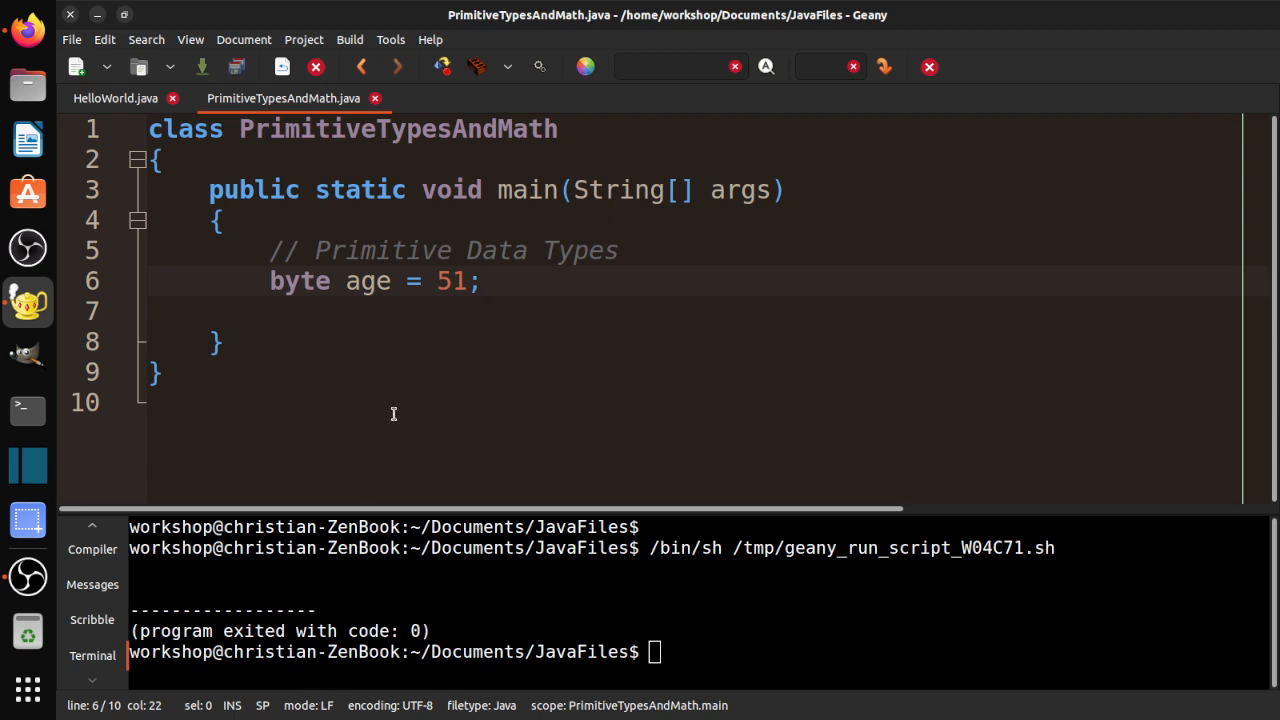
- Add a 'type variableName = value;' comment line under the heading and save
left_click(485, 330)
left_click(638, 257)
key("Return")
type("// ")
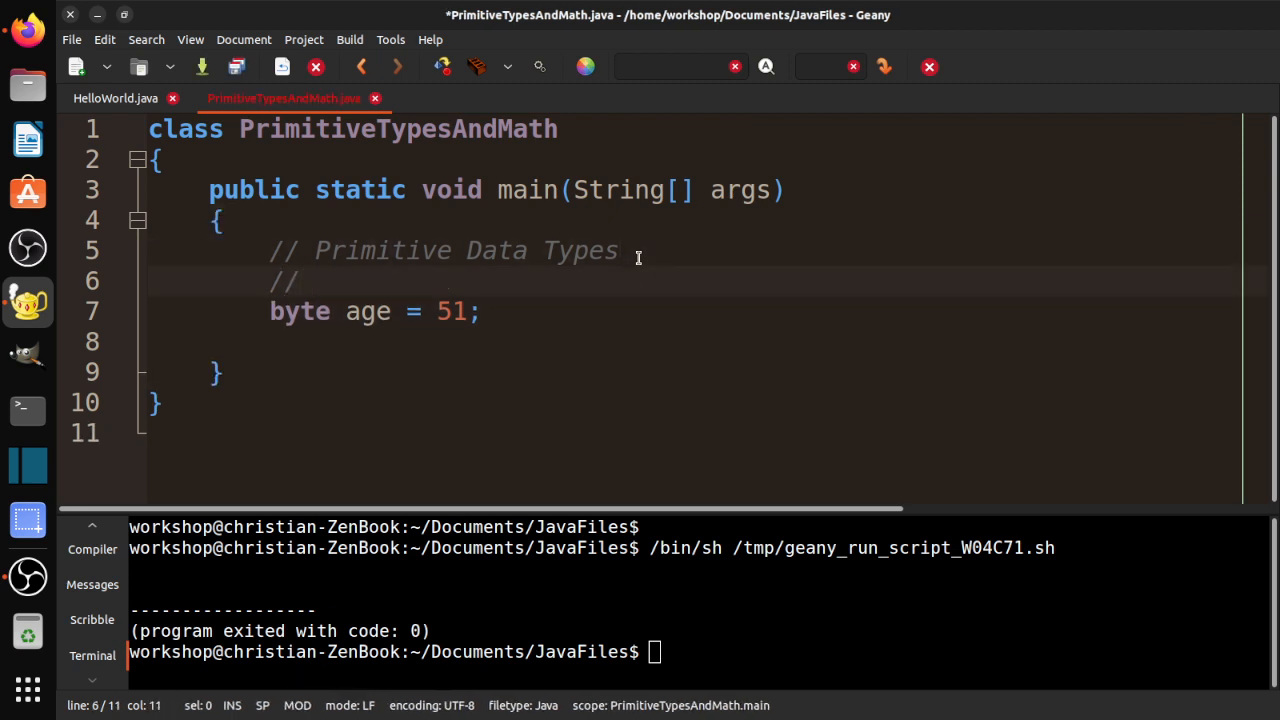
type("type ")
type("variableName ")
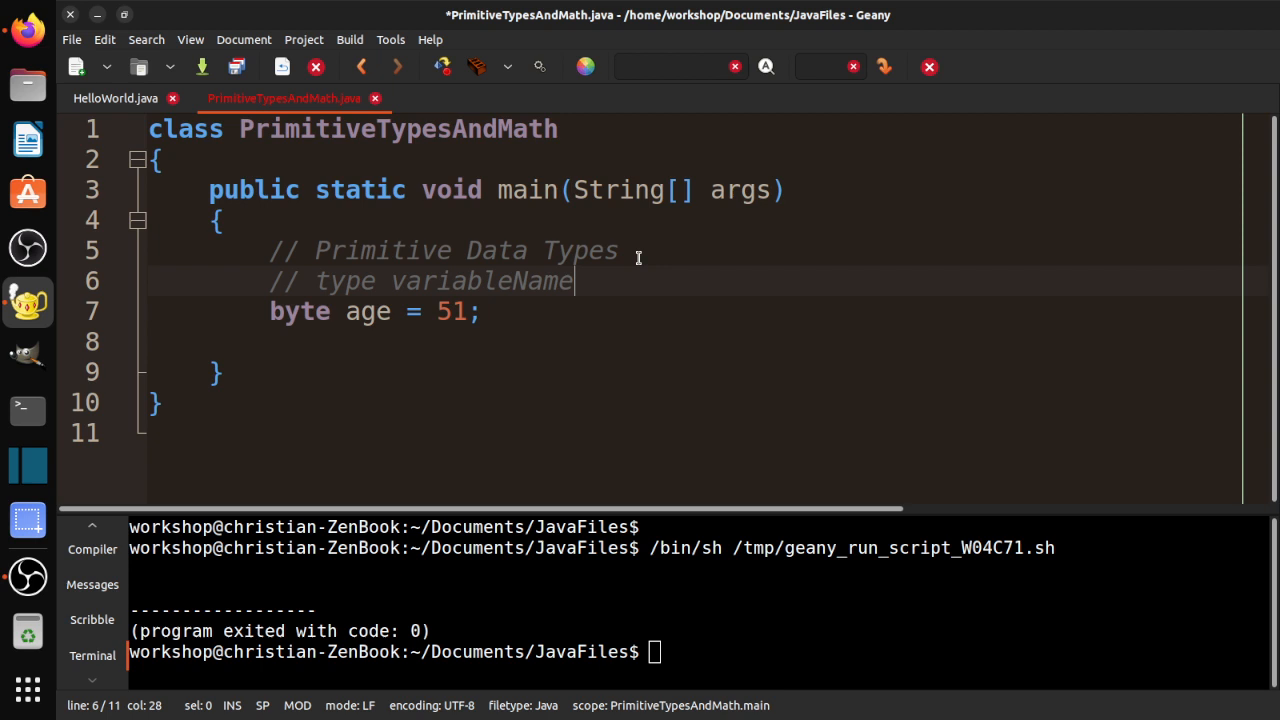
type("= va")
type("lue;")
key("ctrl+s")
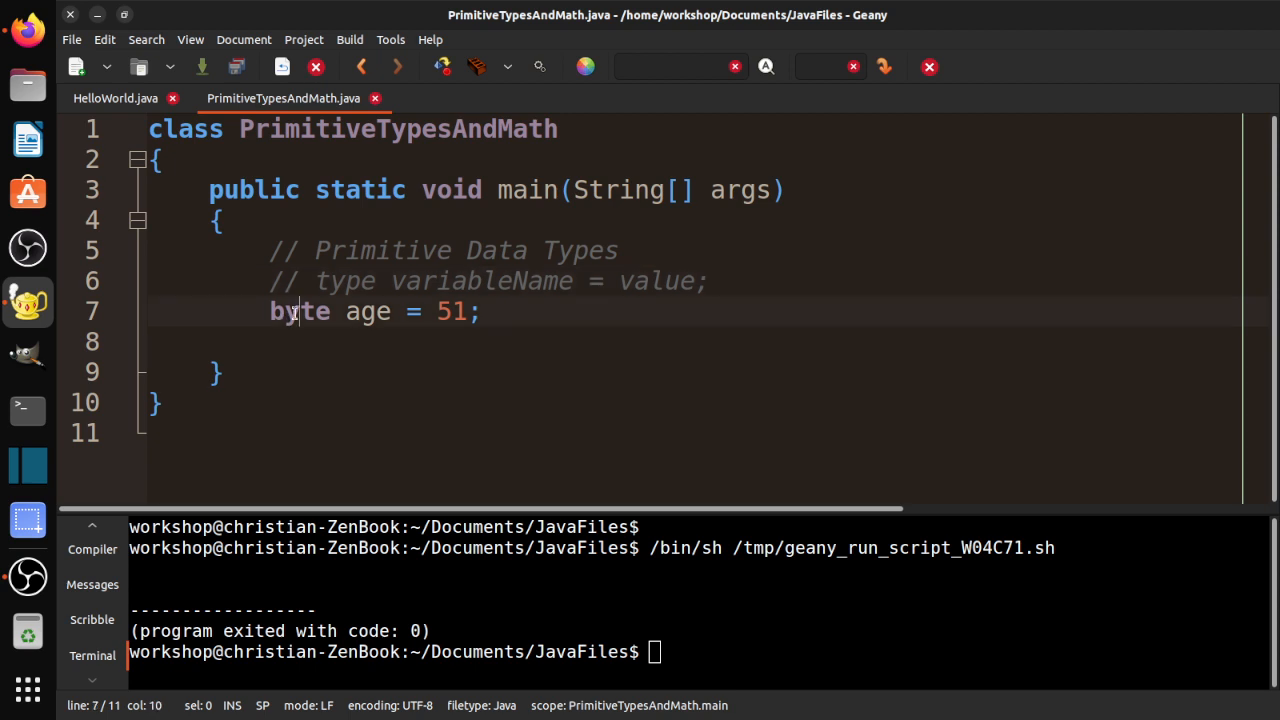
- Point out byte, age and 51 in the declaration byte age = 51;
double_click(294, 312)
double_click(375, 312)
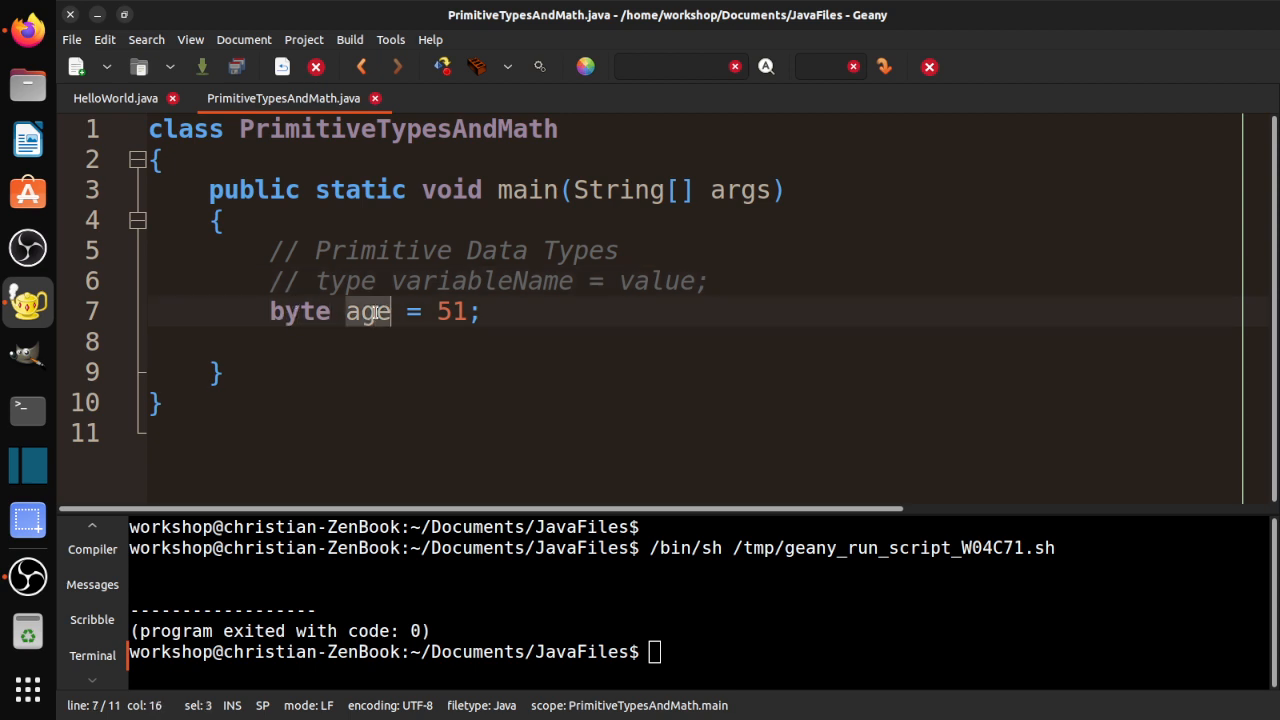
double_click(451, 311)
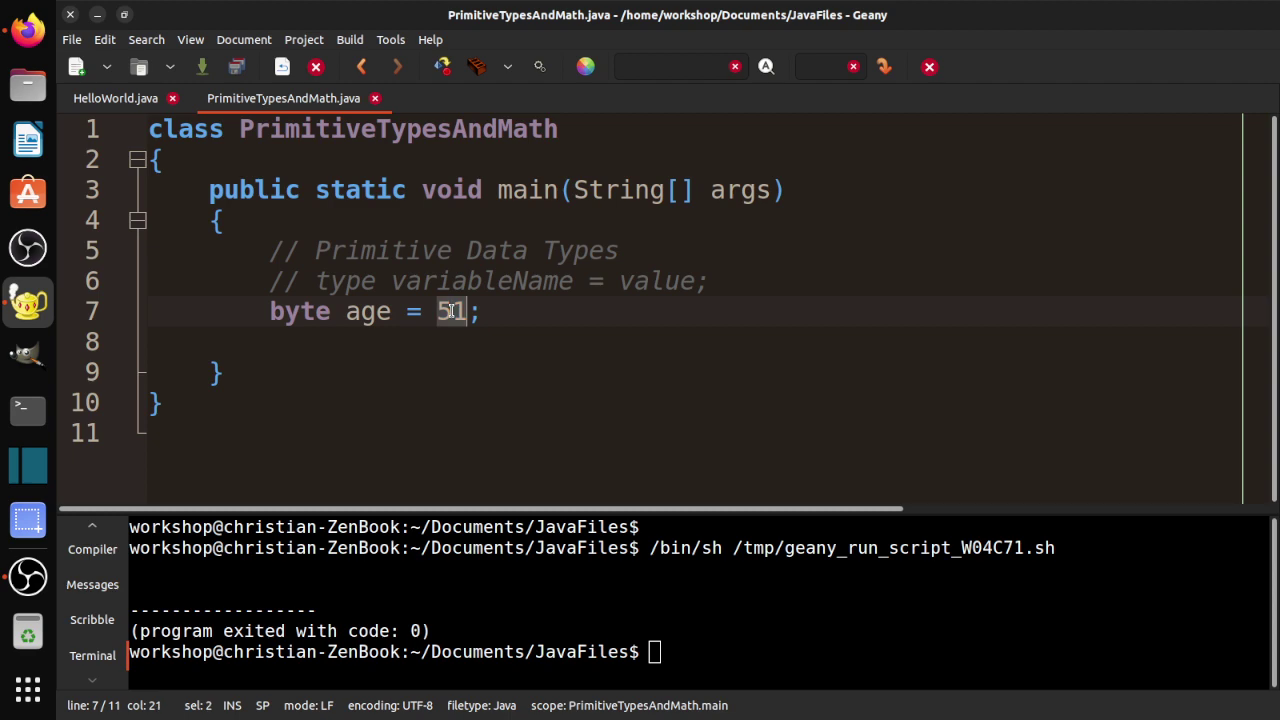
left_click(514, 313)
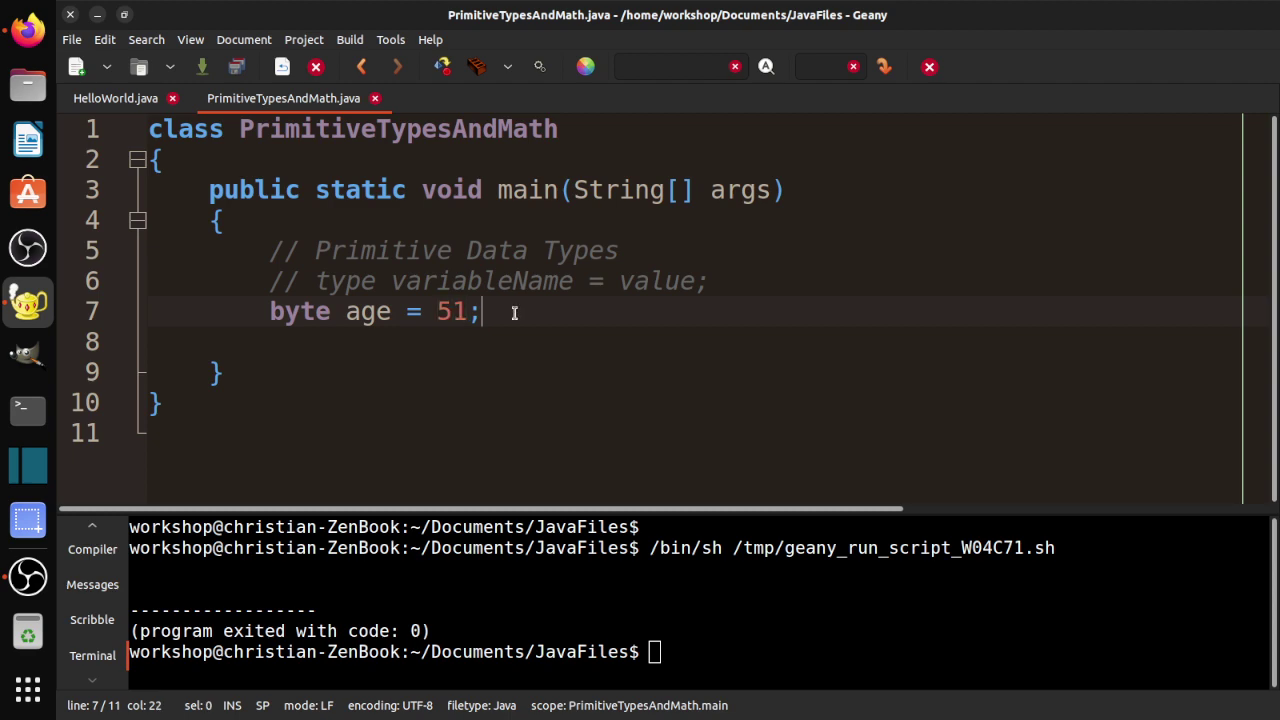
- Check the byte upper limit 127 on the W3Schools Data Types page and return to the code
left_click(28, 30)
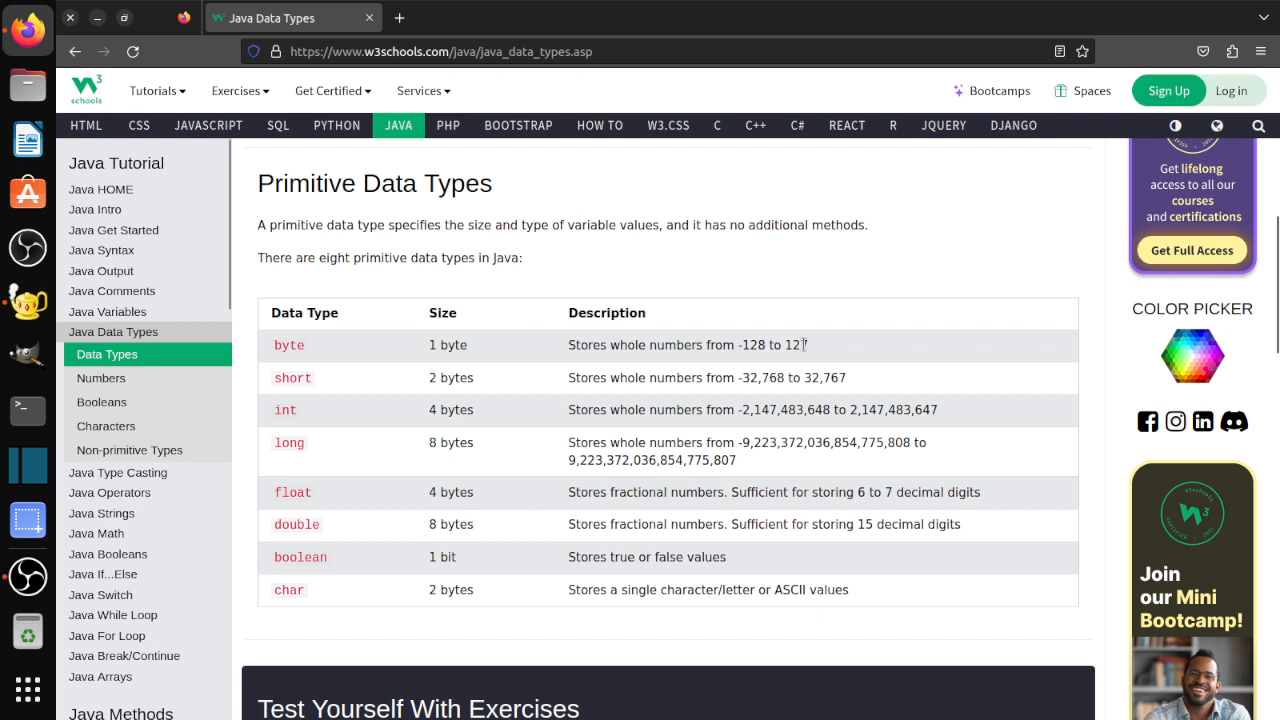
left_click_drag(808, 345, 786, 345)
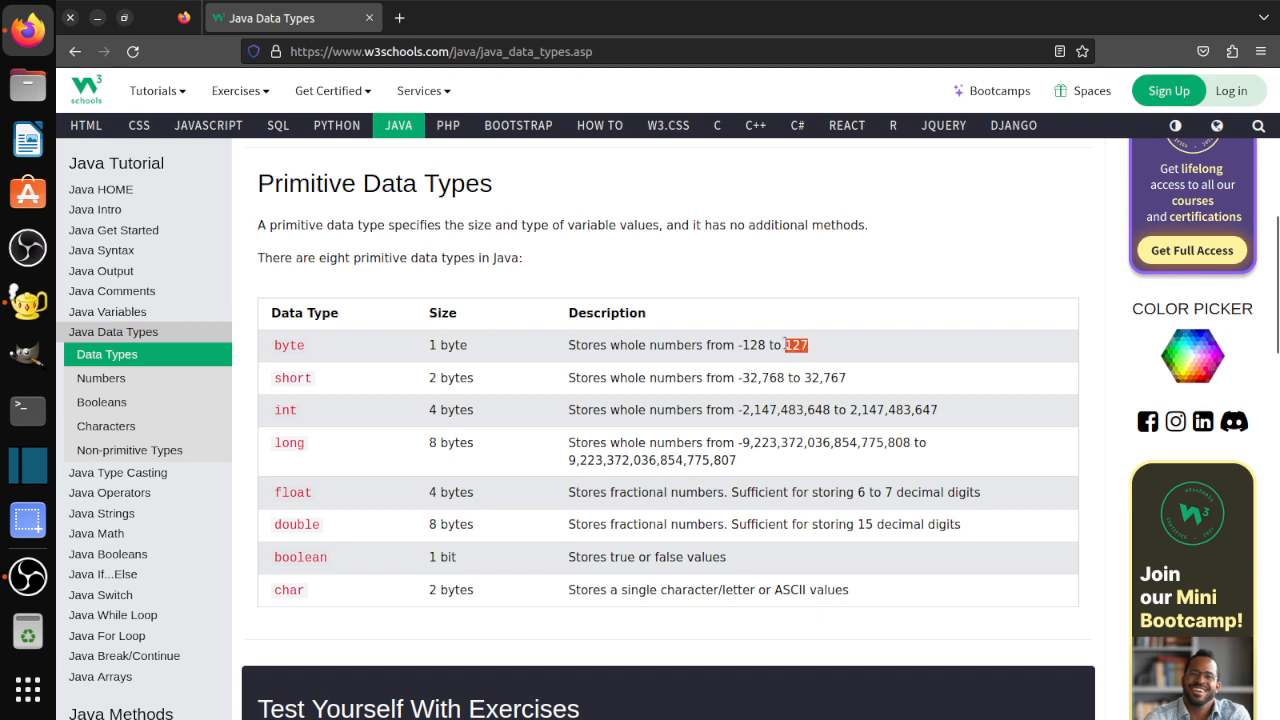
left_click(30, 303)
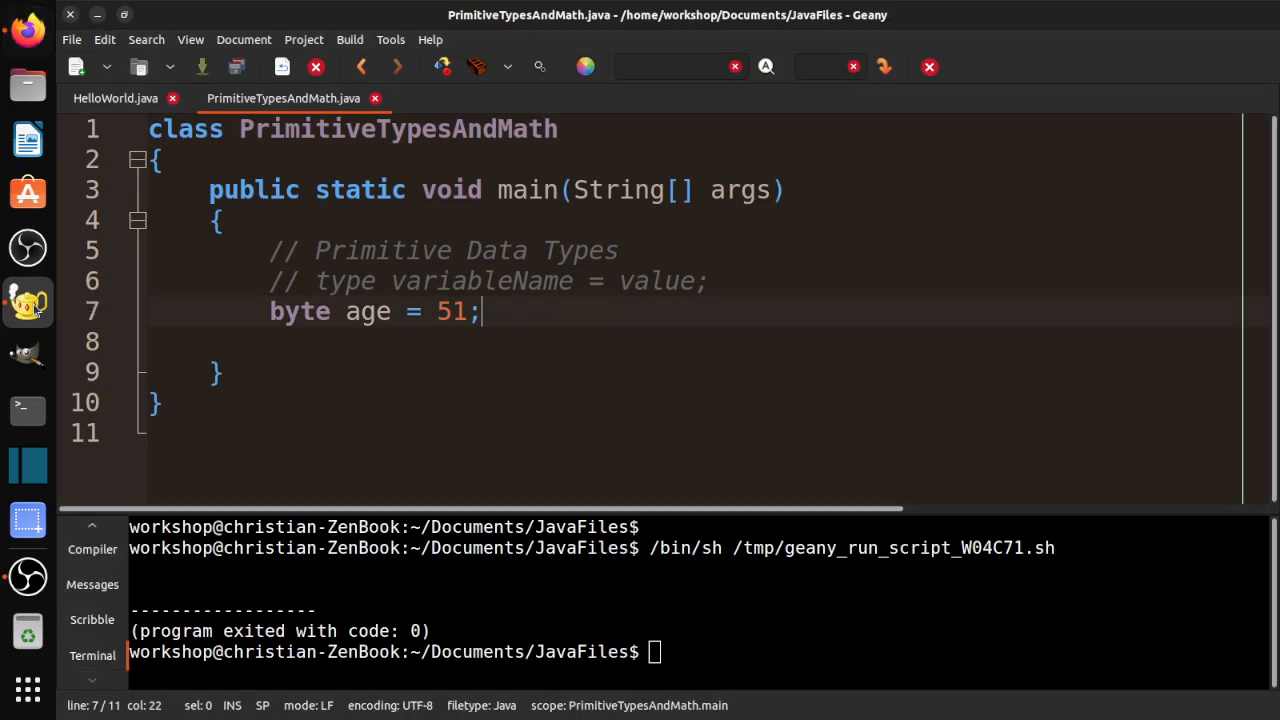
- Change age to 128, save and compile to get the lossy conversion to byte error
left_click(467, 311)
key("BackSpace")
key("BackSpace")
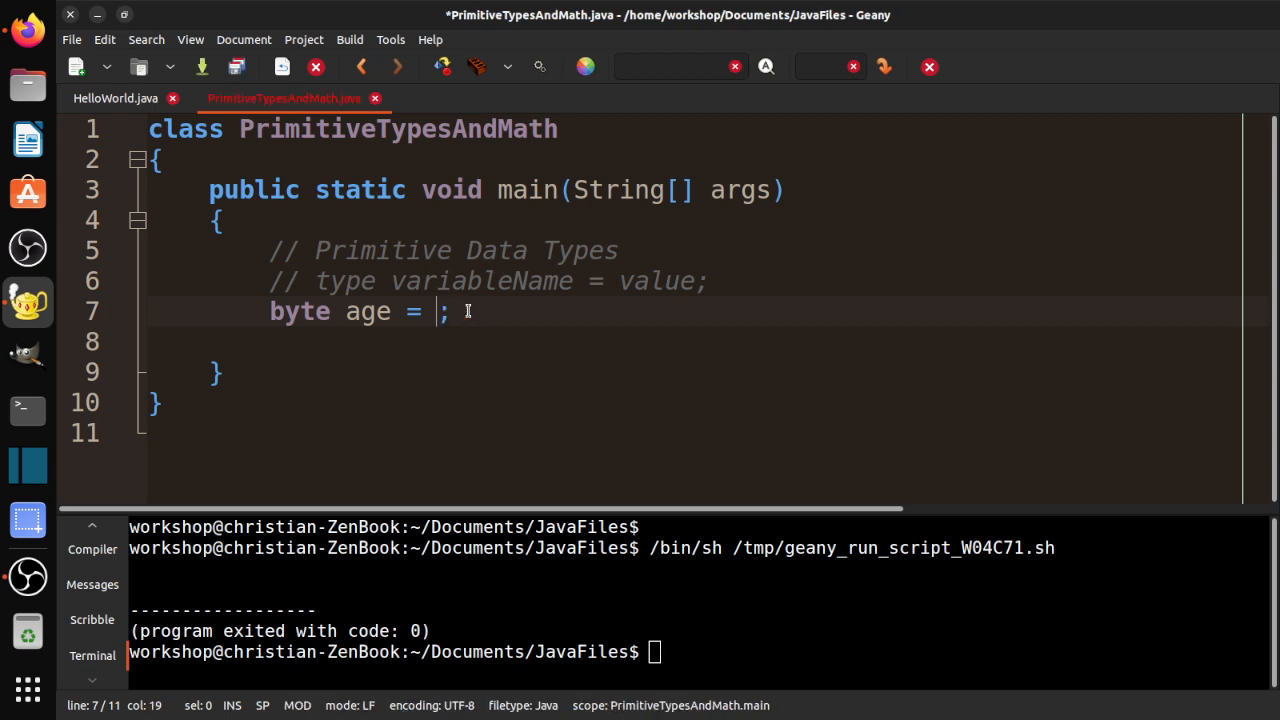
type("128")
key("ctrl+s")
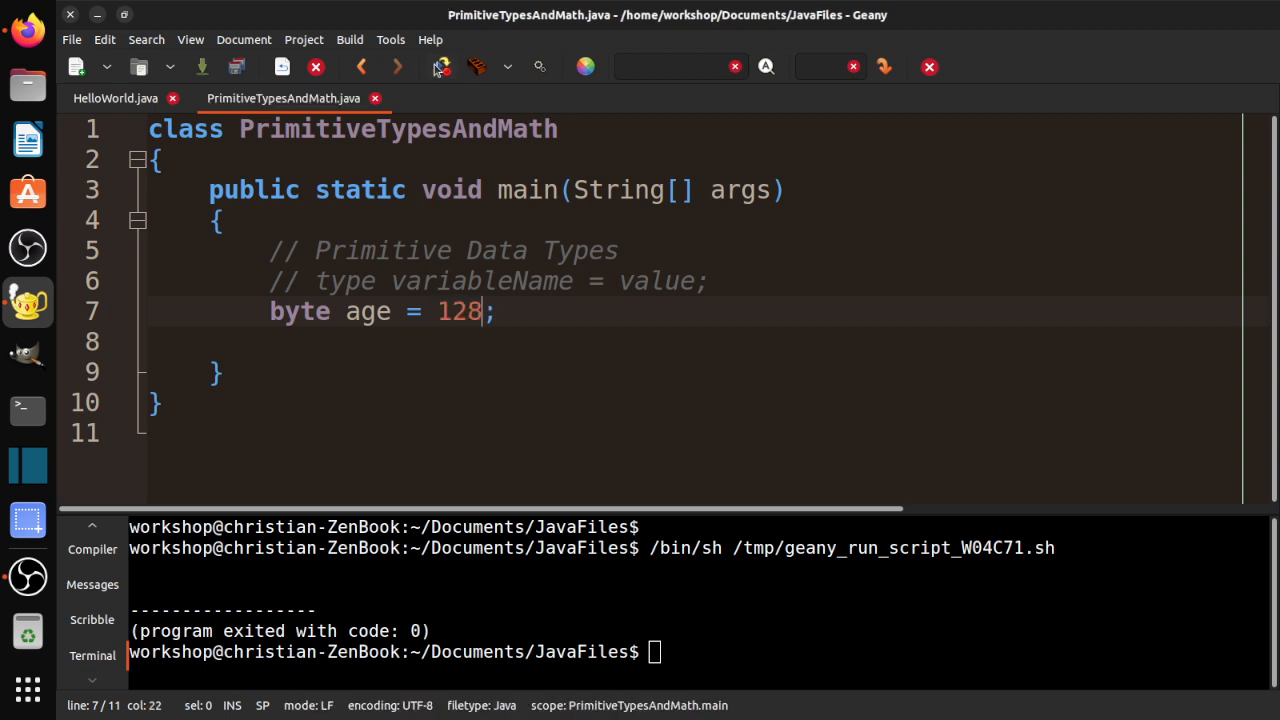
left_click(440, 66)
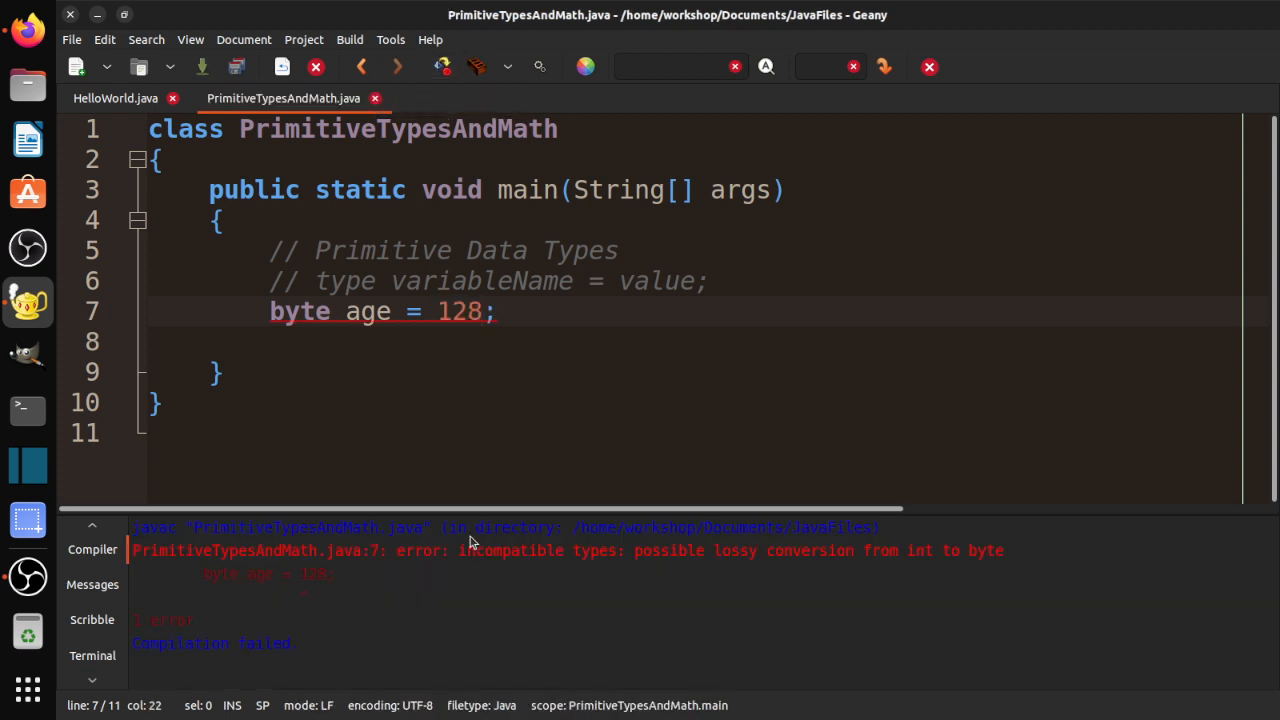
left_click(470, 551)
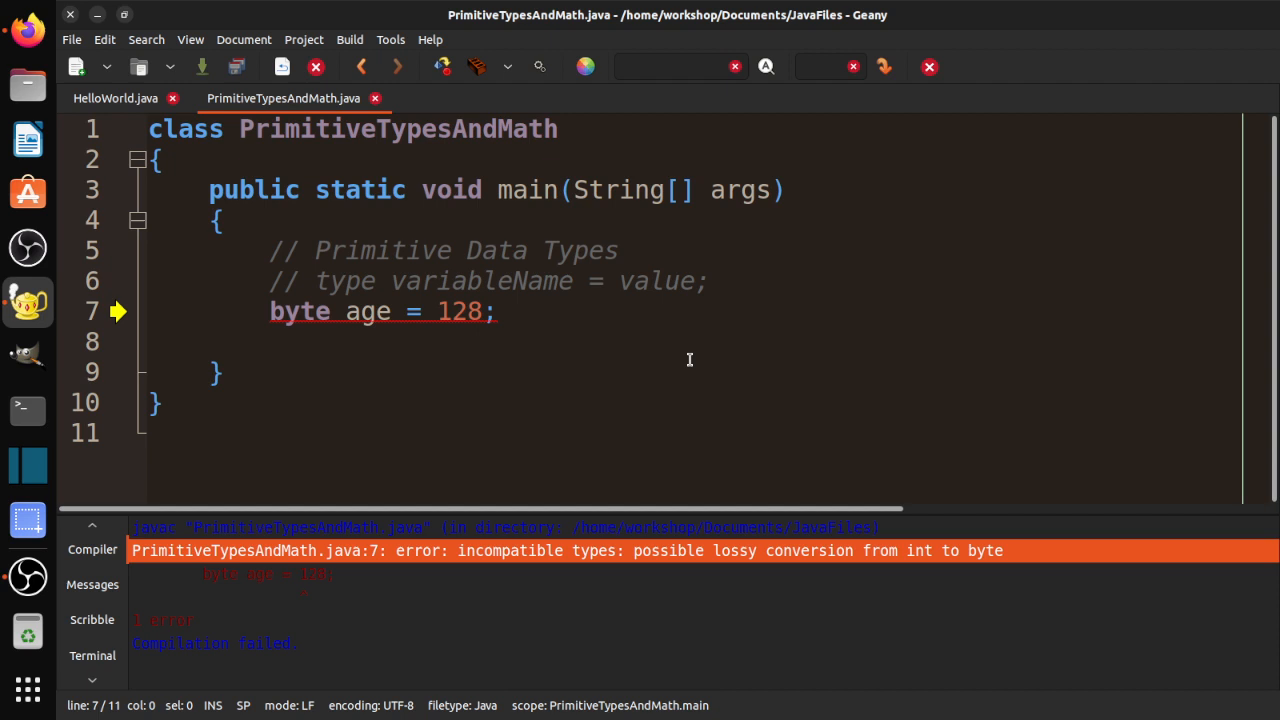
left_click(328, 582)
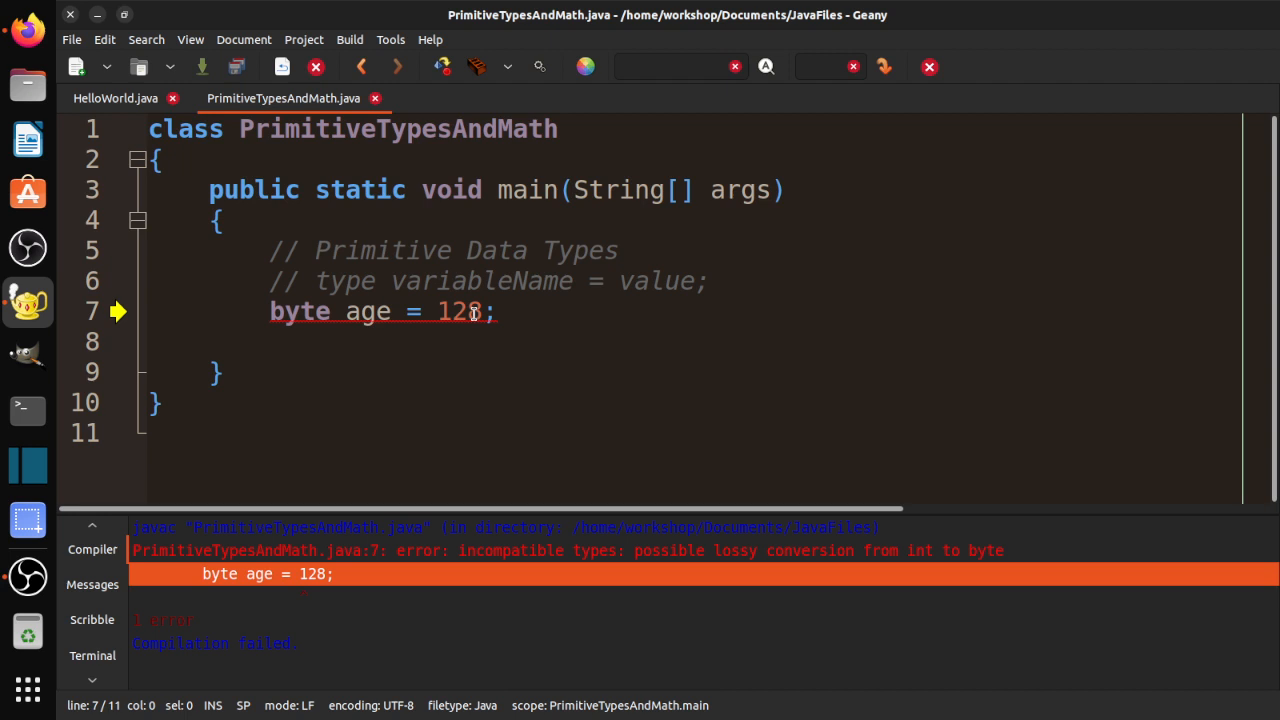
- Restore age to 51, save, and start a new line below the declaration
left_click(482, 313)
key("BackSpace")
key("BackSpace")
key("BackSpace")
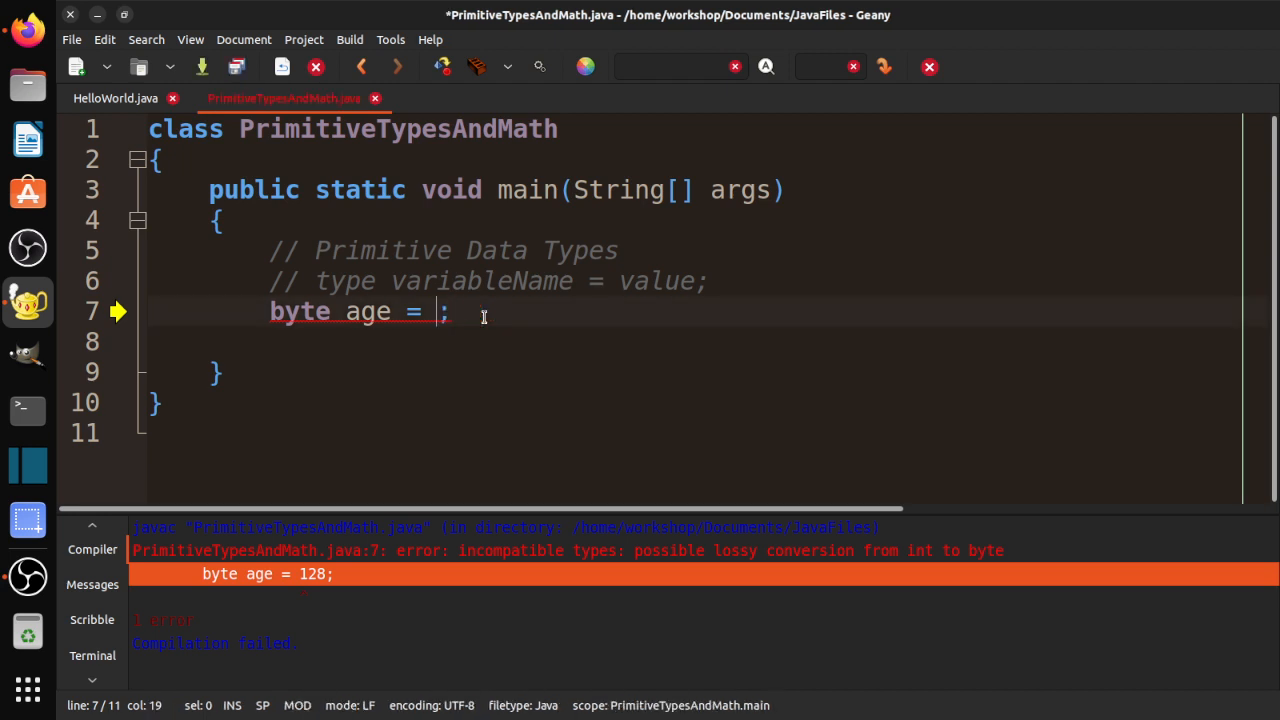
type("51")
key("ctrl+s")
left_click(502, 319)
key("Return")
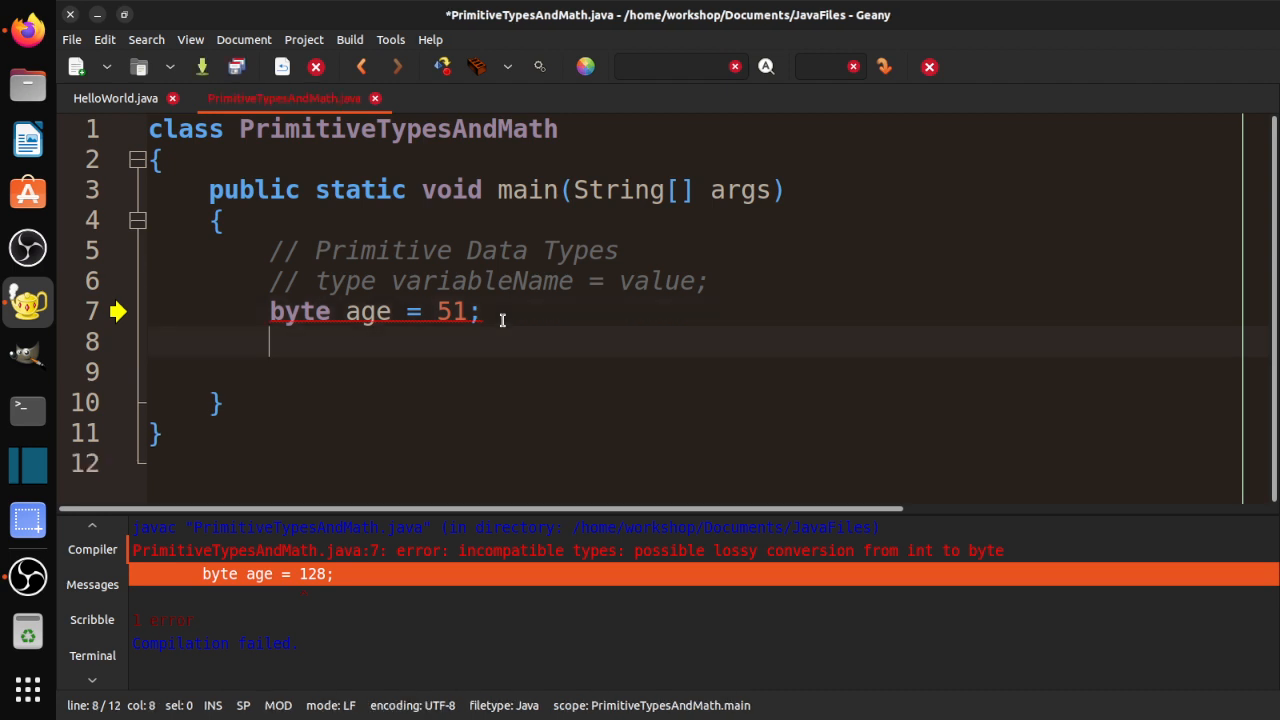
type("System.out")
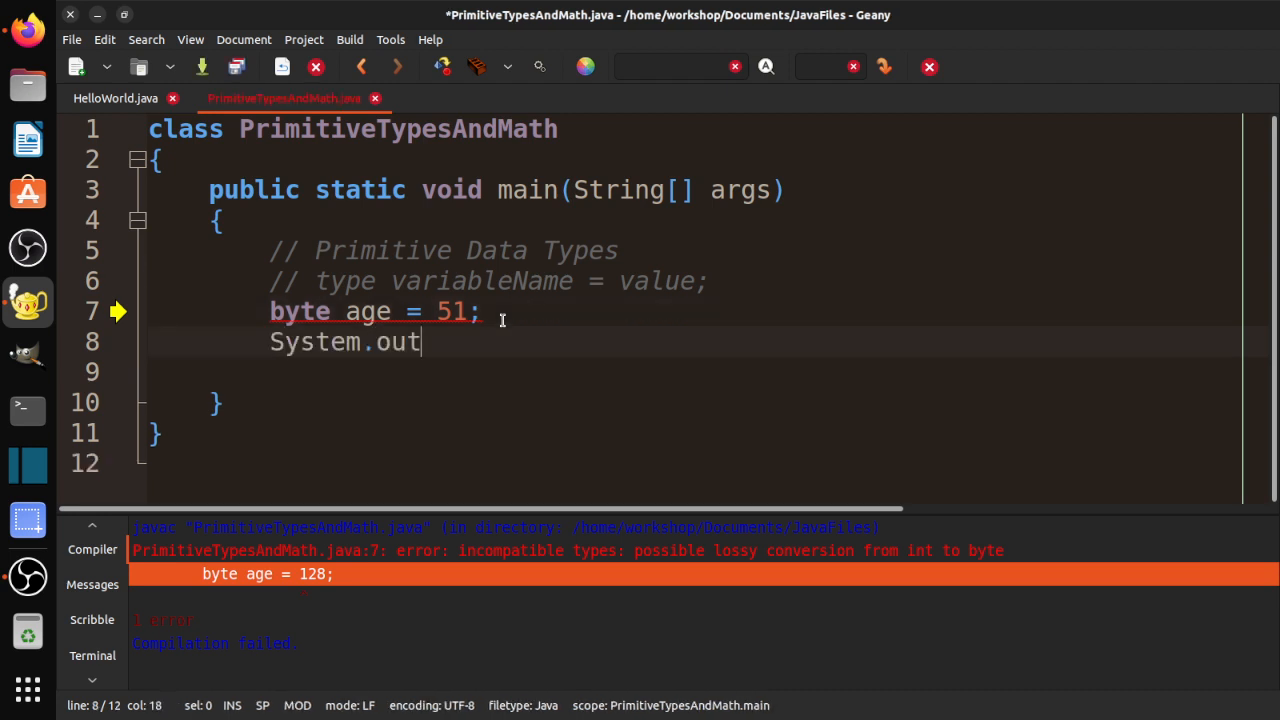
type(".println(a")
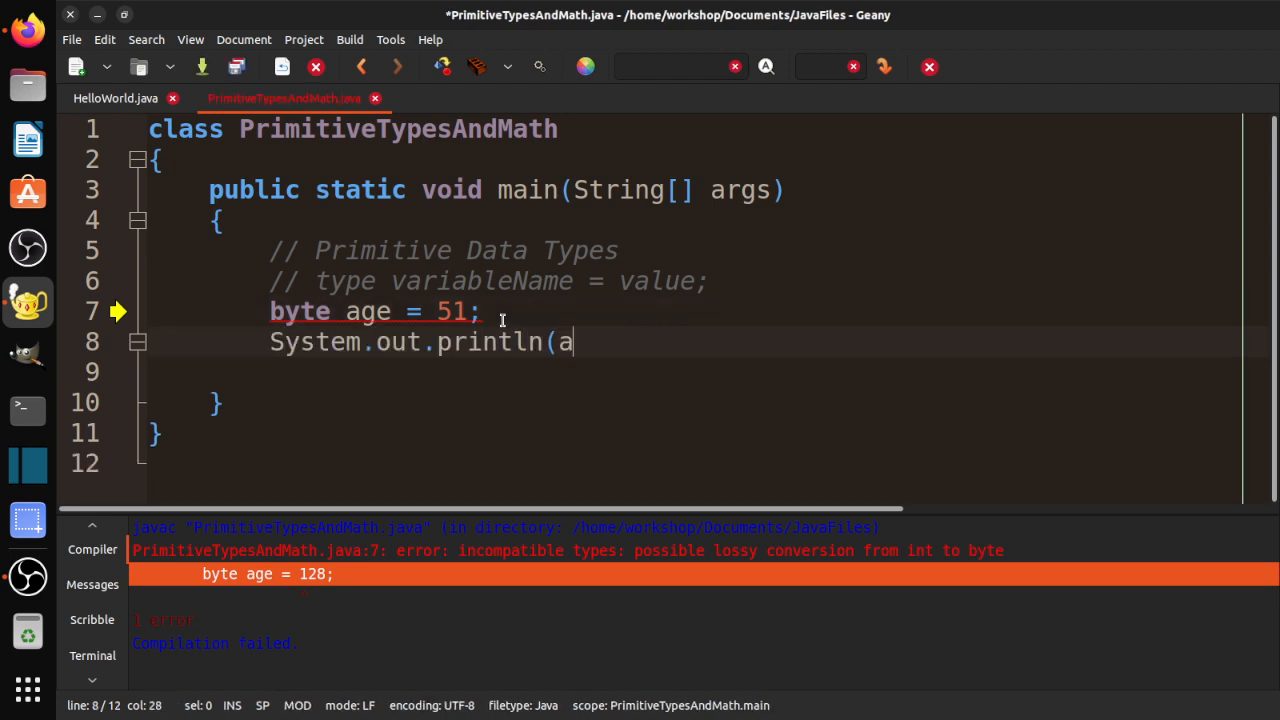
type("ge);")
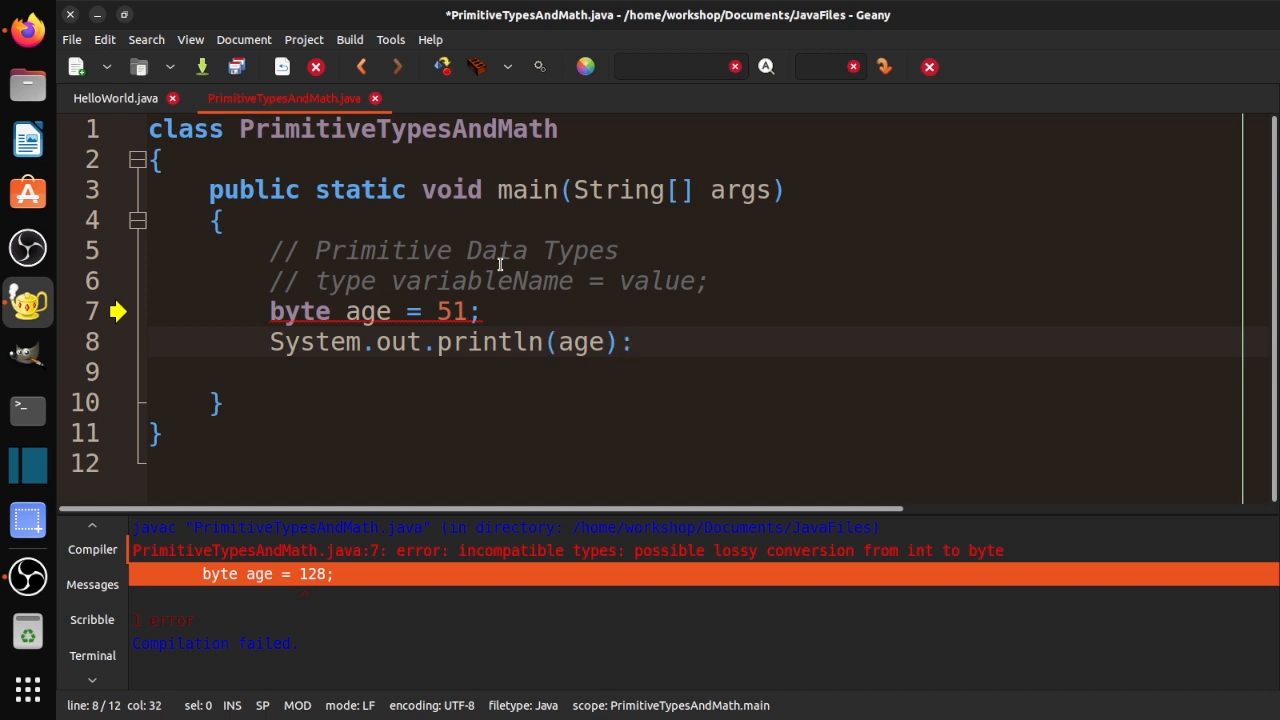
- Save System.out.println(age);, compile, run, and highlight the printed 51
key("ctrl+s")
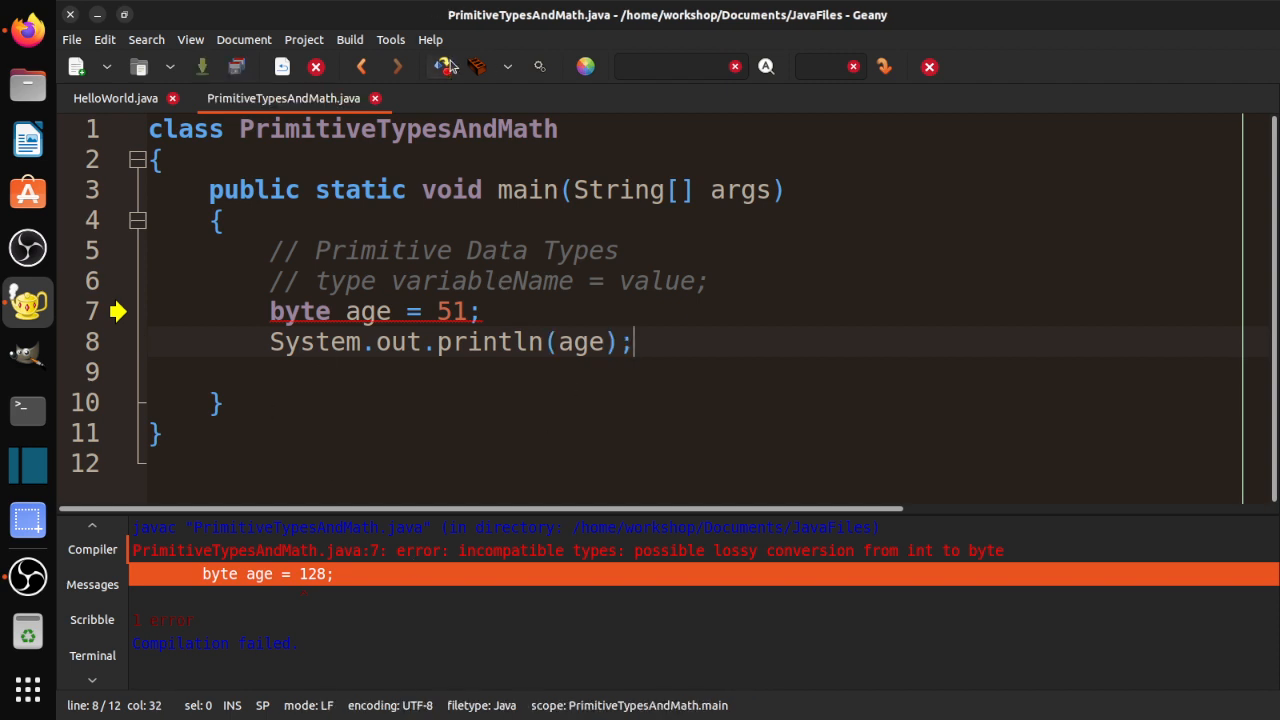
left_click(446, 66)
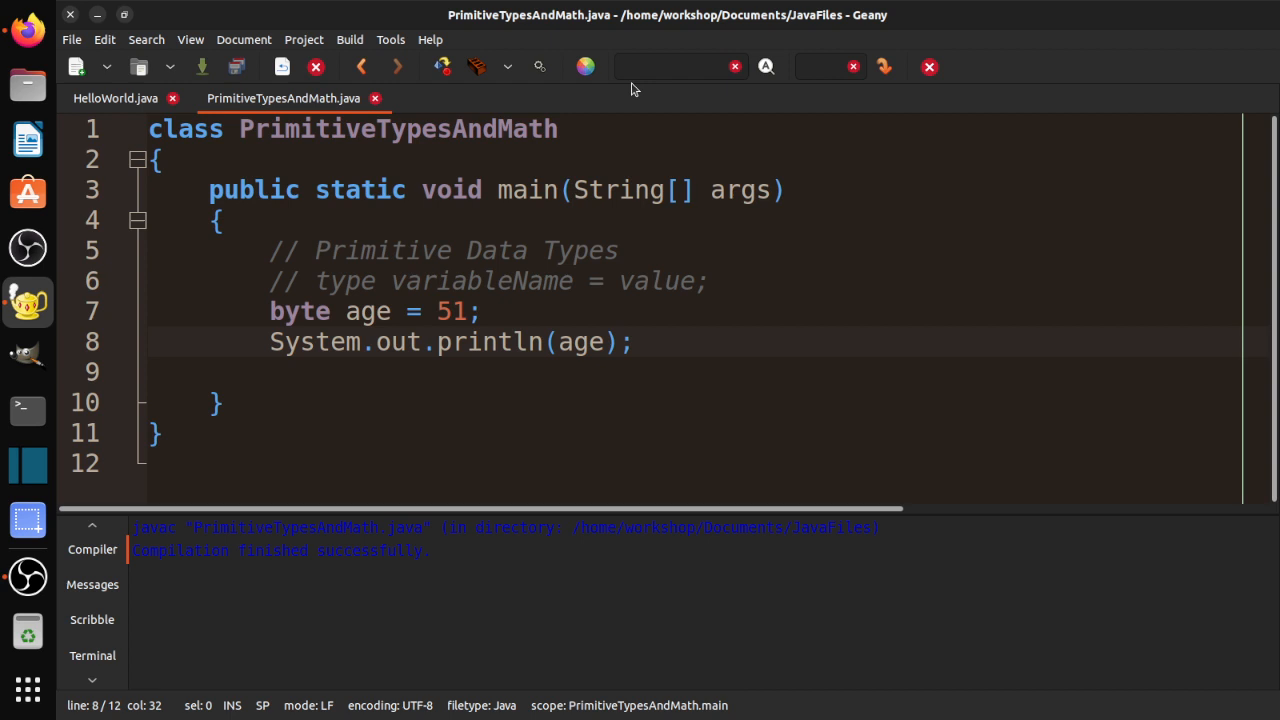
left_click(541, 67)
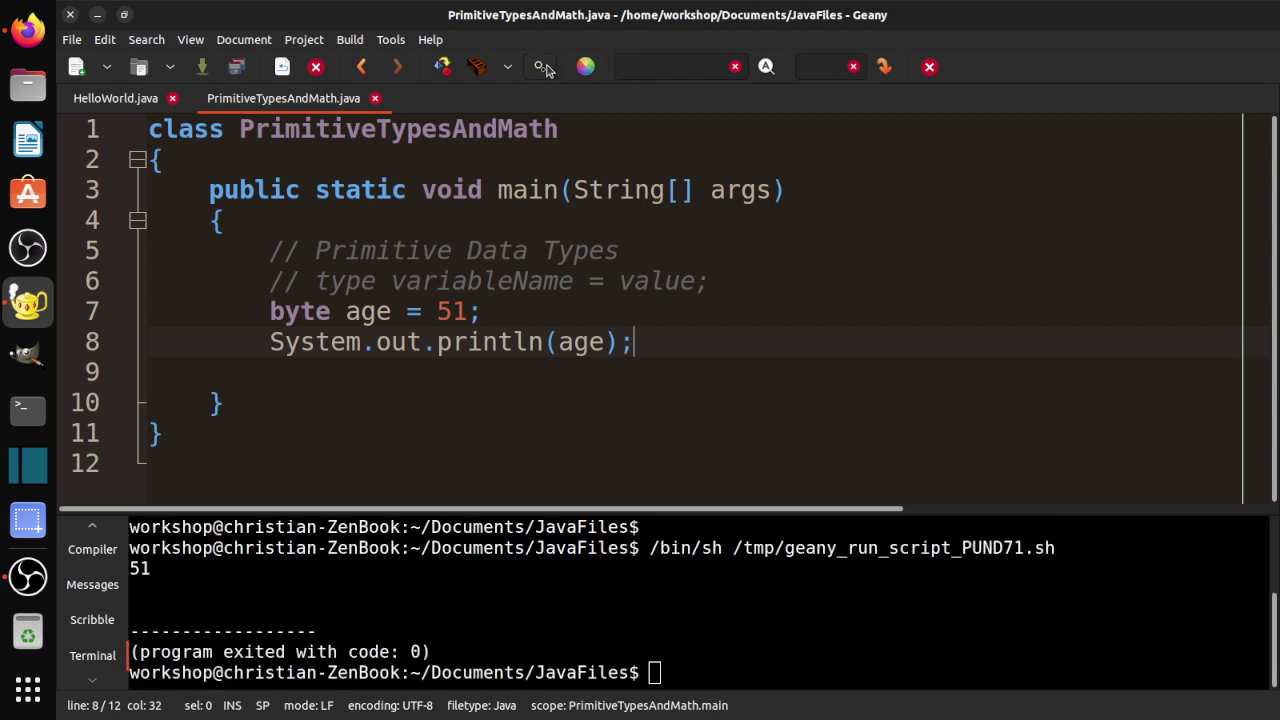
triple_click(139, 568)
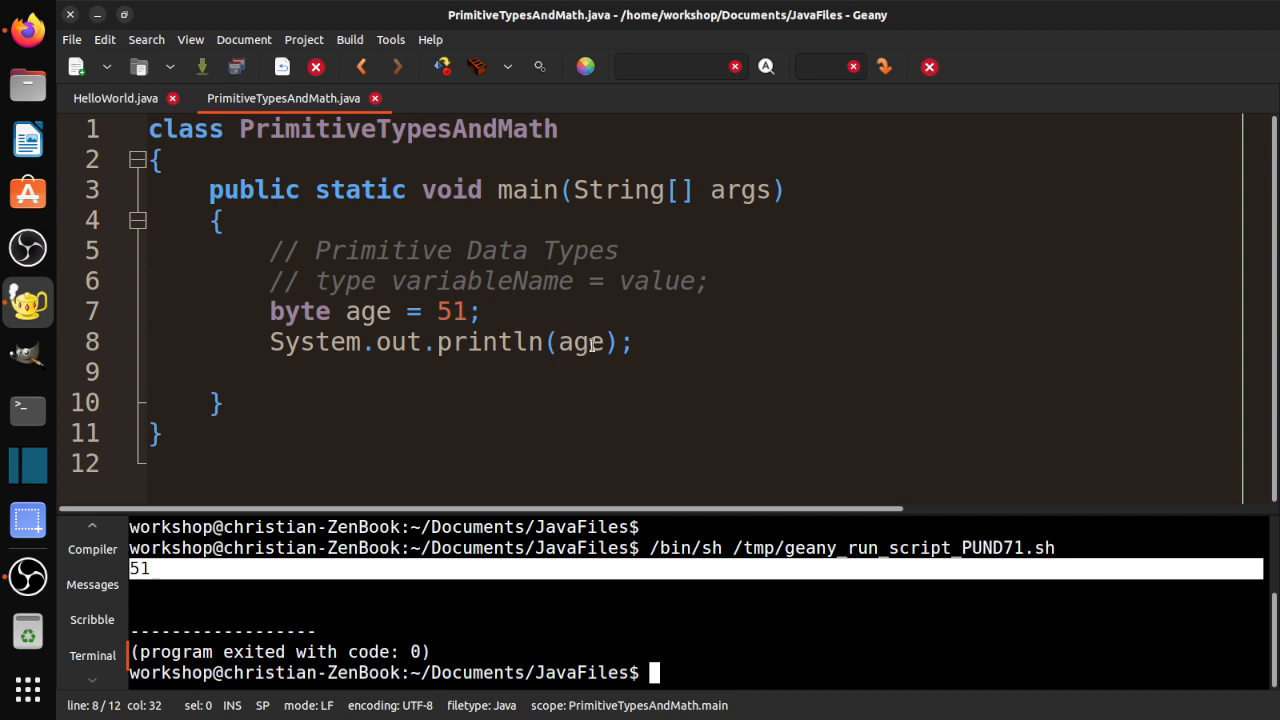
- Change the println to "Hi. My age is " + age and save the file
left_click(557, 342)
type("\"")
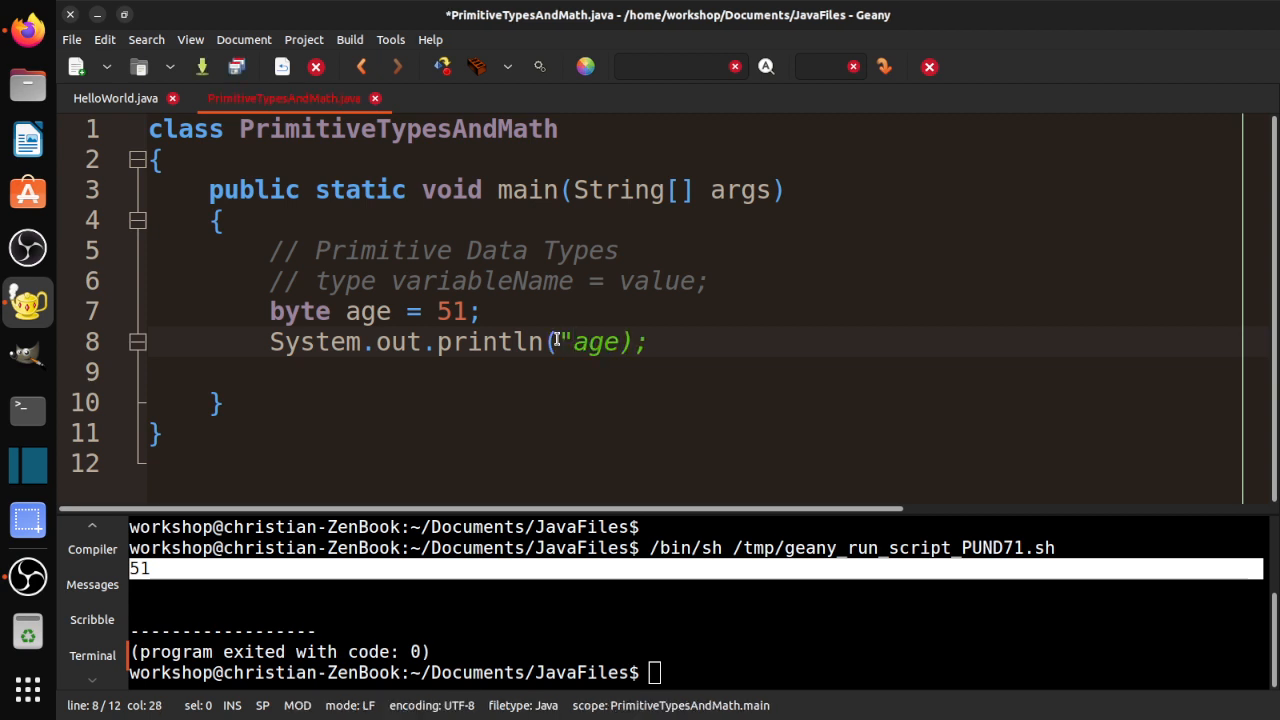
type("Hi")
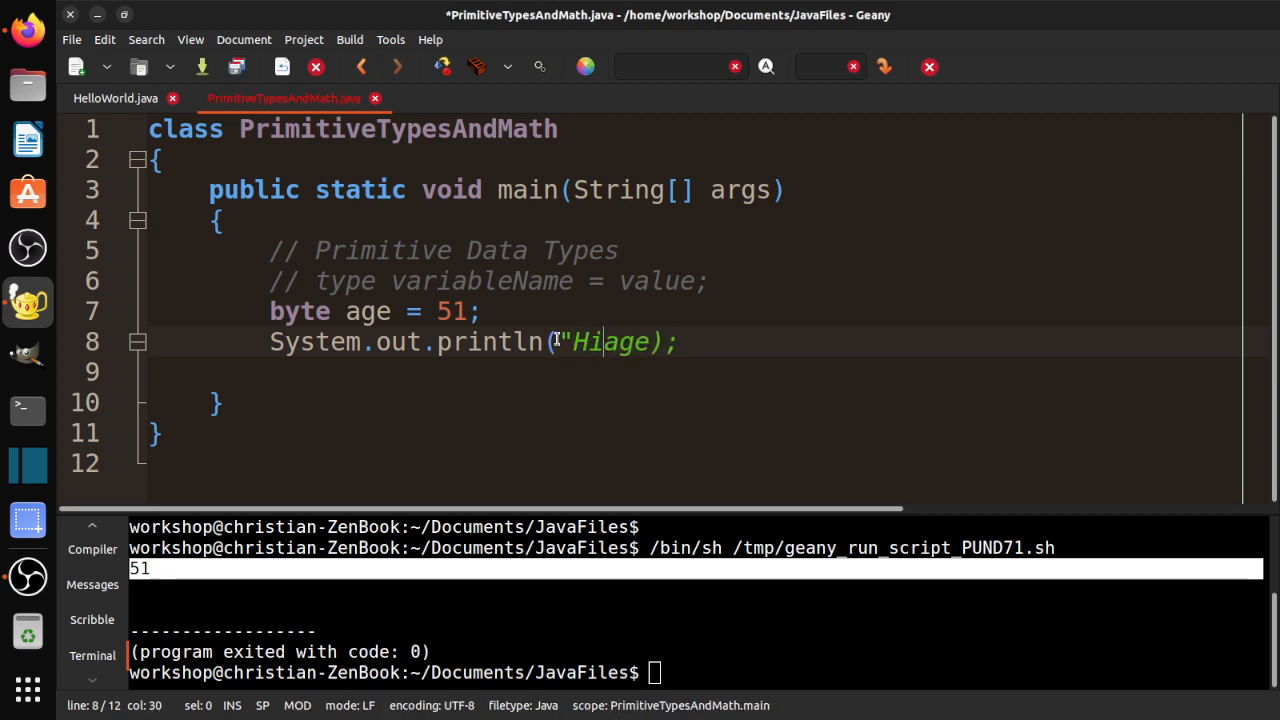
type(". My")
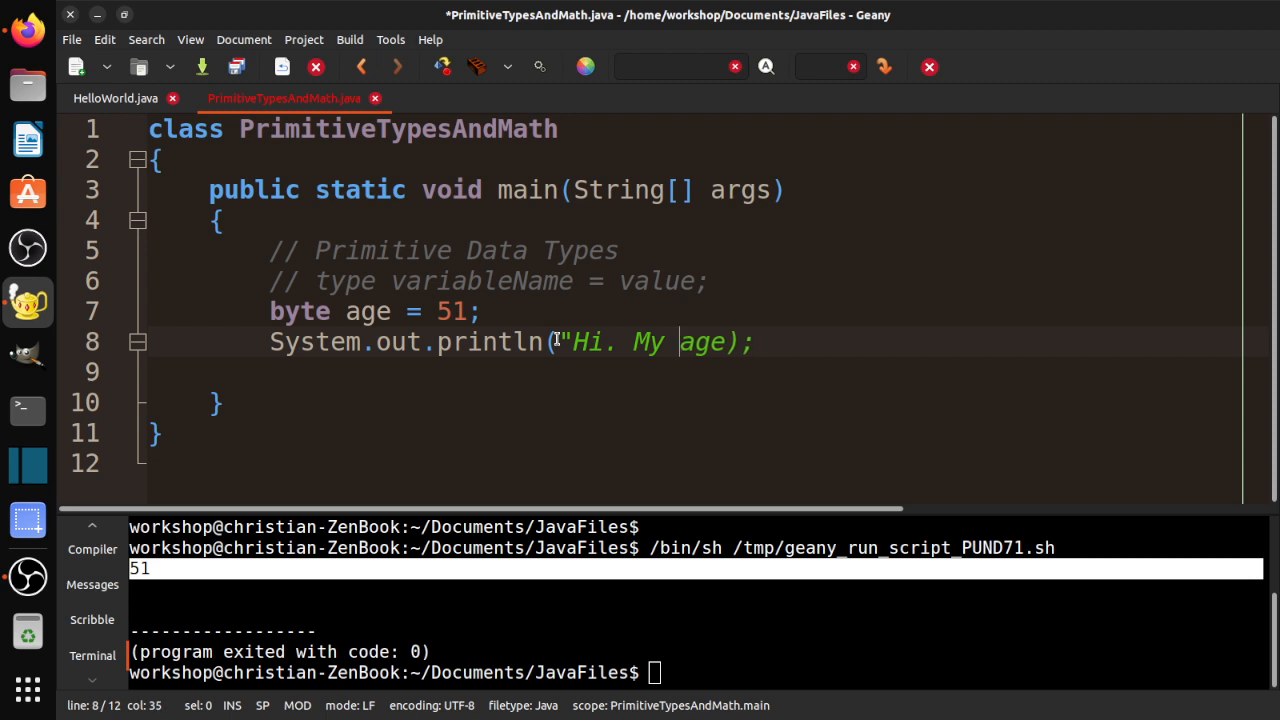
key("Right")
type("is ")
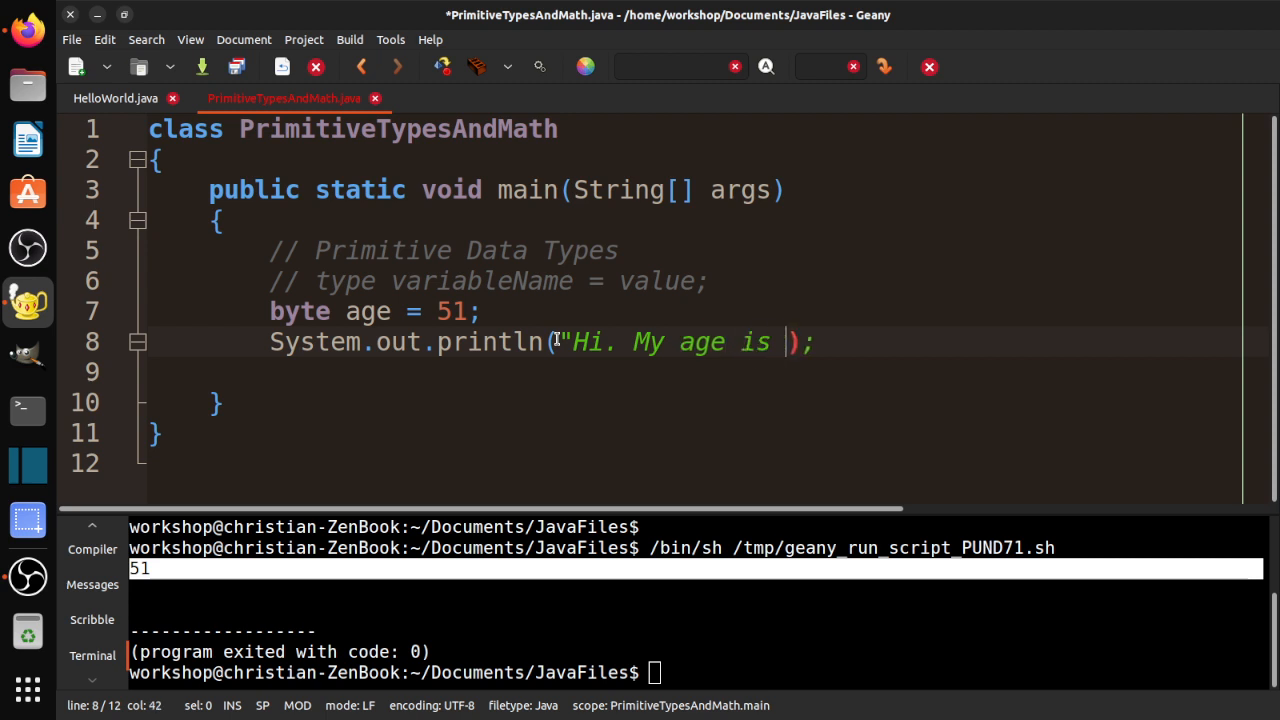
type("\" + ag")
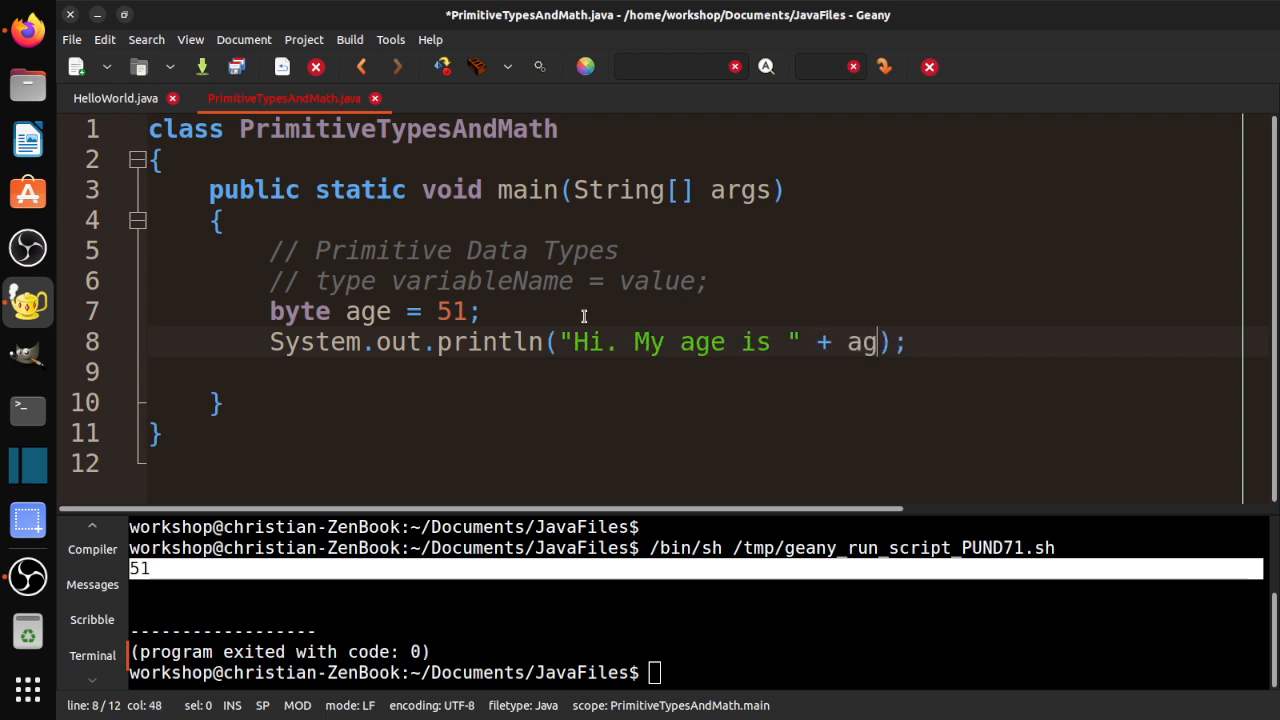
type("e")
key("BackSpace")
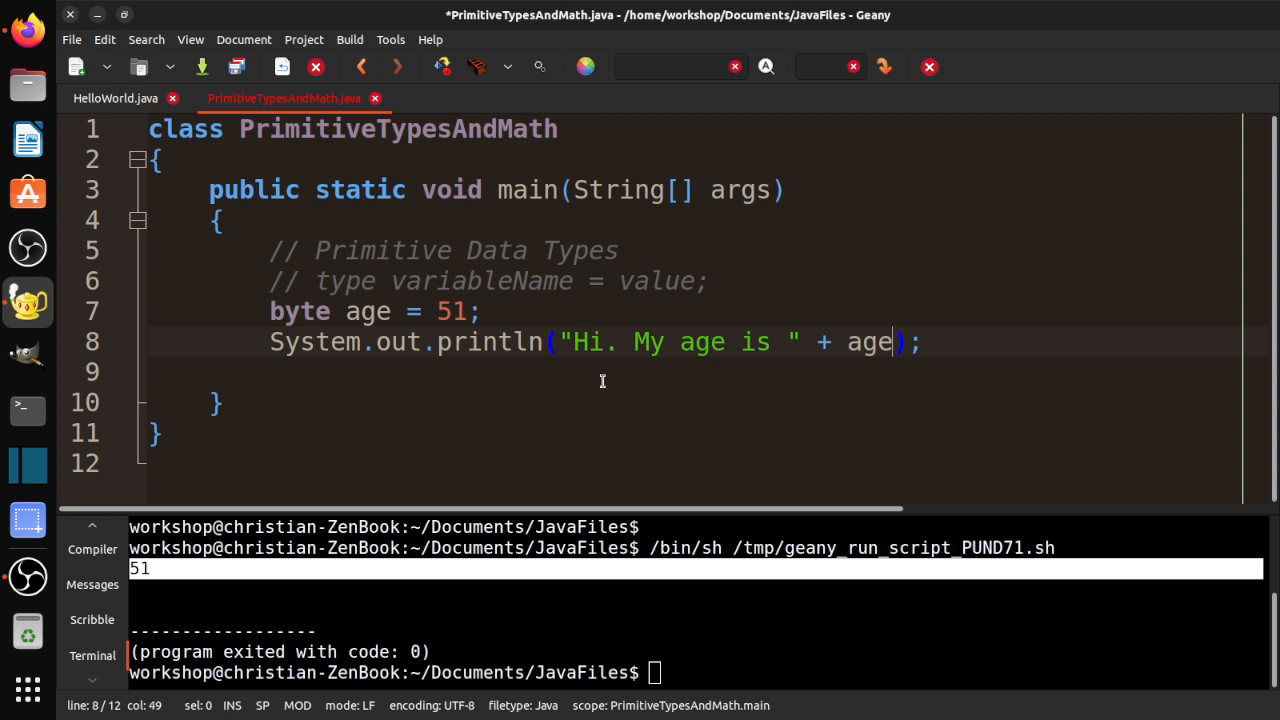
key("ctrl+s")
- Point out the + operator and println, then compile and run to print "Hi. My age is 51"
left_click(552, 402)
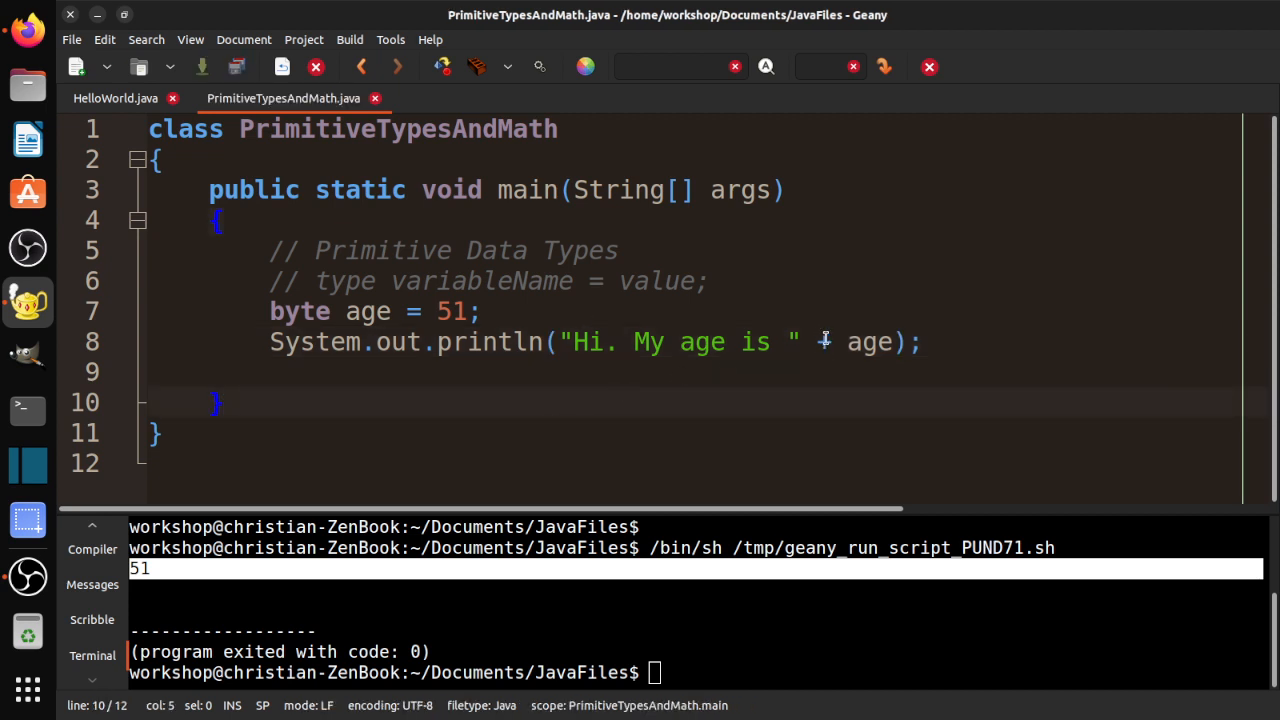
left_click_drag(825, 342, 818, 342)
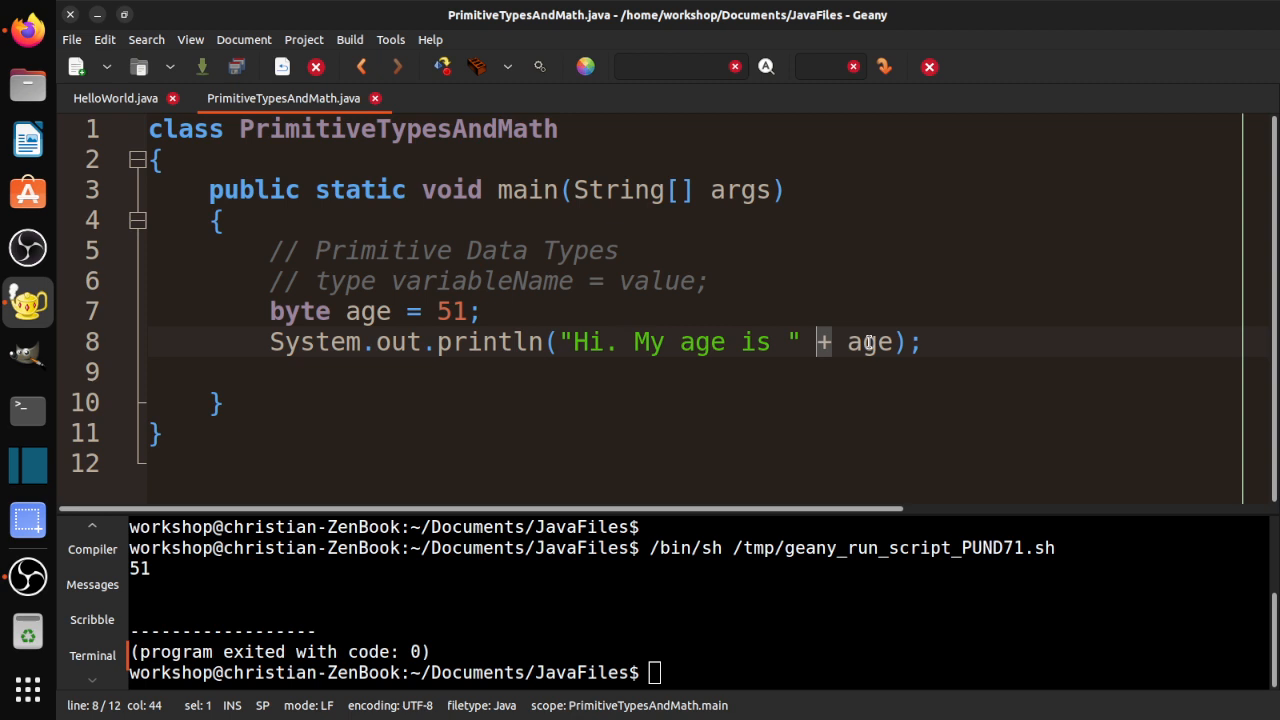
left_click(618, 345)
left_click_drag(437, 342, 543, 342)
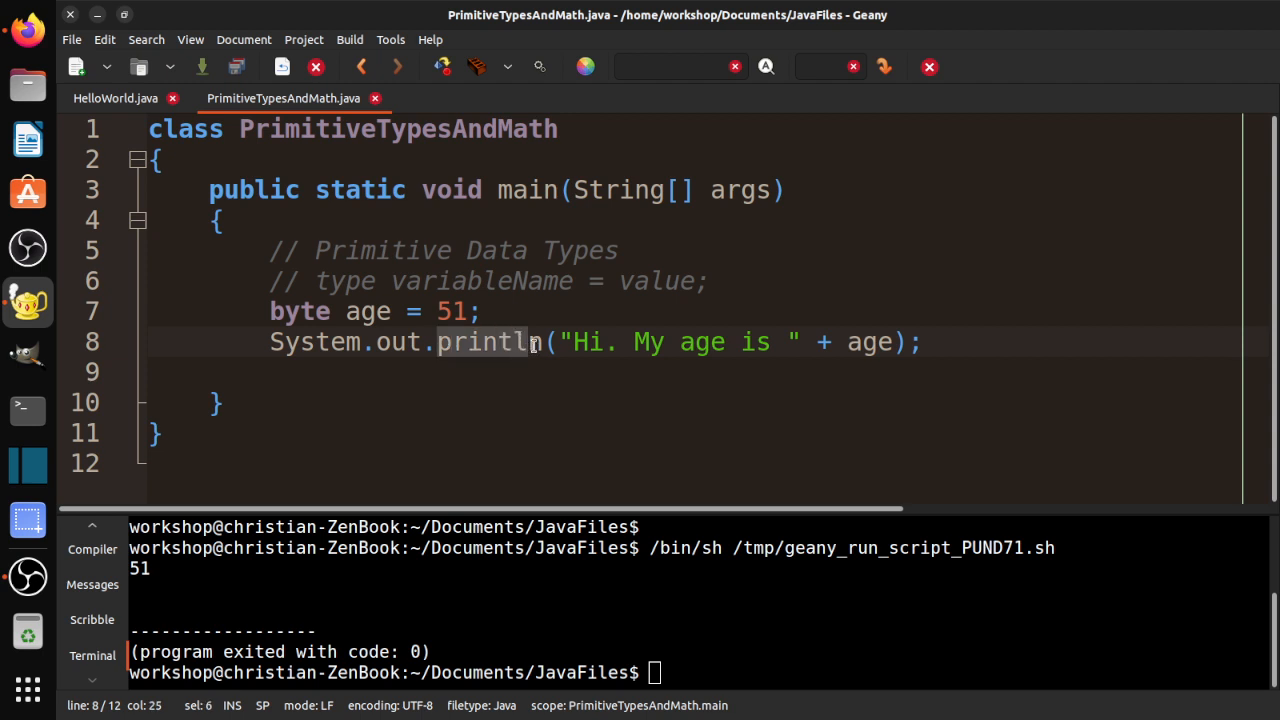
left_click(497, 383)
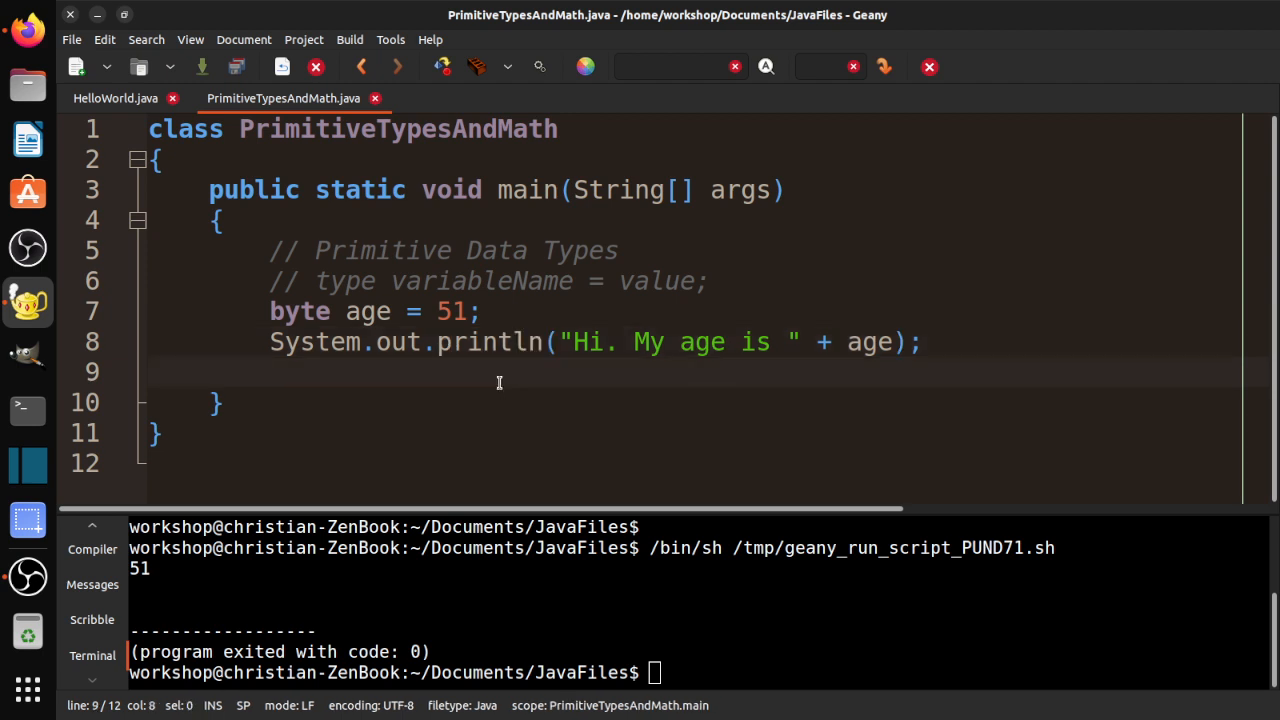
left_click(445, 66)
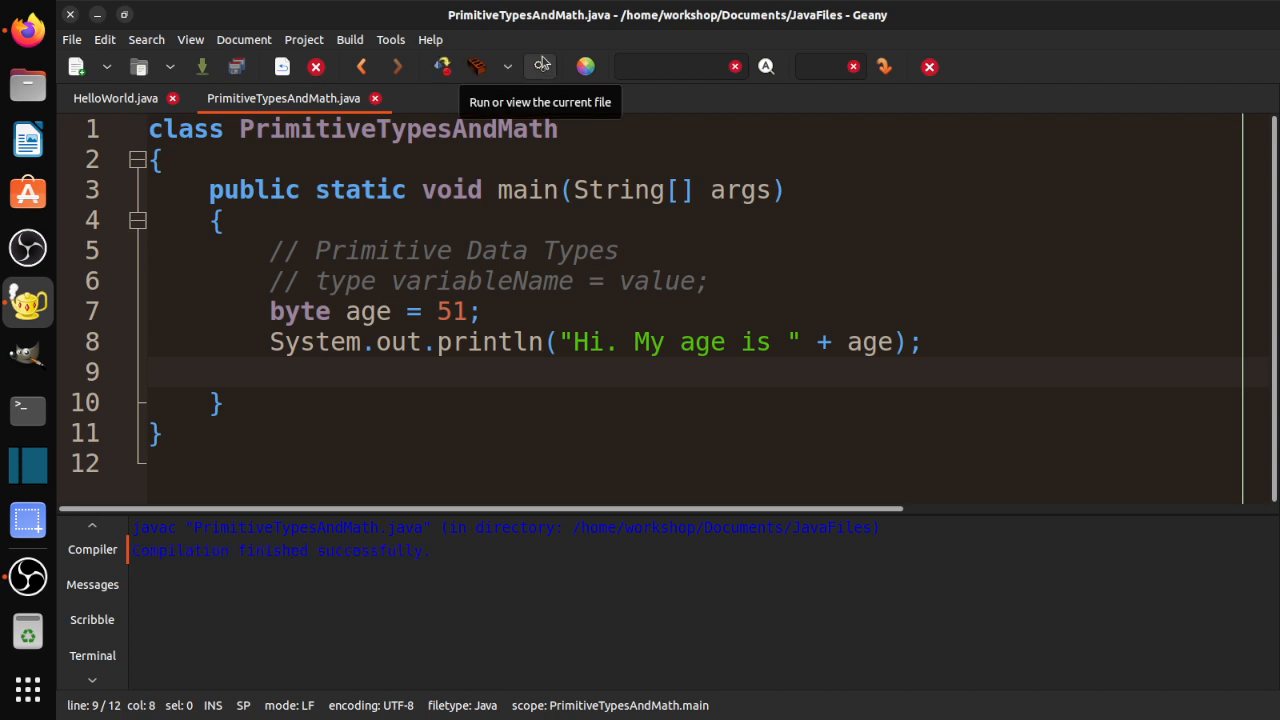
left_click(541, 66)
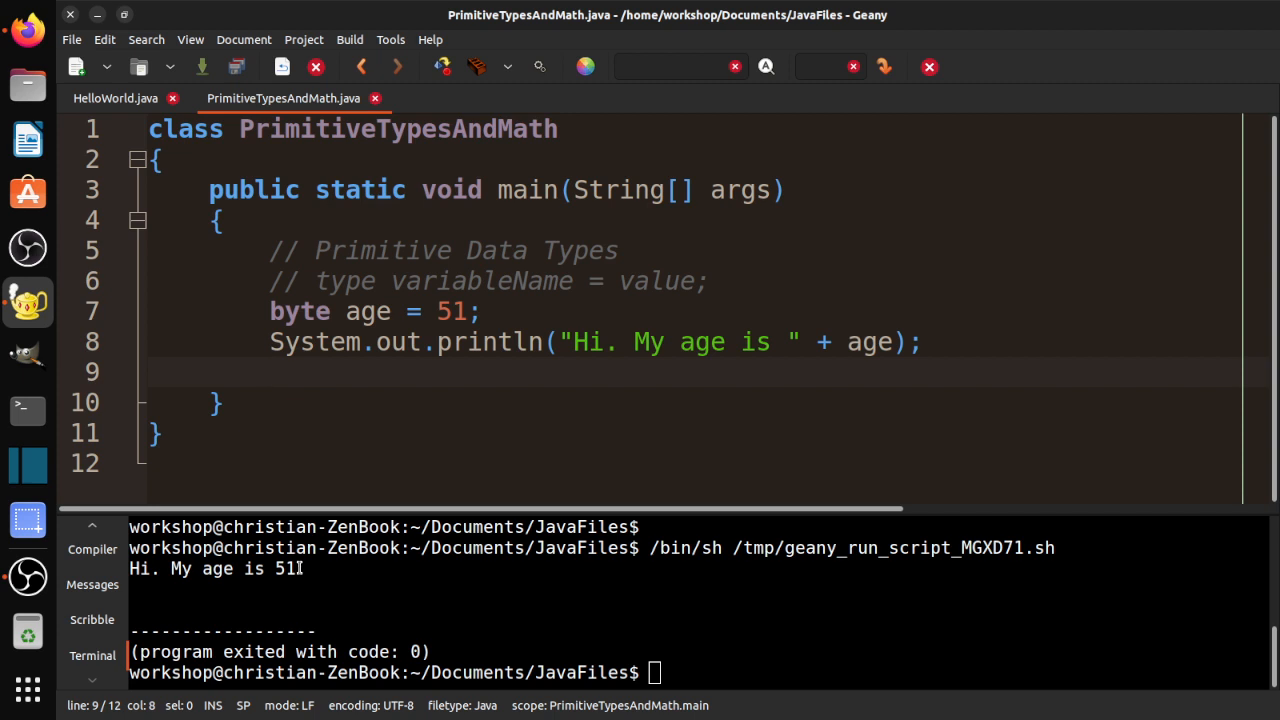
- Append + "." after age, save, compile and run to print "Hi. My age is 51."
left_click(895, 340)
type("+ \"")
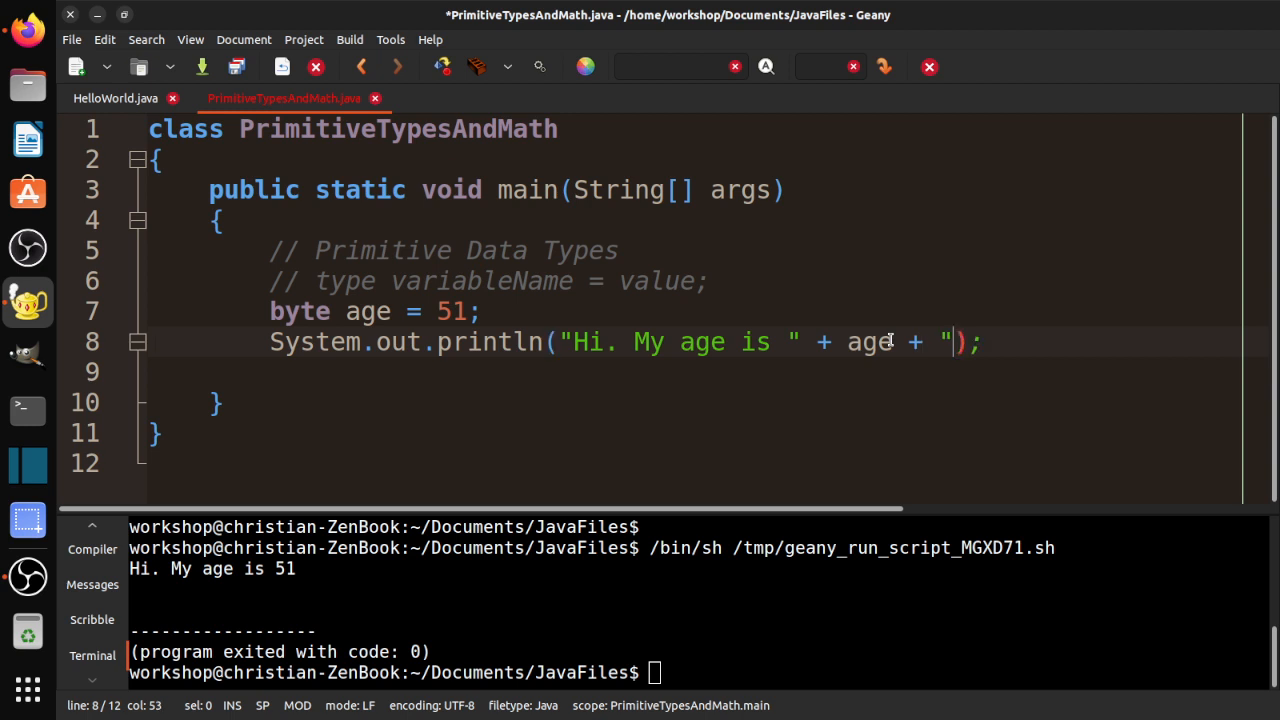
type(".\"")
key("ctrl+s")
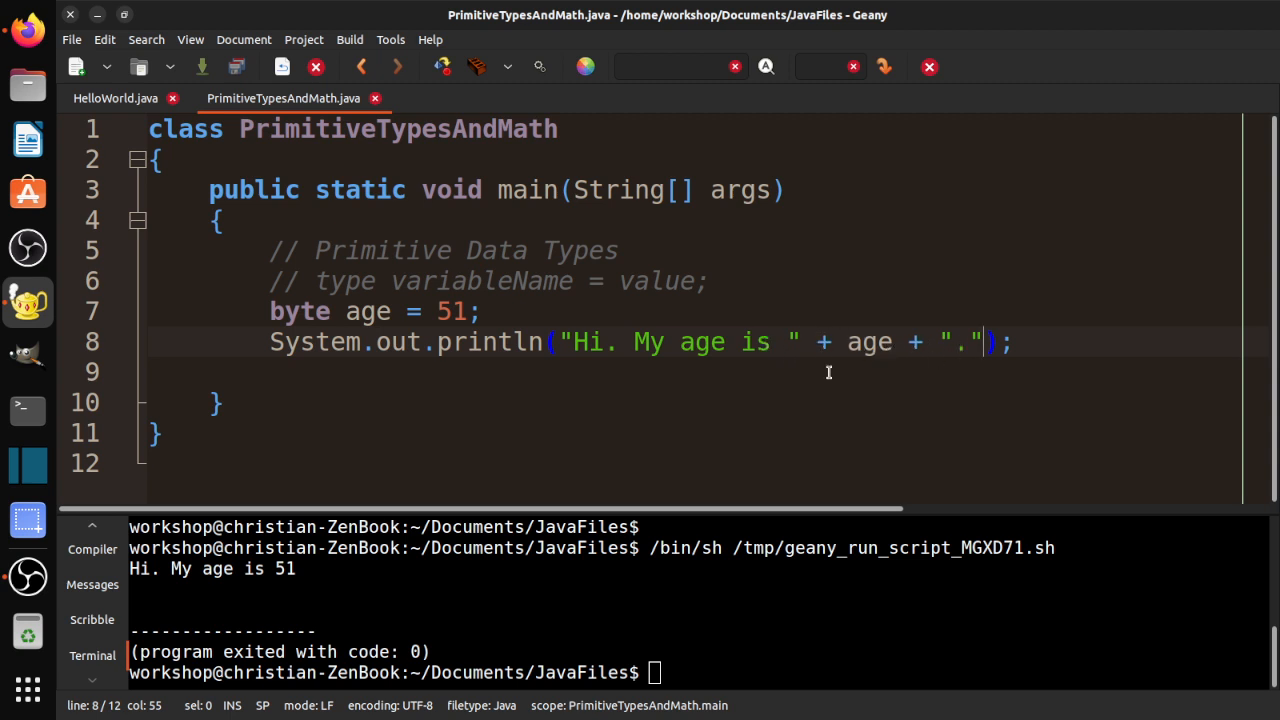
left_click(442, 66)
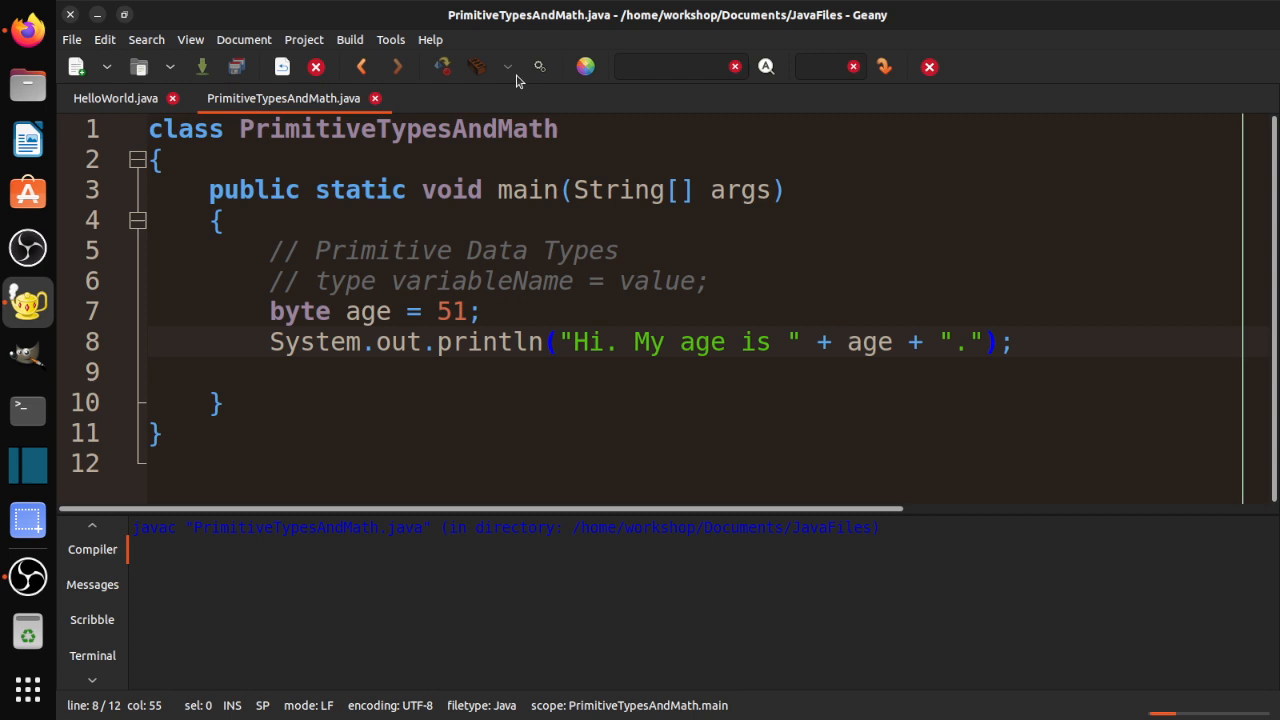
left_click(539, 66)
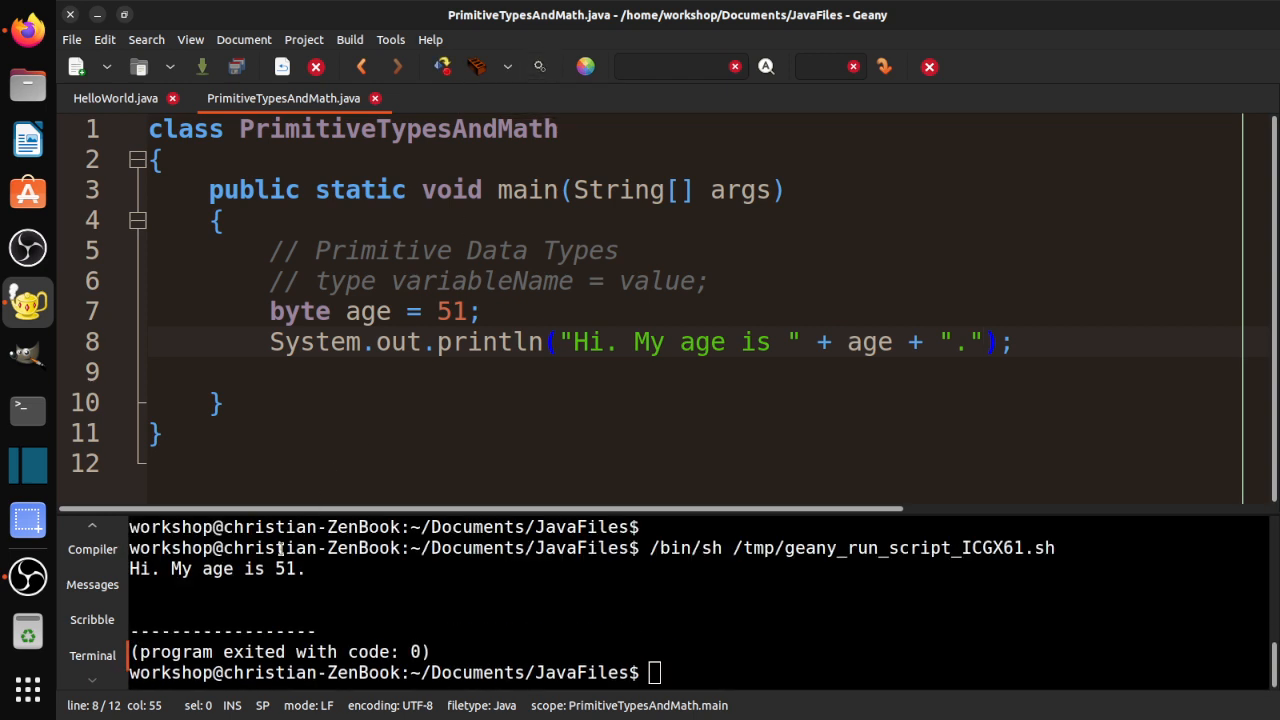
- Remove the spaces around both + signs on line 8, save, compile and run — output unchanged
left_click(816, 334)
key("BackSpace")
key("Right")
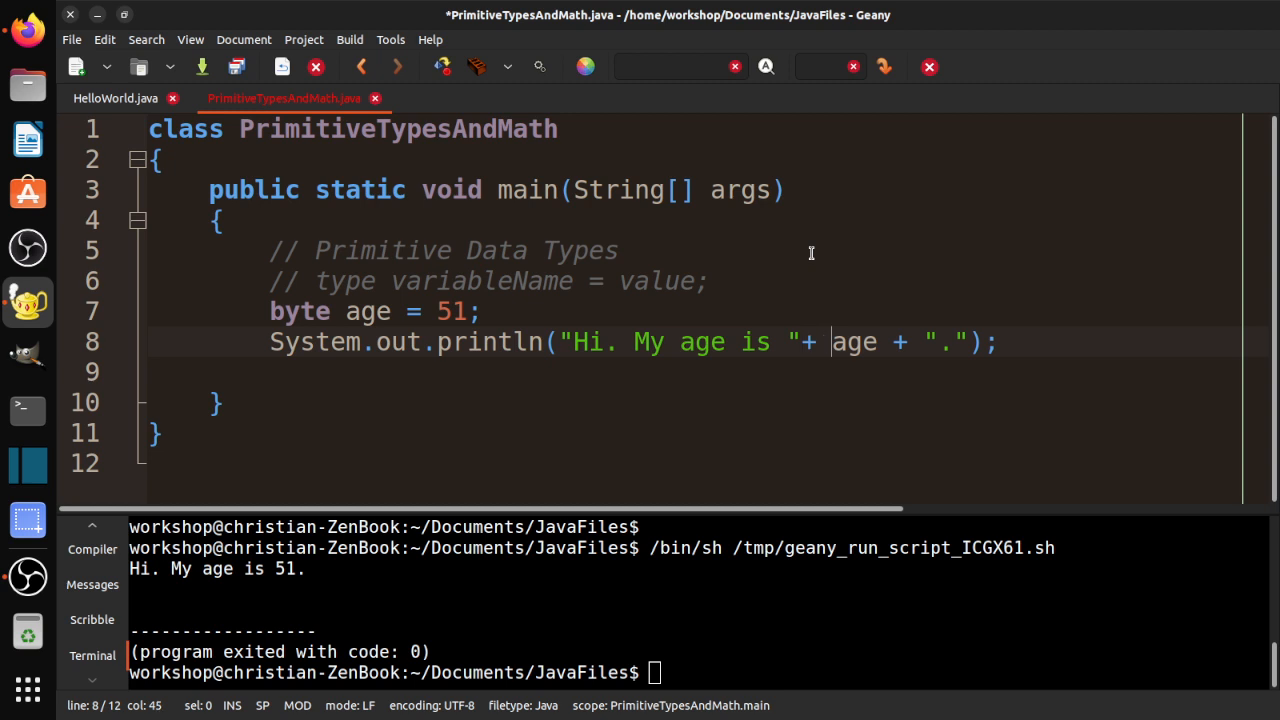
key("Delete")
key("Right")
key("Right")
key("Right")
key("Right")
key("BackSpace")
key("Right")
key("Right")
key("BackSpace")
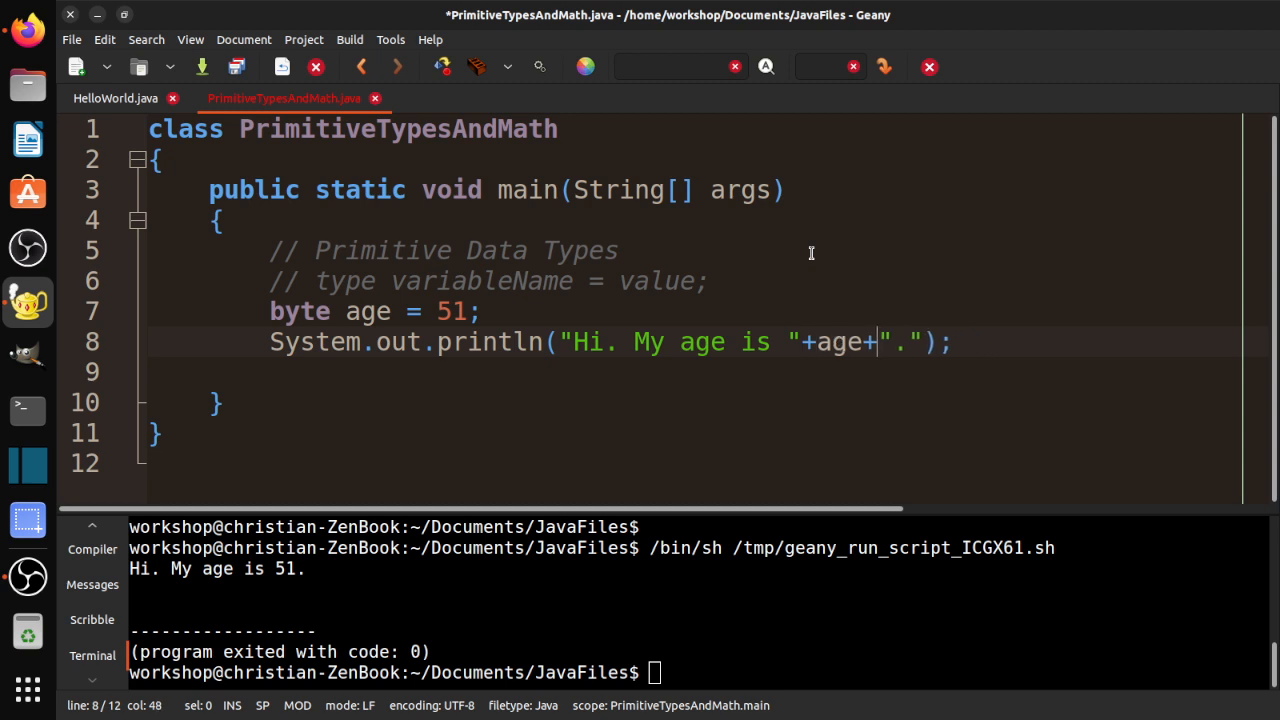
key("ctrl+s")
left_click(442, 66)
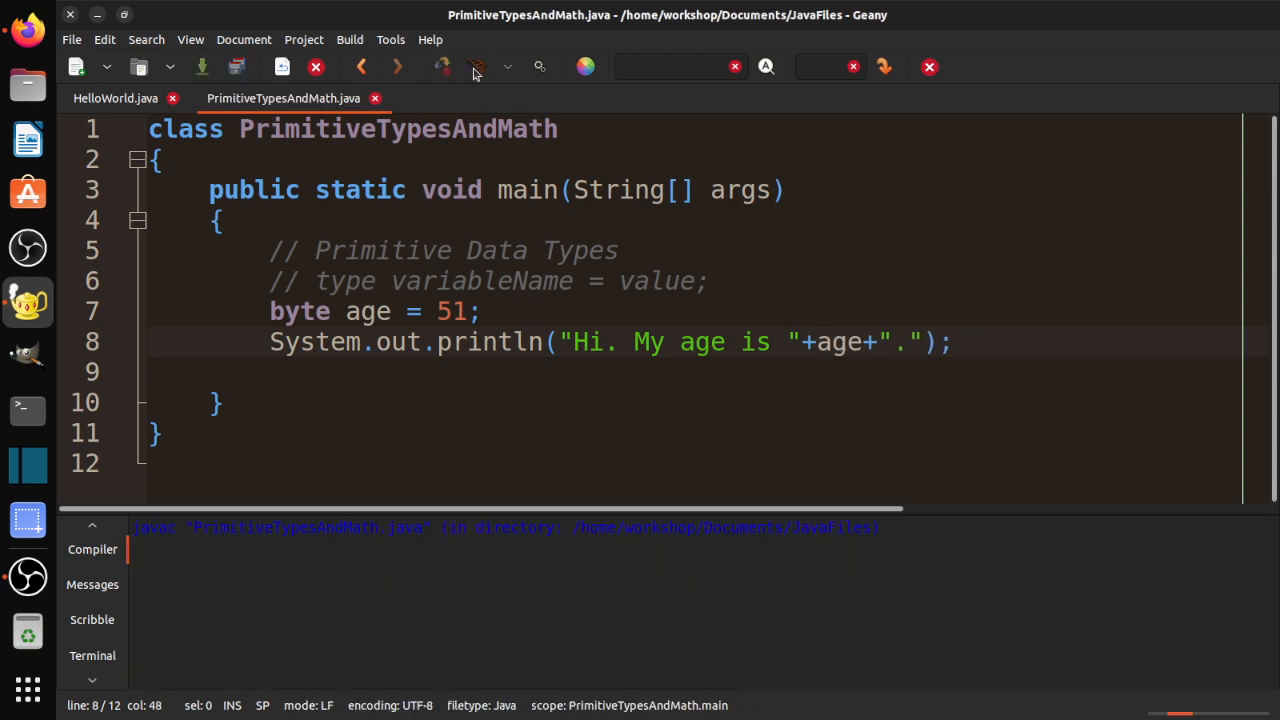
left_click(545, 66)
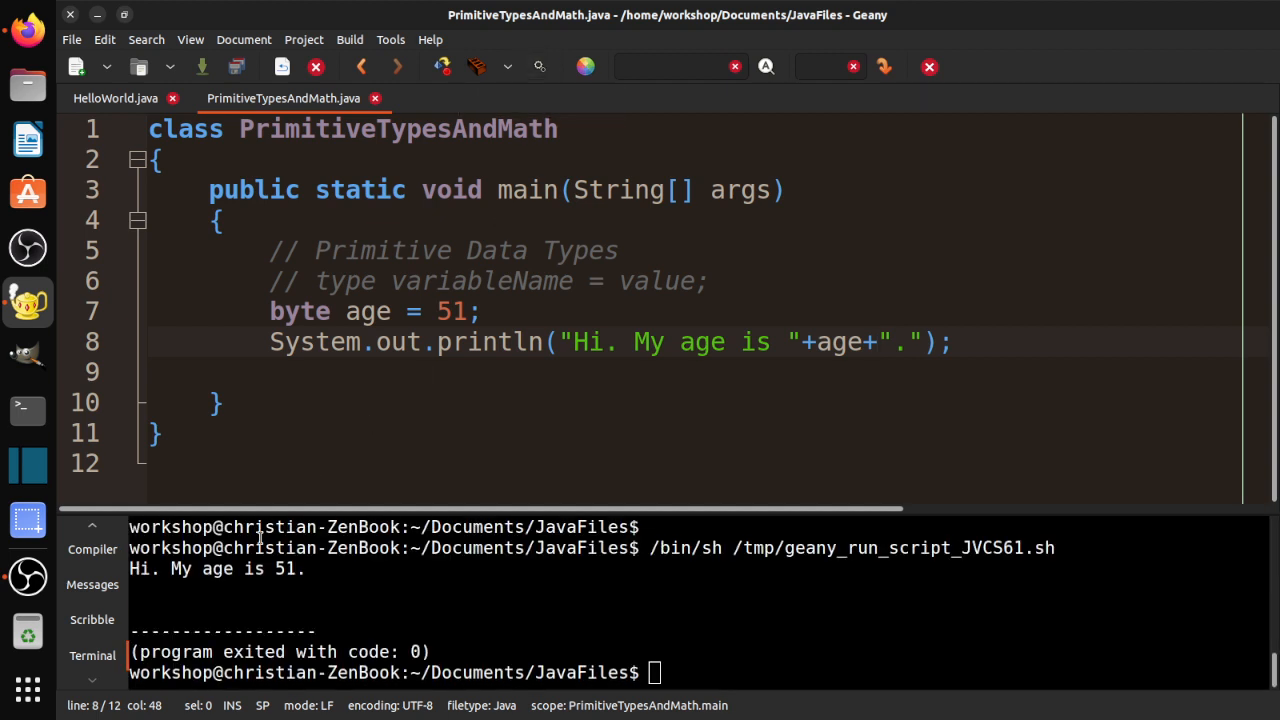
- Restore the spaces around the + signs and age on line 8
left_click(802, 341)
key("Right")
key("Right")
key("Right")
key("Right")
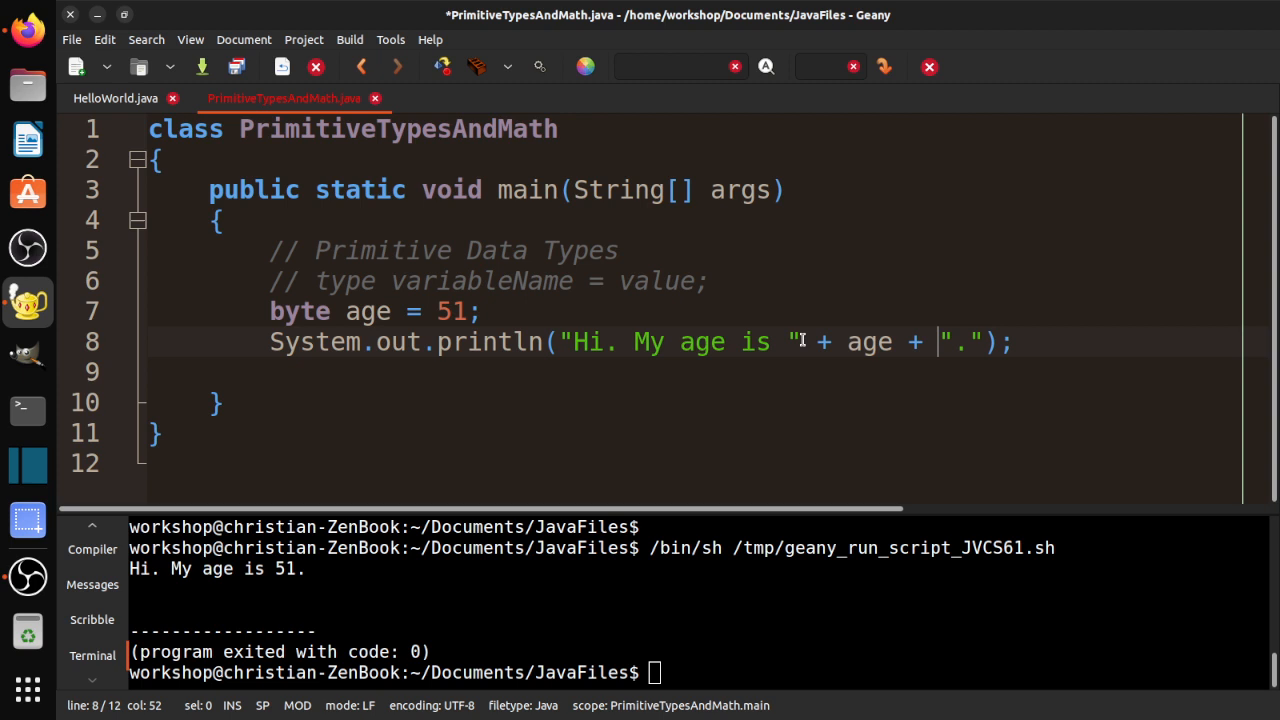
key("Left")
key("Left")
key("Left")
key("Left")
key("Left")
key("Left")
- Delete the trailing space after "is", run to see "is51.", then restore the space and save
key("BackSpace")
key("ctrl+s")
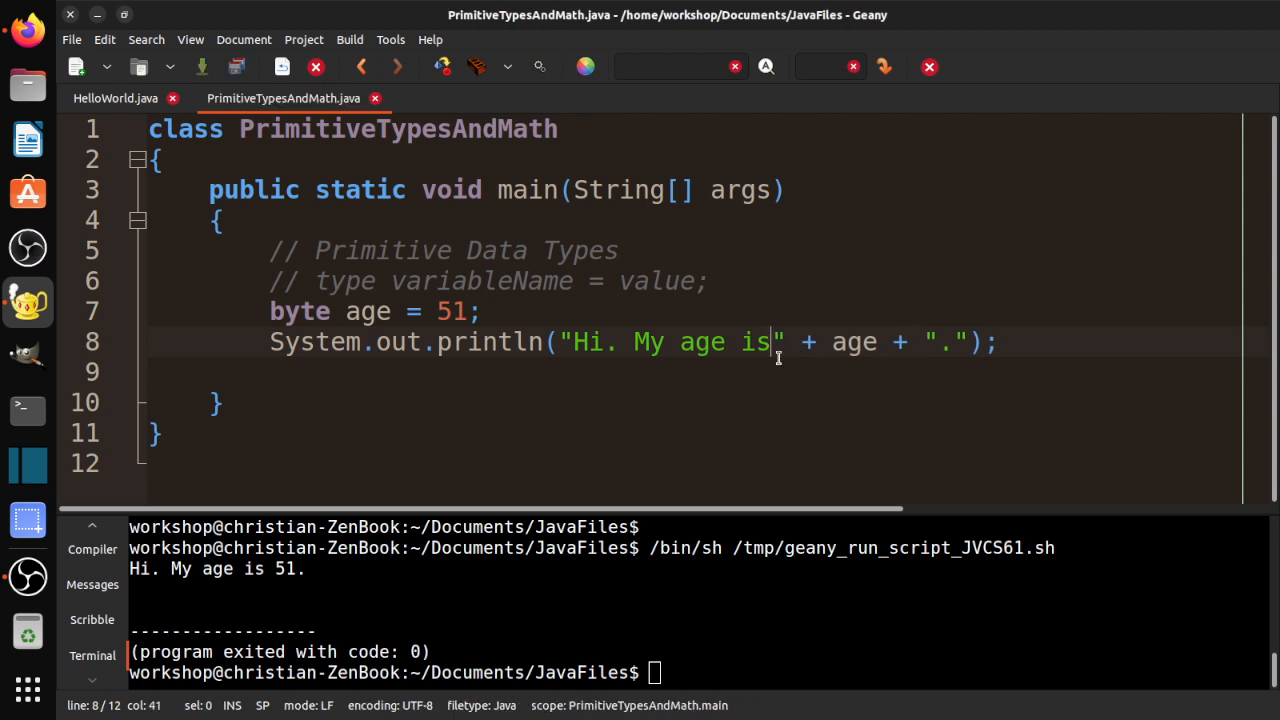
left_click(442, 67)
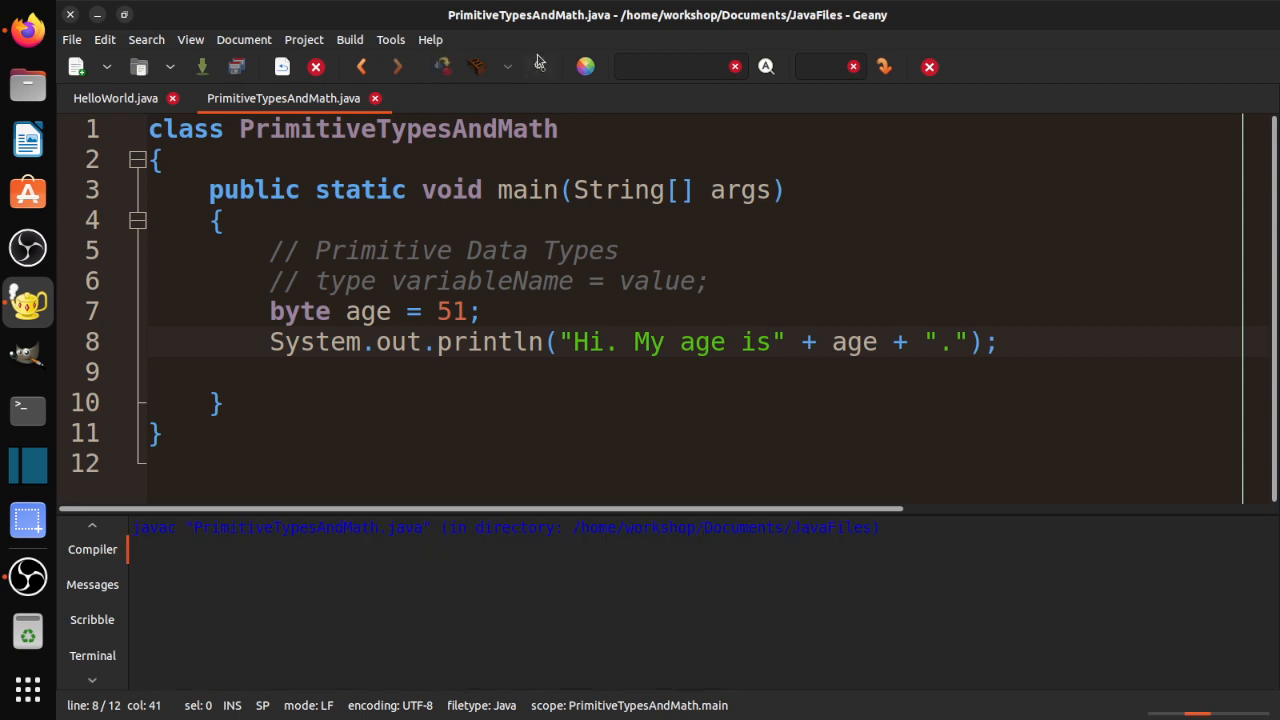
left_click(540, 67)
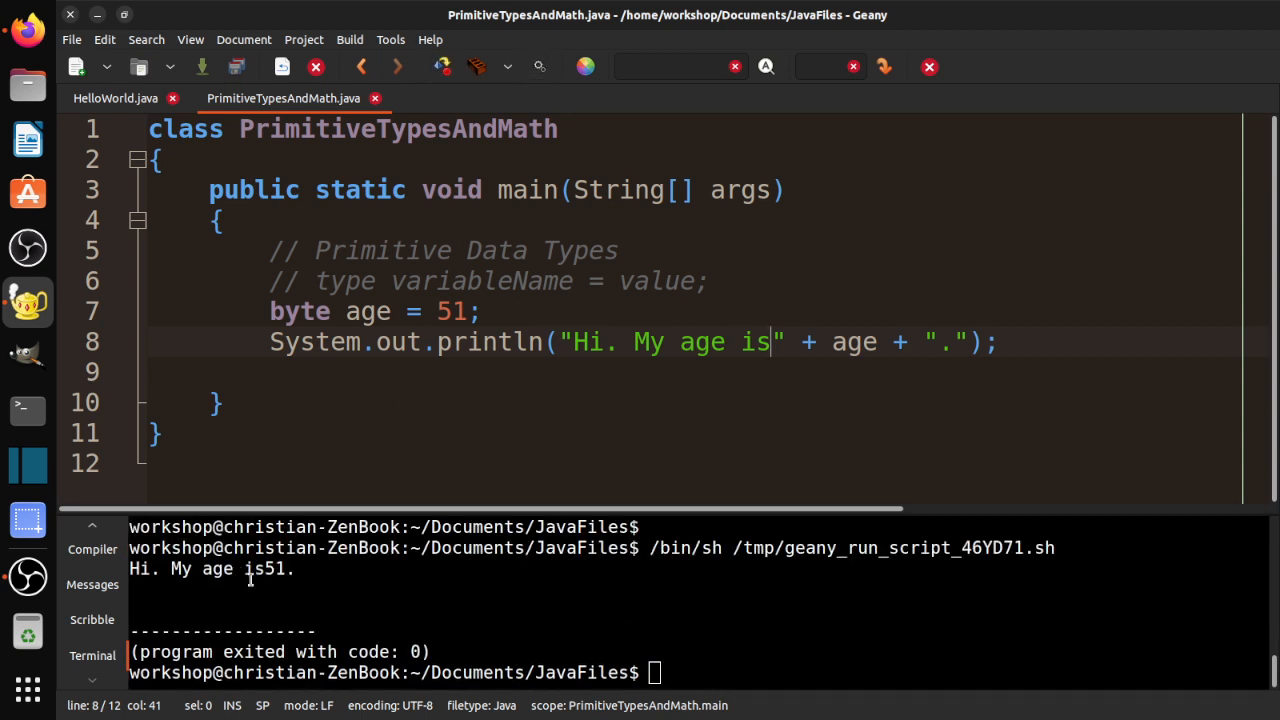
key("ctrl+s")
left_click(766, 360)
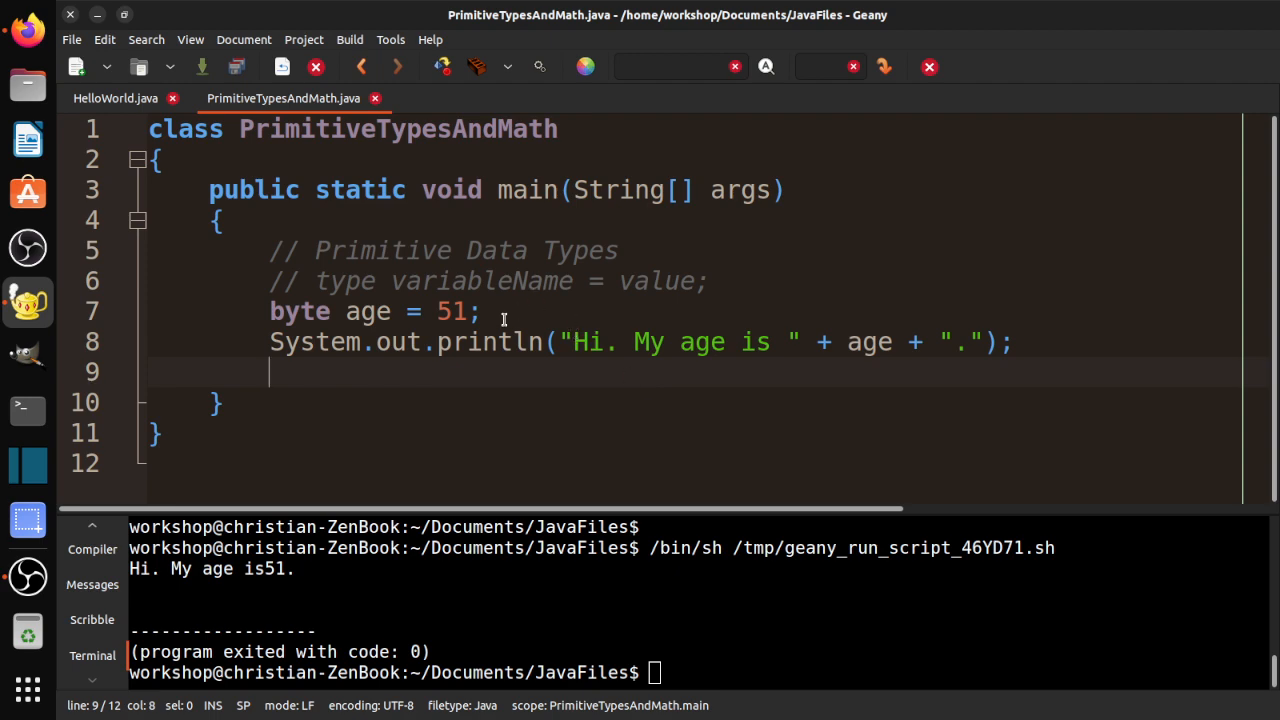
left_click(28, 32)
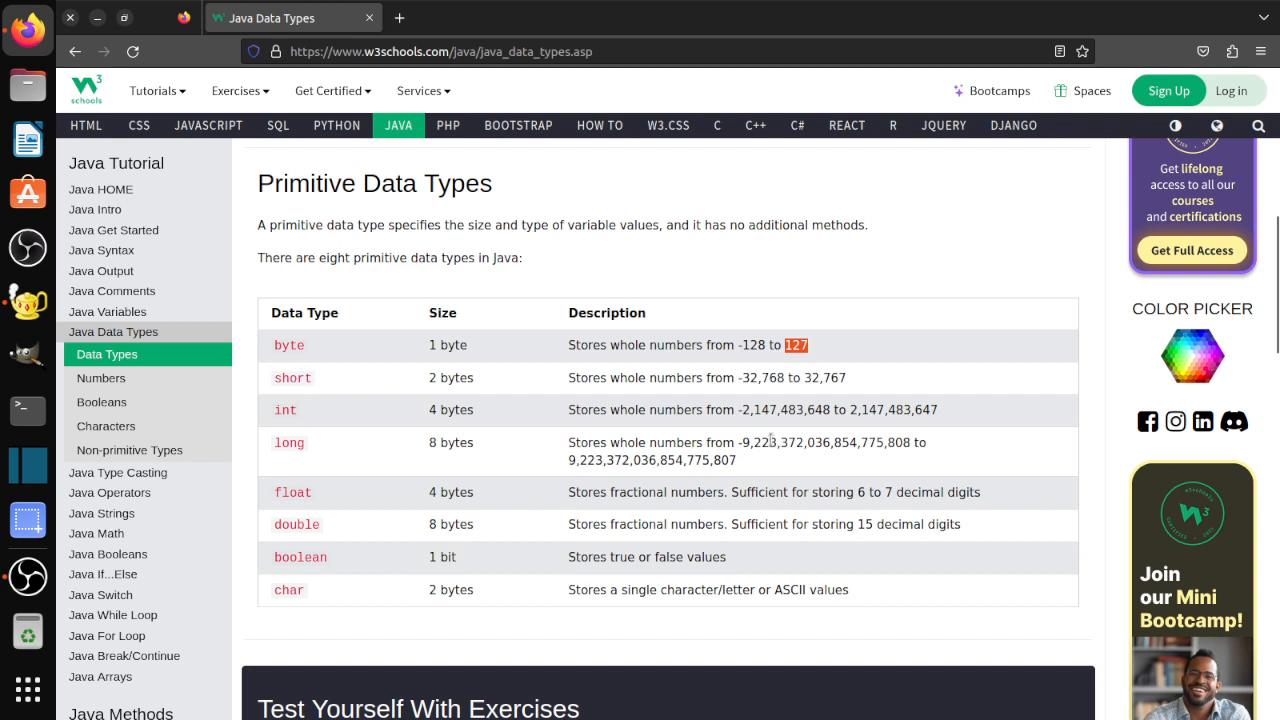
left_click_drag(775, 464, 266, 350)
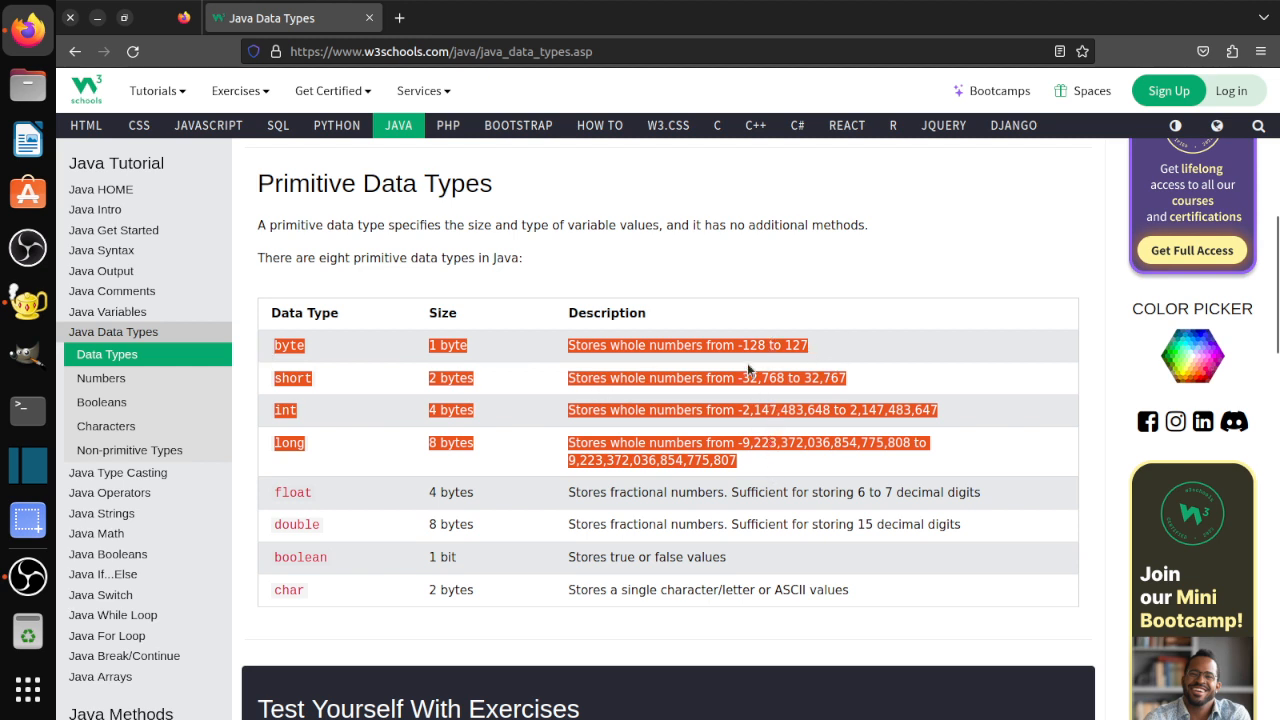
left_click(753, 407)
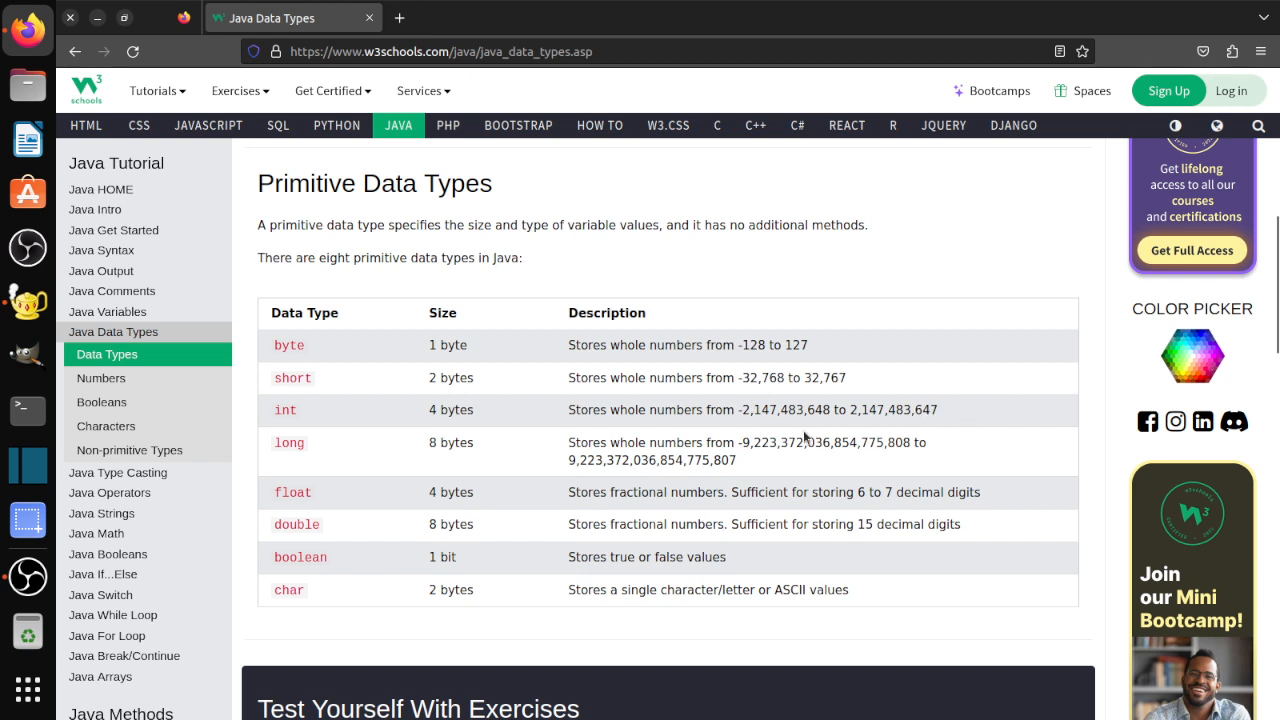
mouse_move(961, 405)
left_mouse_down()
mouse_move(439, 422)
mouse_move(265, 404)
left_mouse_up()
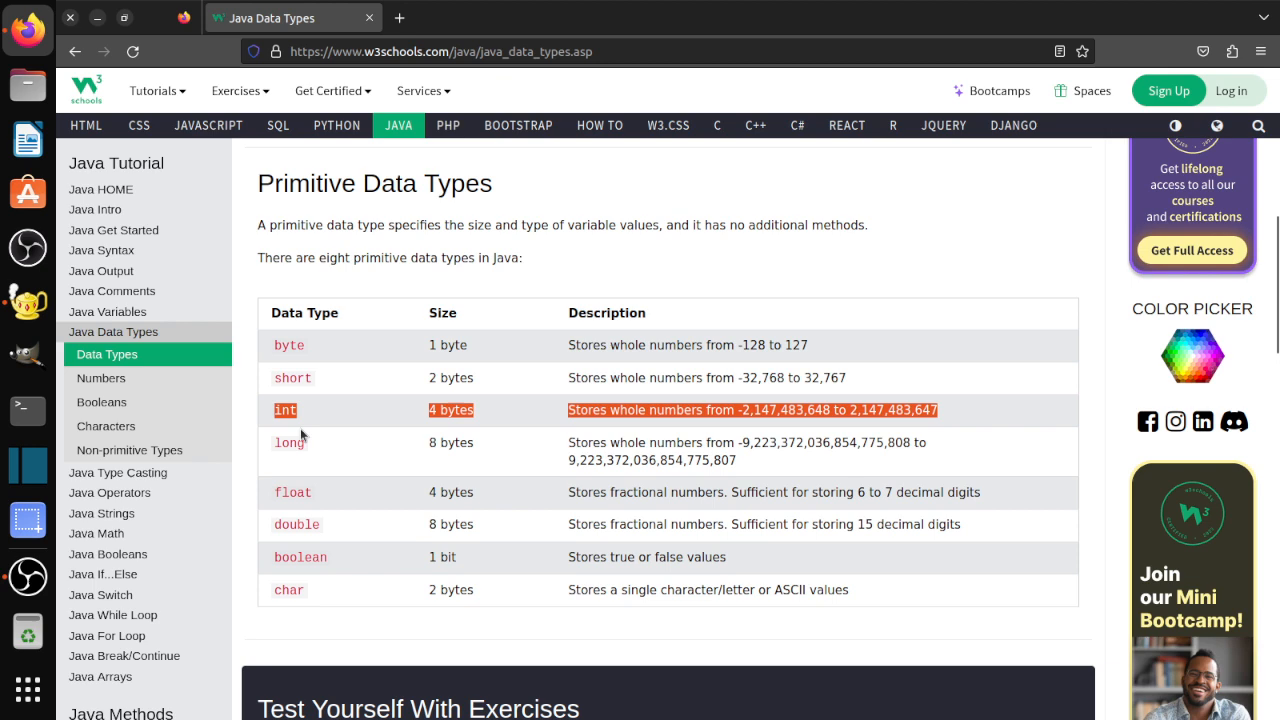
- Add a long numOfAtoms declaration on a new line, save and compile
left_click(22, 300)
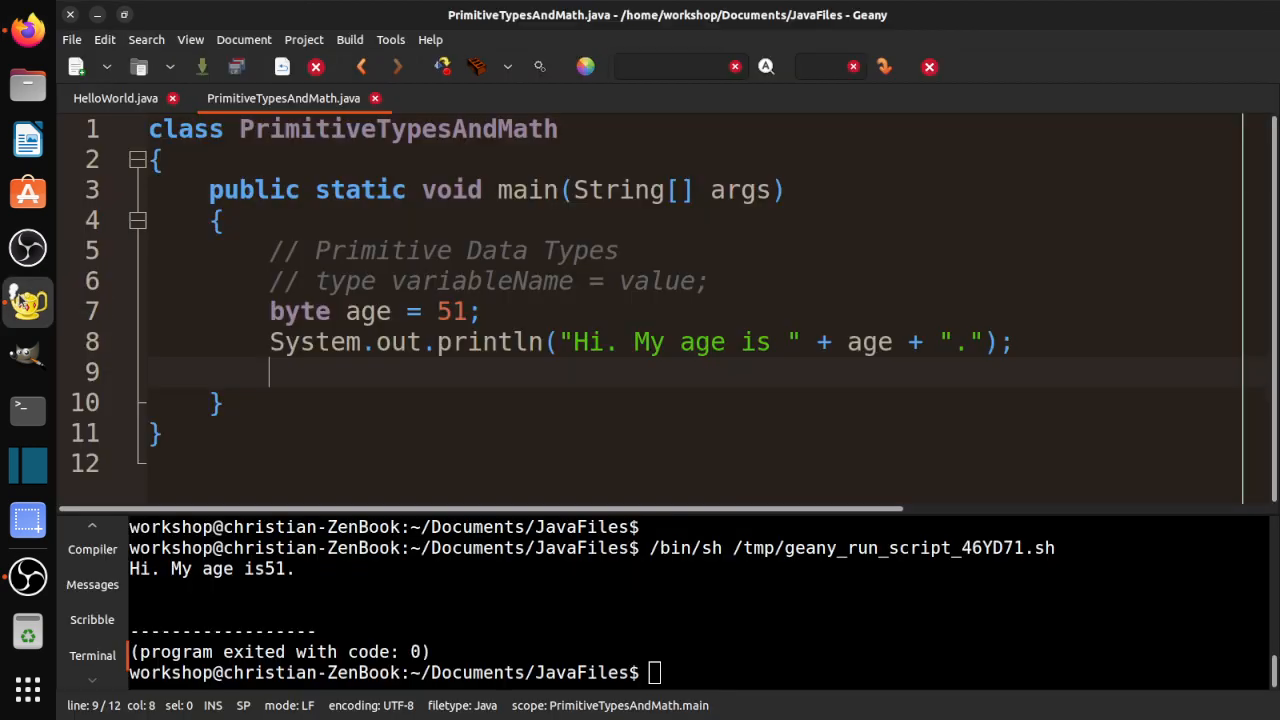
key("Return")
type("lo")
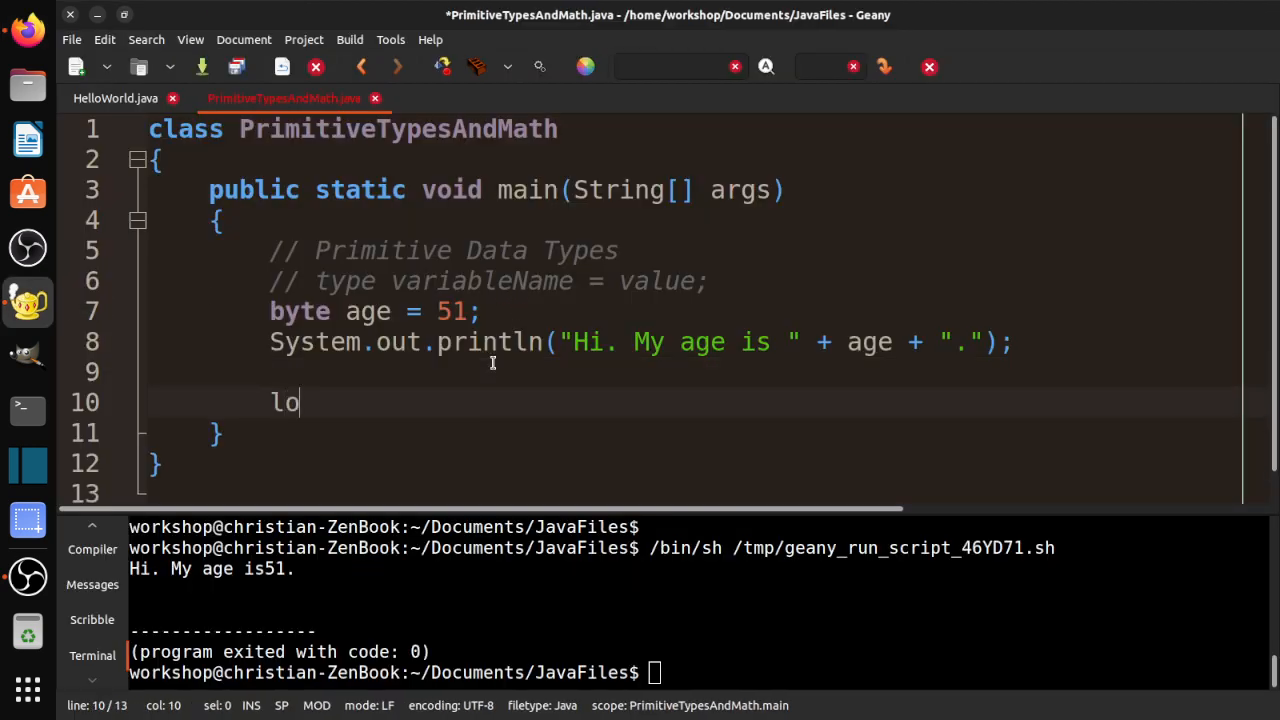
type("ng numOfAtoms")
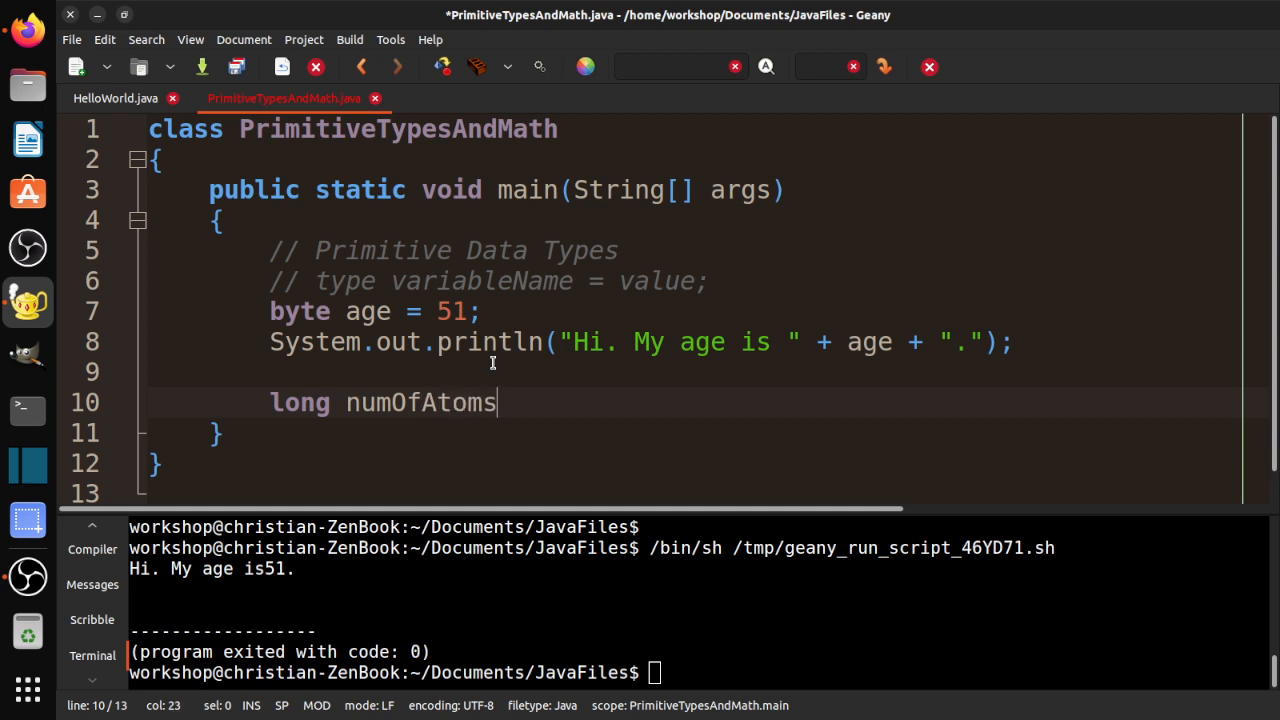
type(" = 12")
type("3456789")
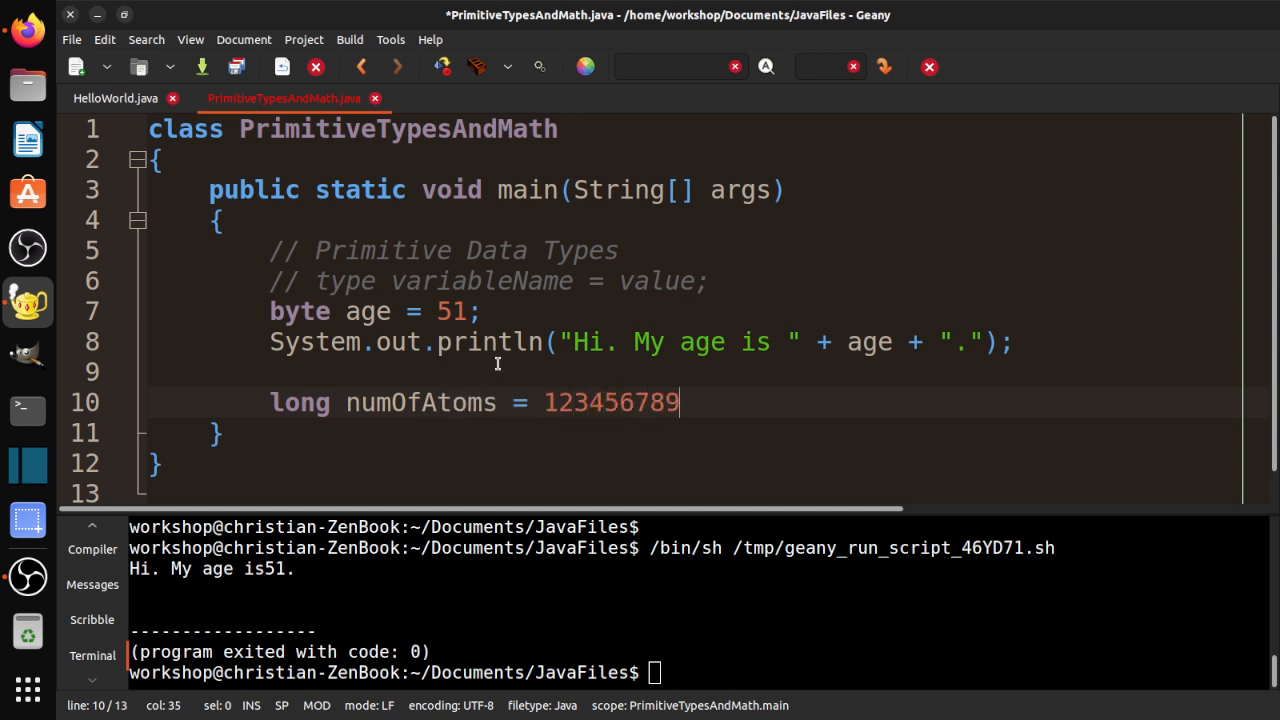
type(";")
key("ctrl+s")
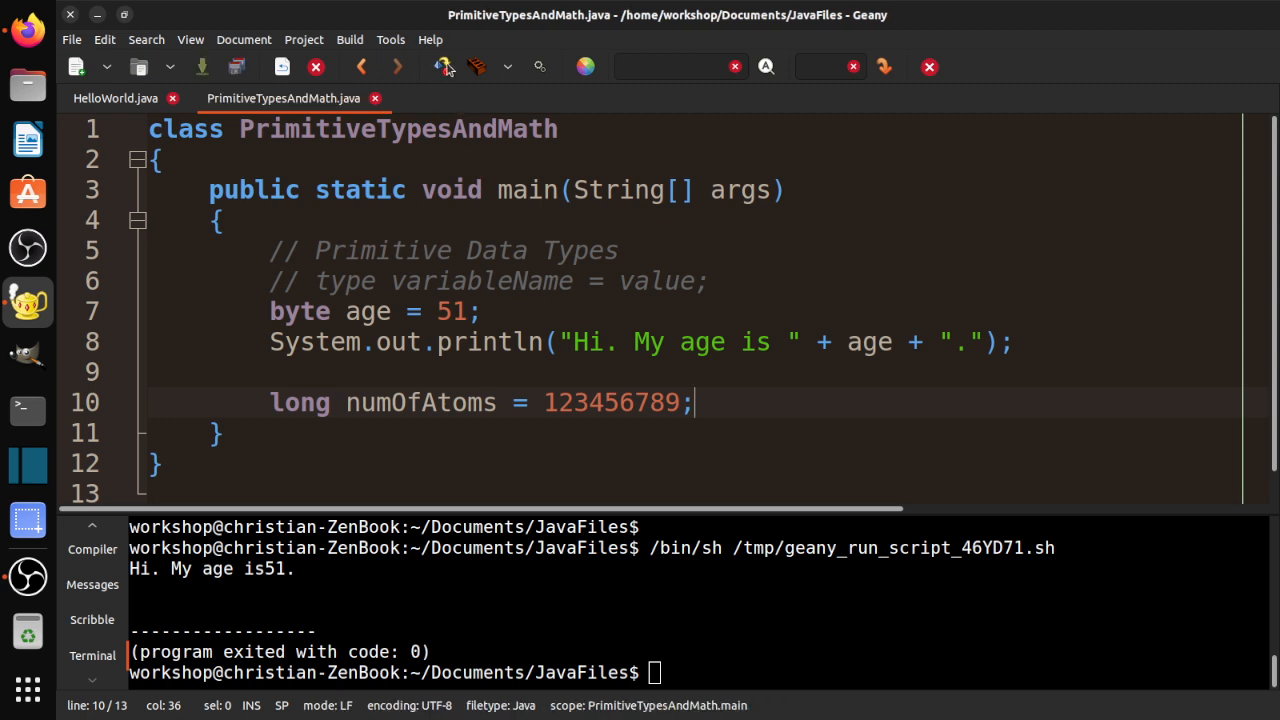
left_click(443, 66)
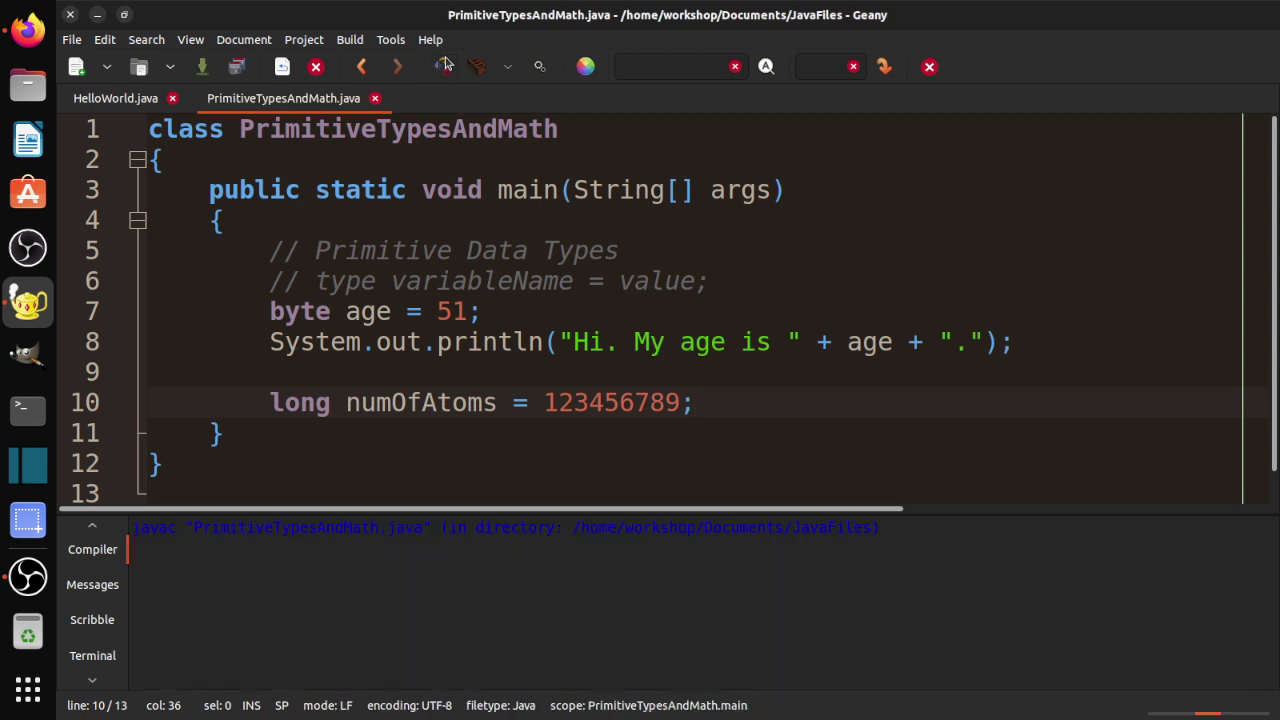
left_click(686, 403)
type("12")
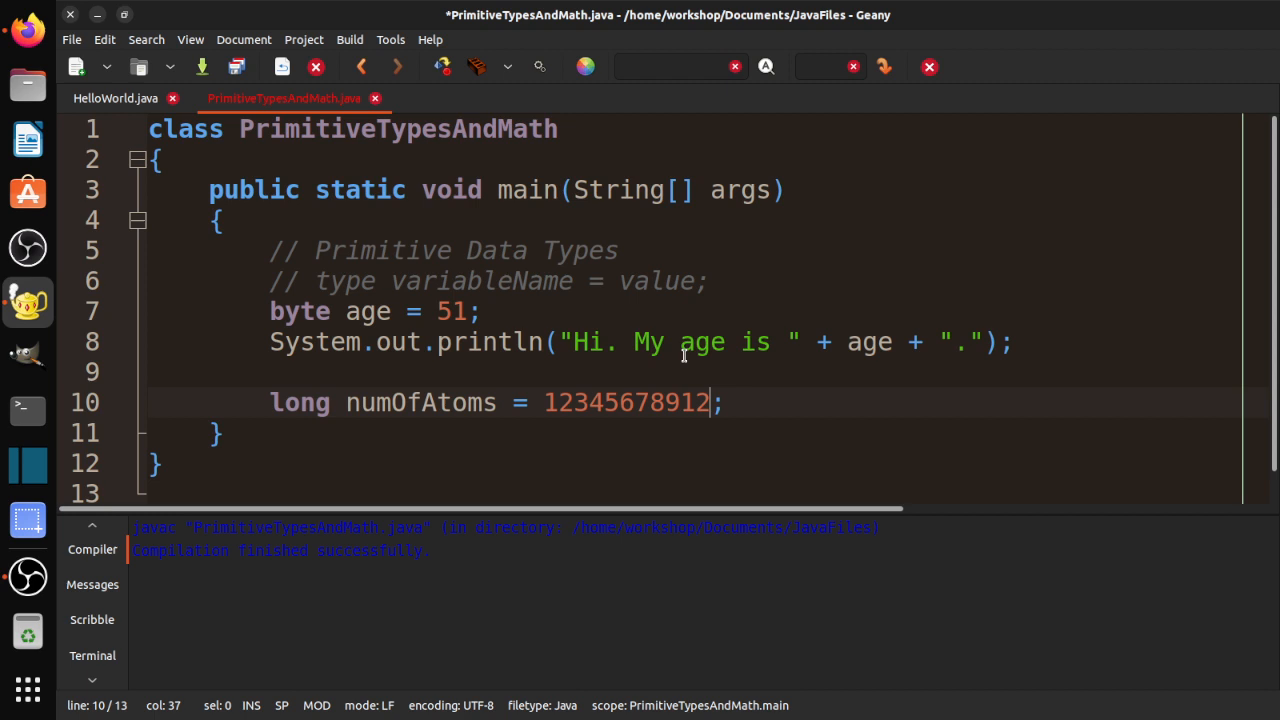
type("345678")
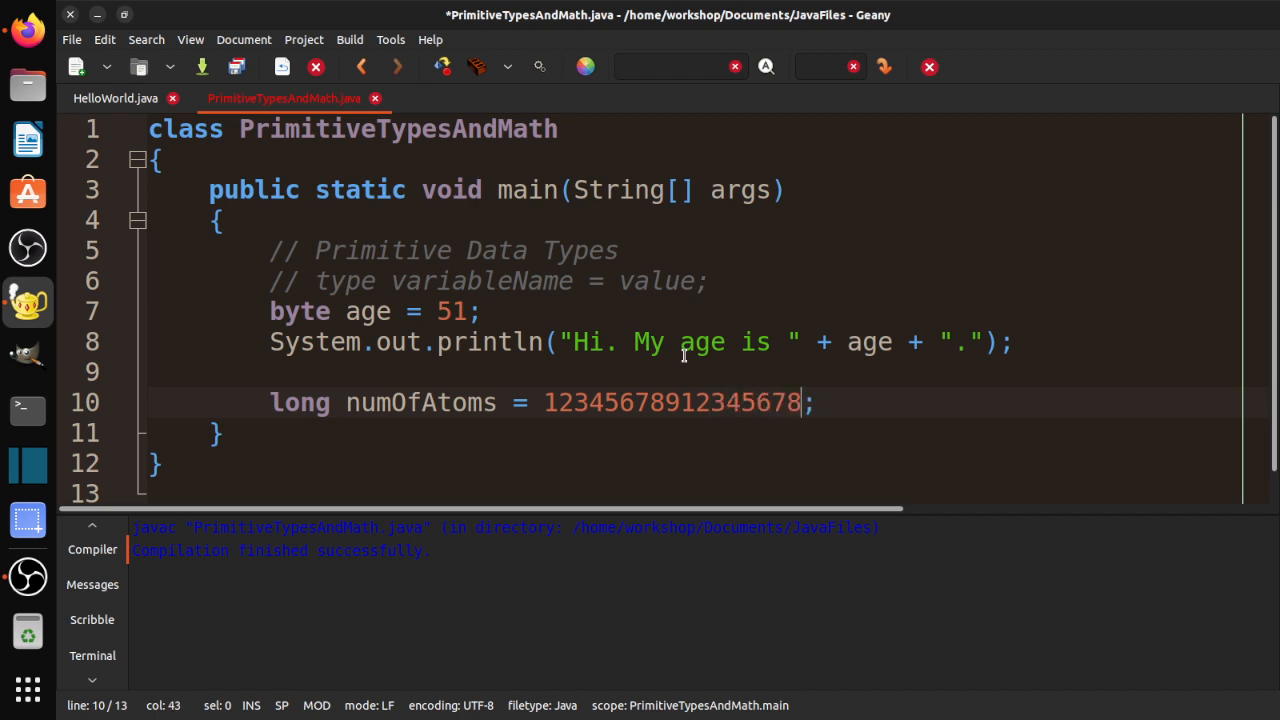
type("9")
key("ctrl+s")
left_click(440, 68)
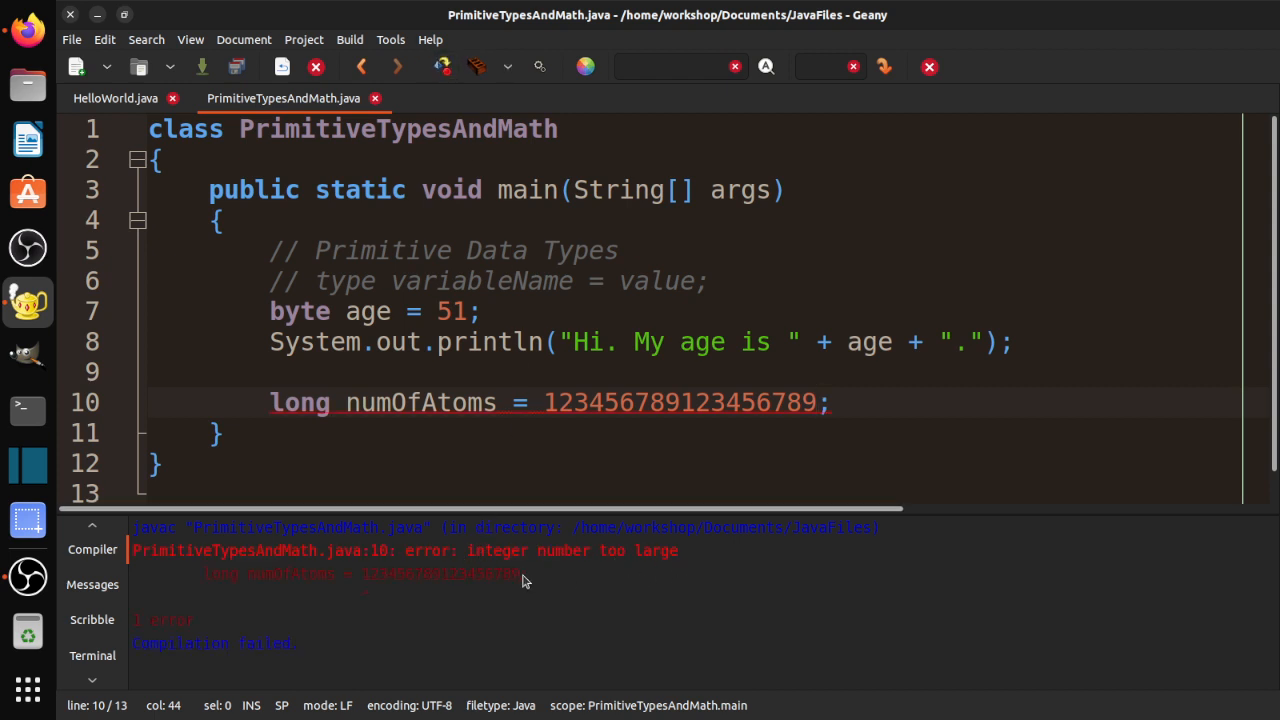
- Space the number into three-digit groups, then switch to the Java Data Types page
left_click(774, 402)
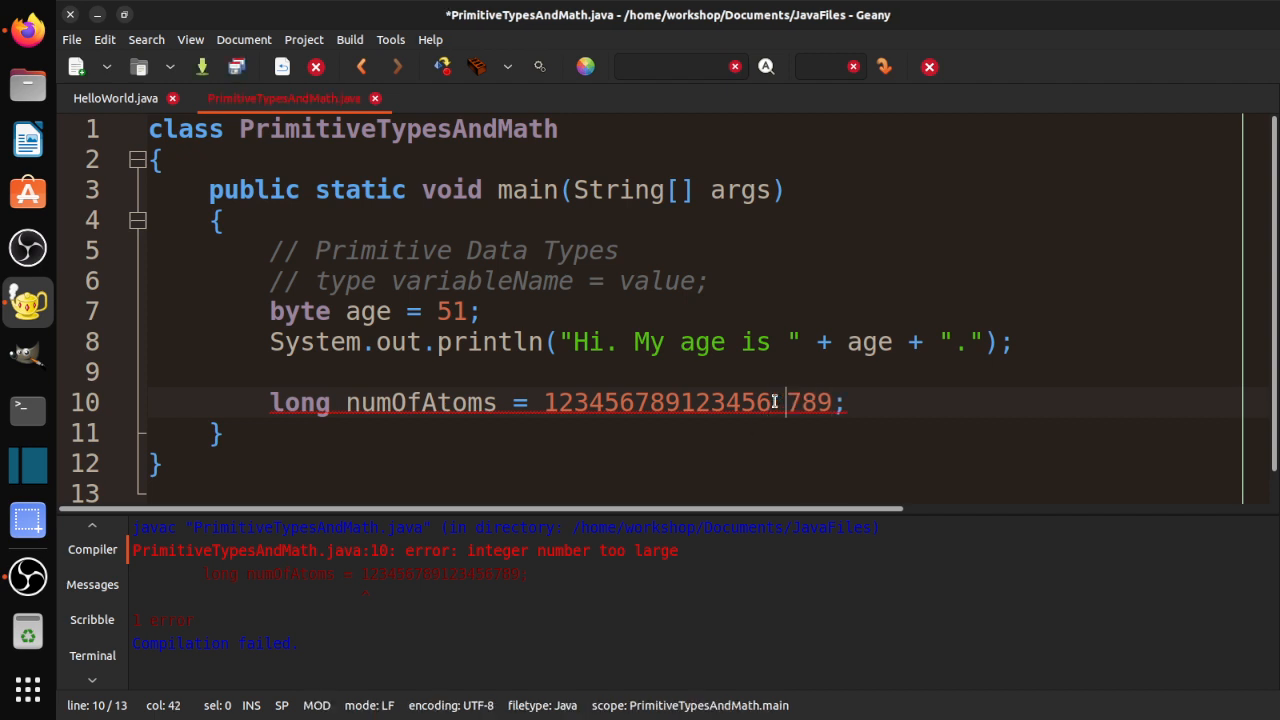
key("Left")
key("Left")
key("Left")
key("Left")
key("Left")
key("Left")
key("Left")
key("Left")
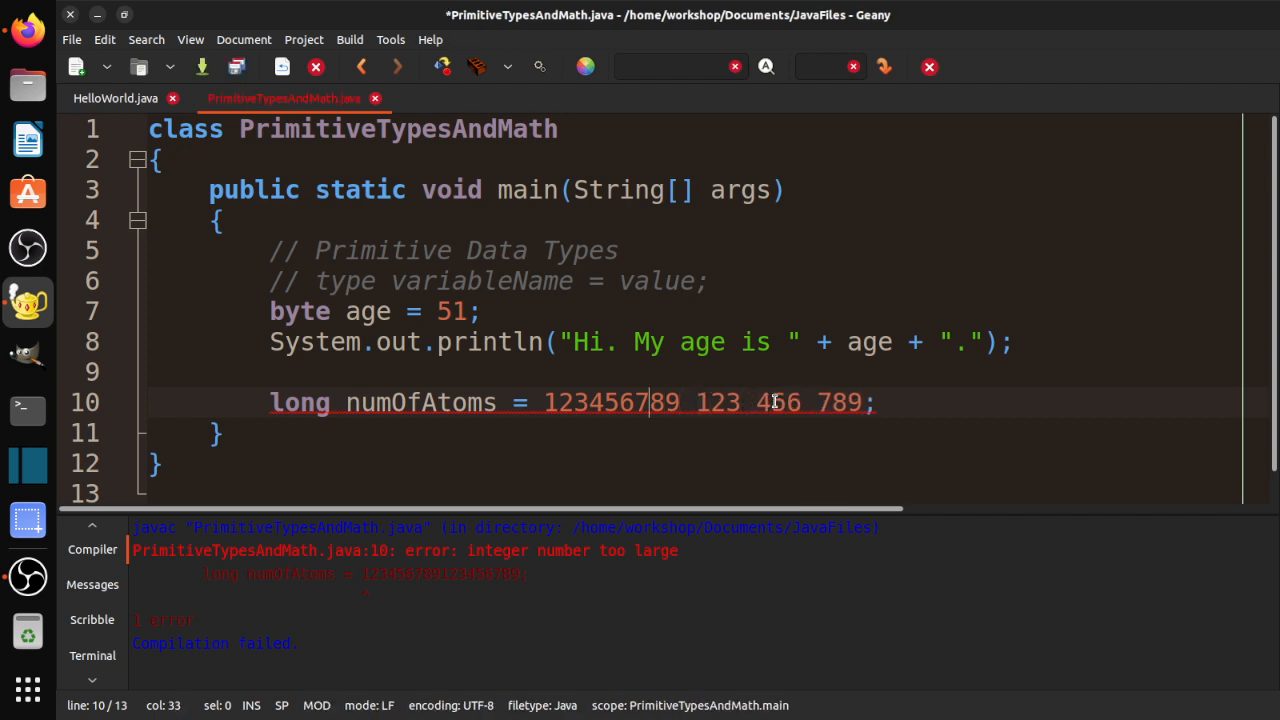
key("Left")
key("Left")
key("Left")
key("Left")
key("Left")
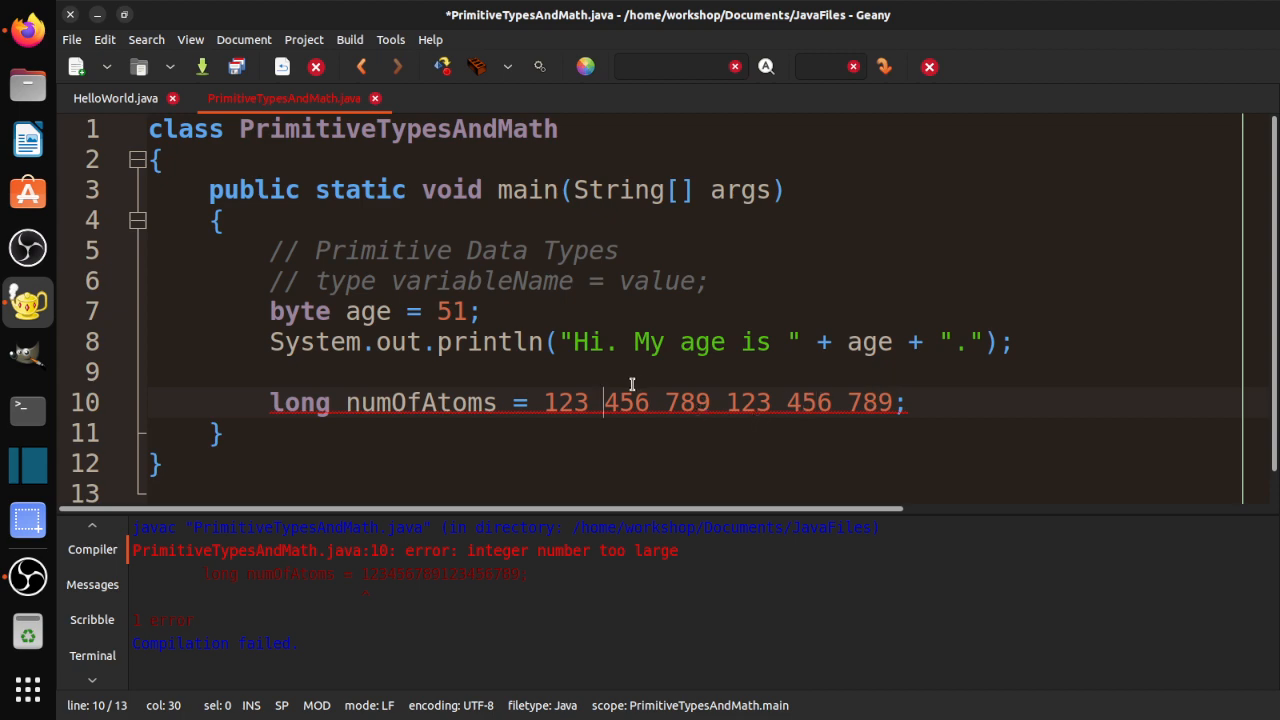
left_click(22, 32)
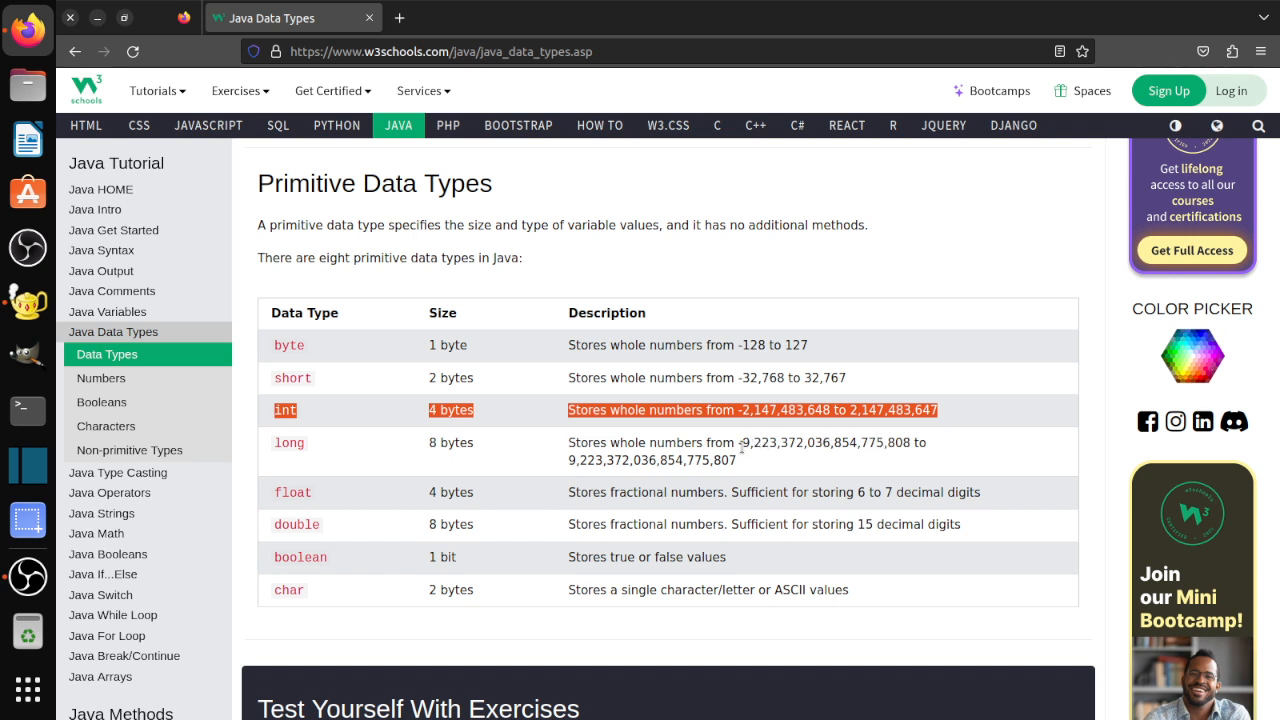
- Highlight long's maximum value 9,223,372,036,854,775,807 in the table
left_click_drag(737, 459, 570, 465)
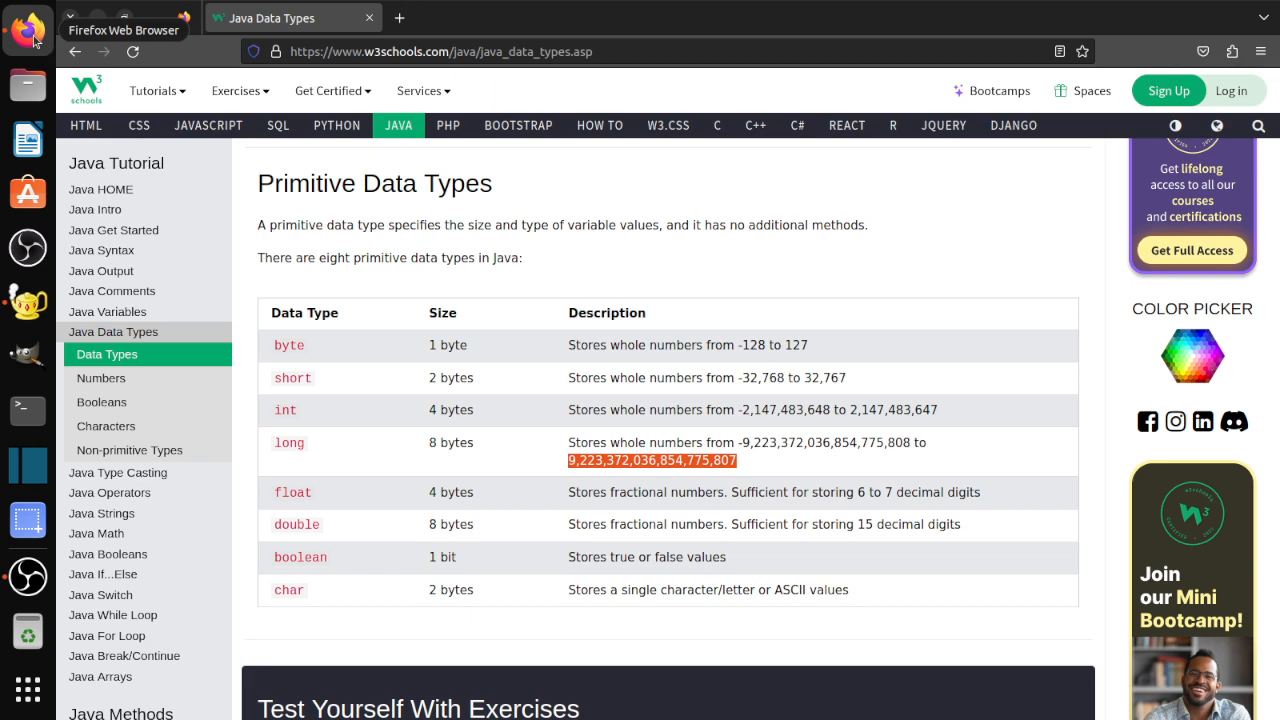
- Remove all spaces from the number on line 10 and save the file
left_click(28, 302)
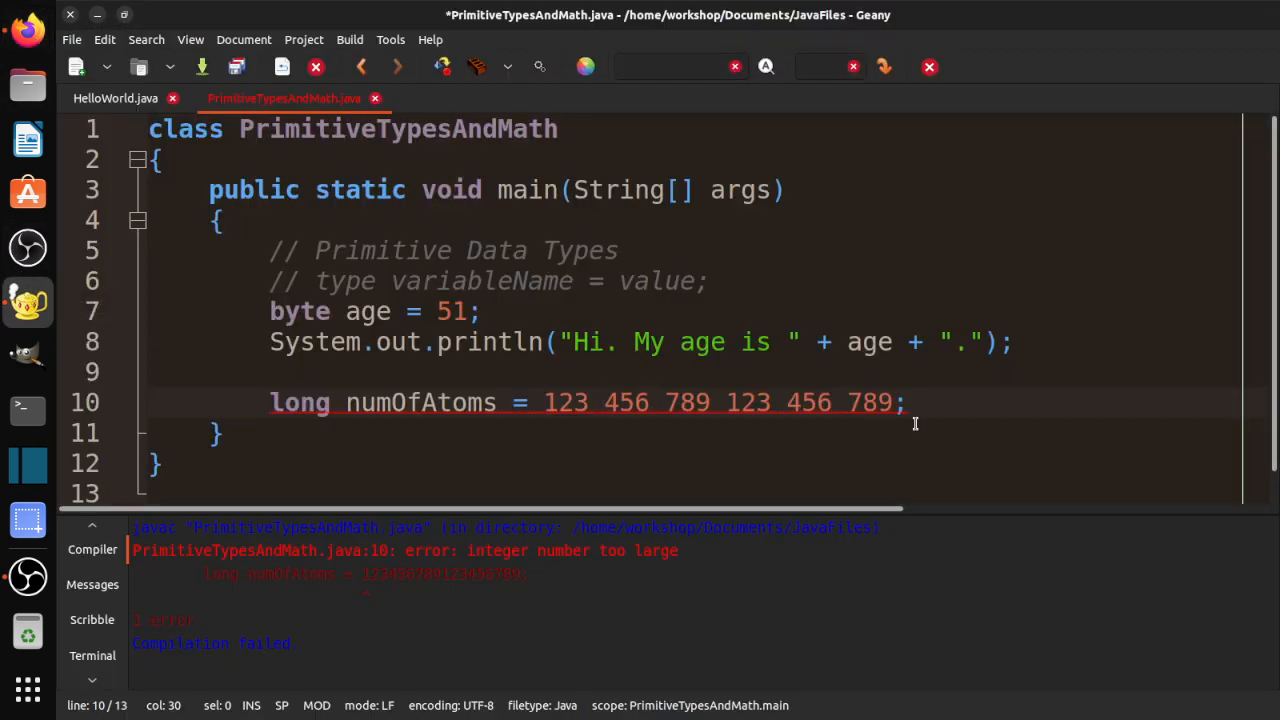
key("BackSpace")
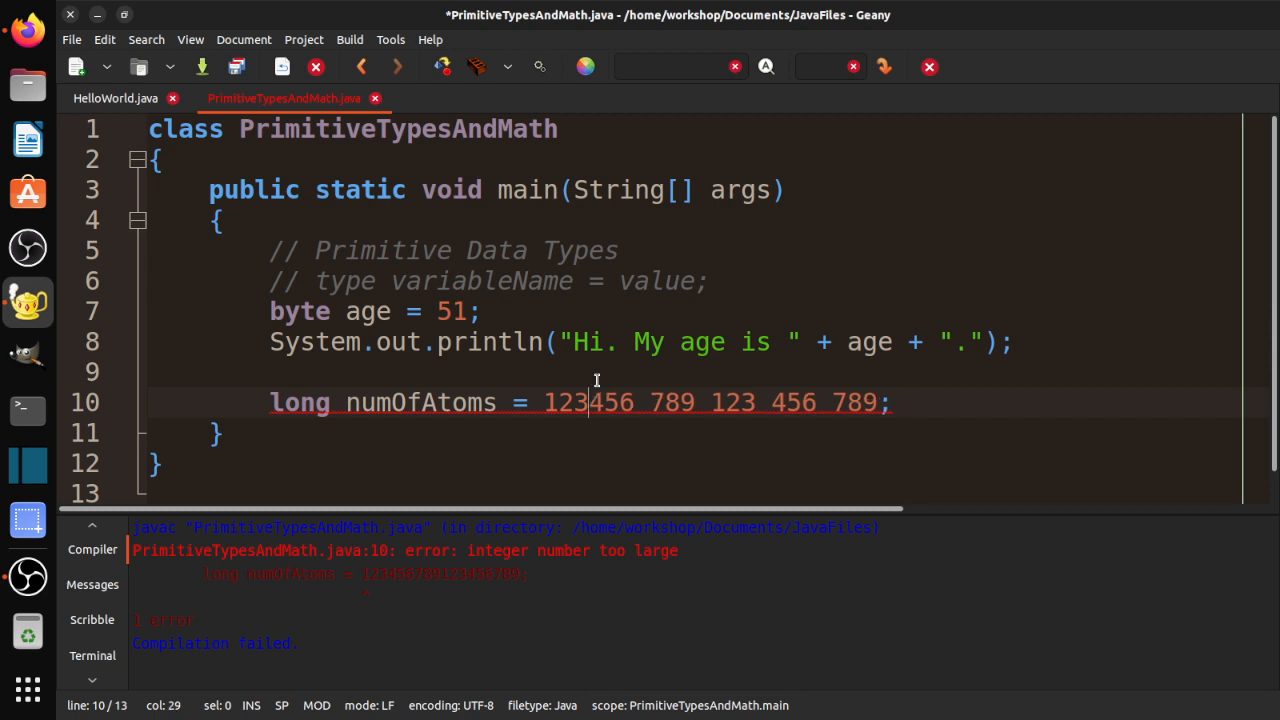
key("Right")
key("Right")
key("Right")
key("Right")
key("BackSpace")
key("Right")
key("Right")
key("Right")
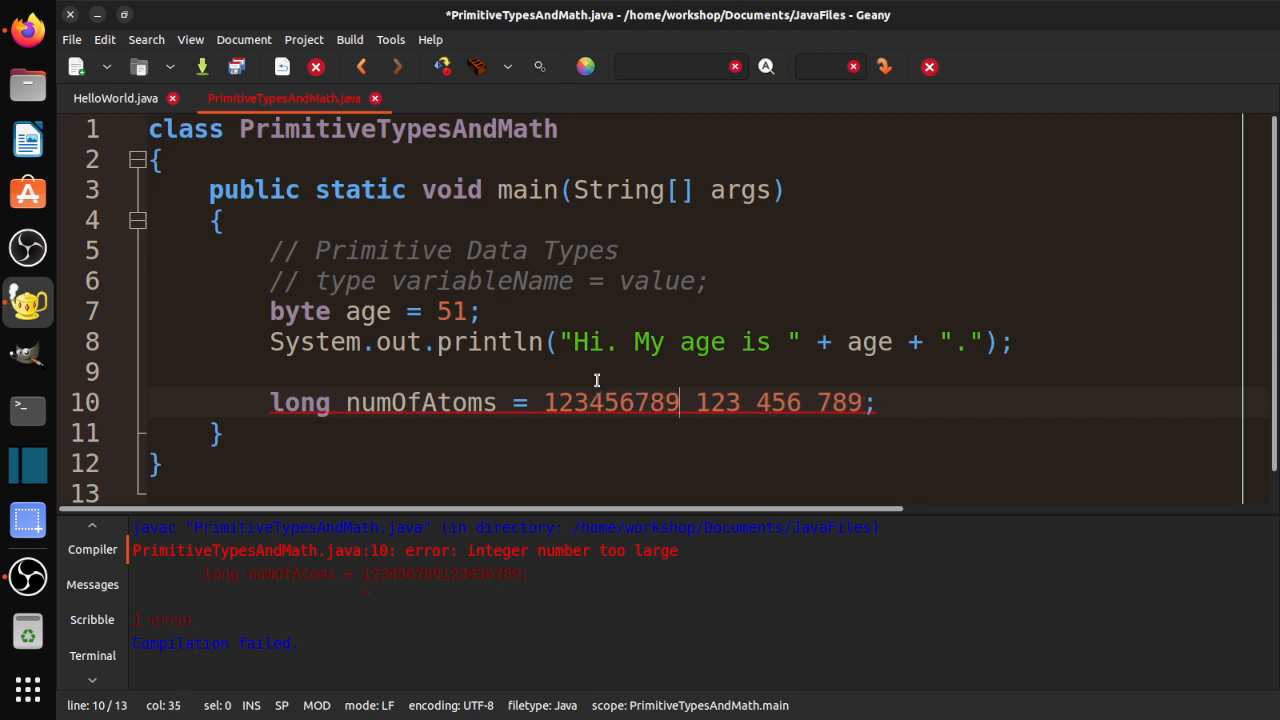
key("BackSpace")
key("BackSpace")
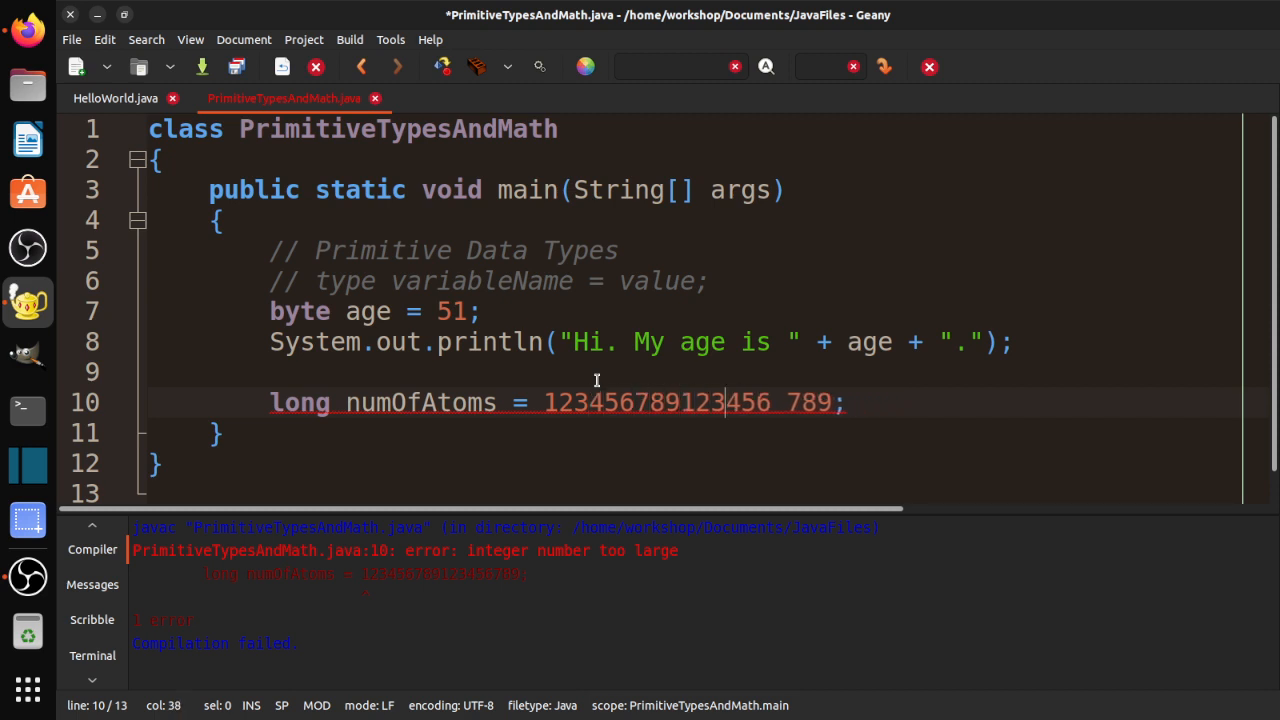
key("Right")
key("Right")
key("Right")
key("Right")
key("BackSpace")
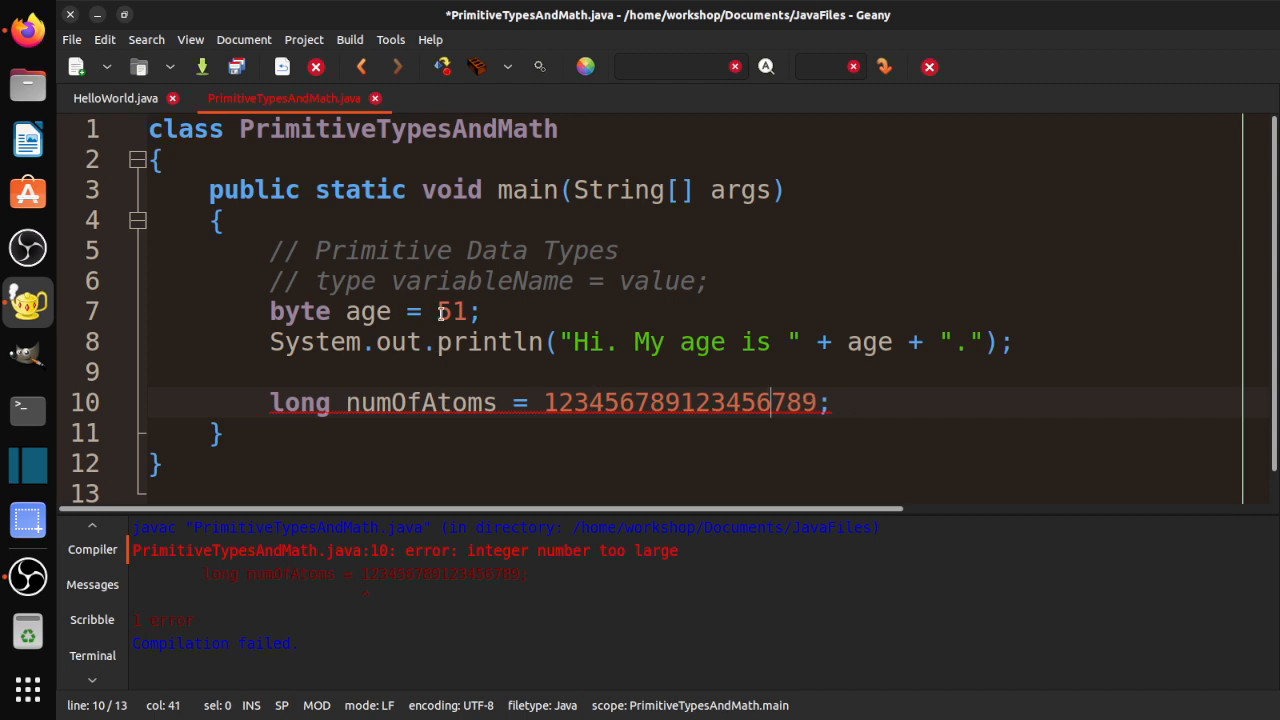
key("ctrl+s")
left_click(815, 400)
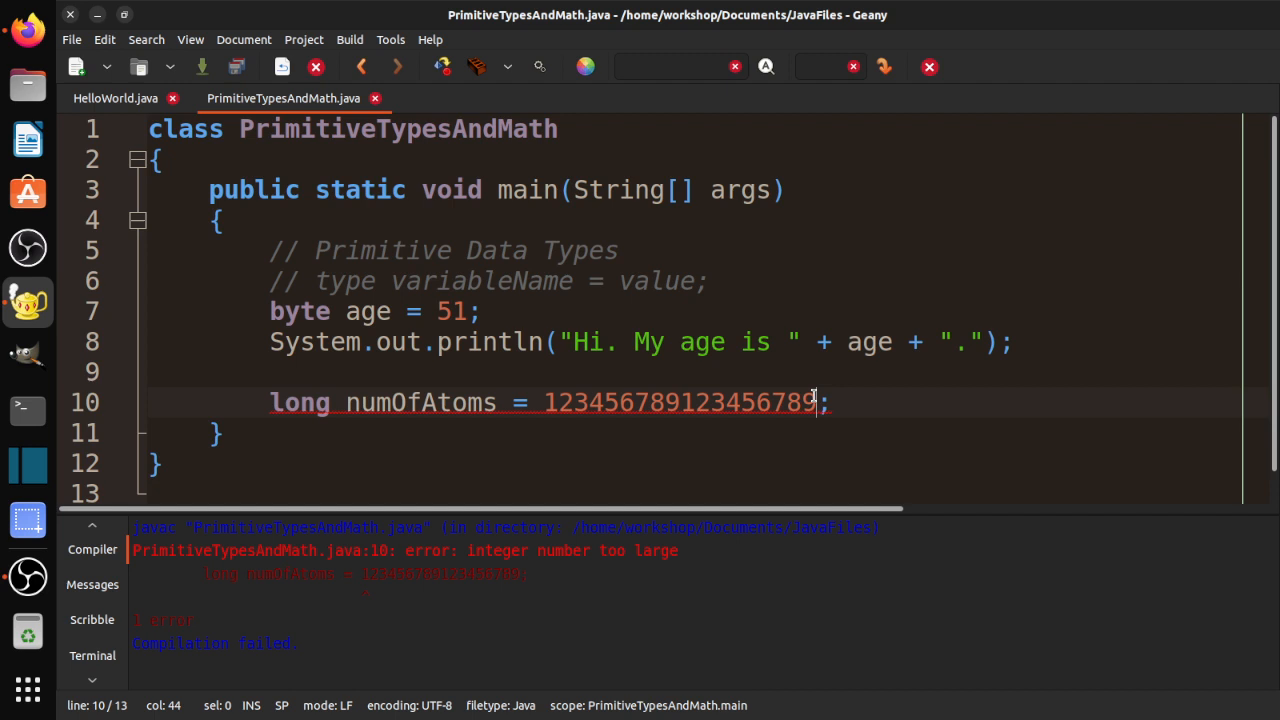
type("L")
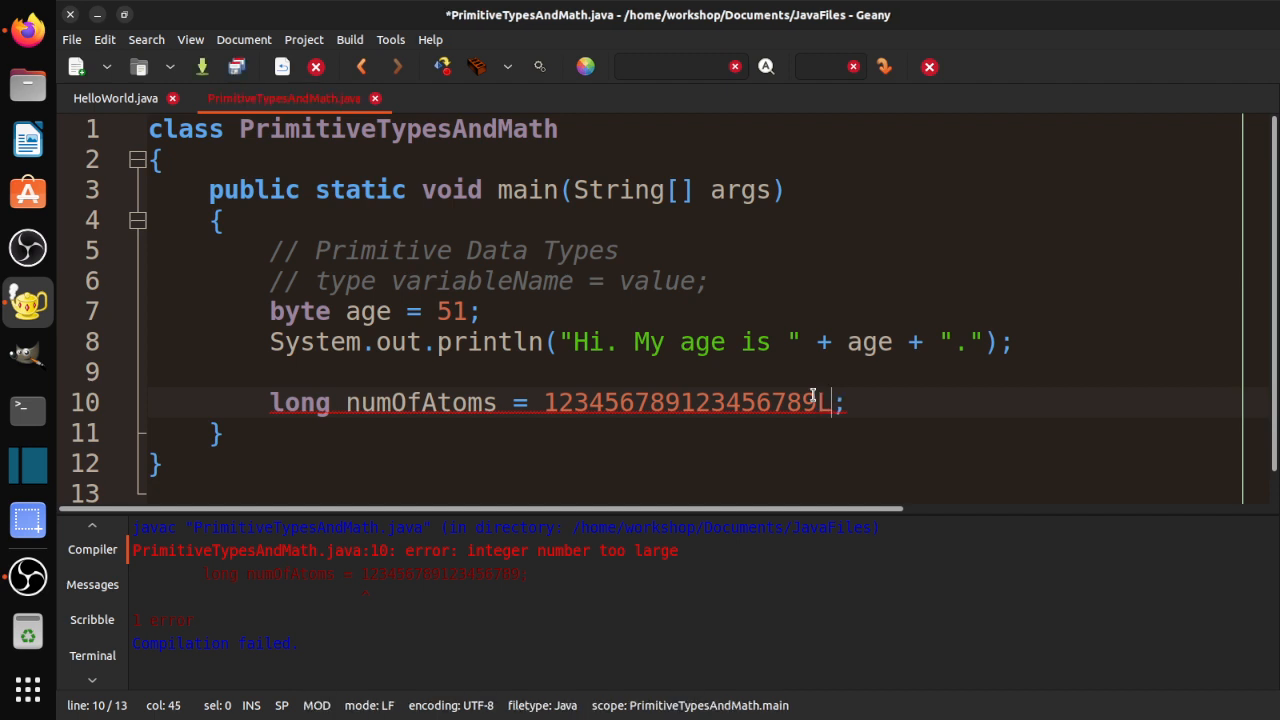
key("ctrl+s")
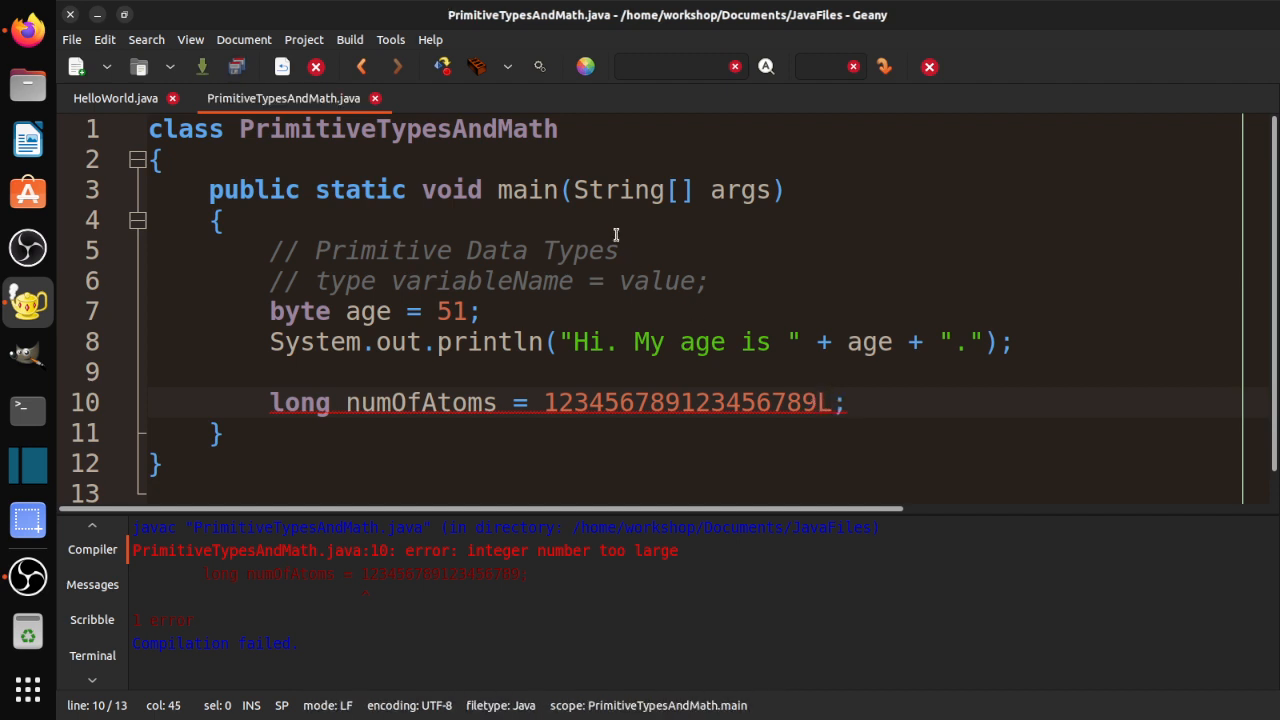
left_click(449, 73)
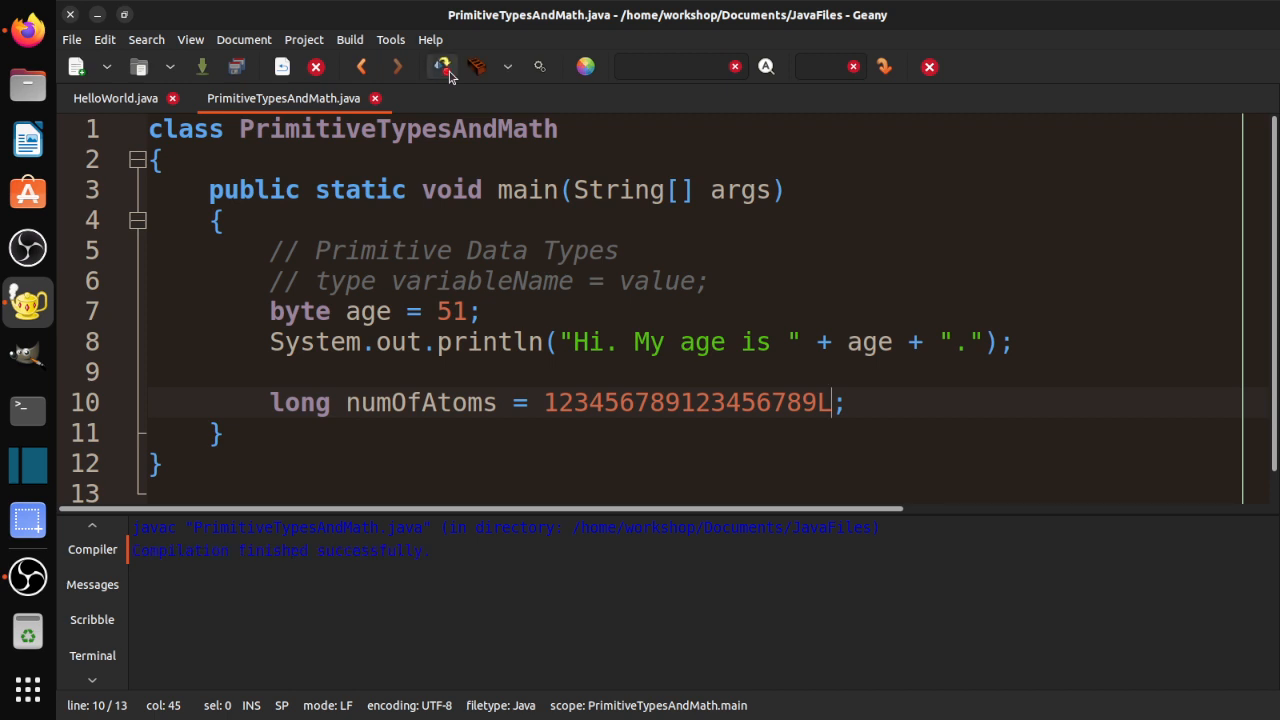
left_click_drag(831, 404, 545, 402)
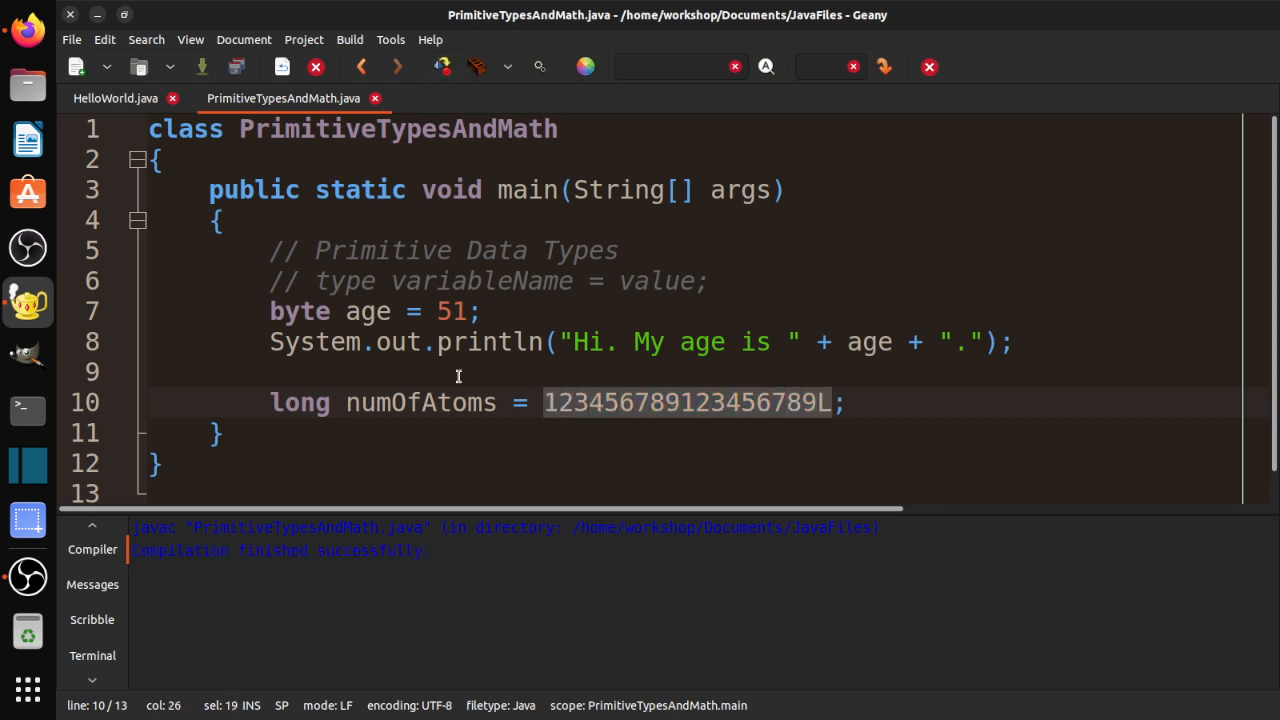
left_click(475, 441)
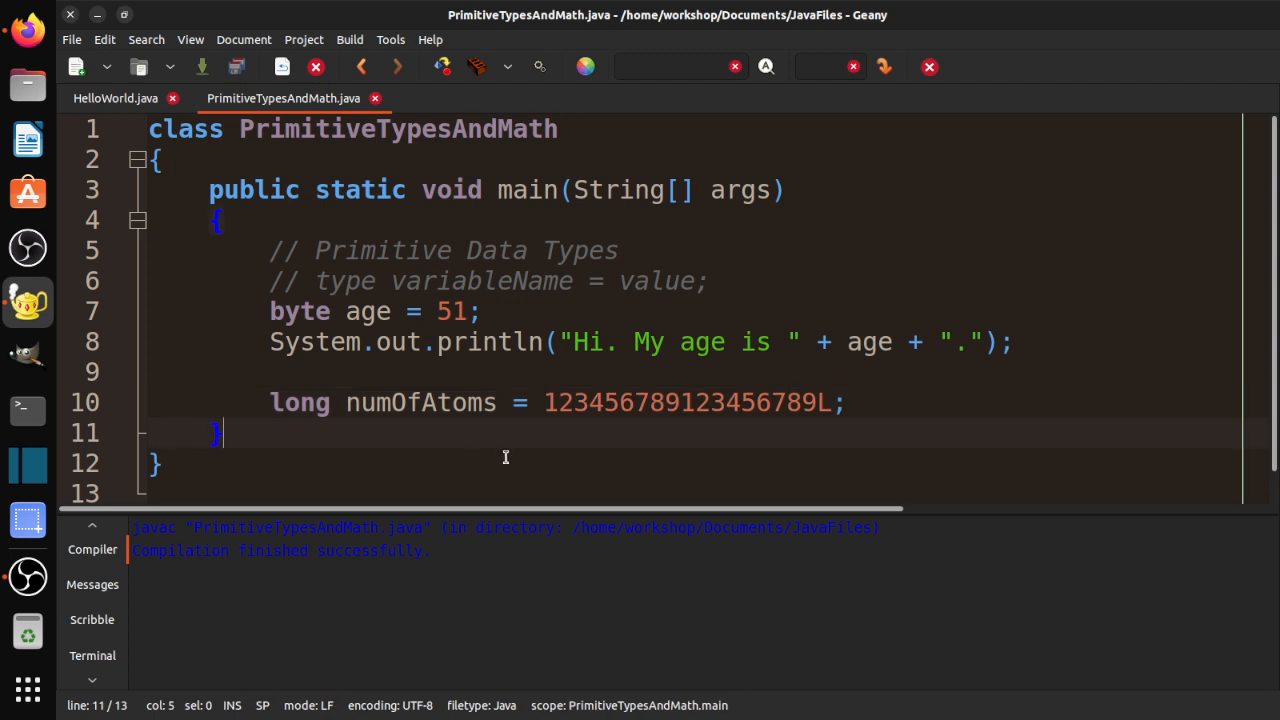
left_click(908, 410)
key("Return")
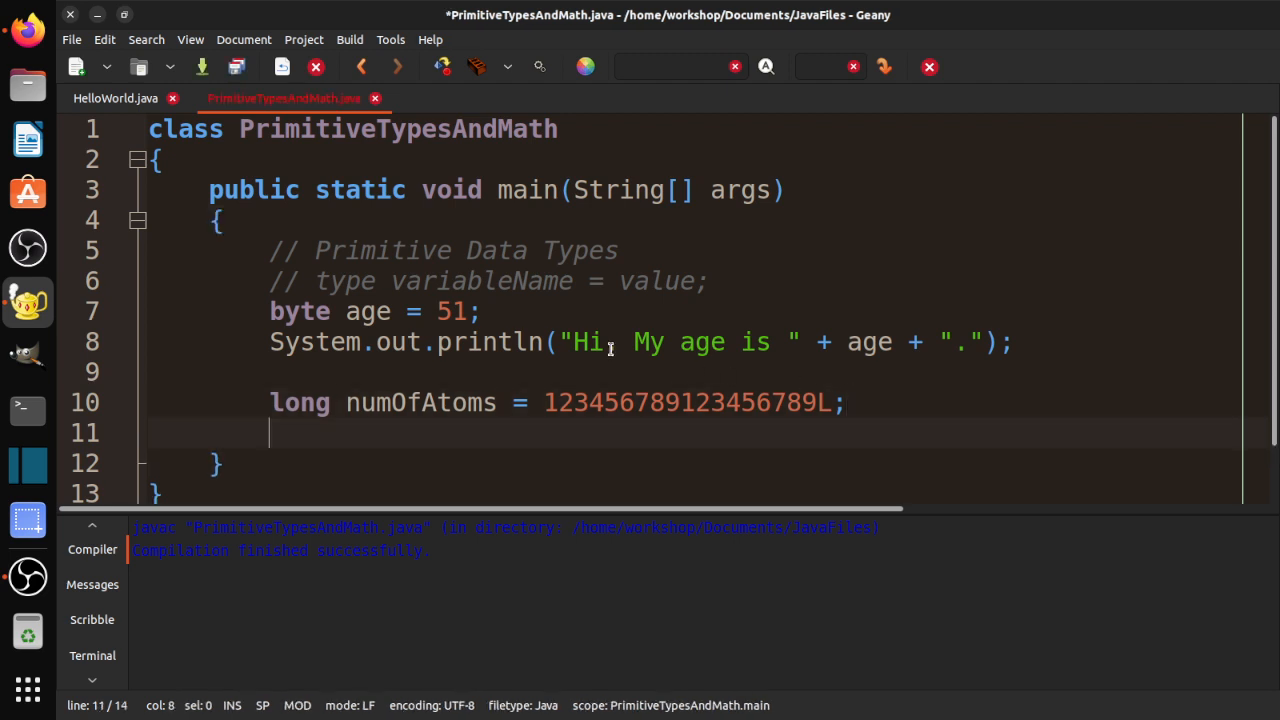
type("System.out.")
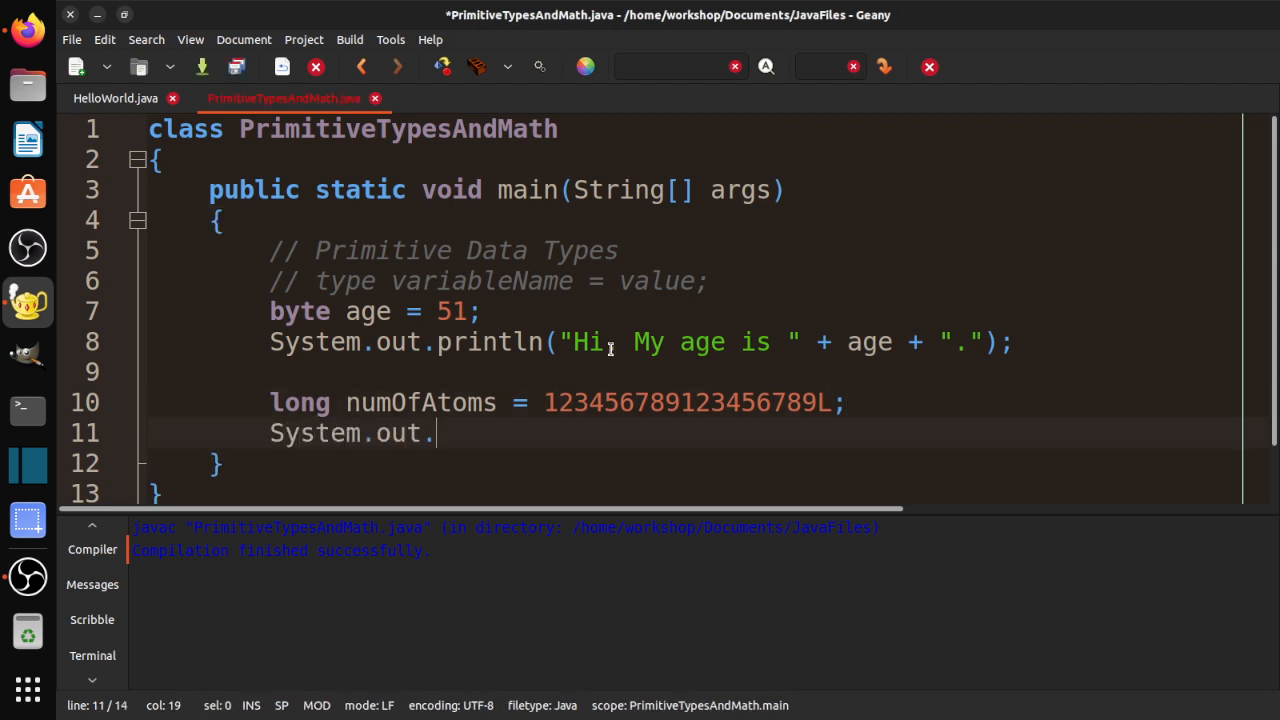
type("rpint")
key("BackSpace")
key("BackSpace")
key("BackSpace")
key("BackSpace")
type("rintln")
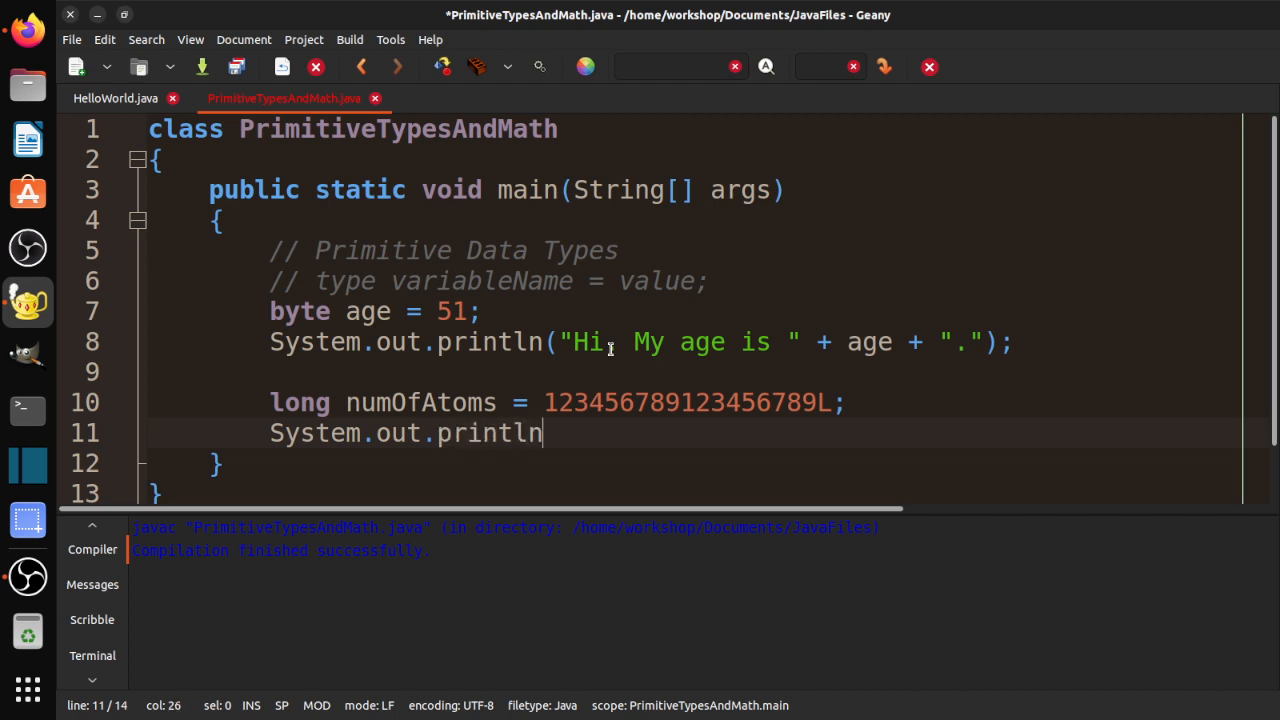
type("(numOf")
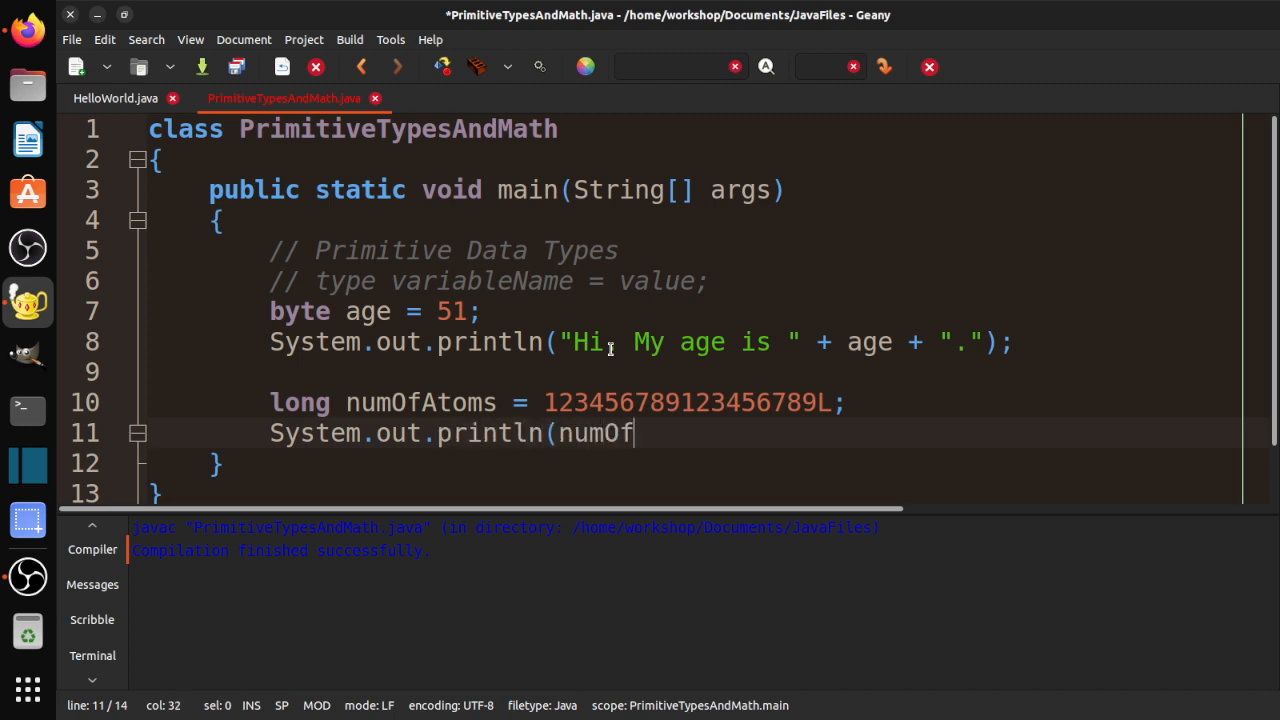
type("Atoms);")
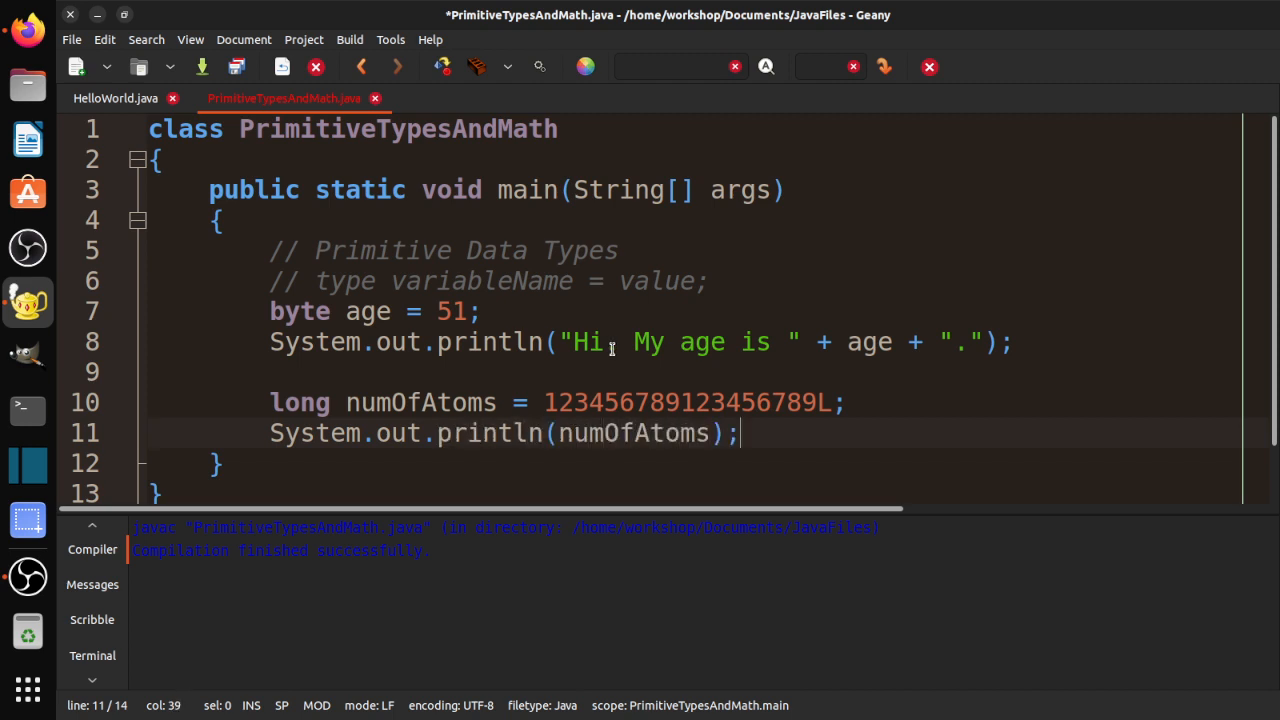
key("ctrl+s")
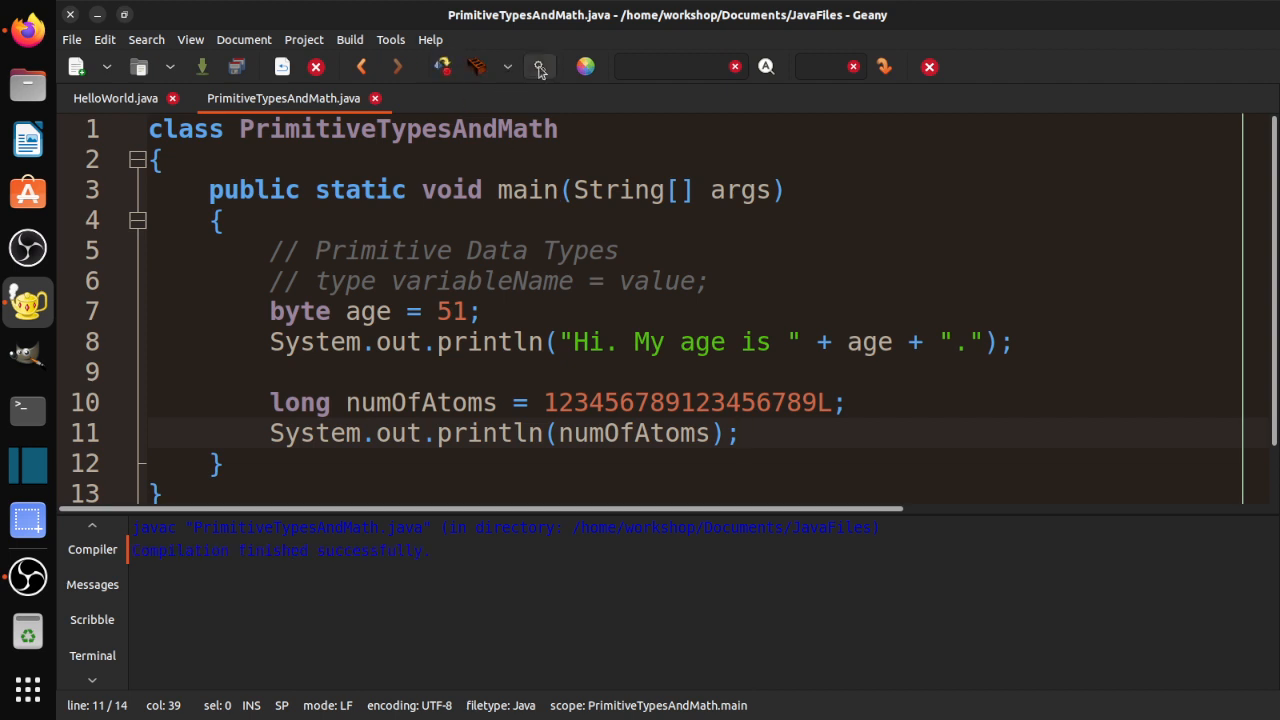
left_click(539, 67)
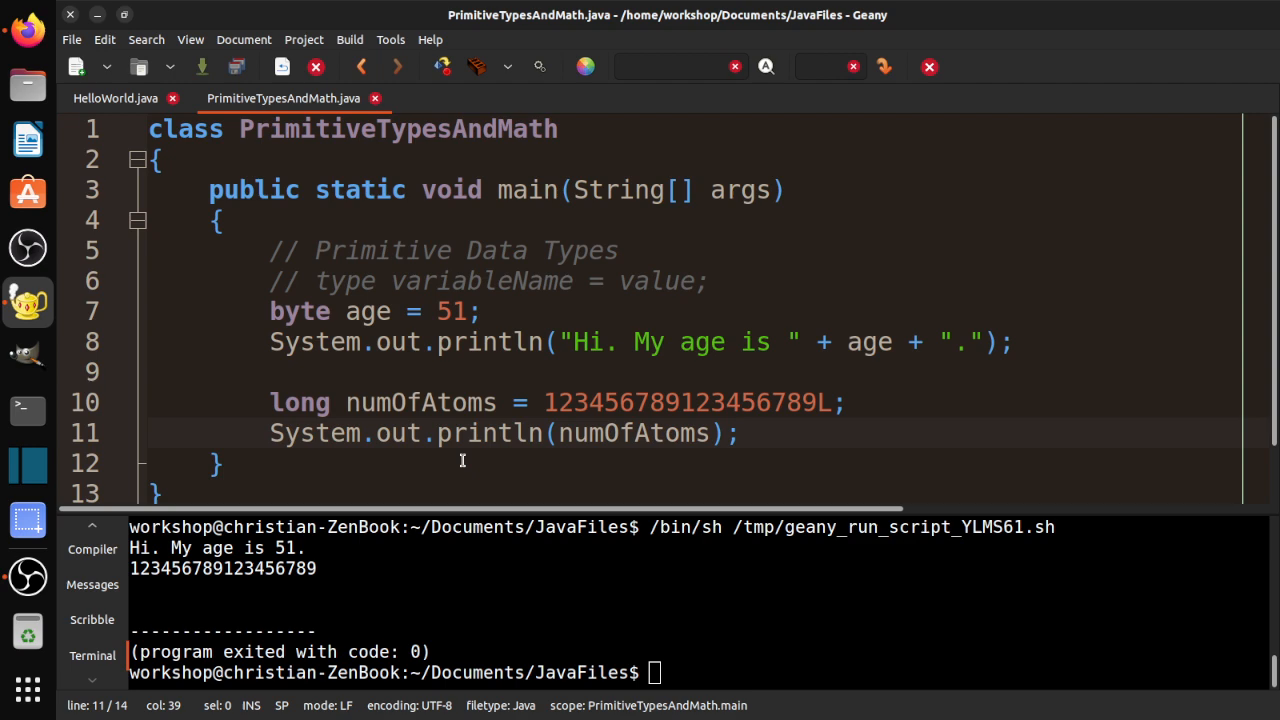
- Review the float and double rows on the W3Schools page, then return to Geany
left_click(30, 32)
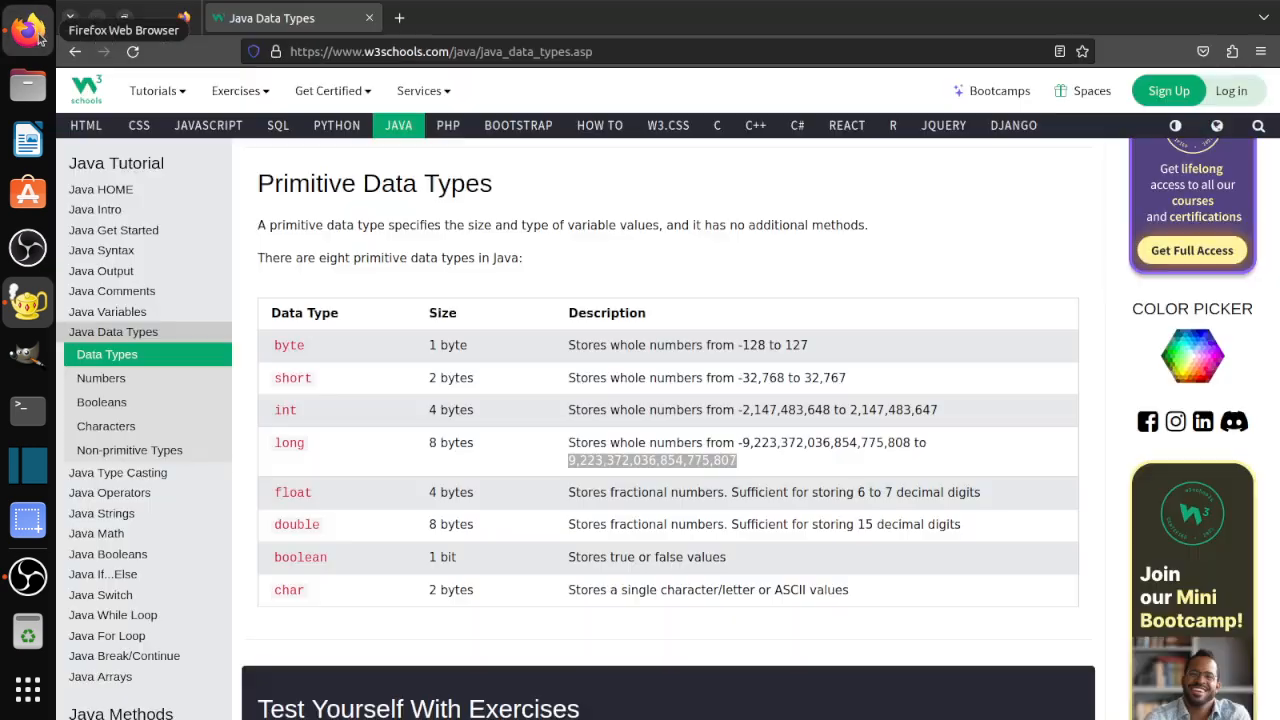
scroll(506, 450, "down", 2)
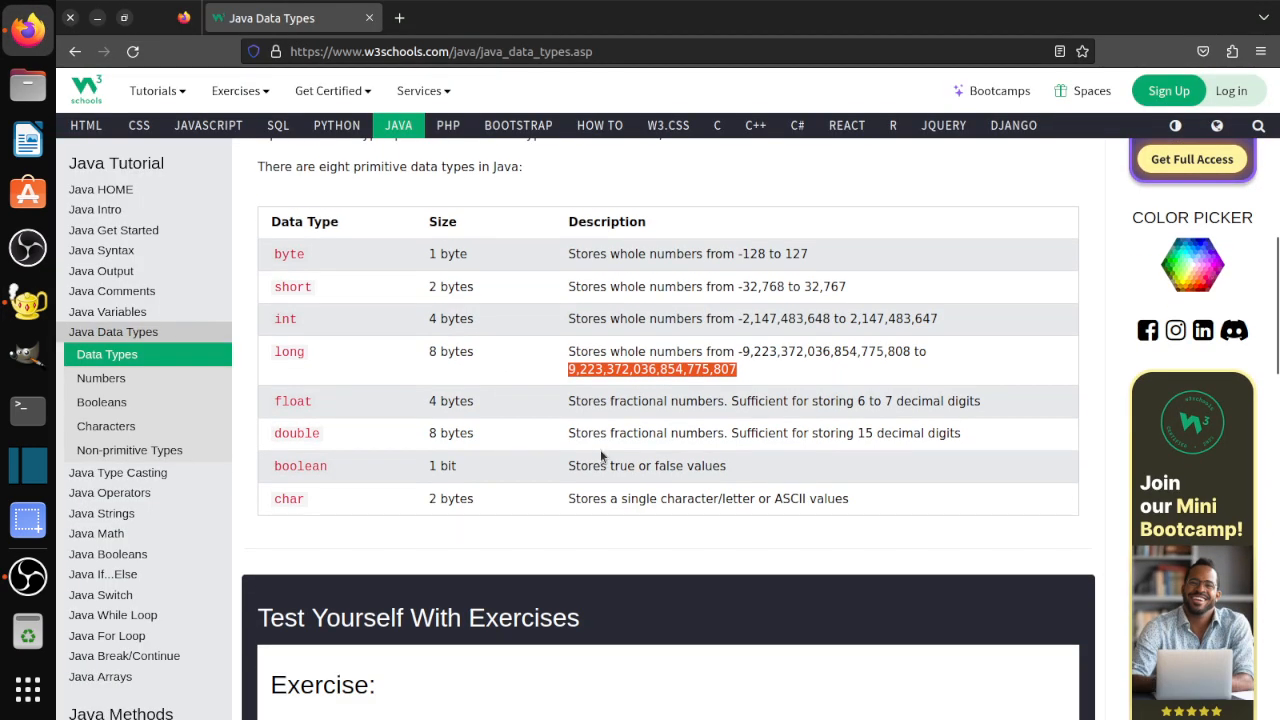
mouse_move(985, 433)
left_mouse_down()
mouse_move(364, 427)
mouse_move(271, 403)
left_mouse_up()
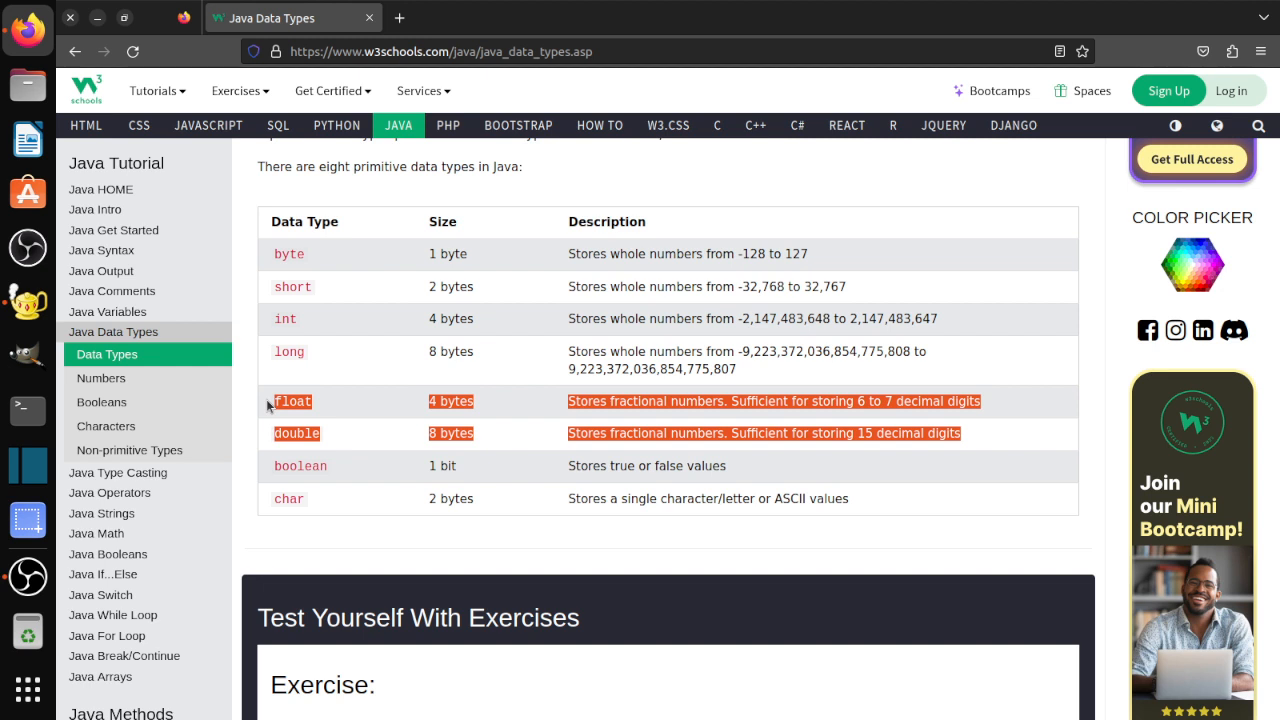
left_click(28, 300)
- Declare float length = 123.456; on a new line below the numOfAtoms print
left_click(836, 448)
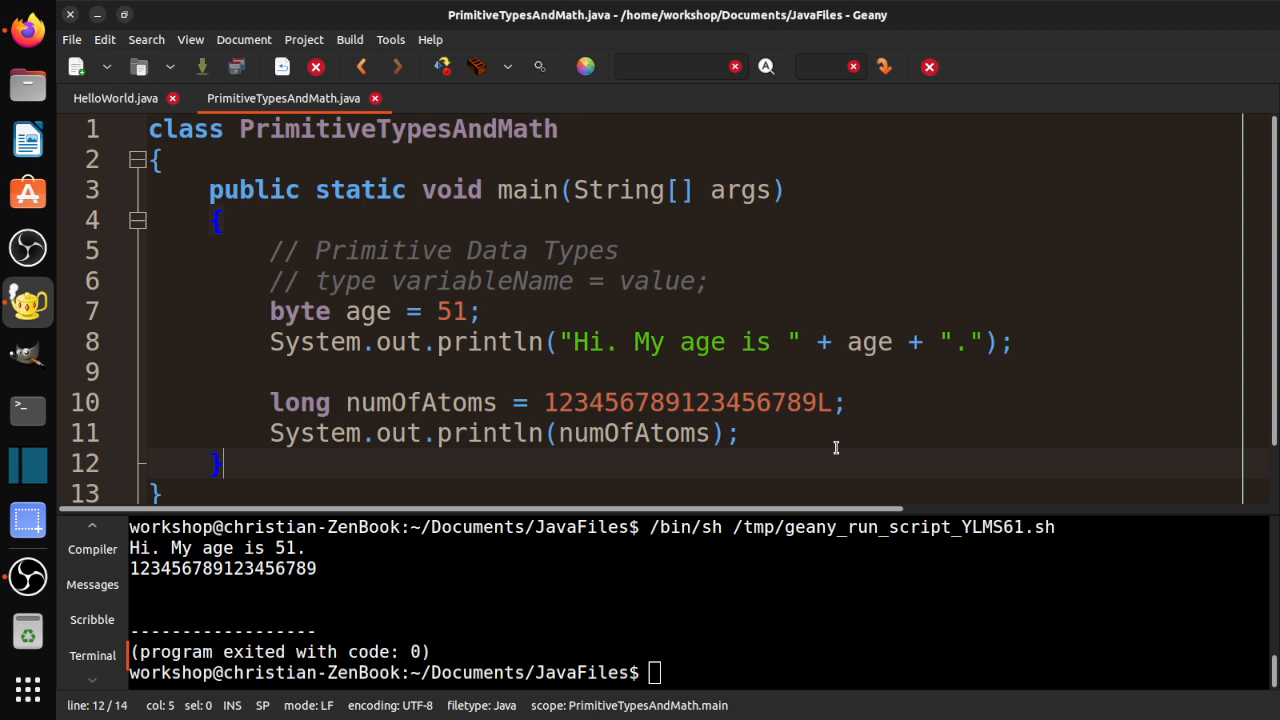
key("Return")
key("Return")
key("BackSpace")
key("BackSpace")
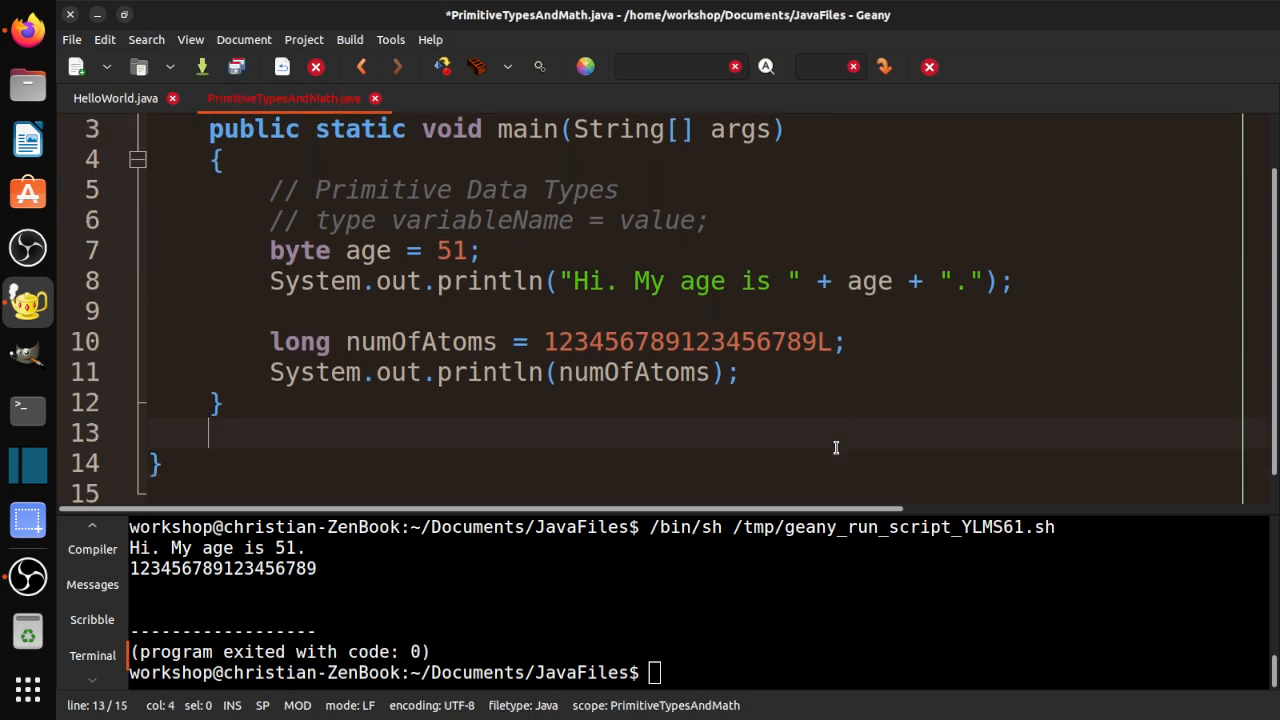
key("BackSpace")
key("Left")
key("Left")
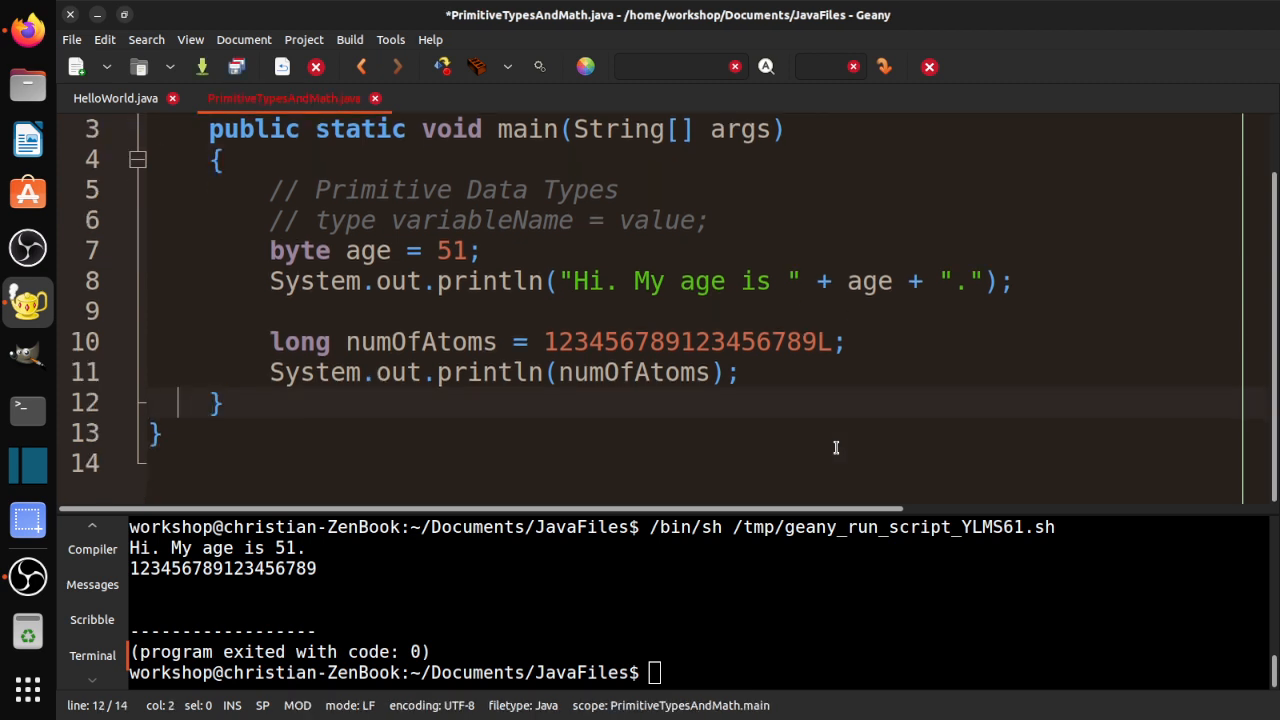
key("Left")
left_click(808, 384)
key("Return")
key("Return")
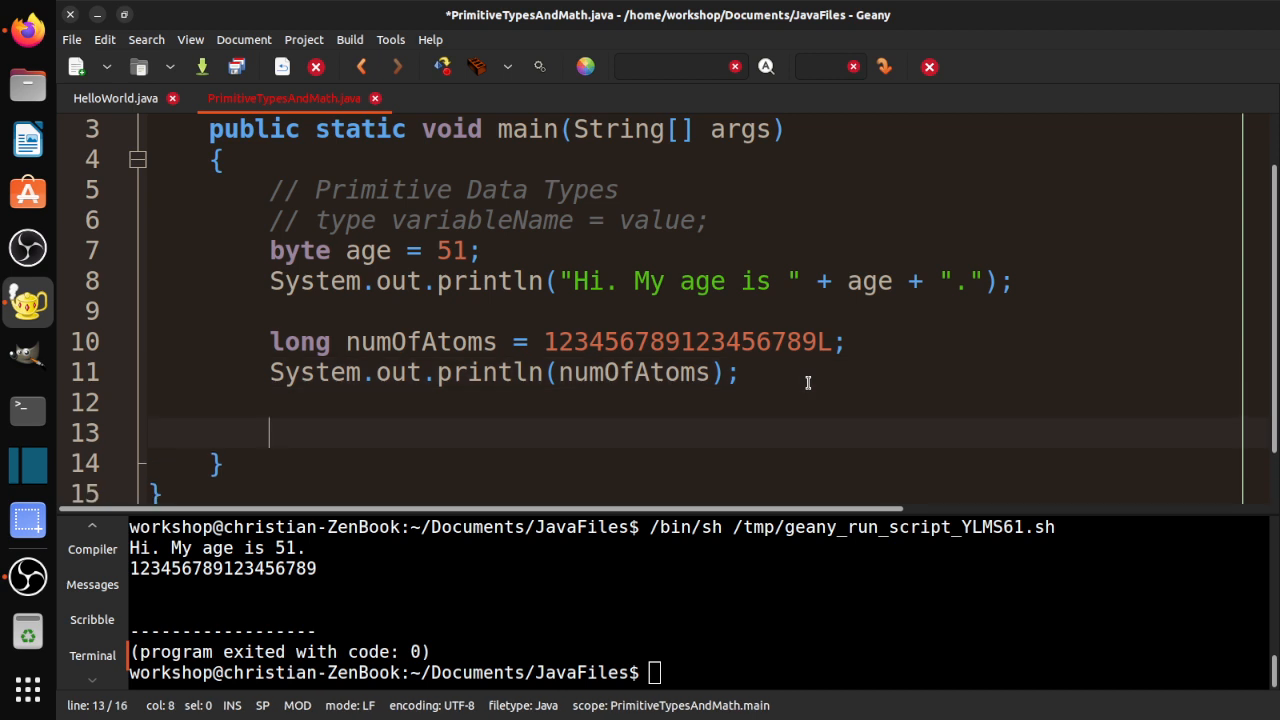
type("float ")
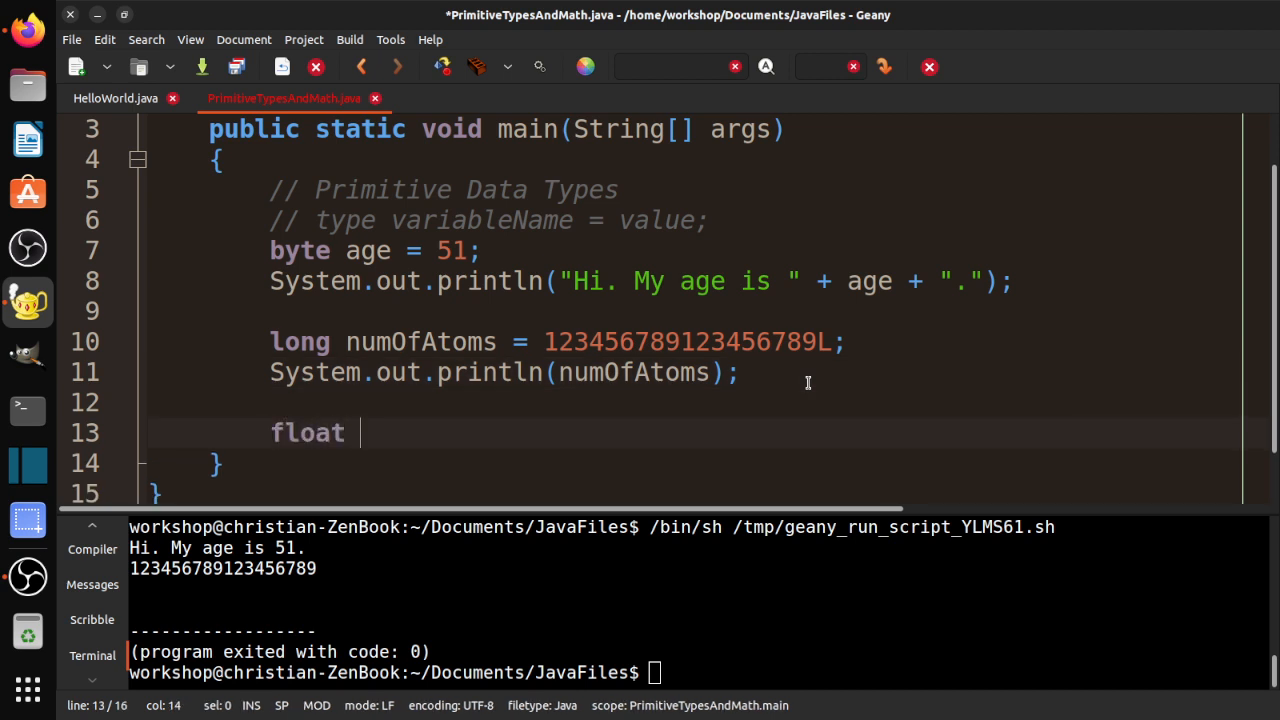
type("lenth")
key("BackSpace")
key("BackSpace")
type("ght ")
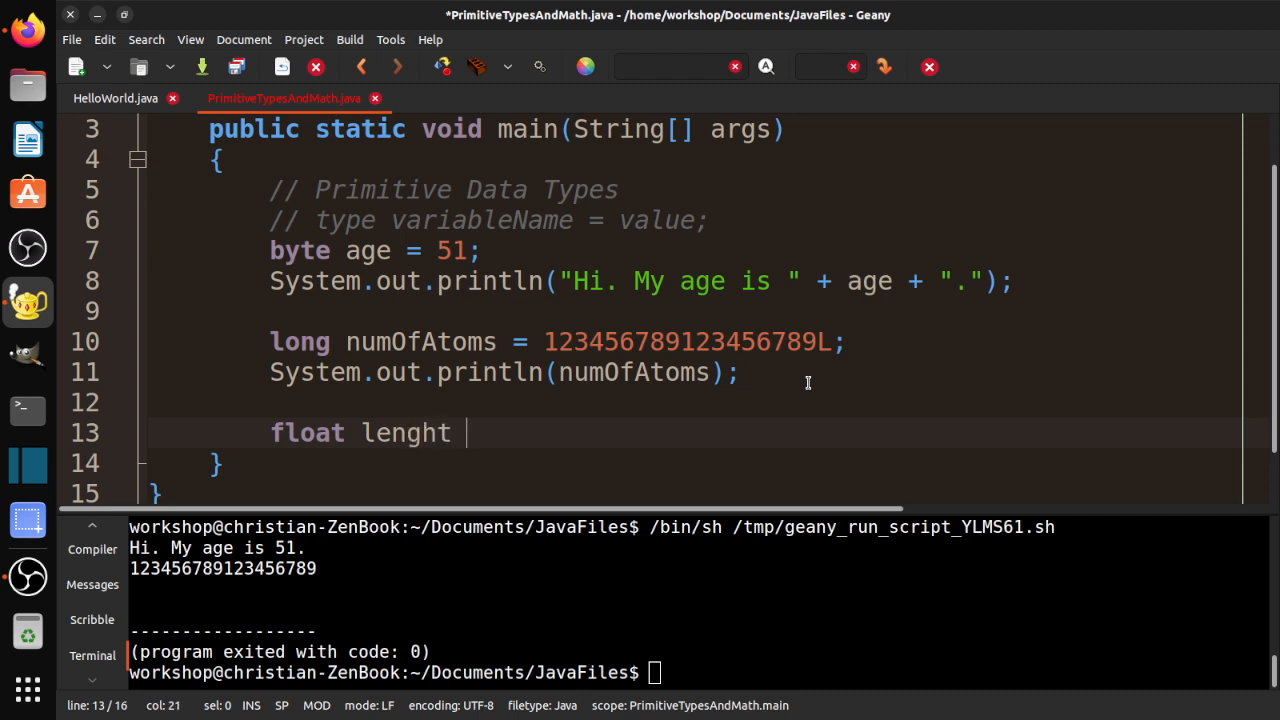
type("= 123.45")
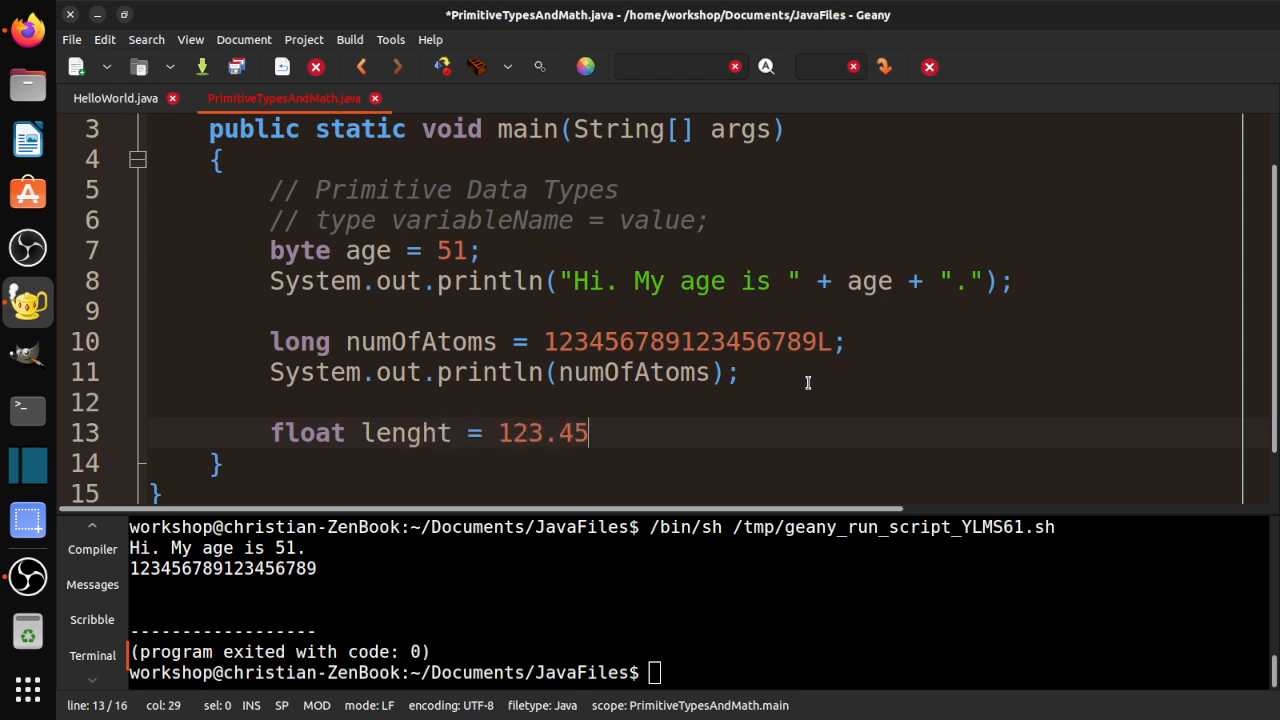
type("6;")
key("Return")
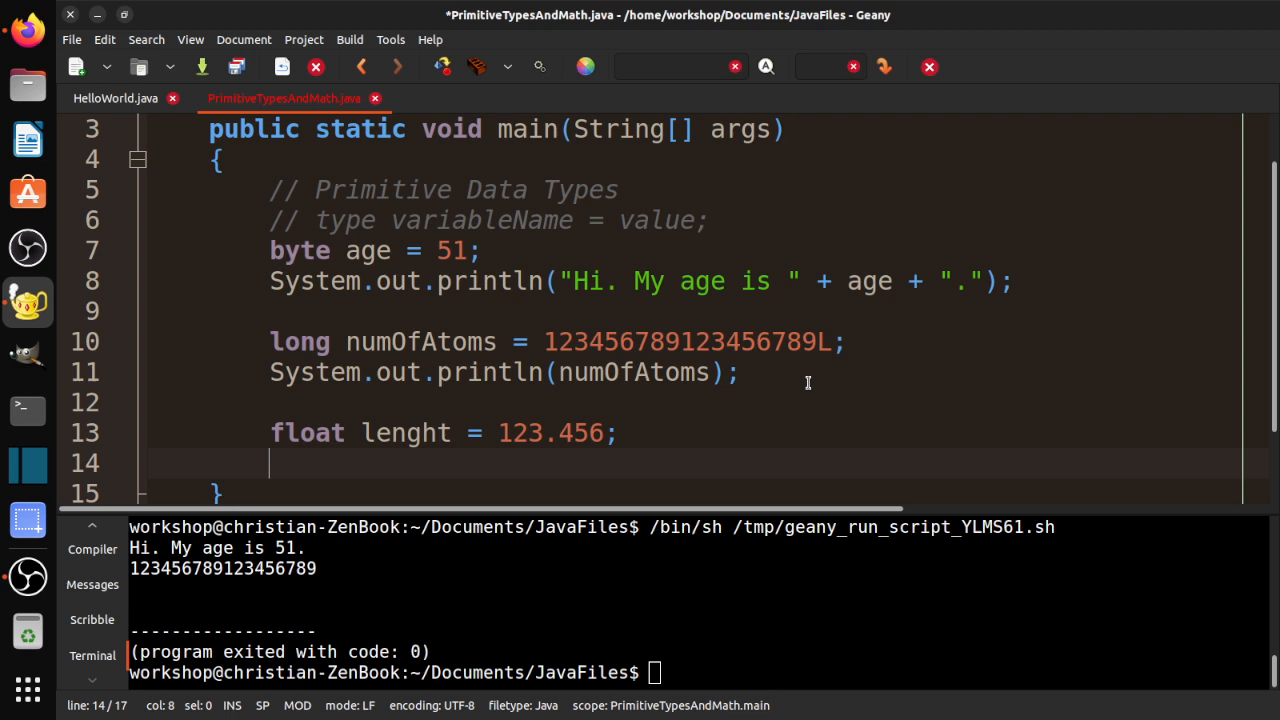
- Fix 'lenght' to 'length', add System.out.println(length); on line 14, and save
key("ctrl+Right")
key("ctrl+Right")
key("Left")
key("Left")
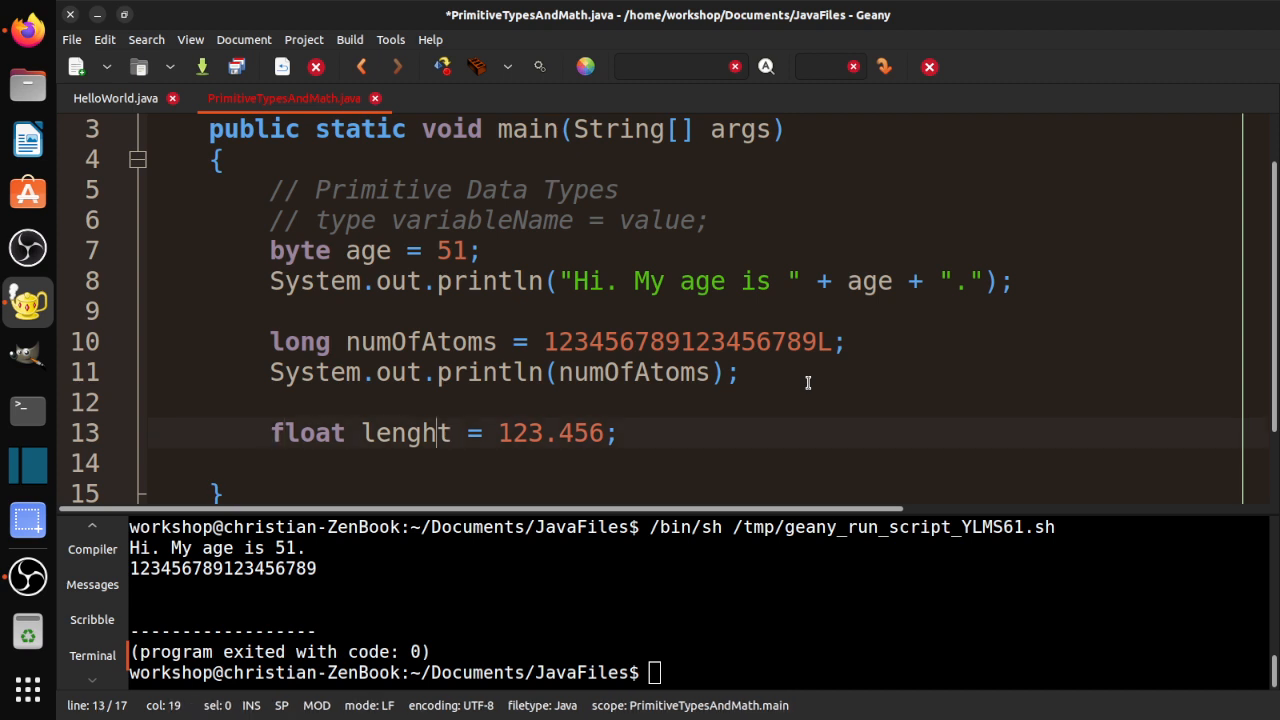
key("BackSpace")
key("Right")
type("h")
key("Down")
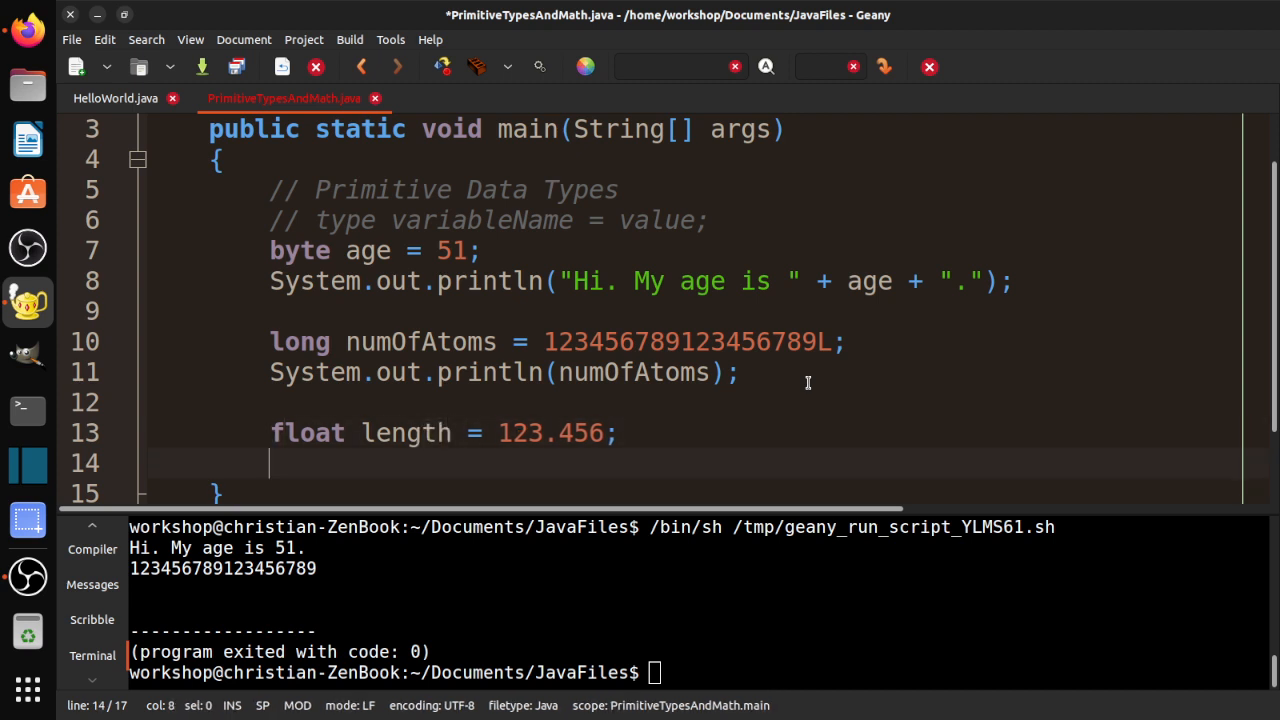
type("System.out.")
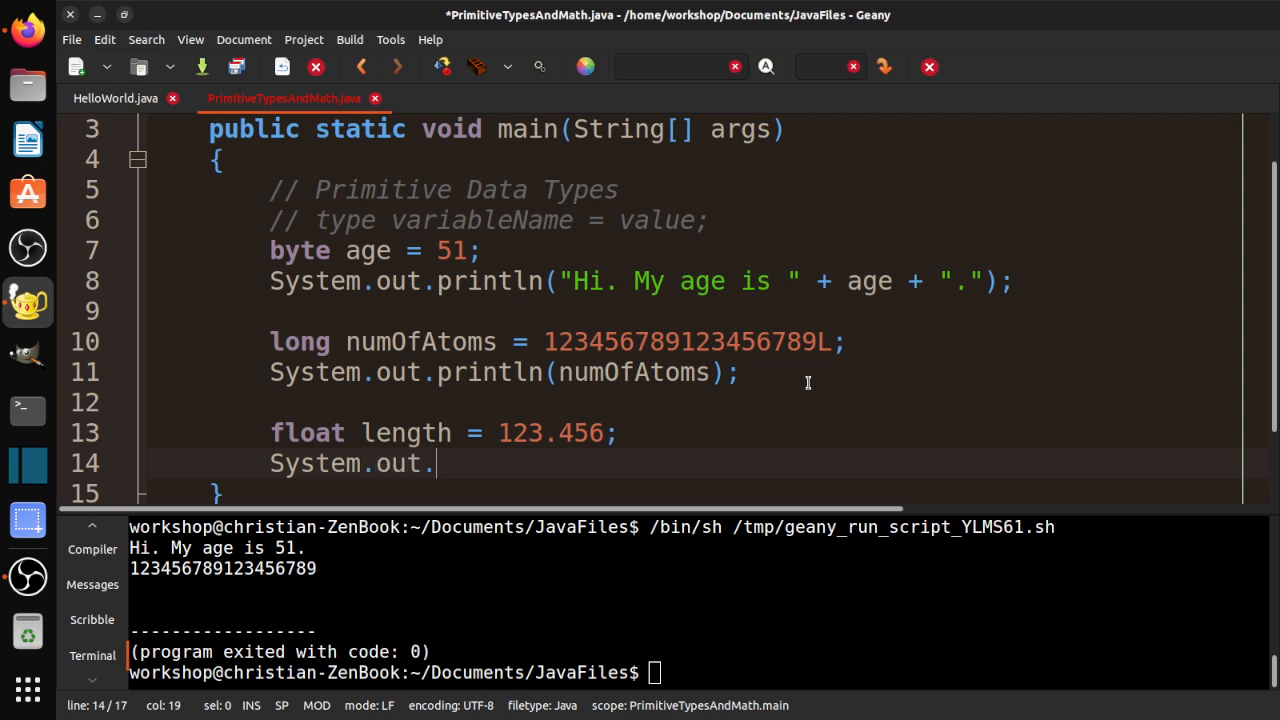
type("println(\"")
key("BackSpace")
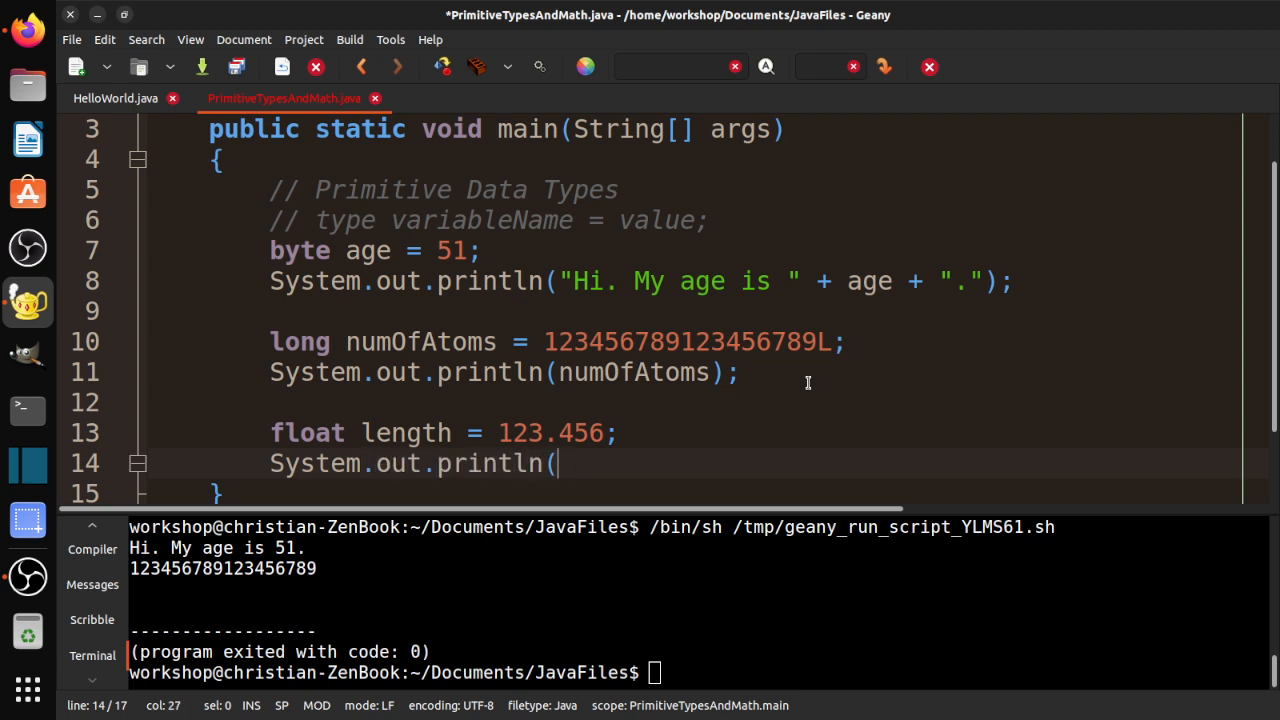
type("length);")
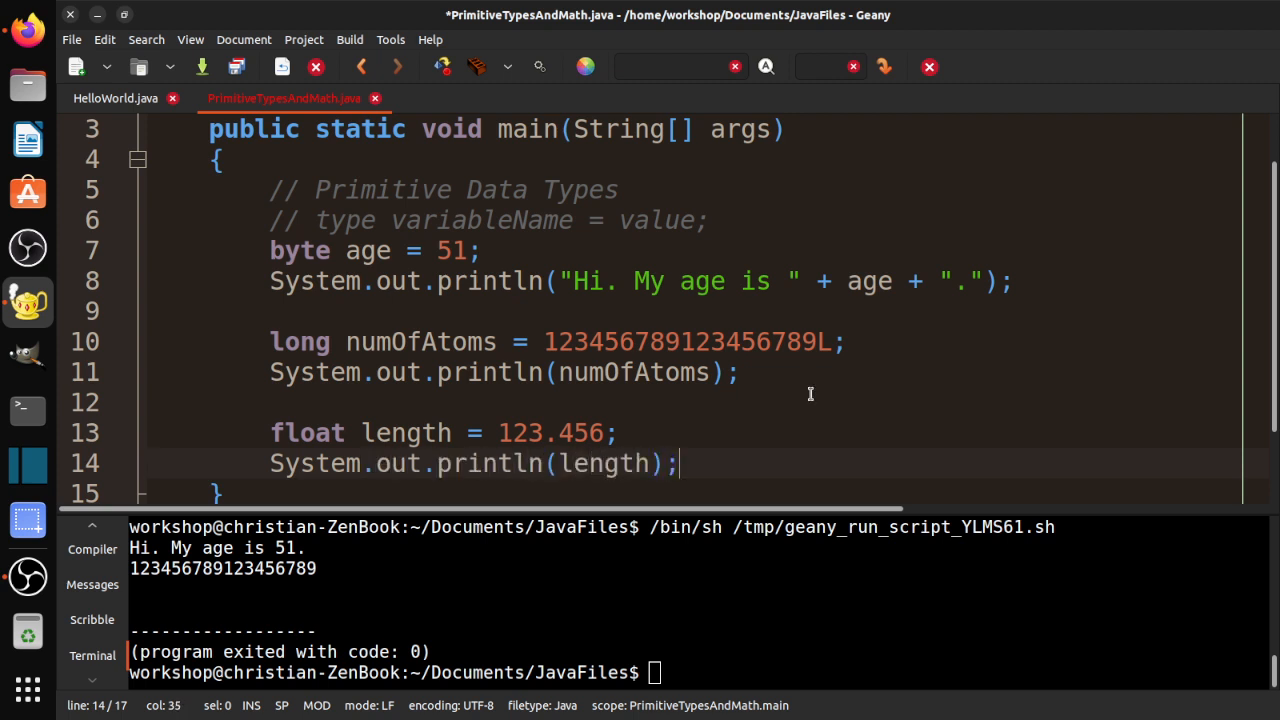
key("ctrl+s")
- Compile, fix the lossy conversion by making the literal 123.456F, then build and run cleanly
left_click(444, 66)
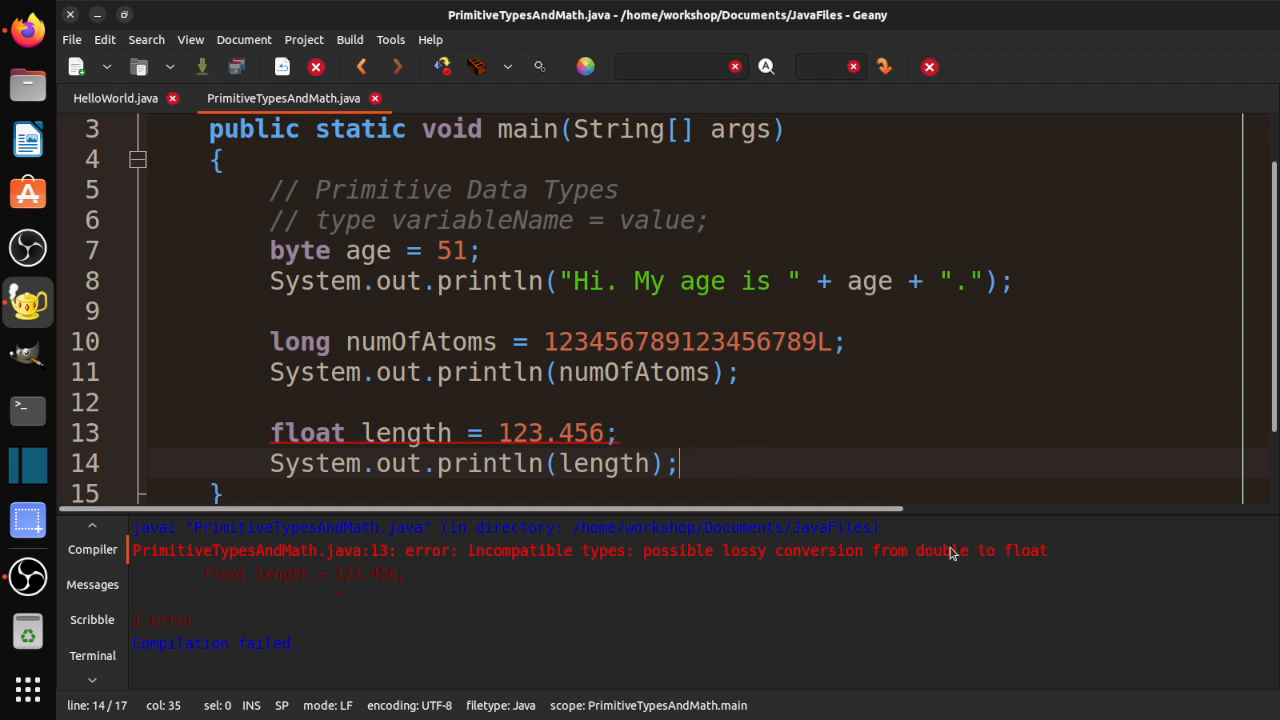
left_click(605, 432)
type("F")
key("ctrl+s")
left_click(442, 66)
left_click(538, 66)
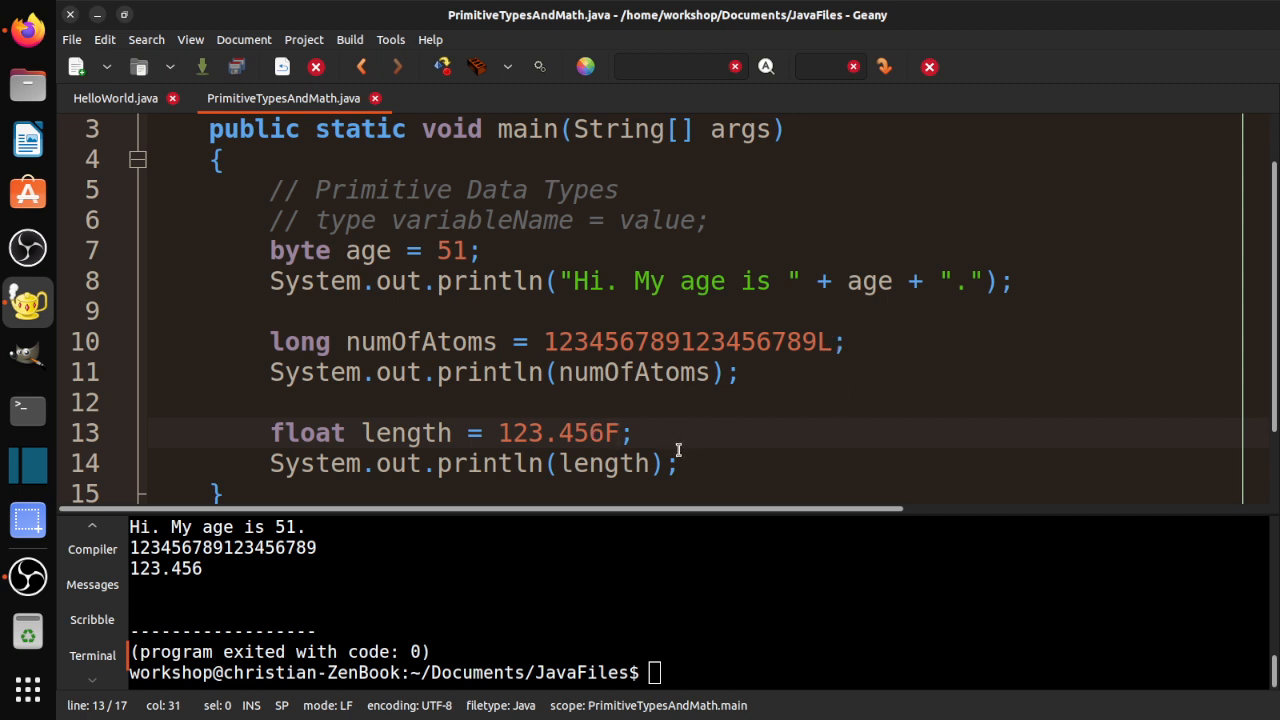
- Add double gigawatts = 1.21 with a println of "We need 1.21 gigawatts!", save, compile and run
key("Return")
key("Return")
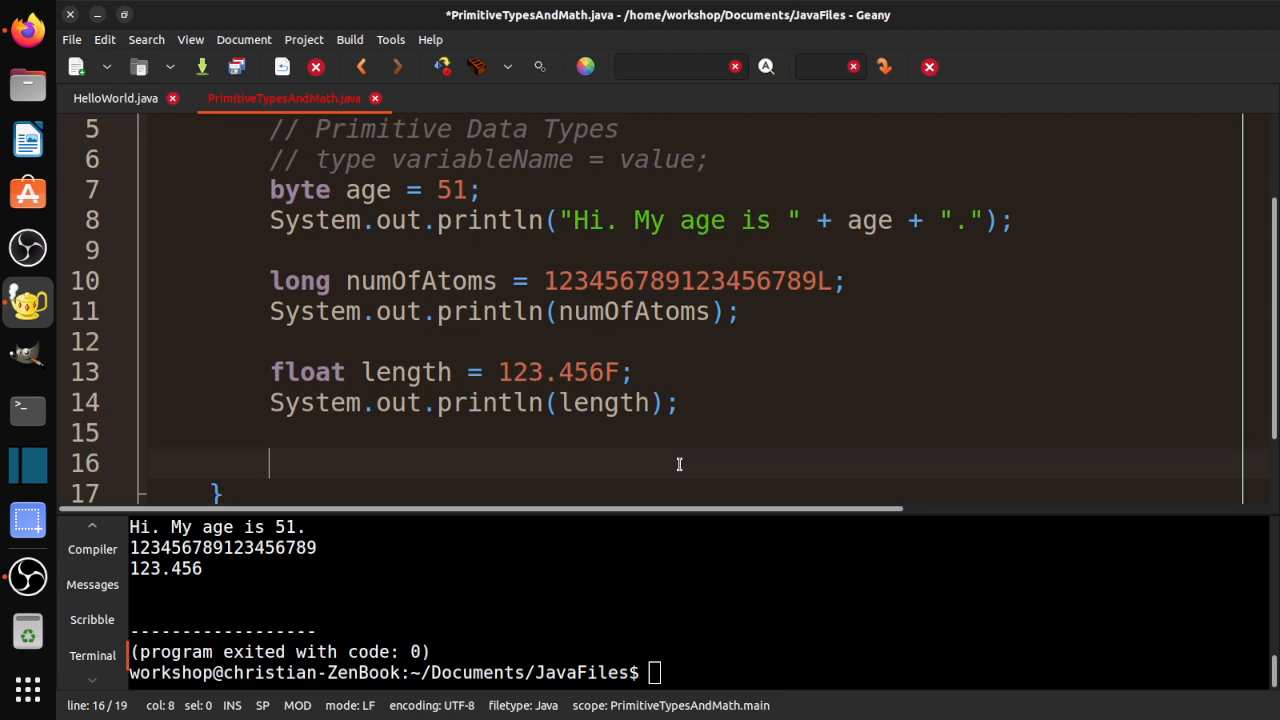
type("double ")
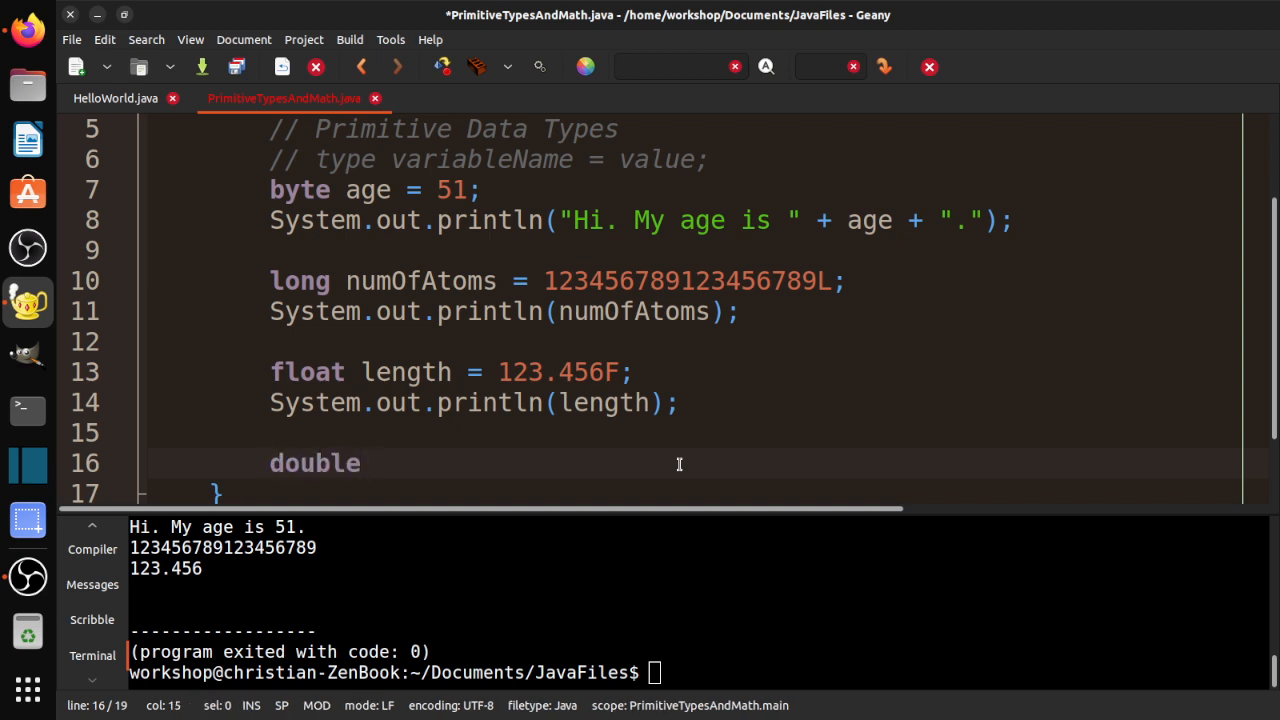
type("gigawatts ")
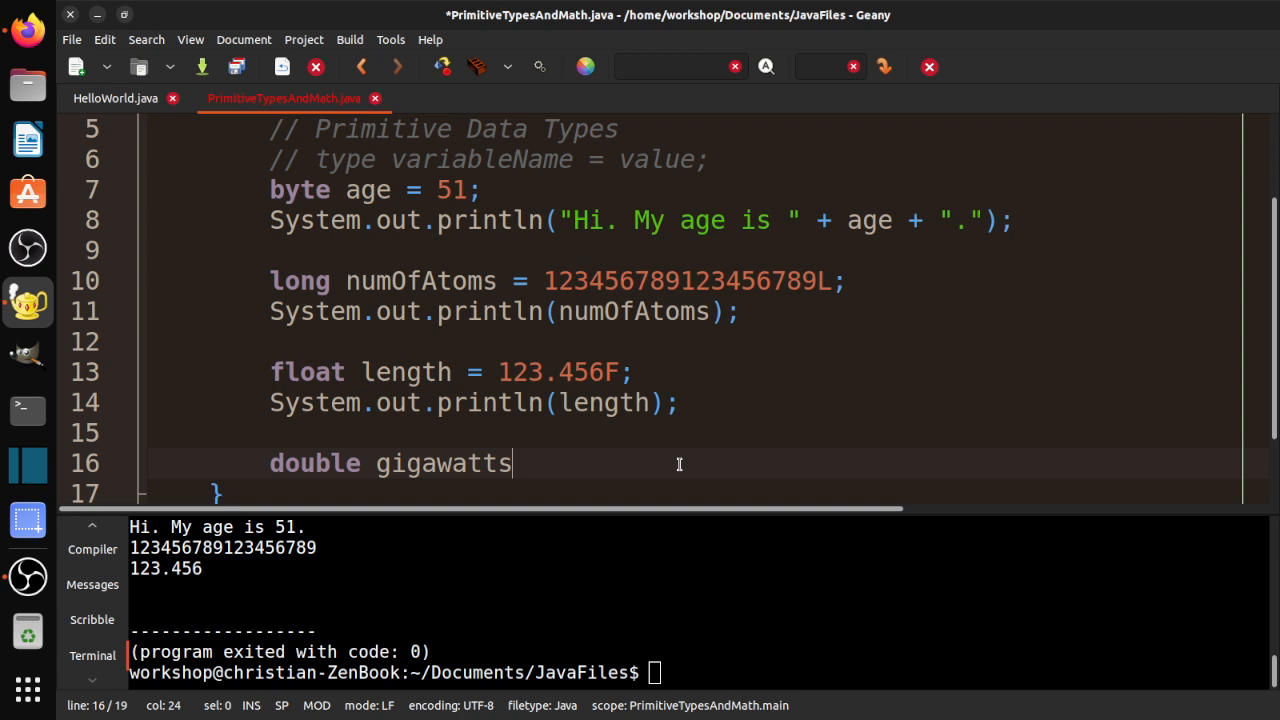
type("= 1.2")
type("1;")
key("Return")
type("Sys")
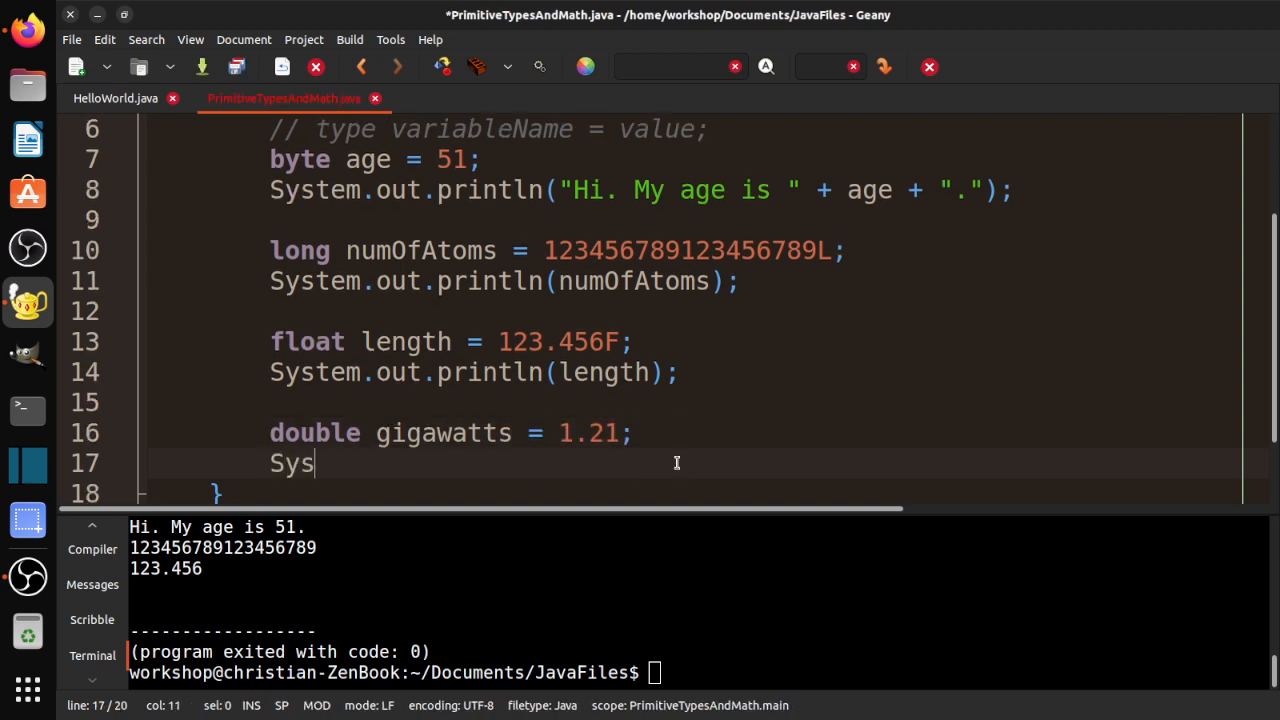
type("tem.out.p")
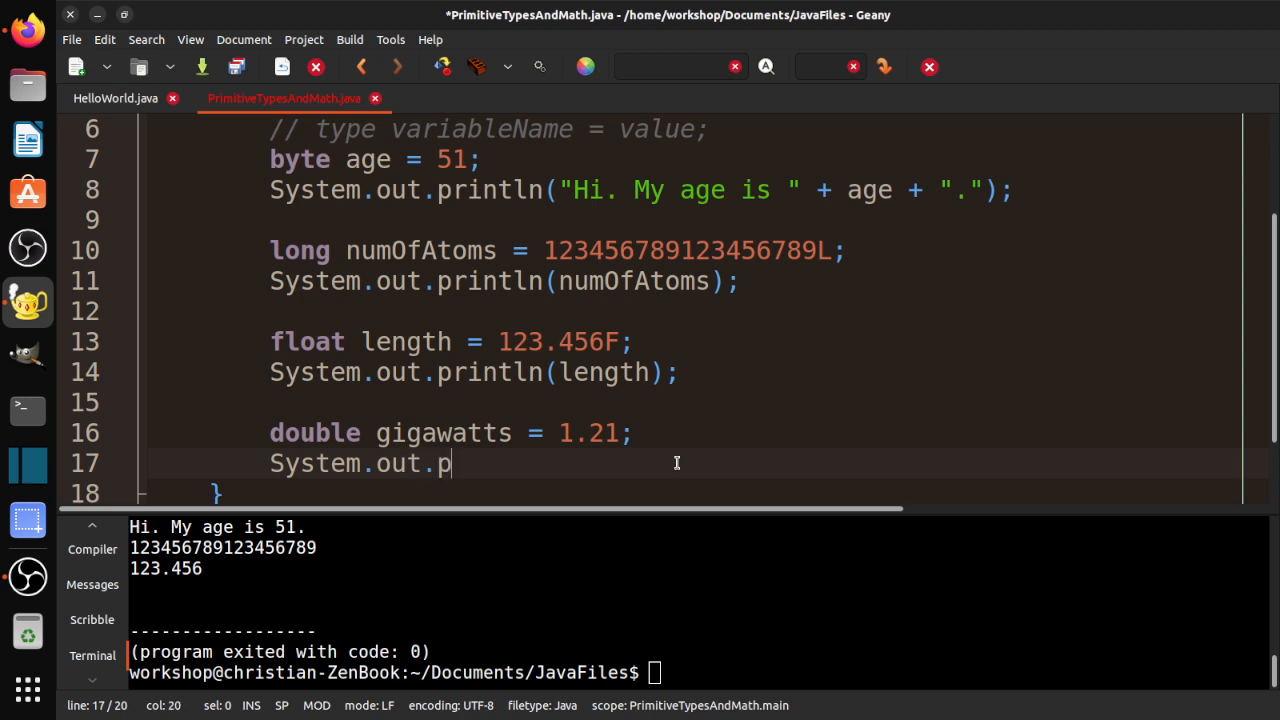
type("rintln(\"")
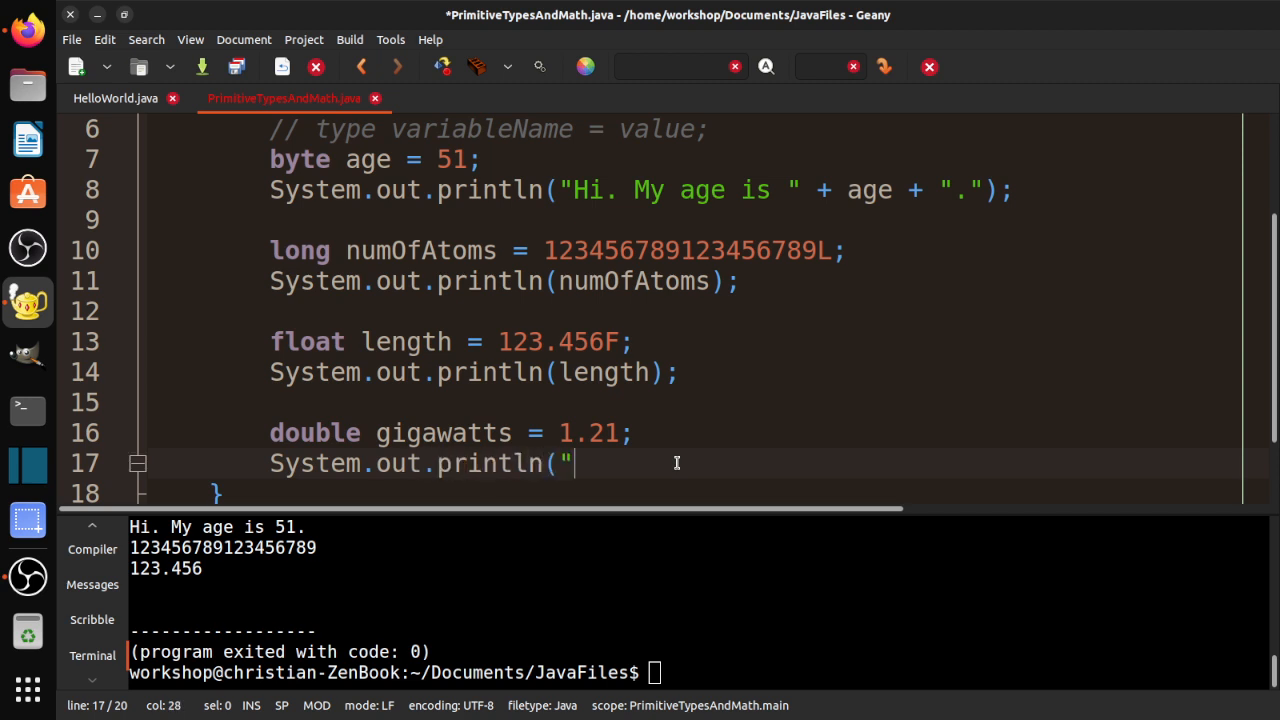
type("We need \" ")
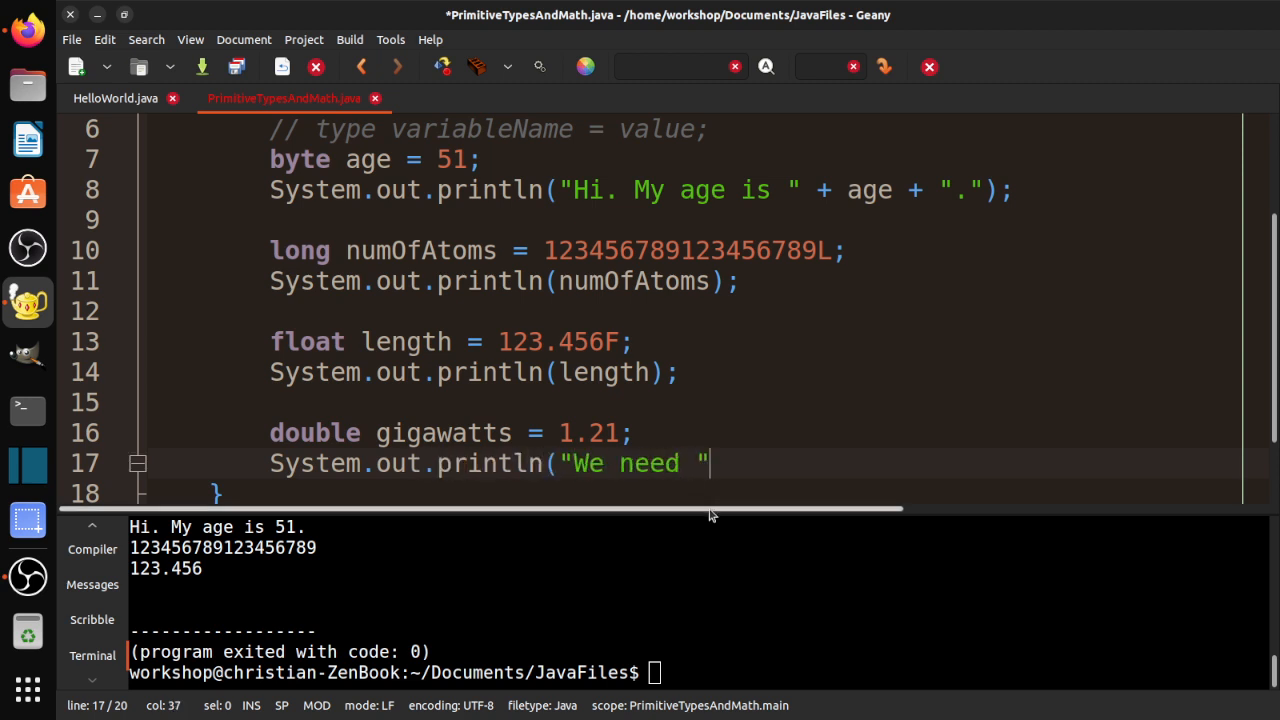
type("+ gigab")
key("BackSpace")
type("awat")
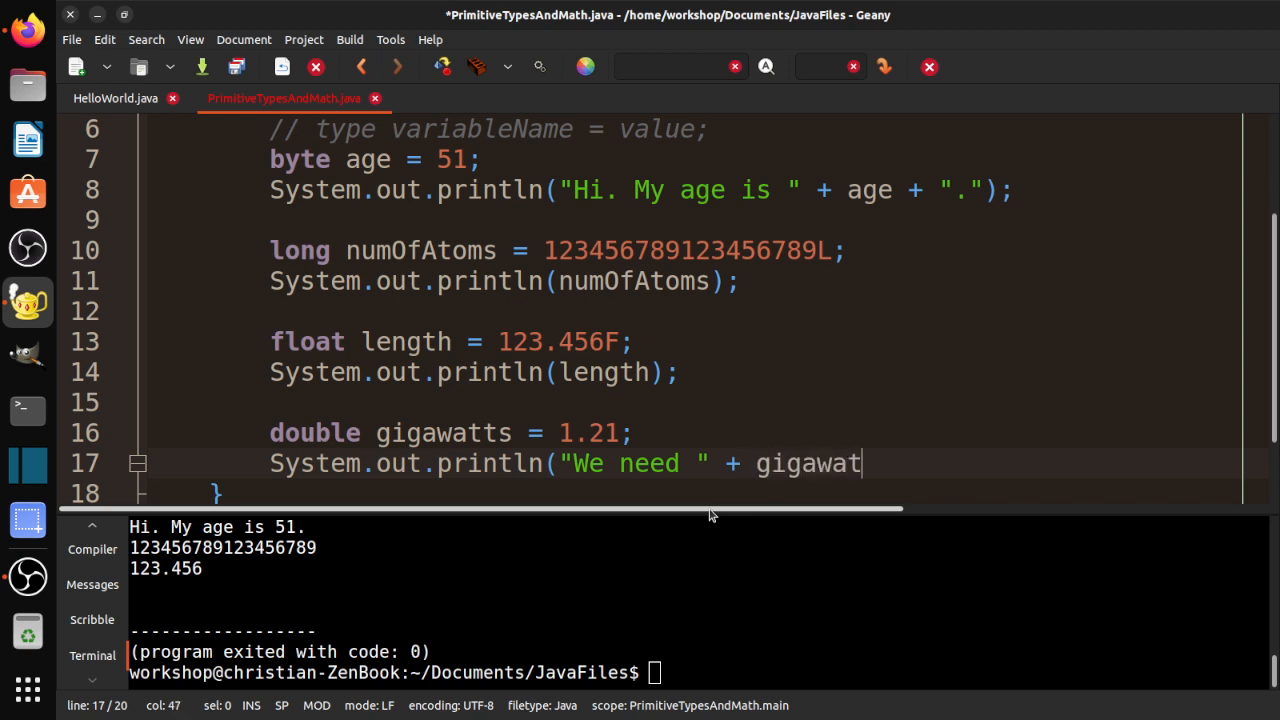
type("ts + \" ")
type("gigawatt")
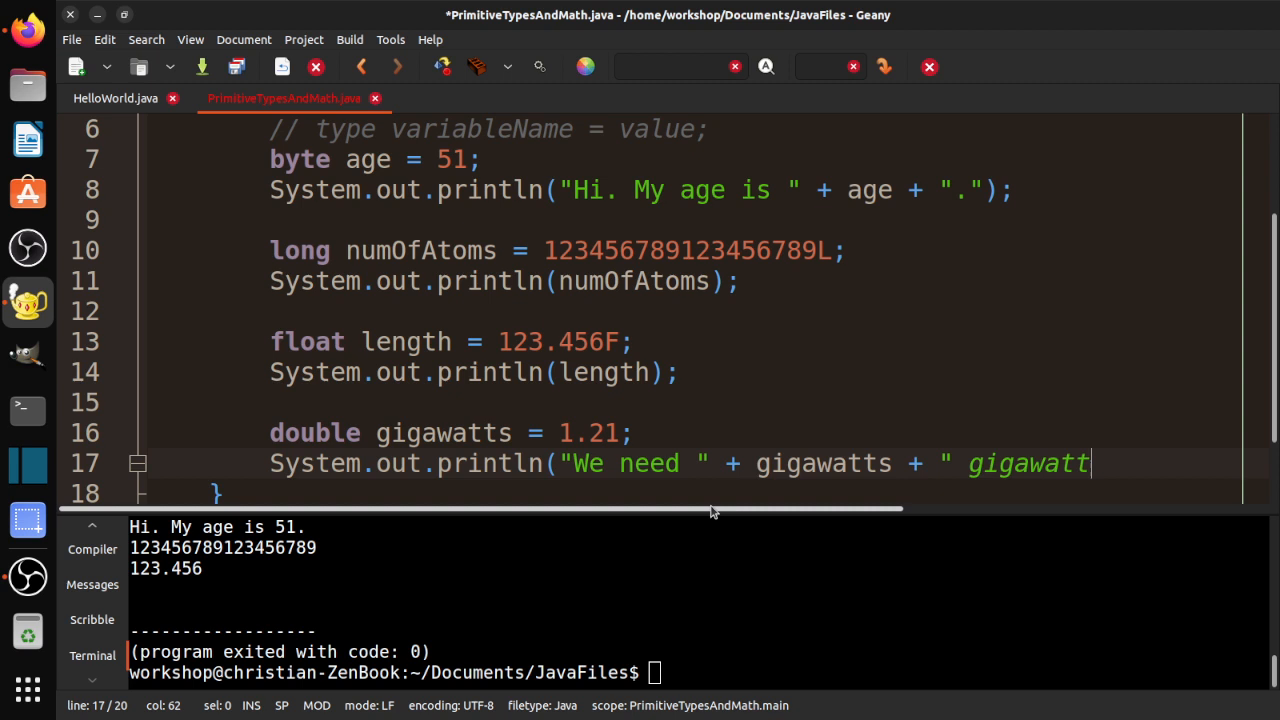
type("s!\");")
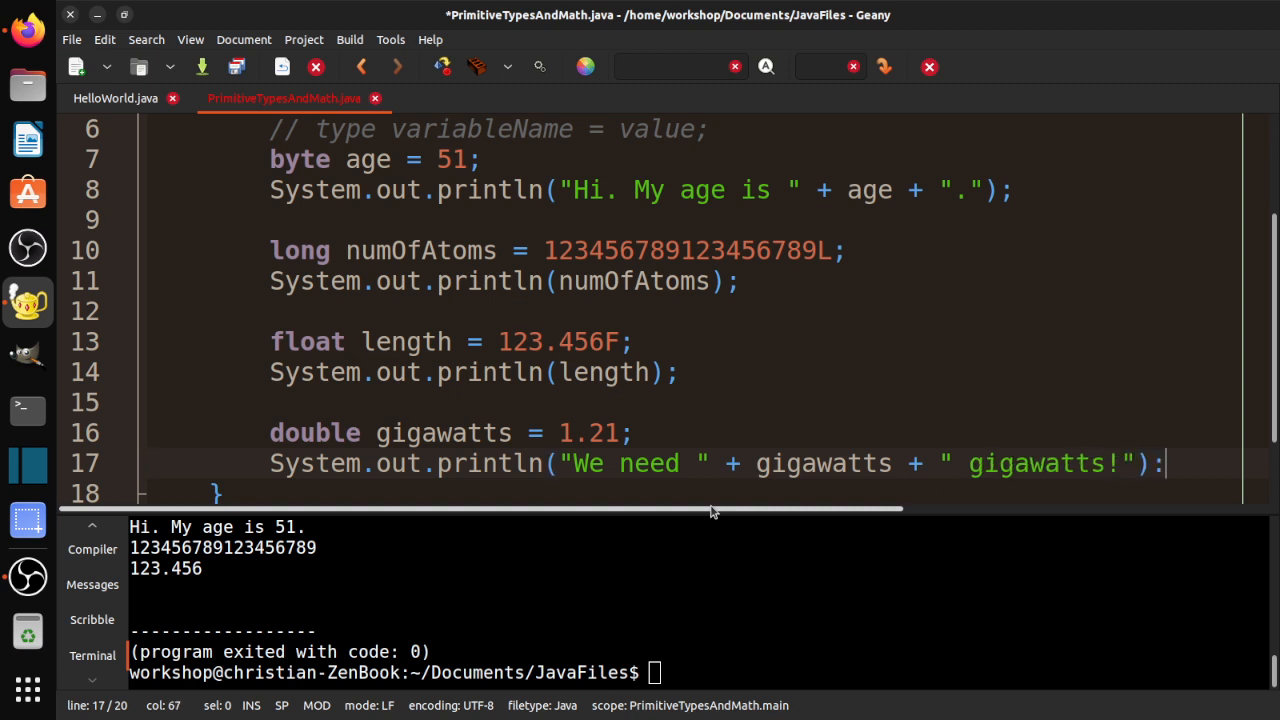
key("ctrl+s")
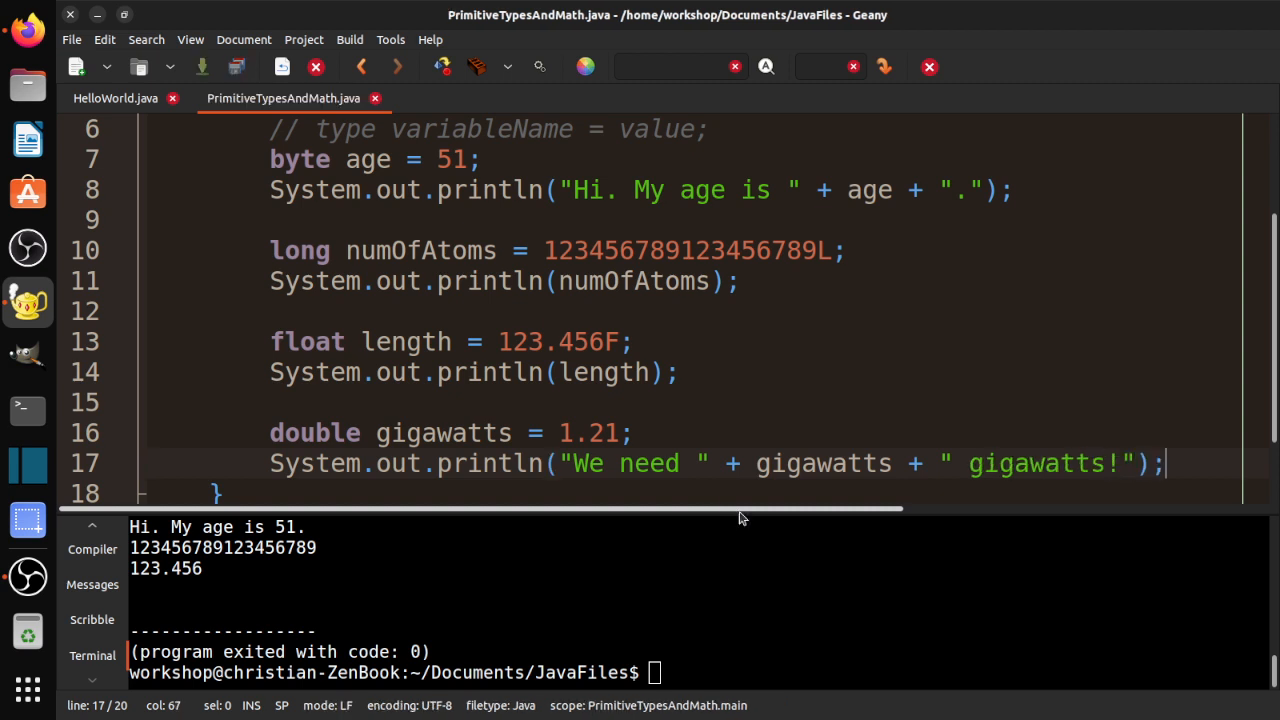
left_click(447, 66)
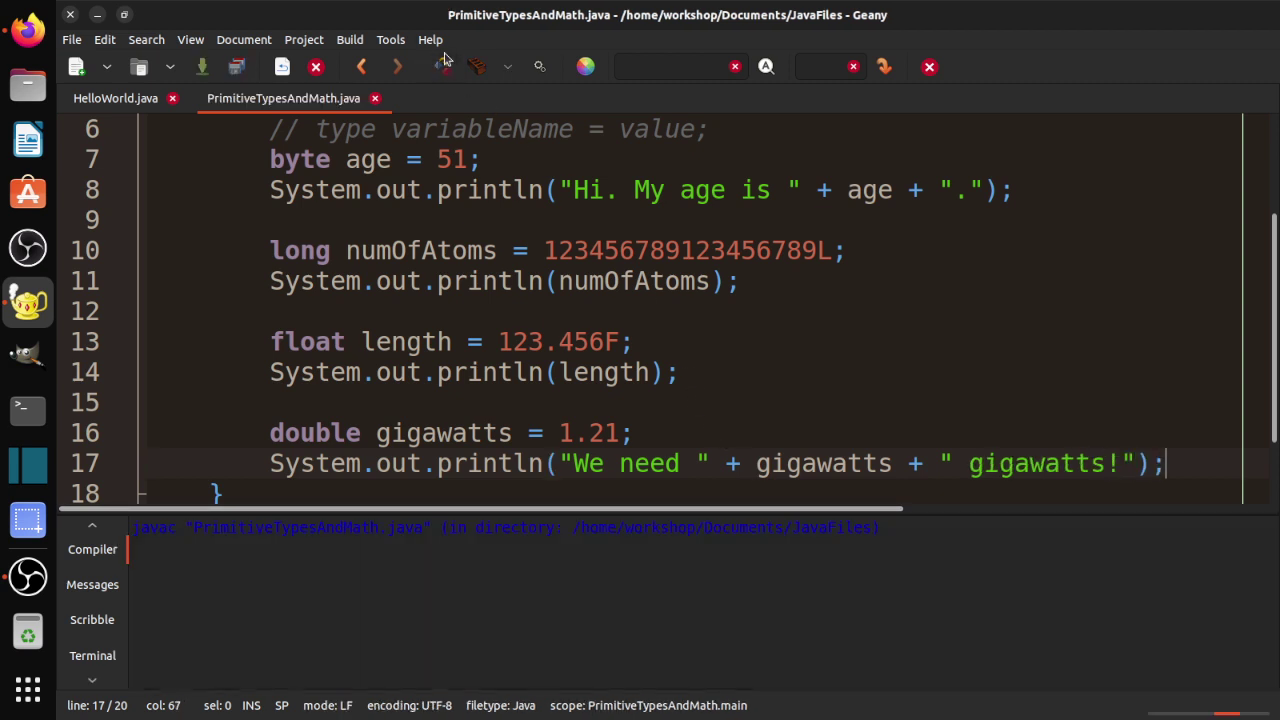
left_click(538, 66)
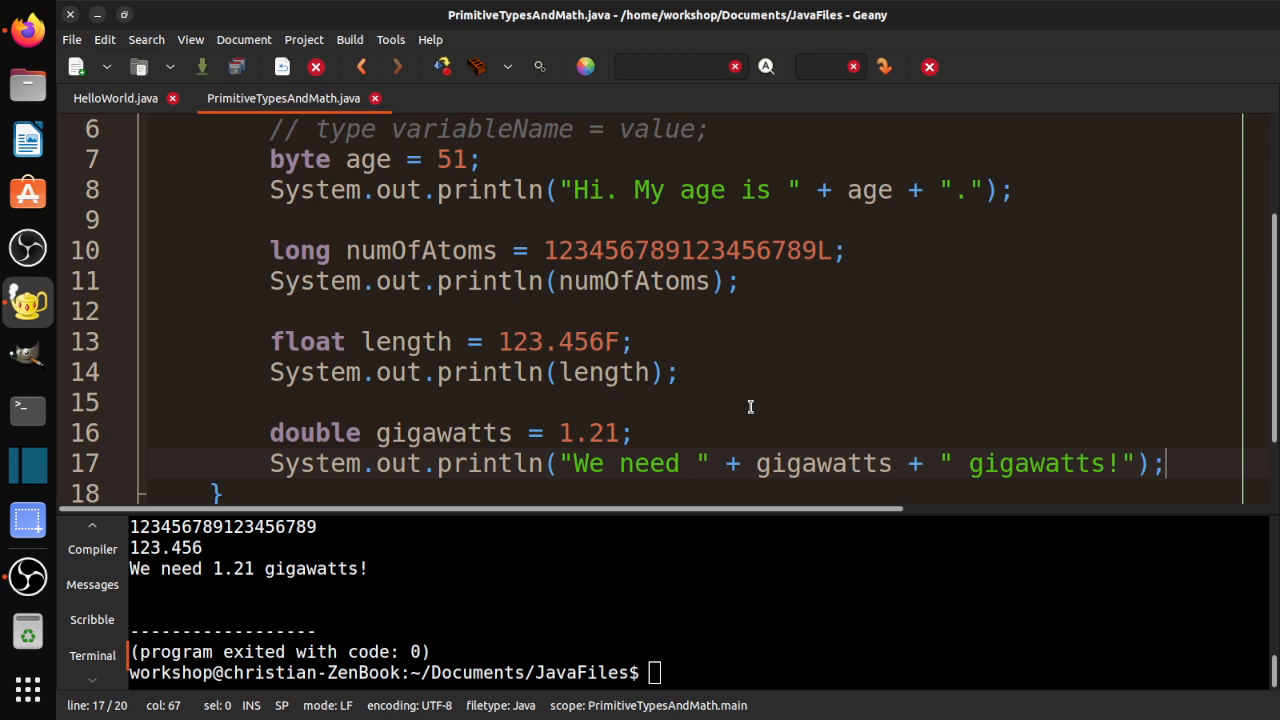
- Add blank lines below the gigawatts print, save, and check the boolean and char rows on W3Schools
key("Return")
key("Return")
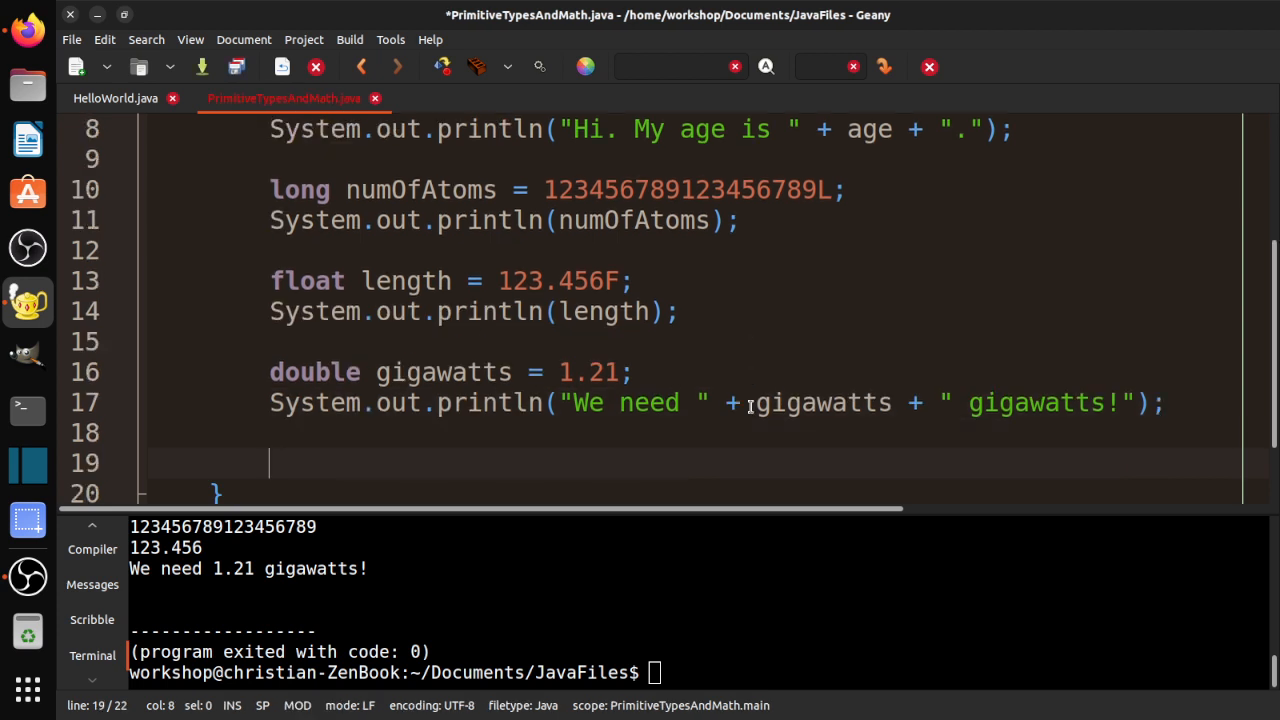
key("ctrl+s")
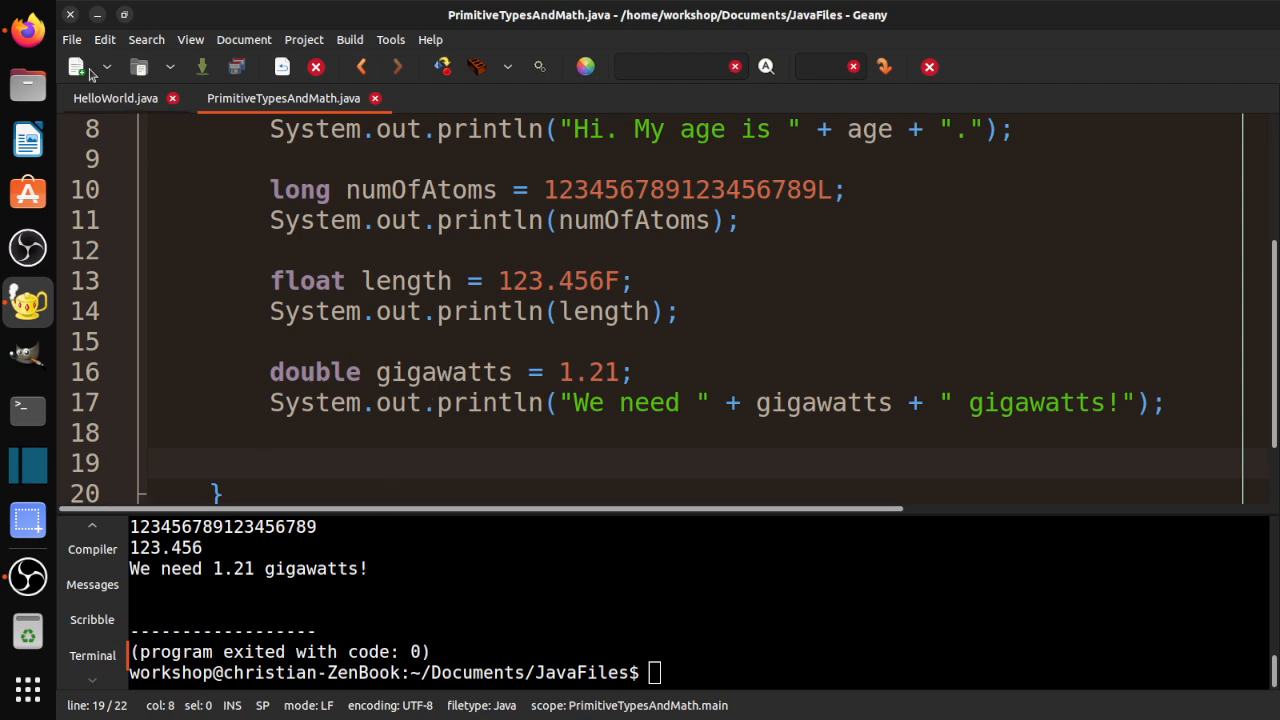
left_click(30, 30)
left_click(382, 473)
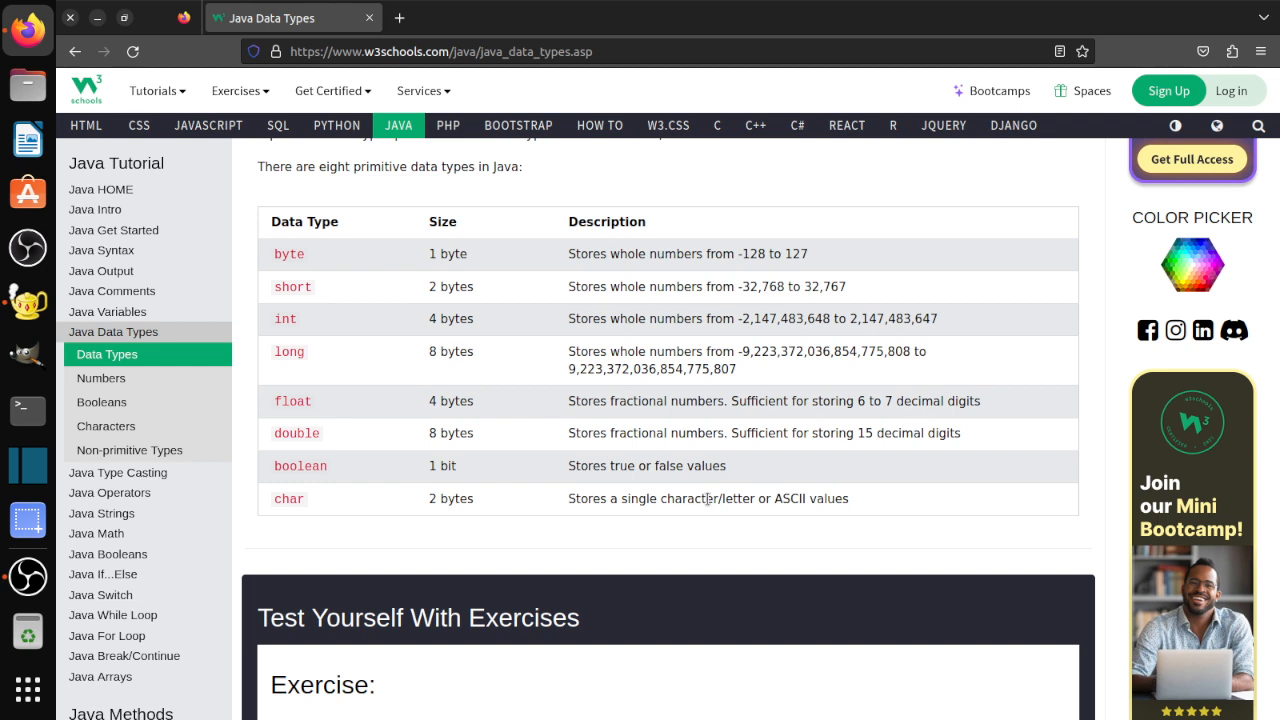
- Back in Geany, write a Booleans comment noting the values true or false
left_click(30, 302)
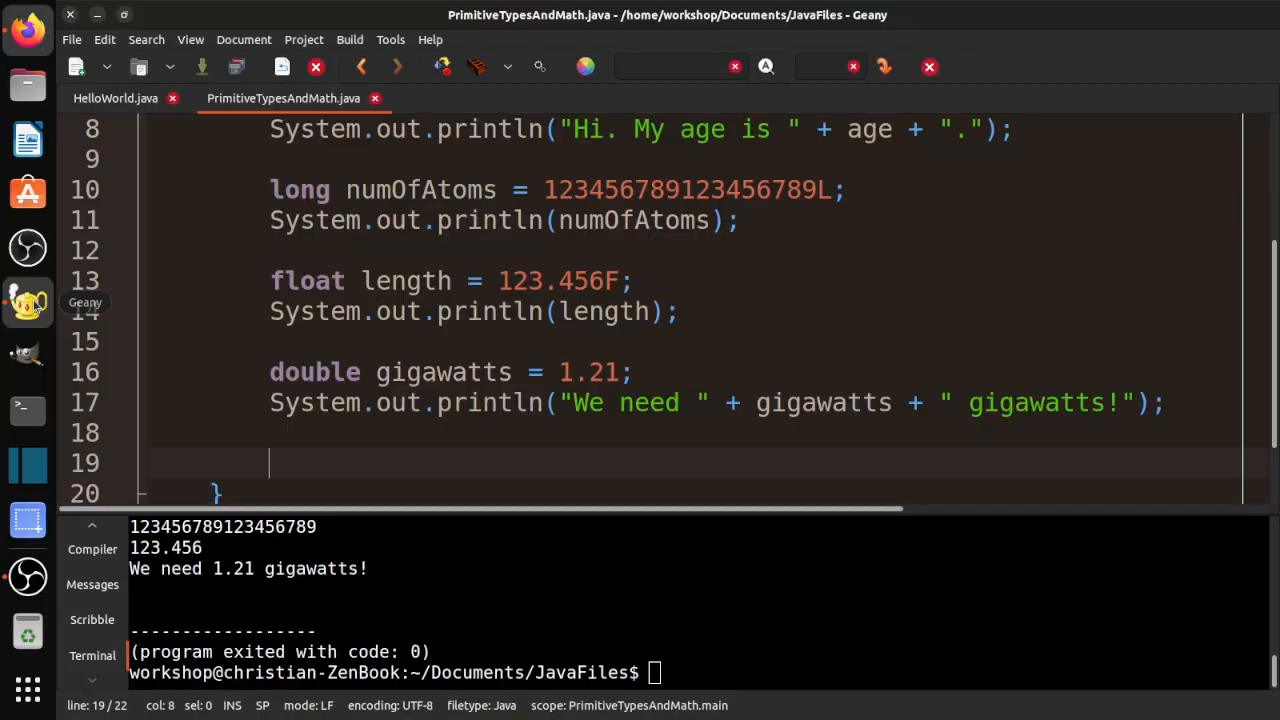
type("// ")
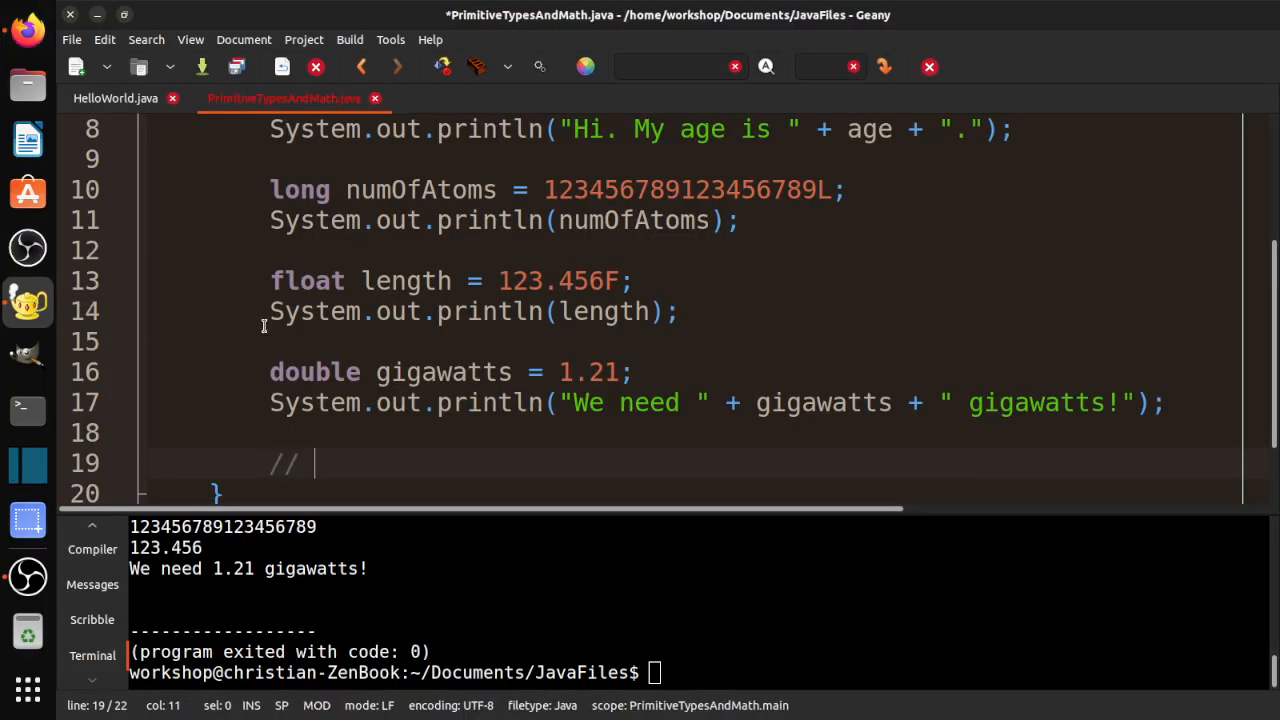
type("Booleans")
key("Return")
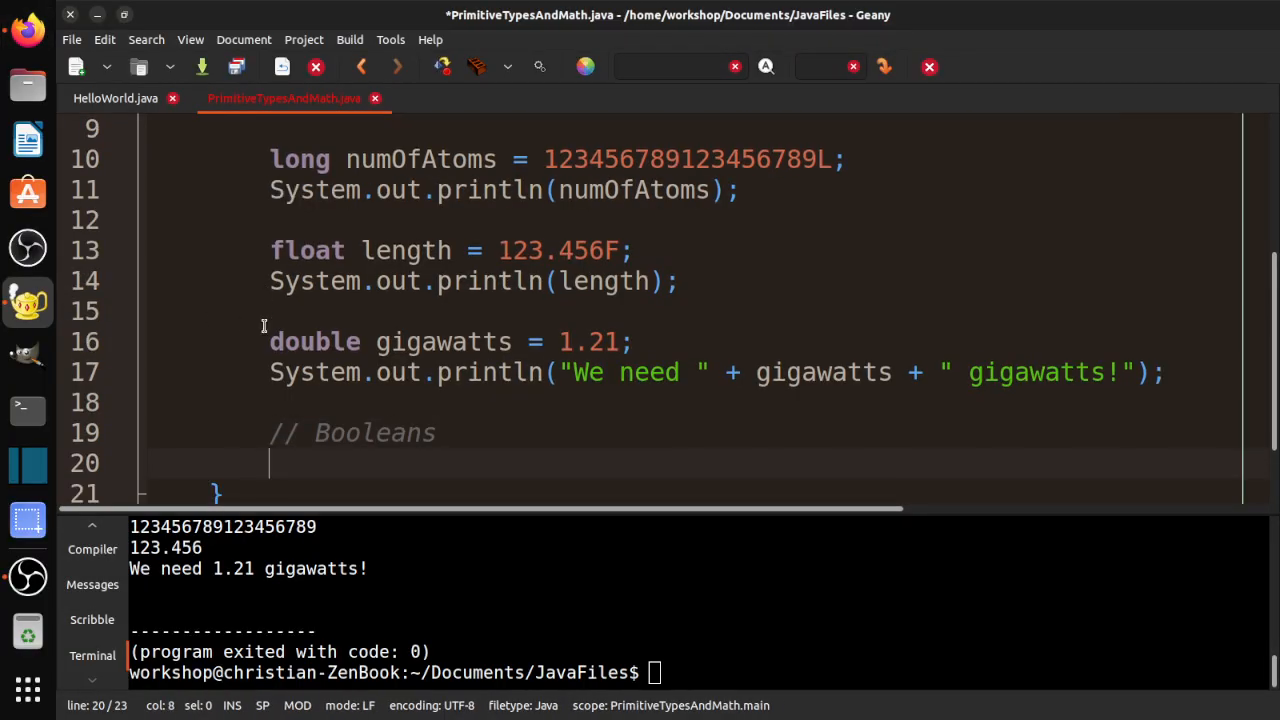
type("// Tow")
key("BackSpace")
key("BackSpace")
key("BackSpace")
type("w")
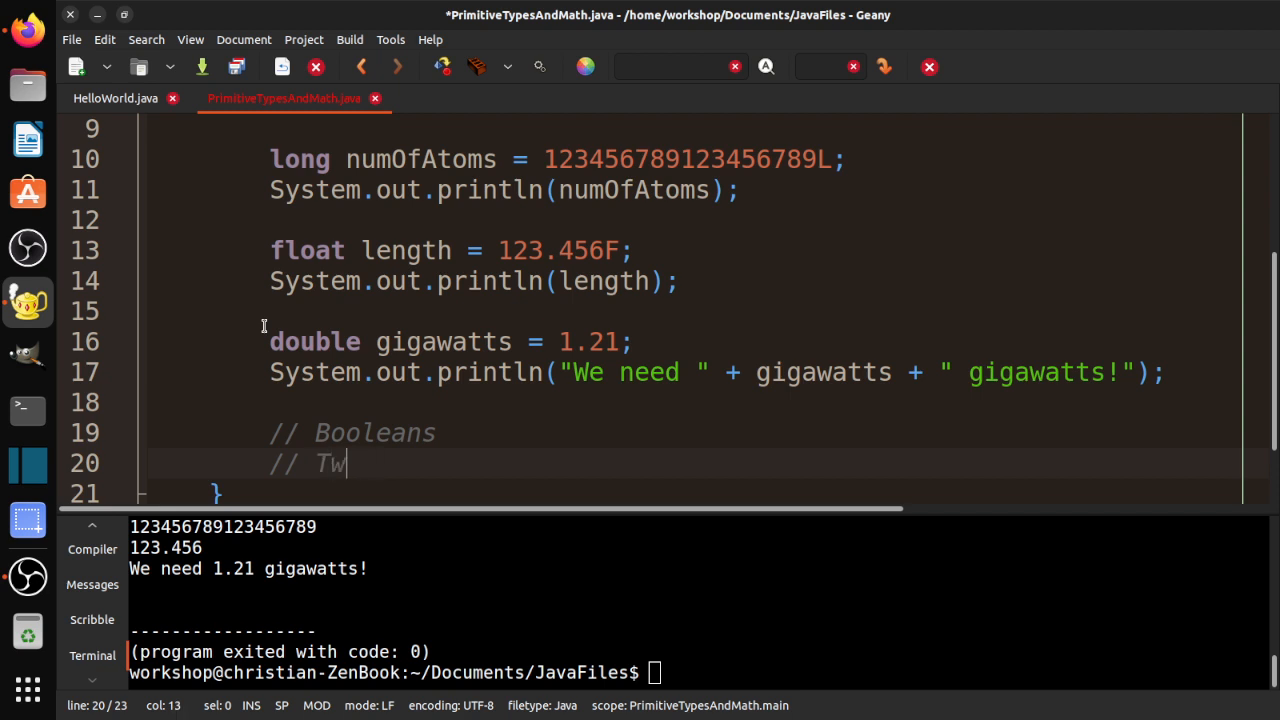
type("o values: ")
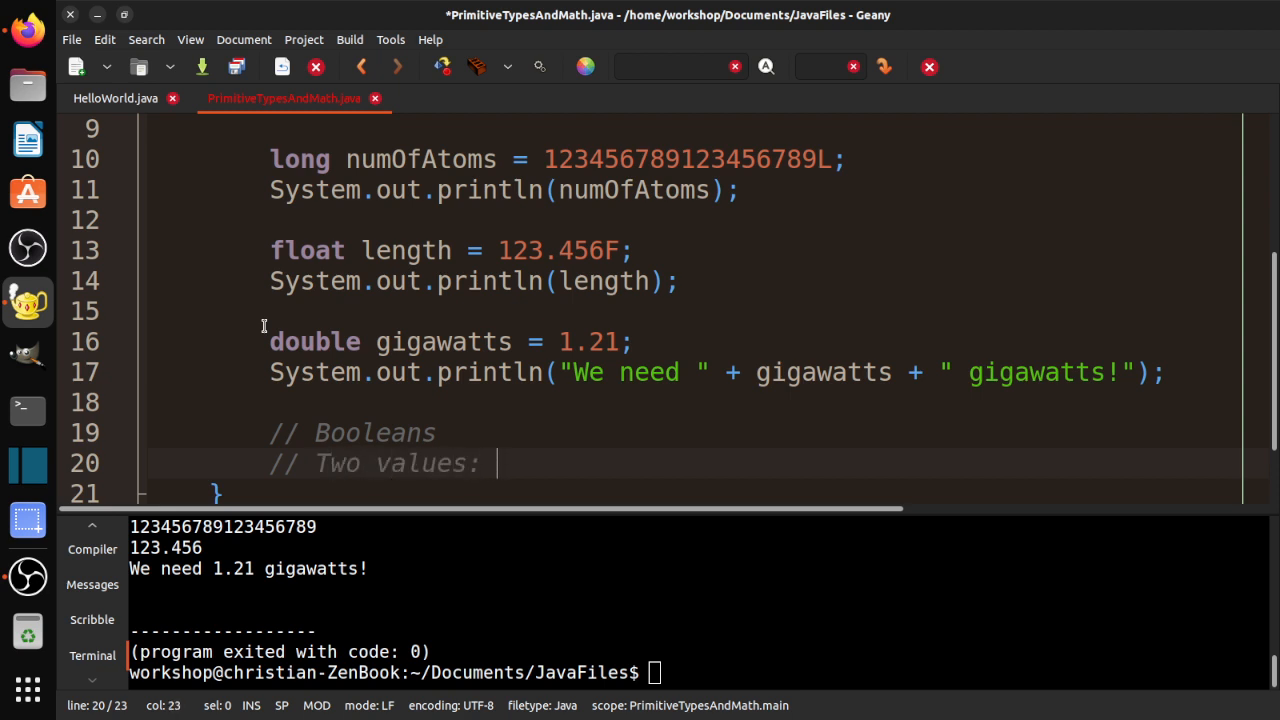
type("true,")
key("BackSpace")
key("BackSpace")
type("o")
type("r false")
key("Return")
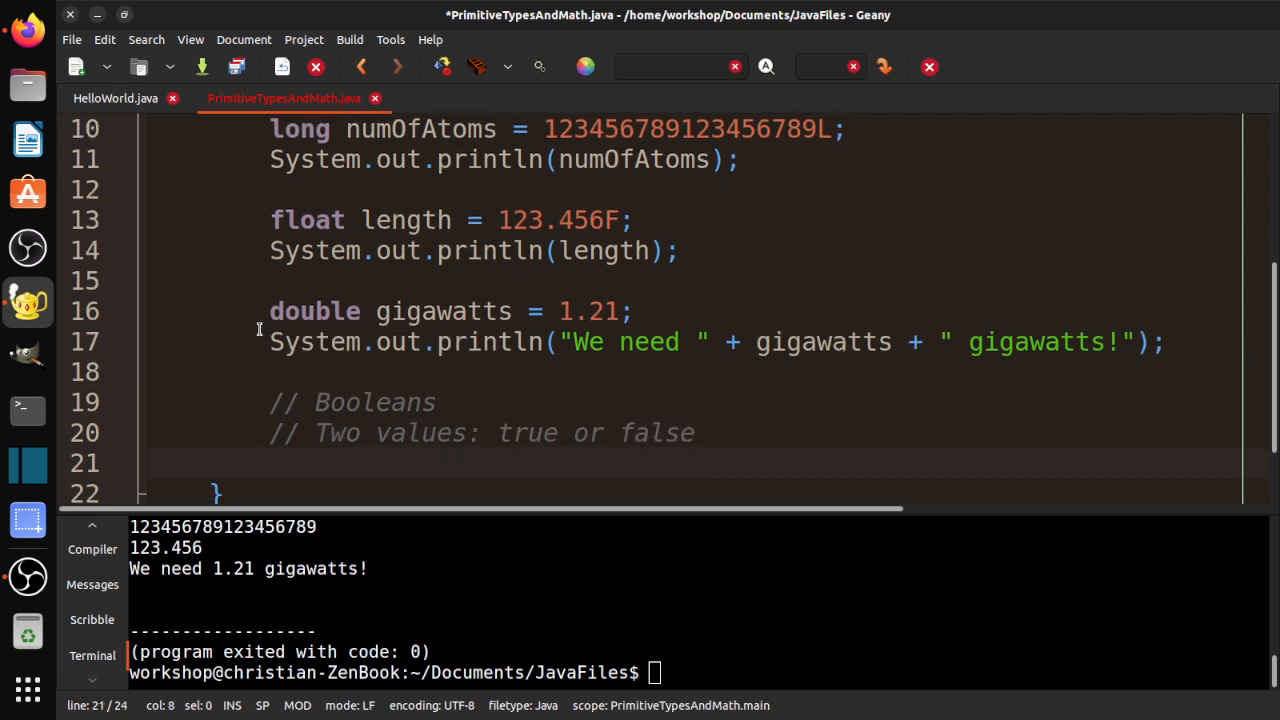
type("boolean is")
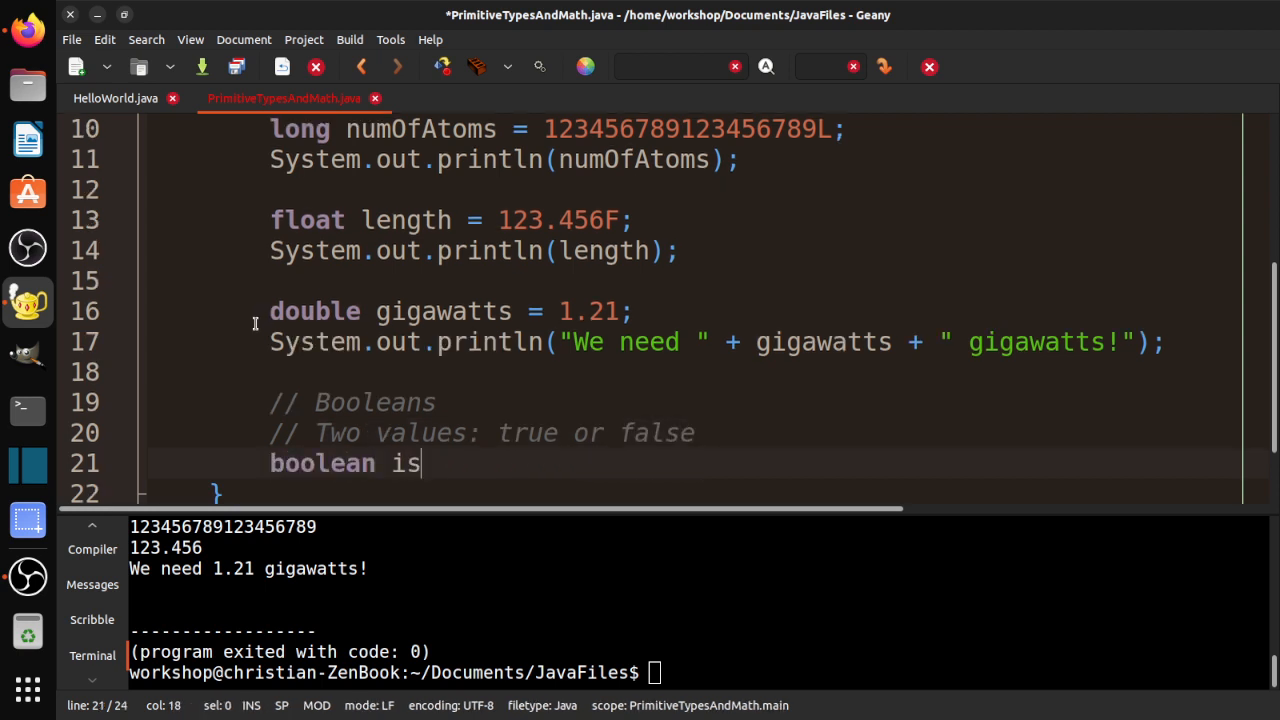
type("Sleepy = tr")
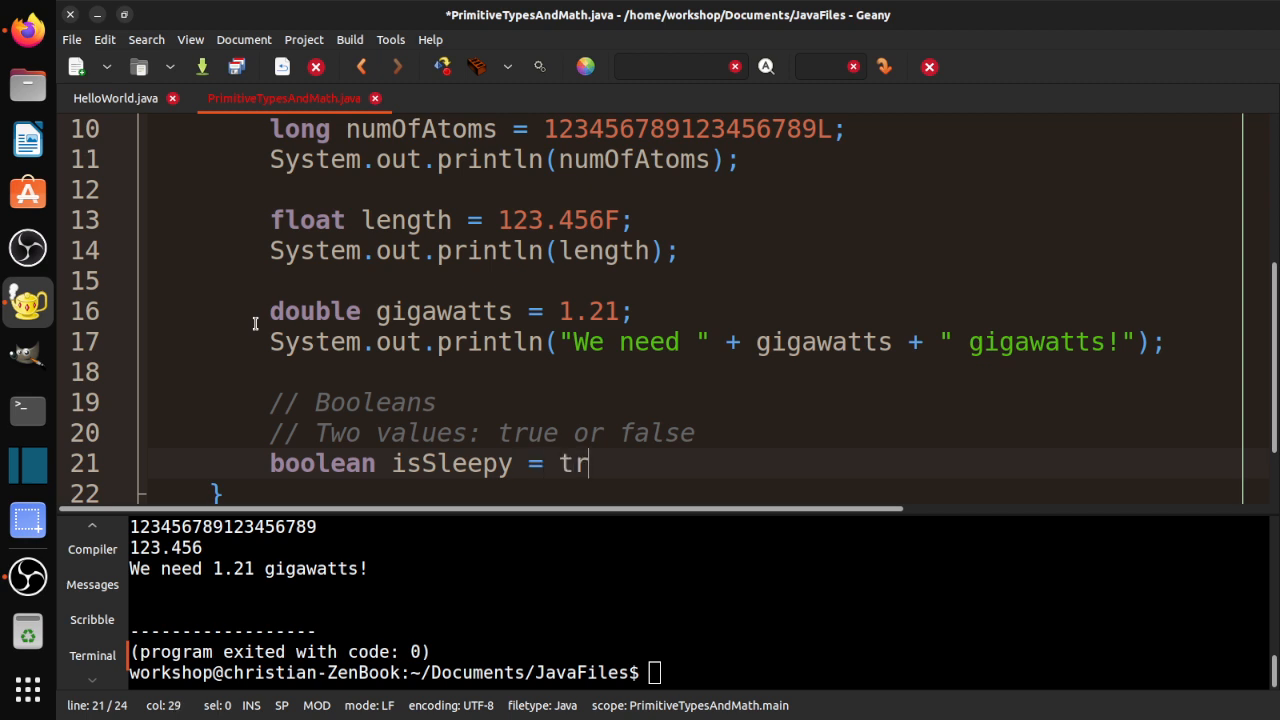
type("ue;")
- Declare boolean isSleepy = true;, add System.out.println(isSleepy);, save and compile
key("Return")
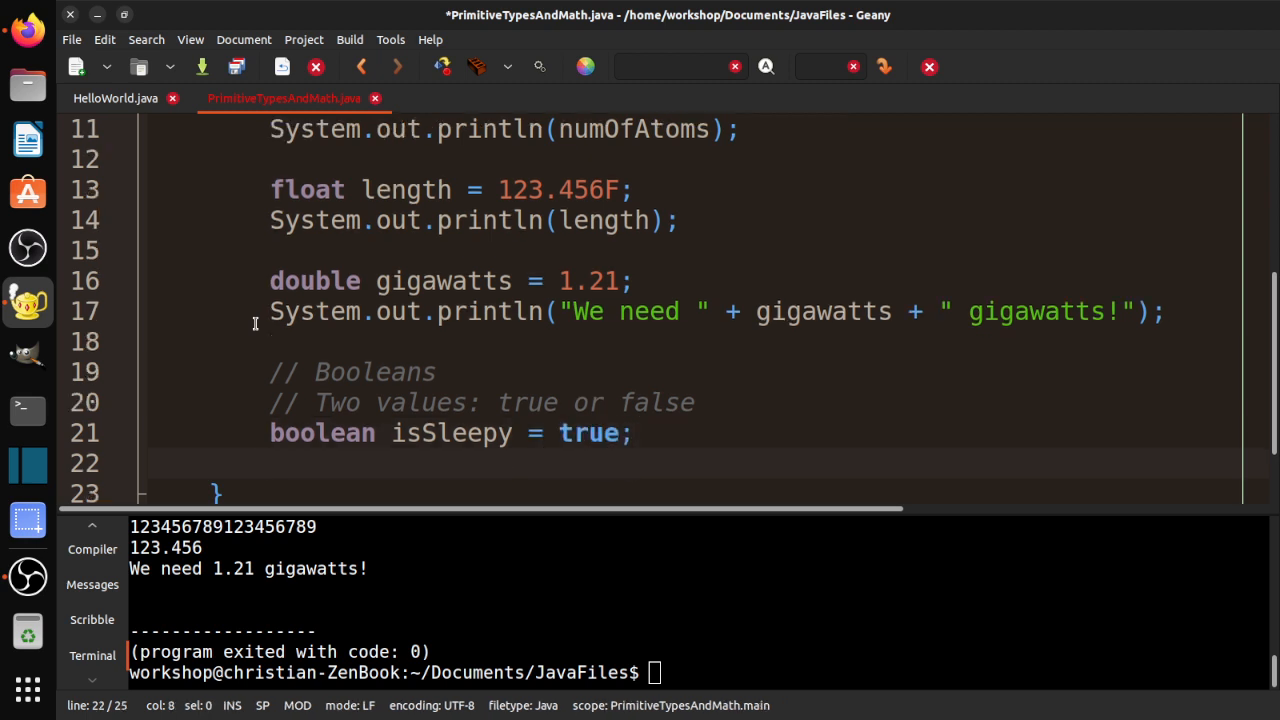
type("System.ou")
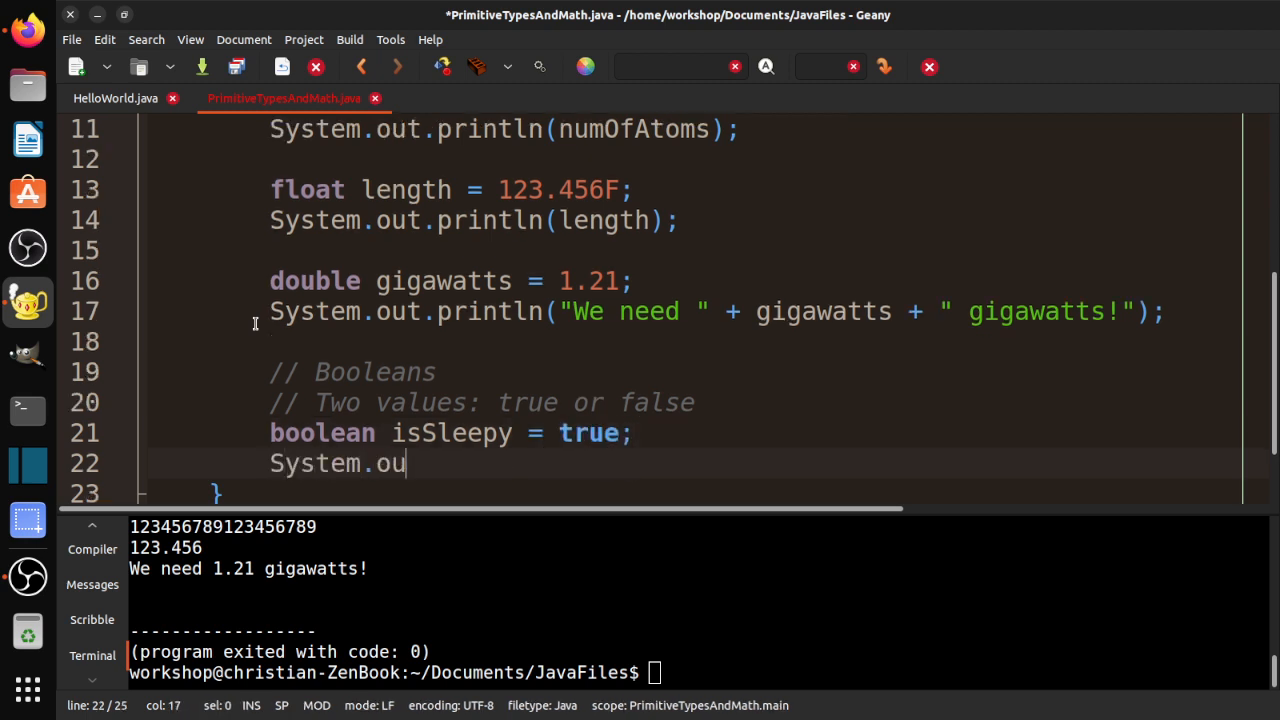
type("t.print")
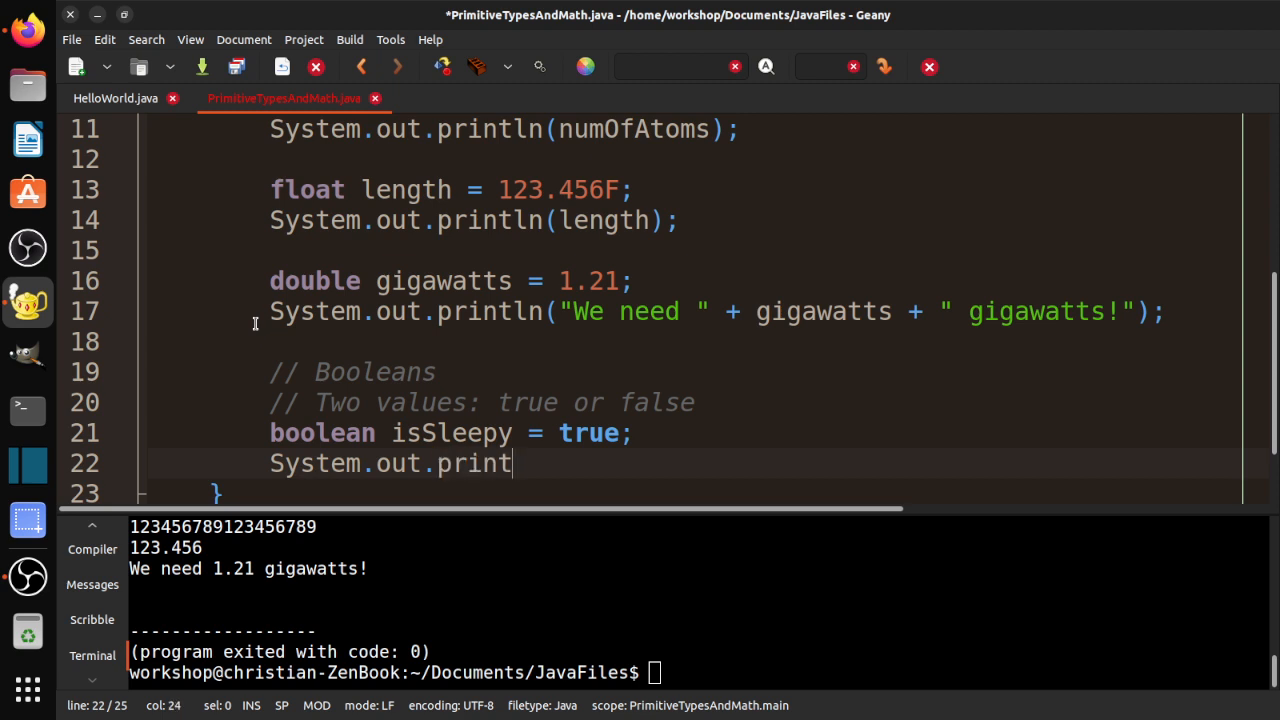
type("ln(isSlee")
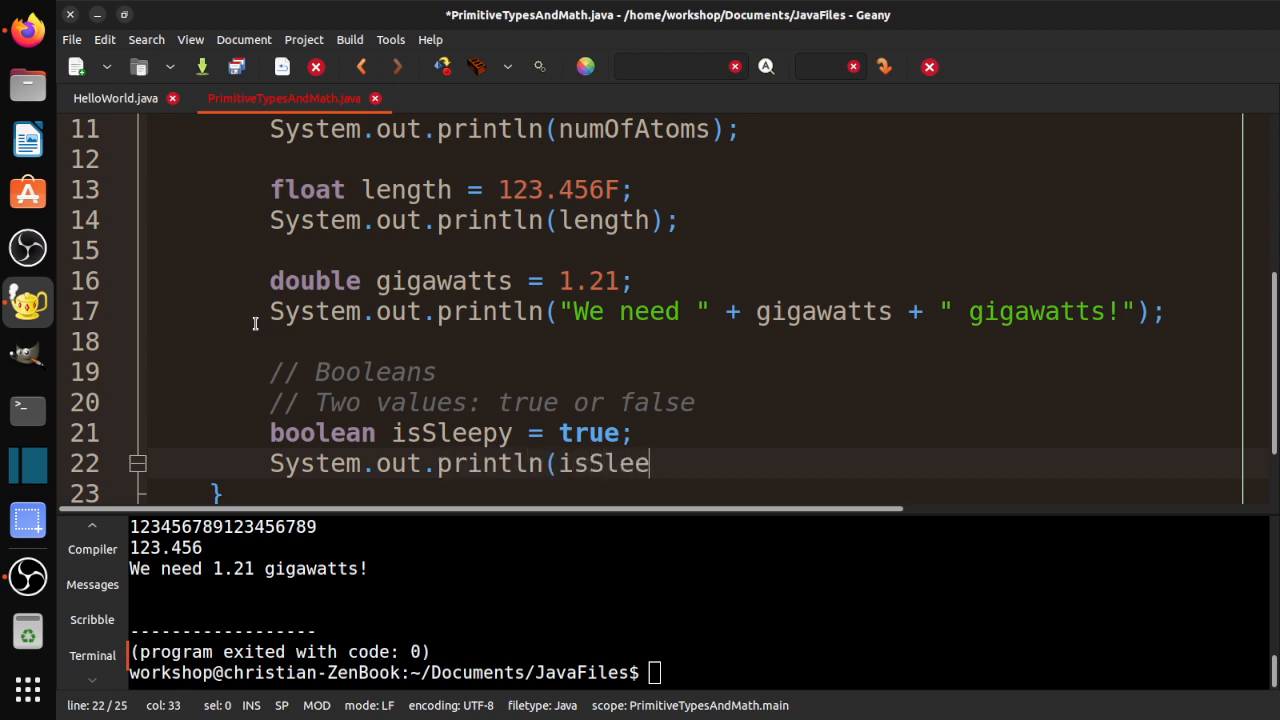
type("py);")
key("ctrl+s")
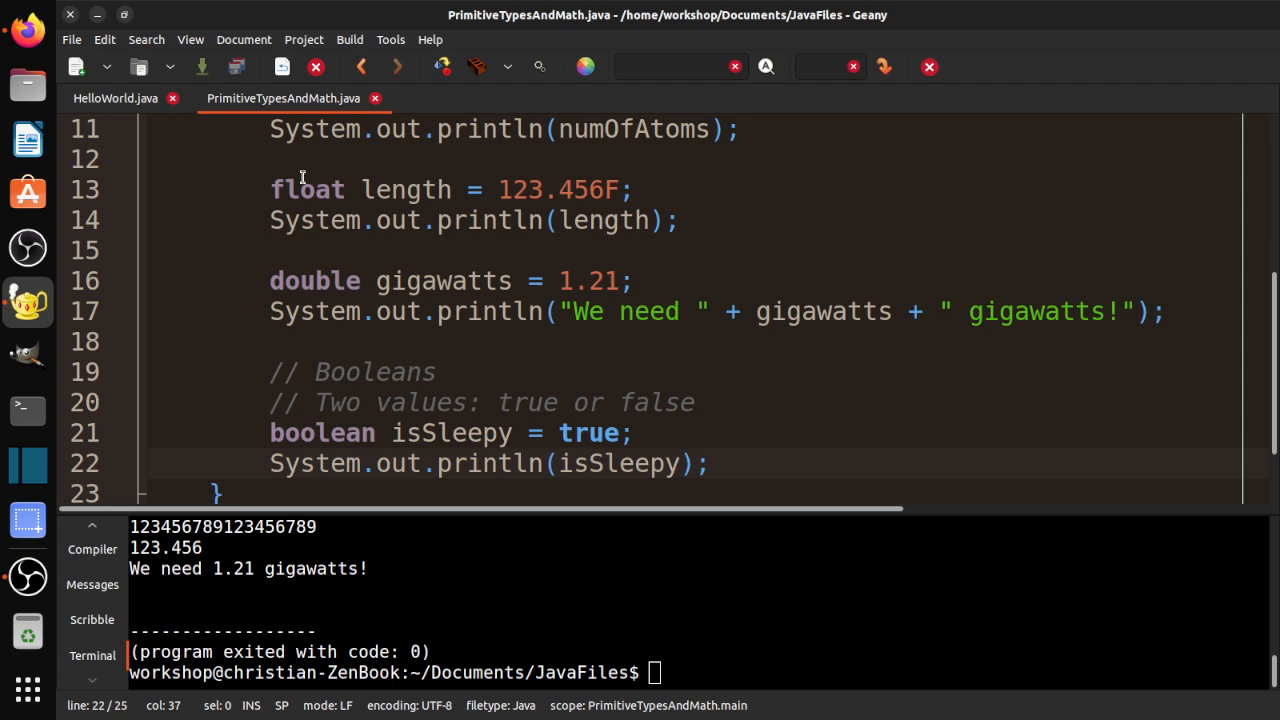
left_click(442, 66)
- Run to print true, then change isSleepy to false, save, compile and run to print false
left_click(540, 66)
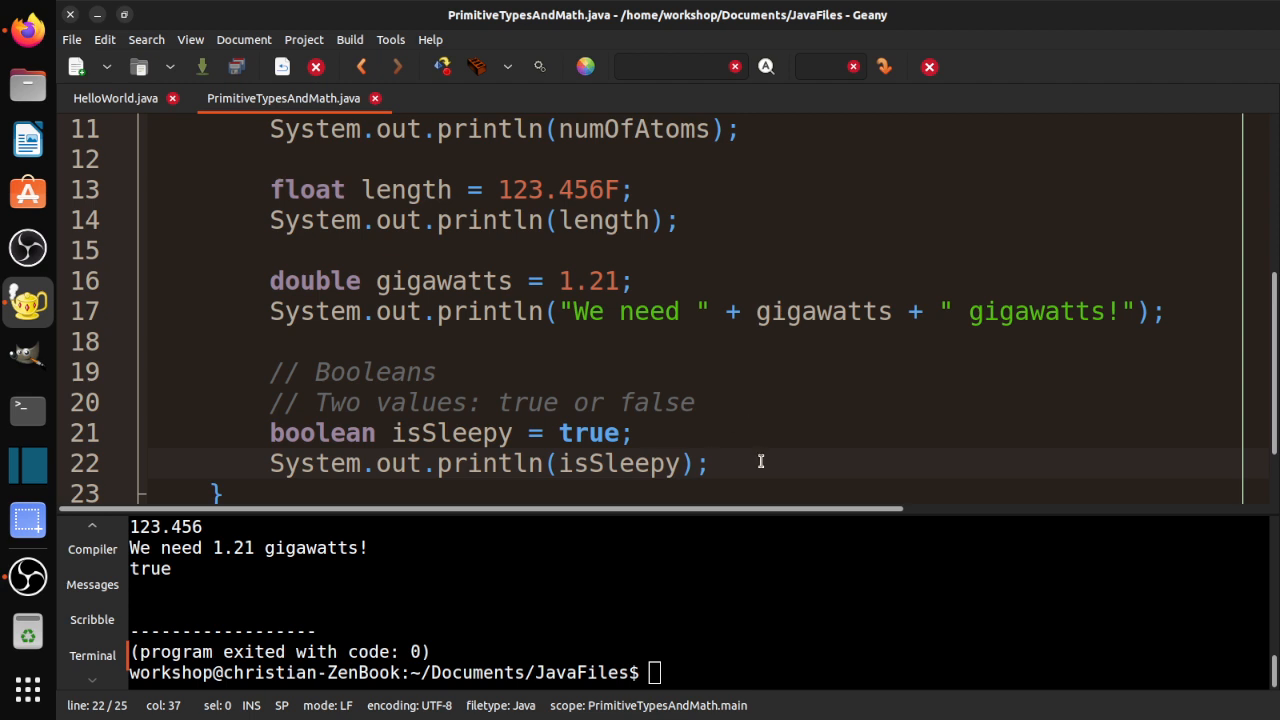
left_click(591, 432)
double_click(592, 430)
type("fales")
key("BackSpace")
key("BackSpace")
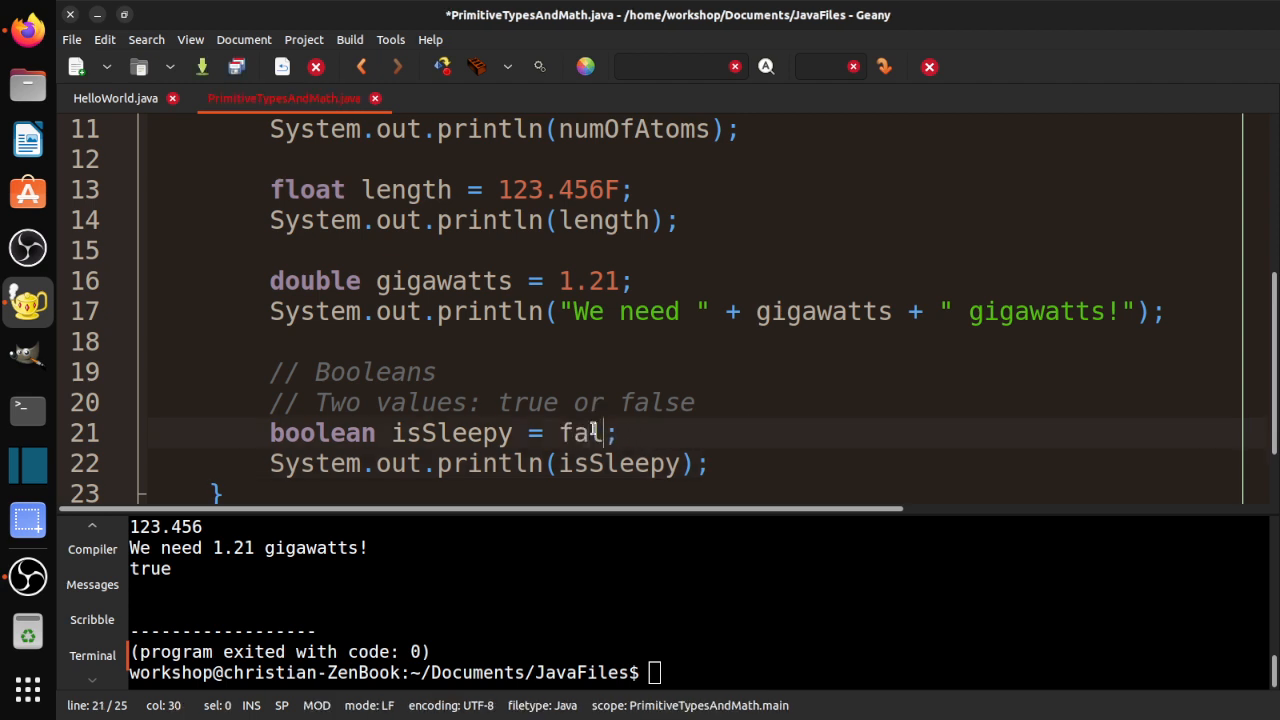
type("se")
key("ctrl+s")
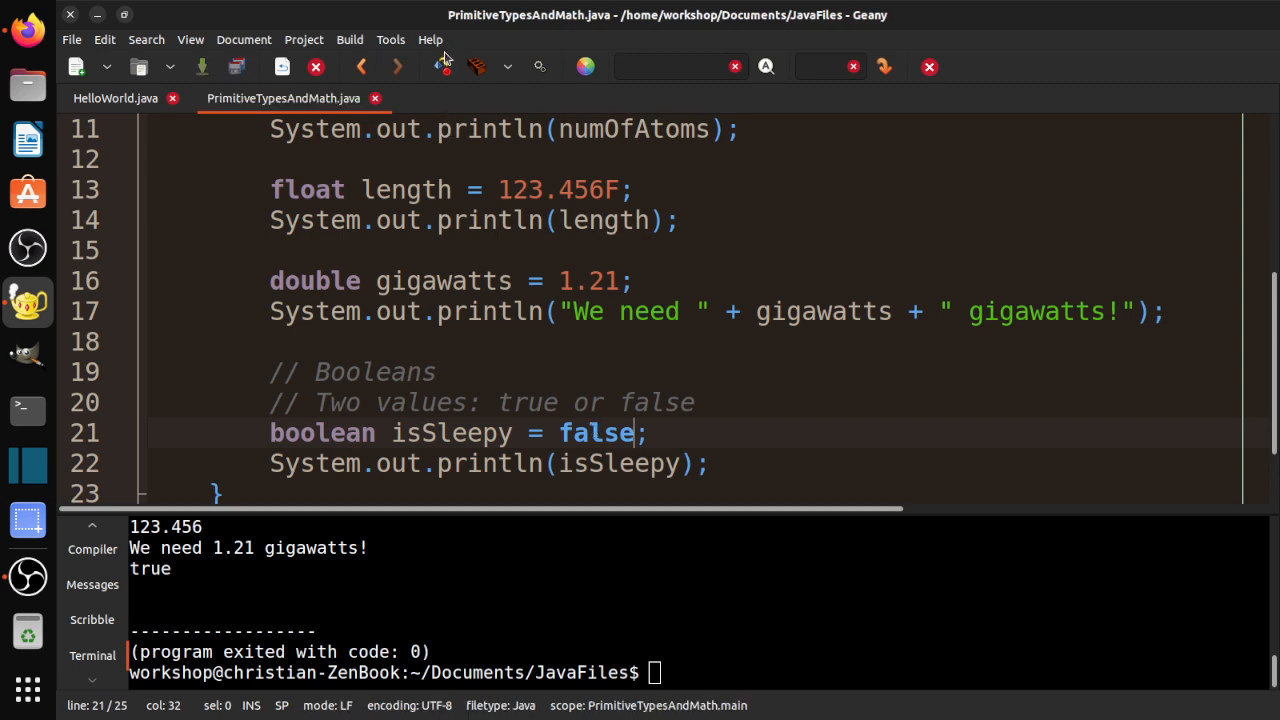
left_click(447, 64)
left_click(540, 68)
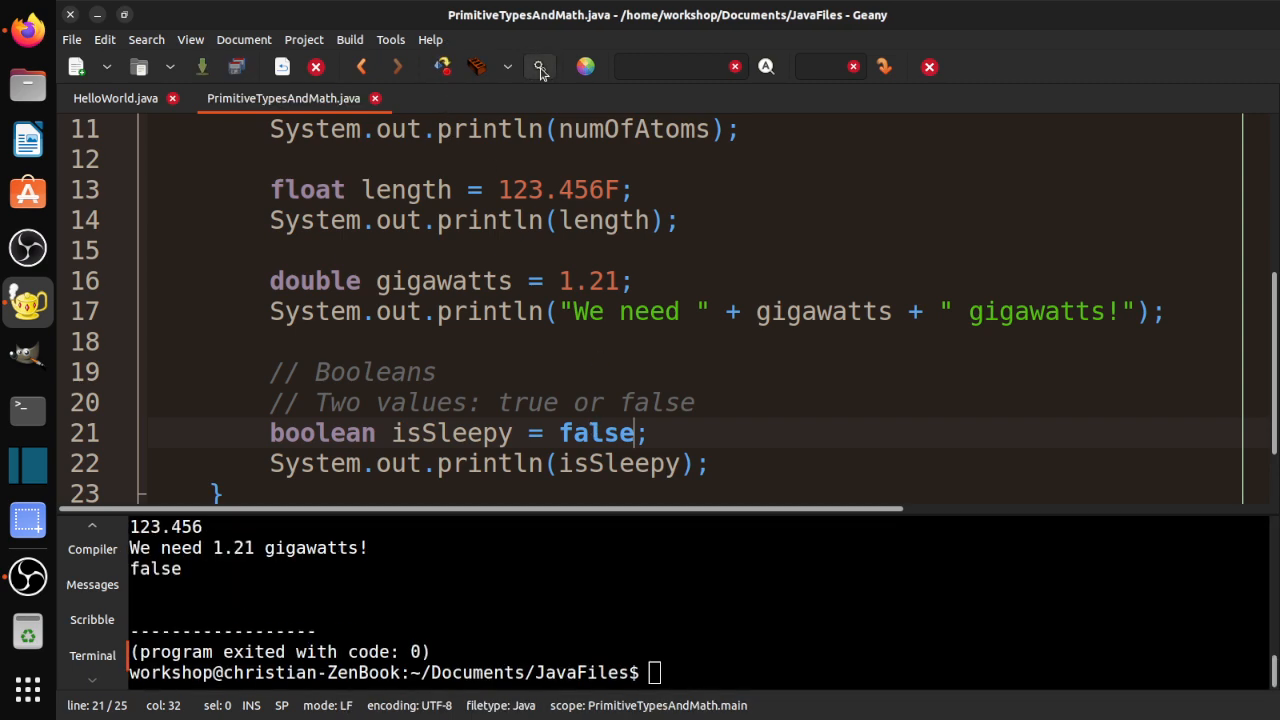
- Restore isSleepy to true, save, and place the caret at the end of line 22
left_click(592, 435)
double_click(592, 435)
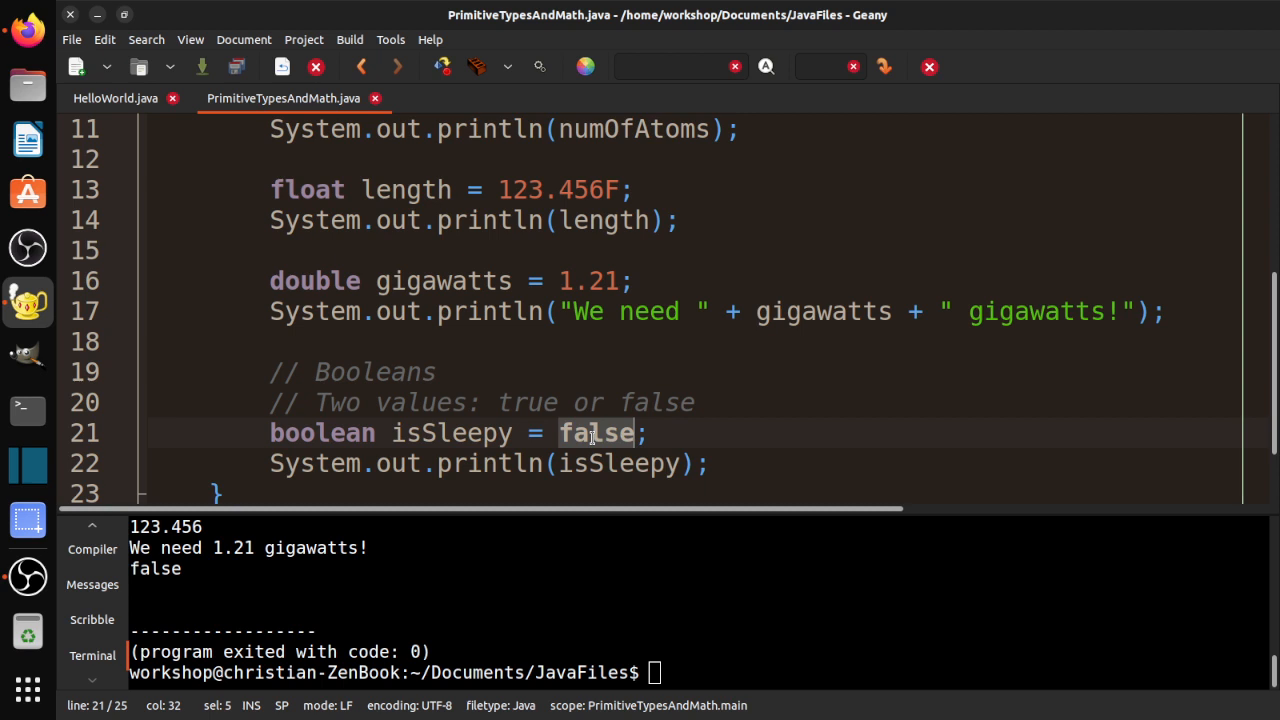
type("true")
key("ctrl+s")
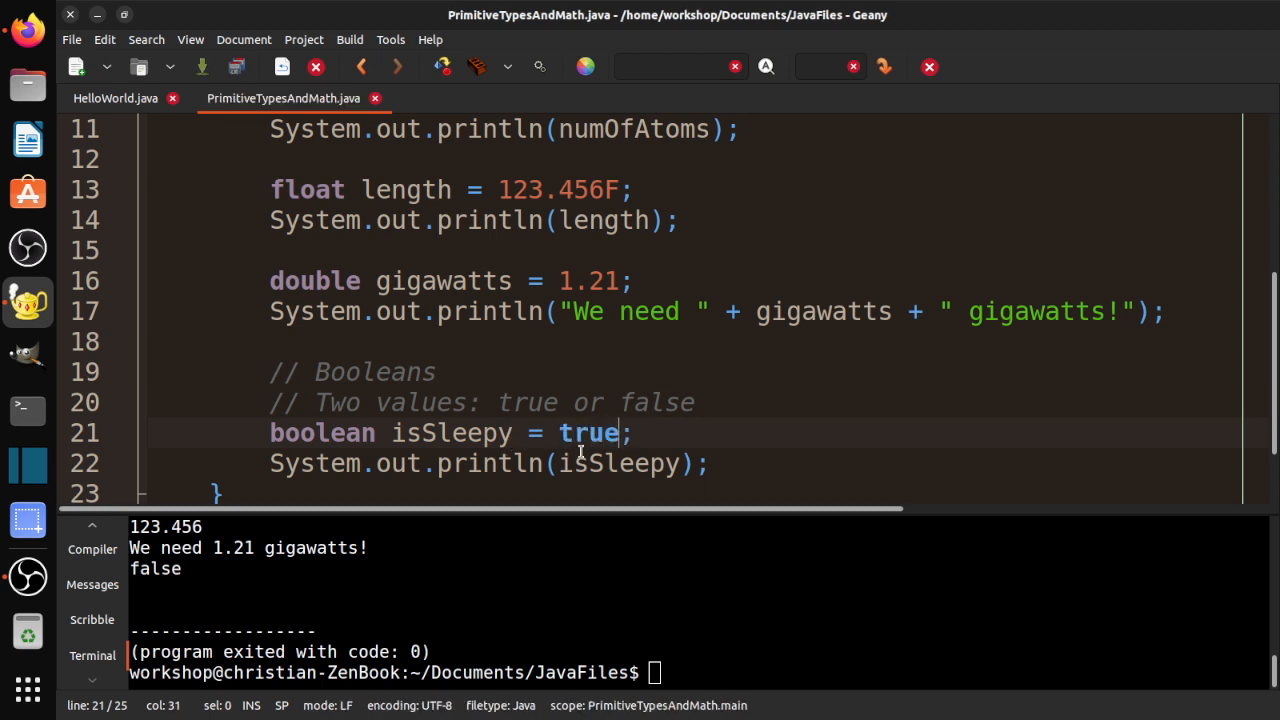
left_click(588, 458)
scroll(817, 451, "down", 1)
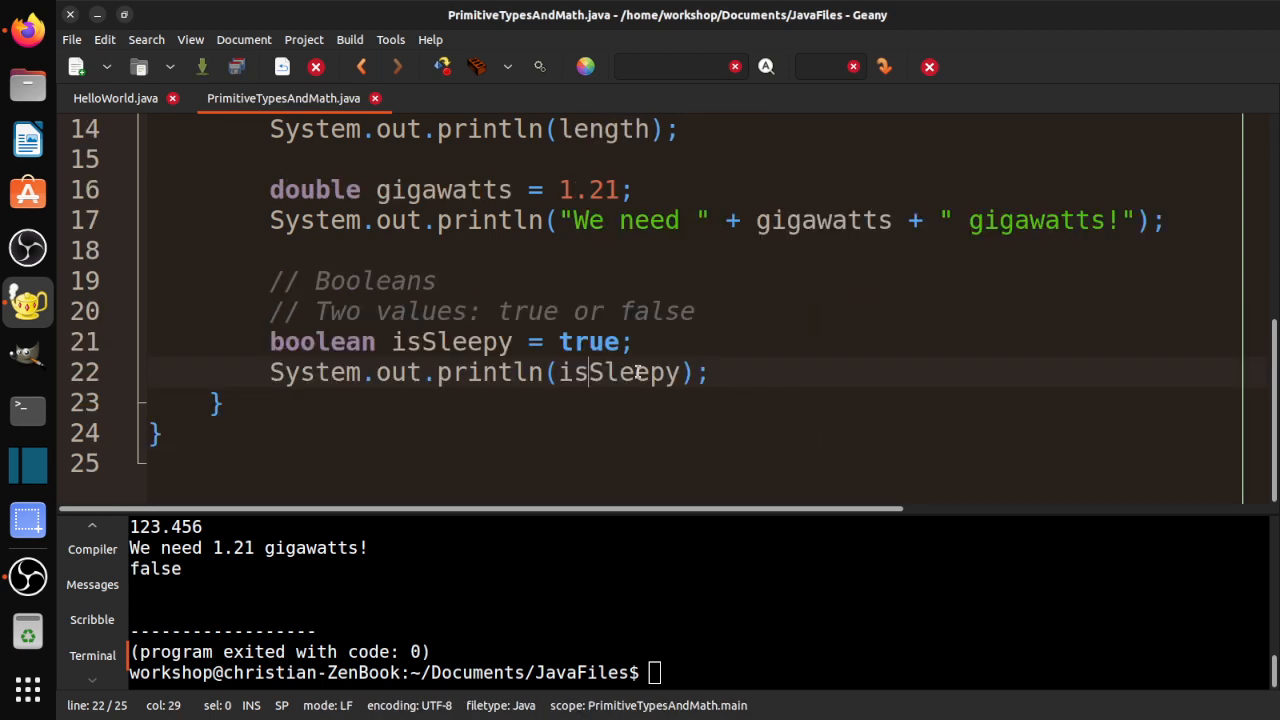
left_click(748, 377)
- Add a // Naming Rules comment on line 24 below the boolean example
key("Return")
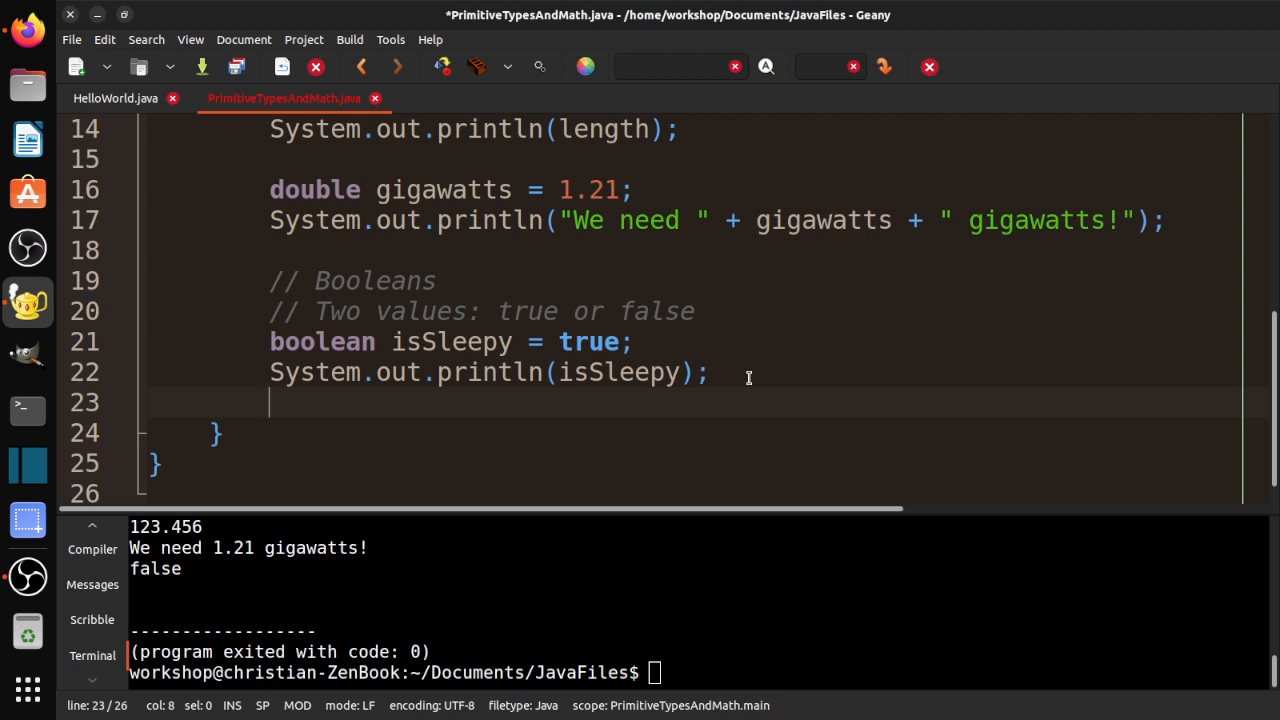
key("Return")
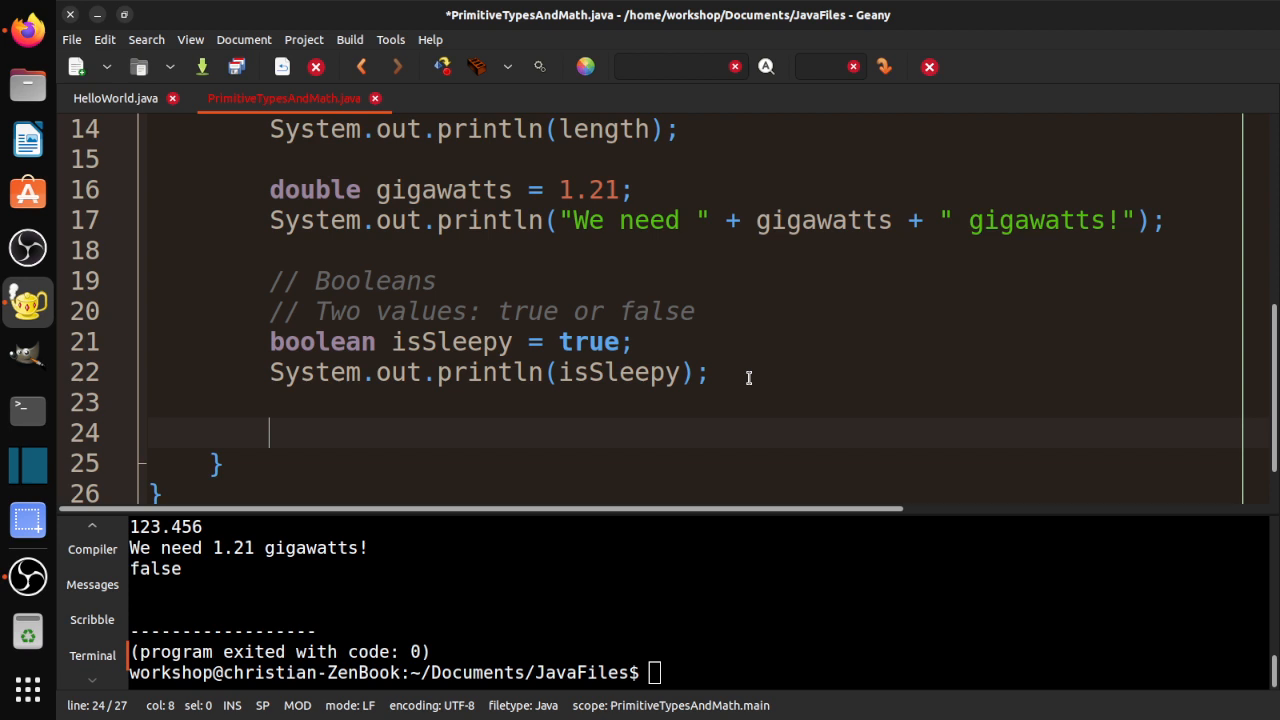
type("// Naming ")
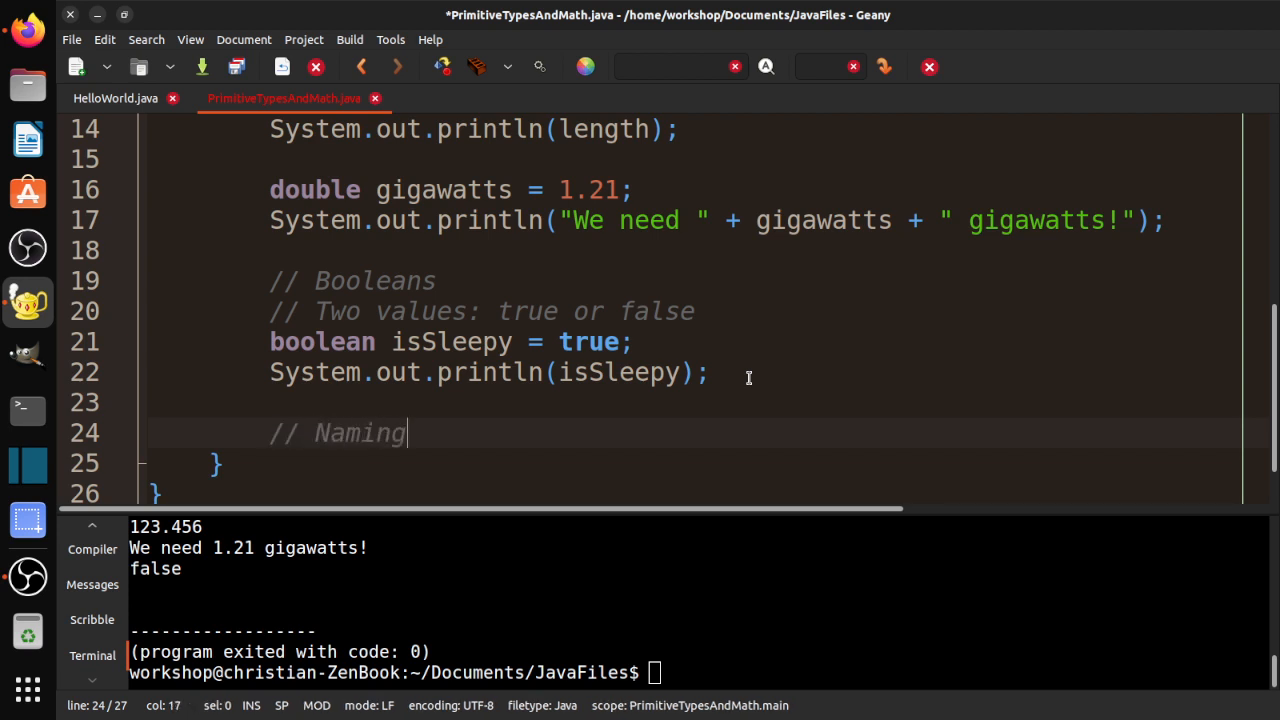
type("Ruel")
key("BackSpace")
key("BackSpace")
type("l")
type("es")
key("Return")
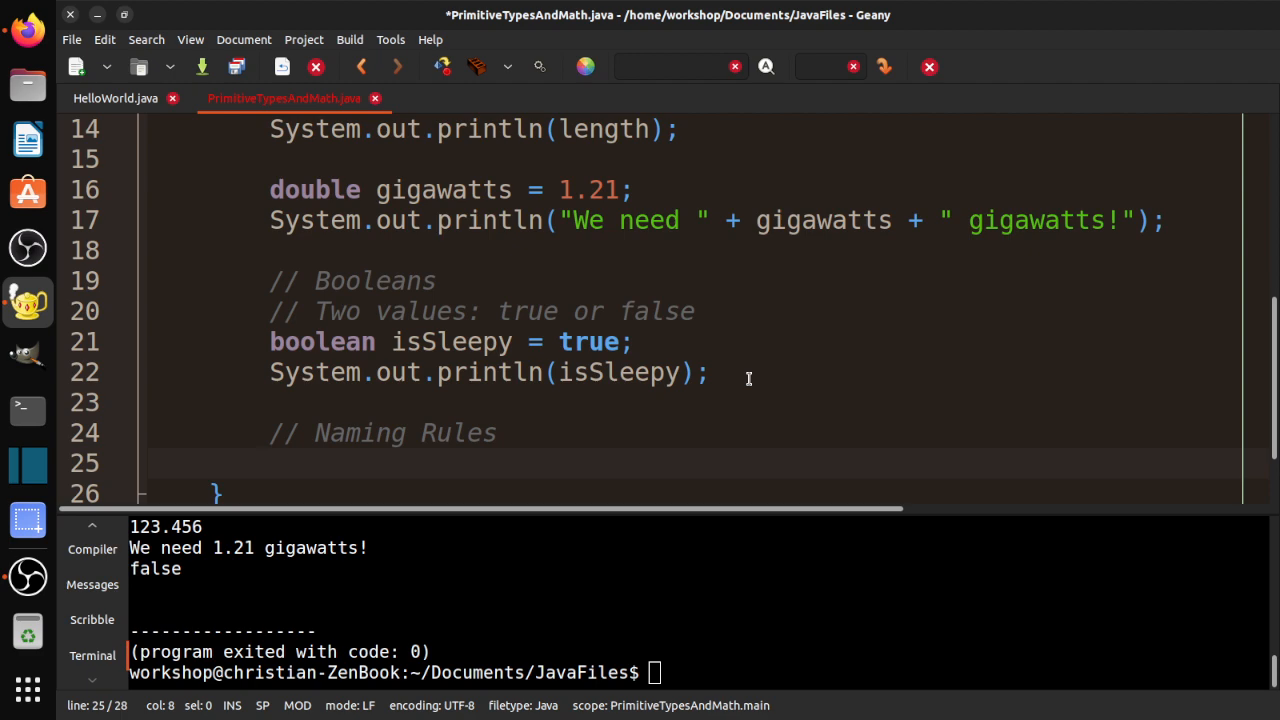
scroll(532, 314, "up", 3)
scroll(400, 301, "up", 2)
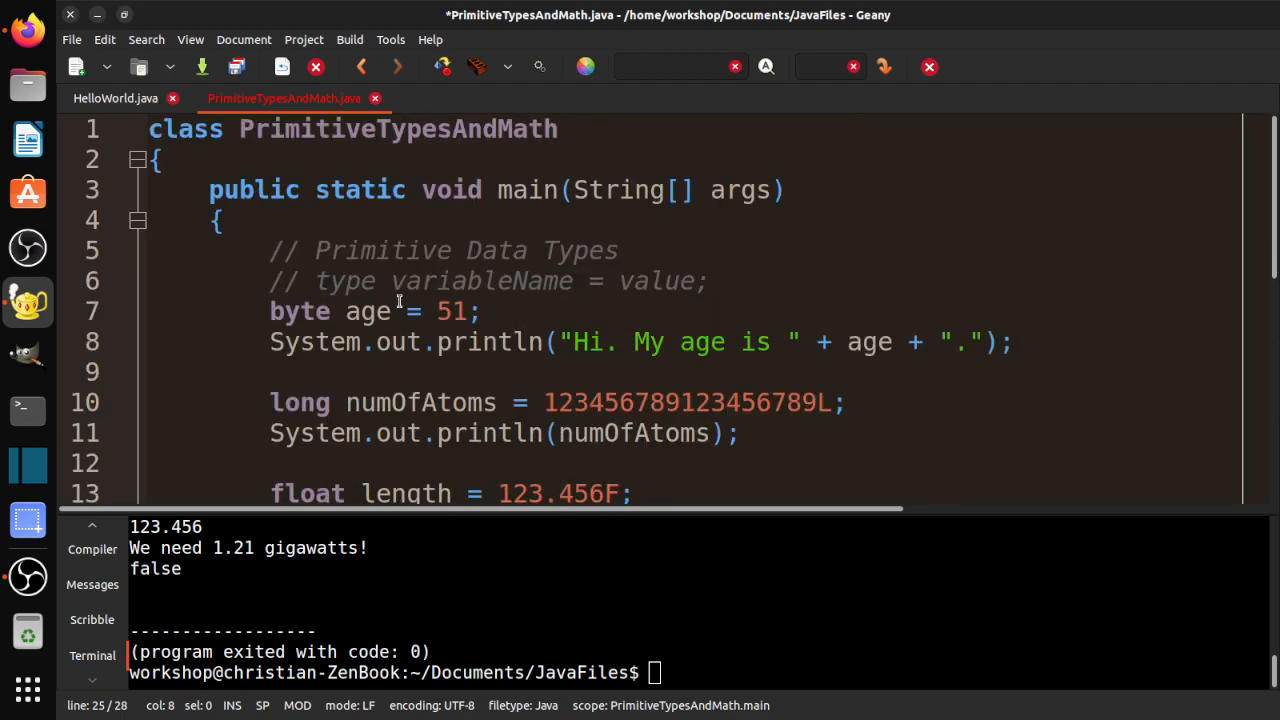
scroll(477, 315, "down", 2)
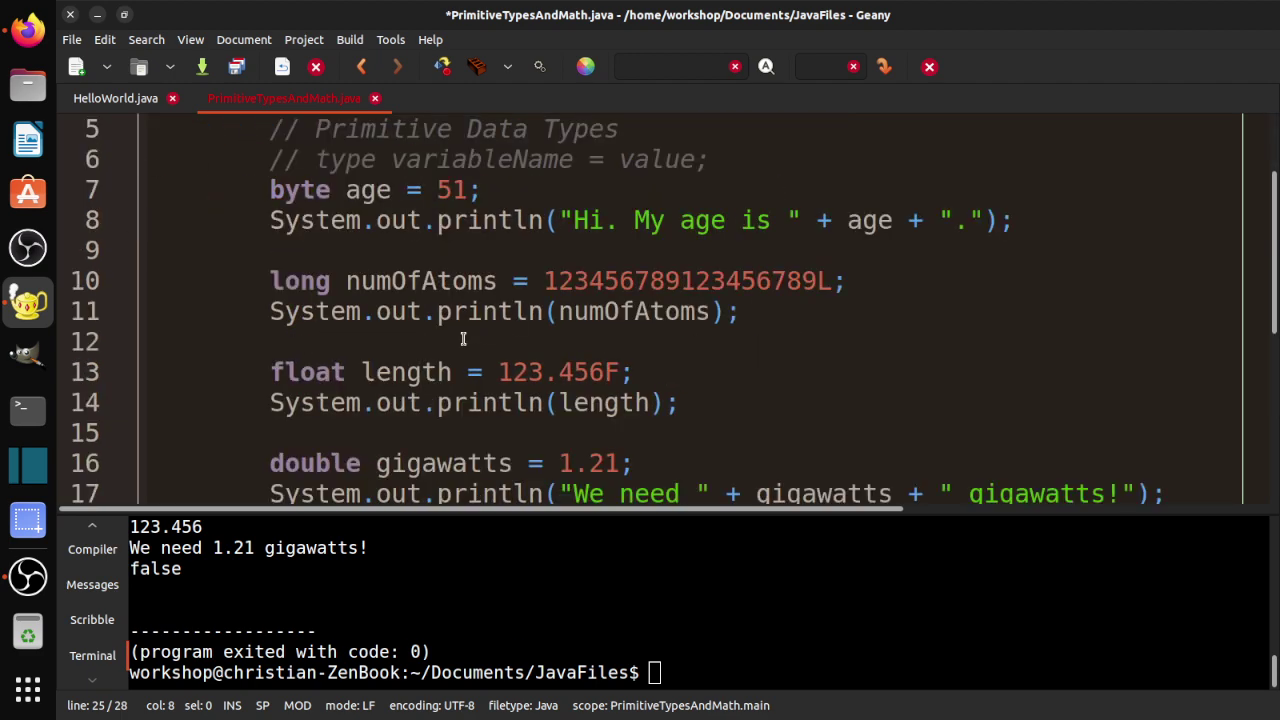
- Insert a space into numOfAtoms on line 10 so it reads num OfAtoms
left_click(393, 281)
left_click_drag(497, 281, 361, 281)
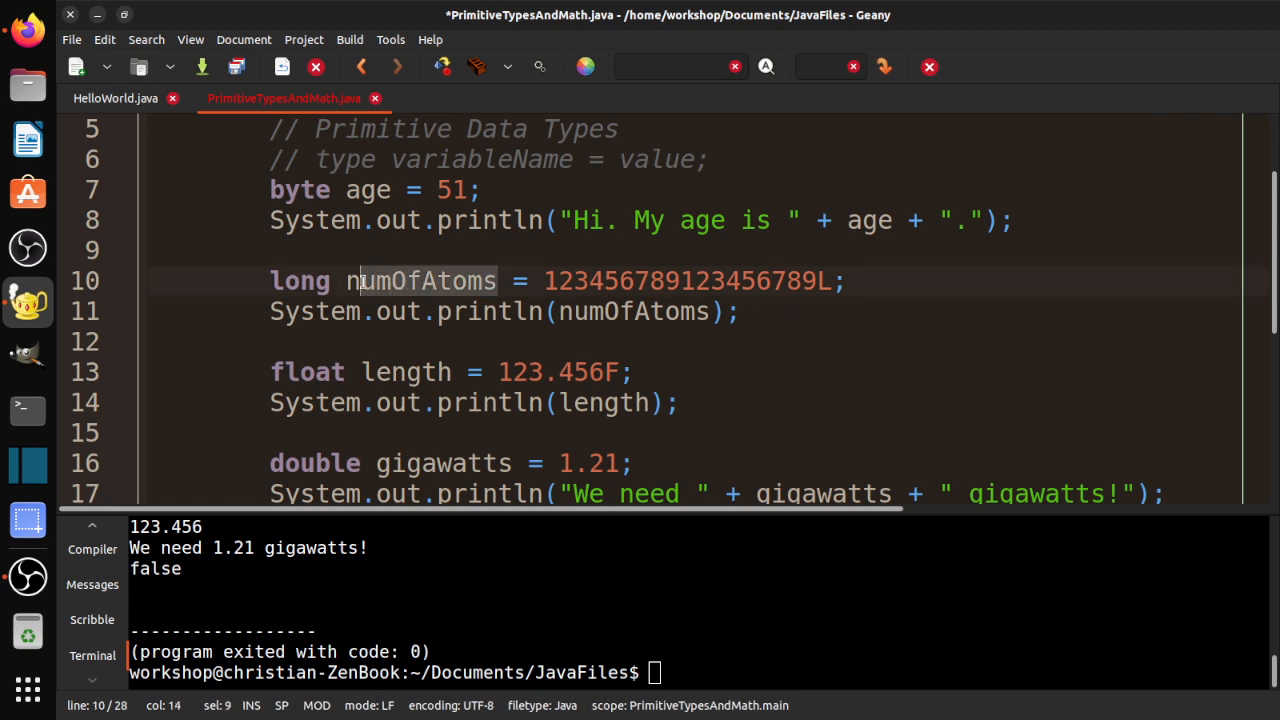
left_click(392, 281)
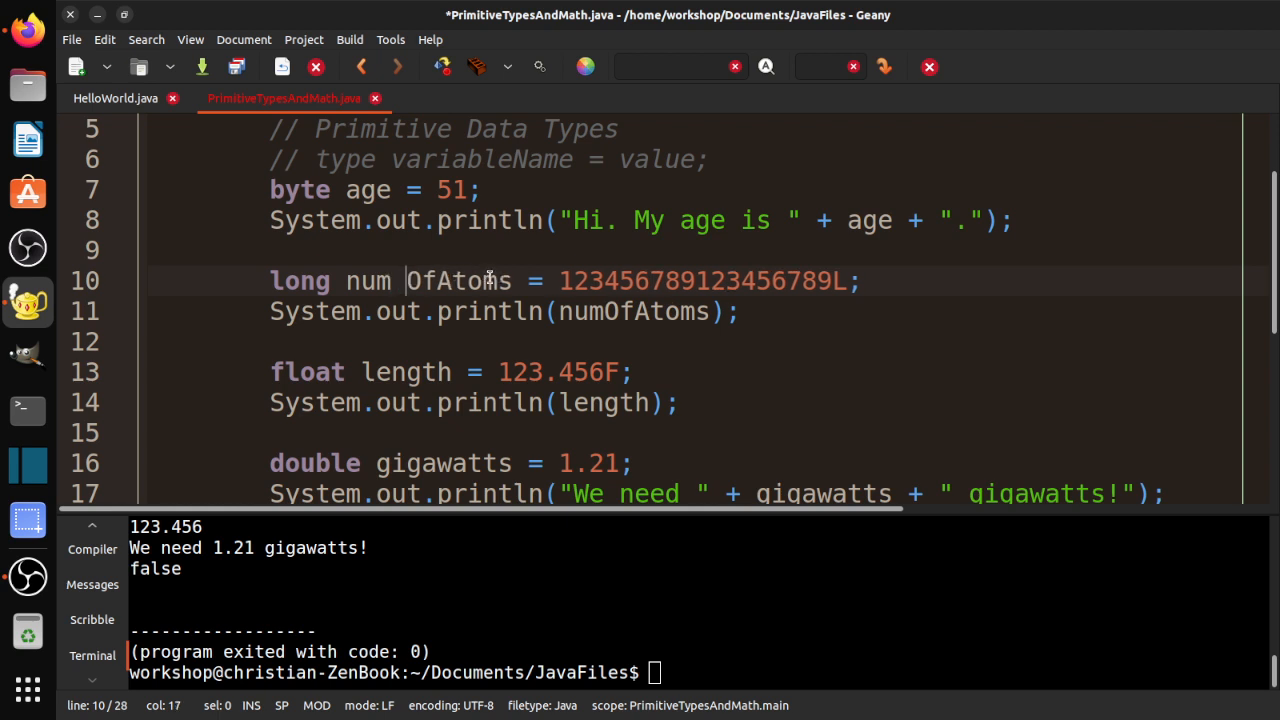
- Save num Of Atoms, compile to get the ';' expected error, and jump to line 10 from the compiler message
key("ctrl+s")
left_click(437, 281)
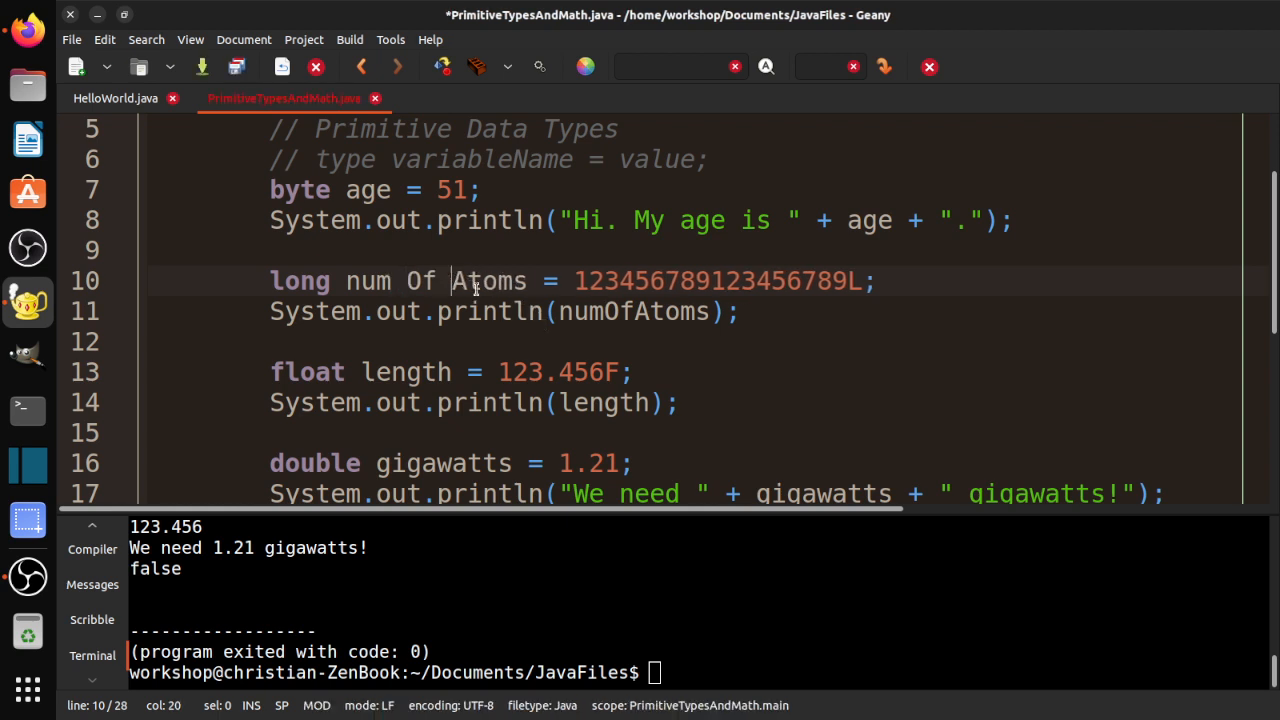
key("ctrl+s")
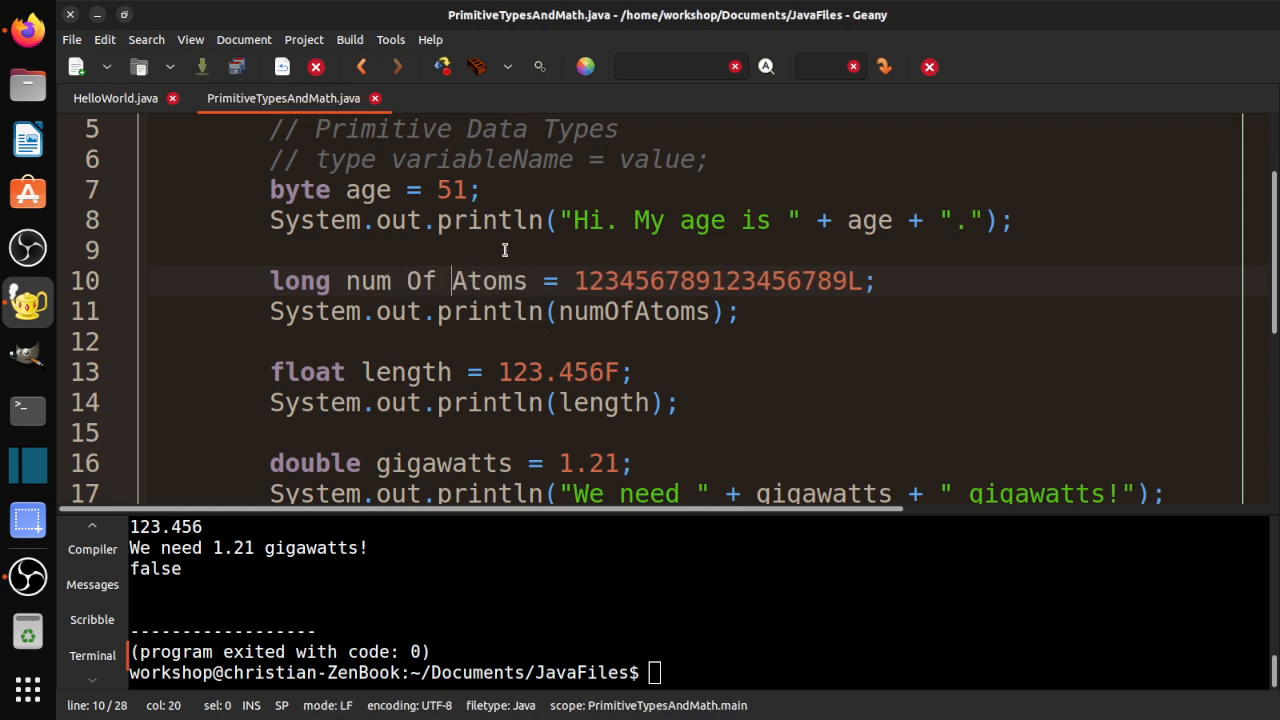
left_click(442, 66)
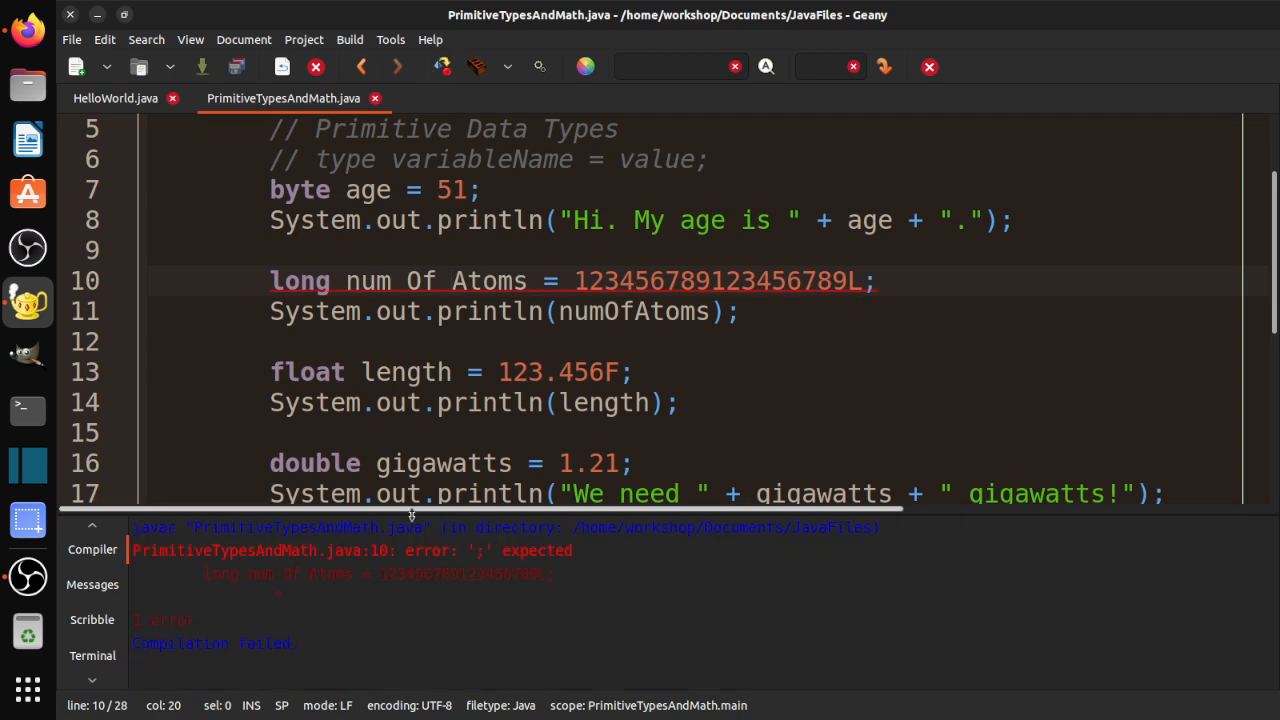
left_click(420, 551)
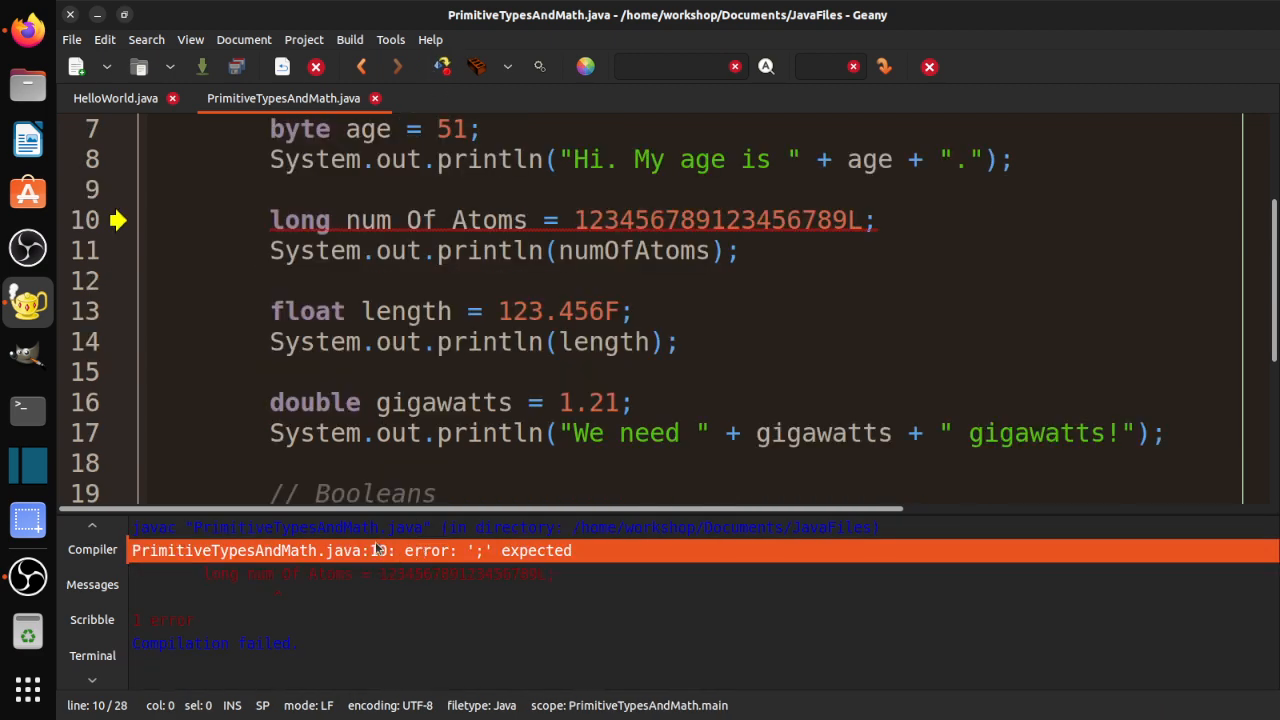
left_click(362, 578)
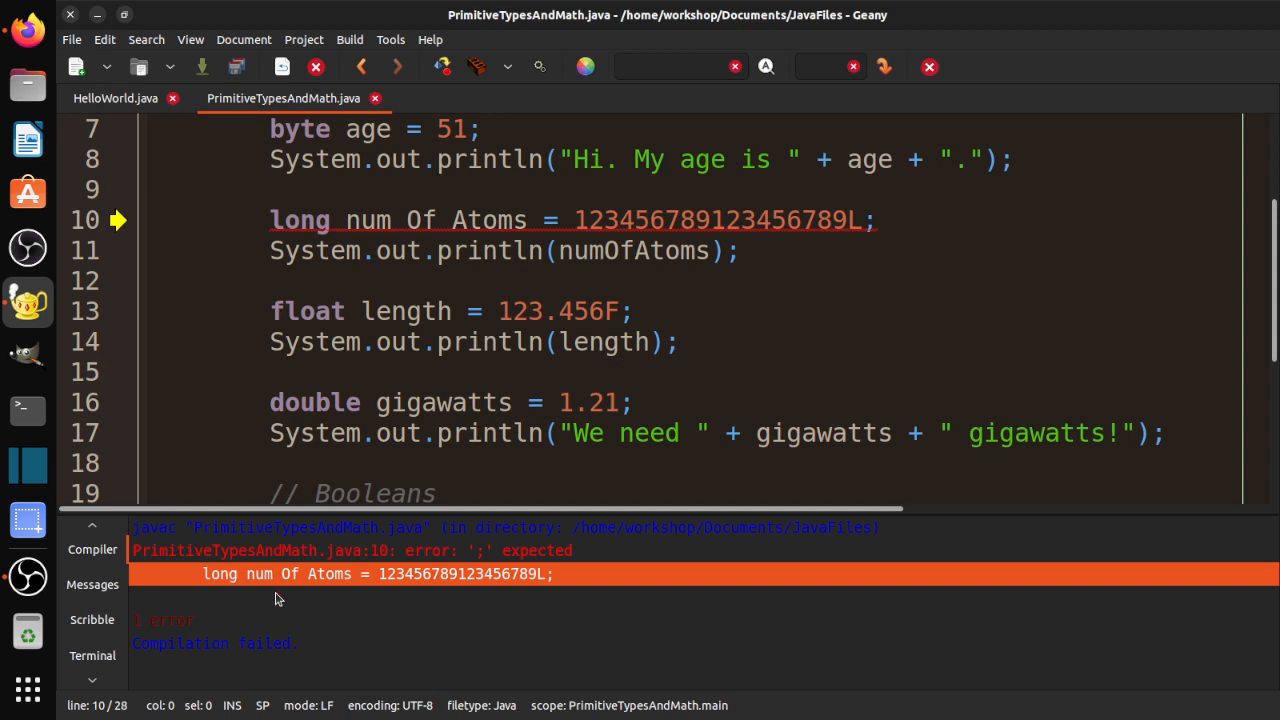
left_click(278, 598)
left_click(280, 582)
- Remove the spaces to restore numOfAtoms and save the corrected file
left_click(408, 220)
key("BackSpace")
key("Right")
key("Right")
key("Right")
key("BackSpace")
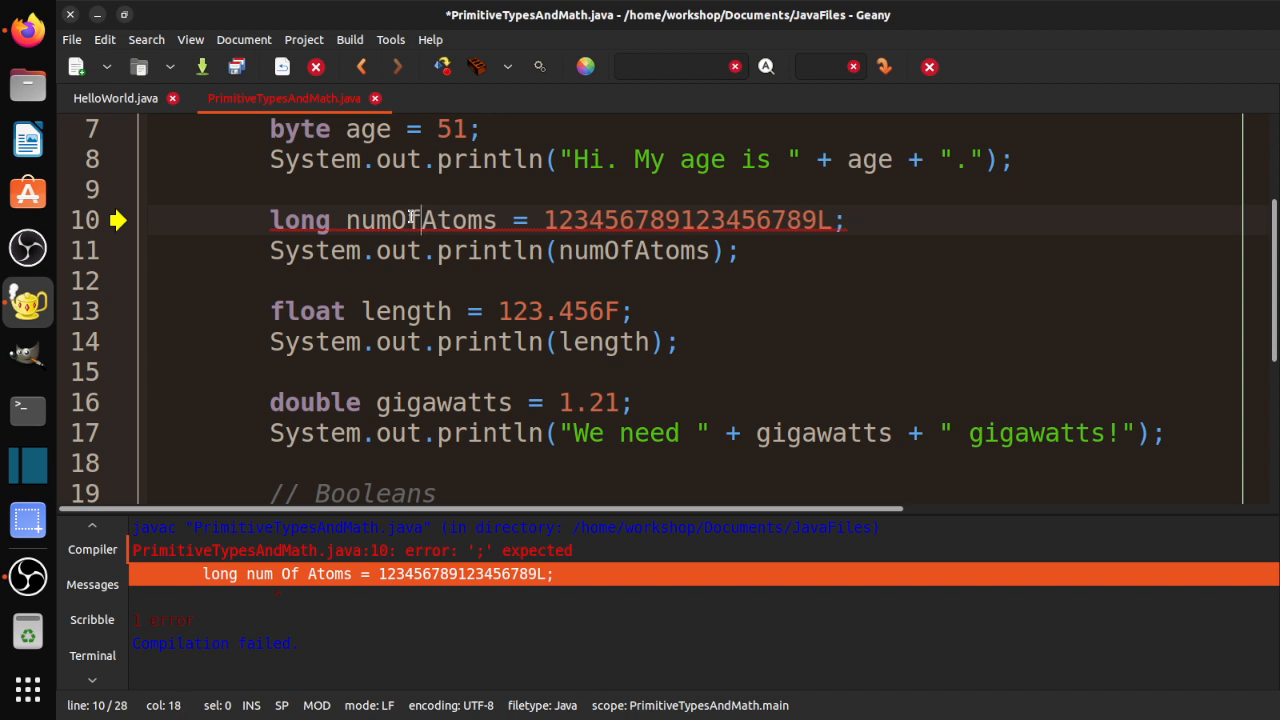
key("ctrl+s")
scroll(554, 311, "down", 2)
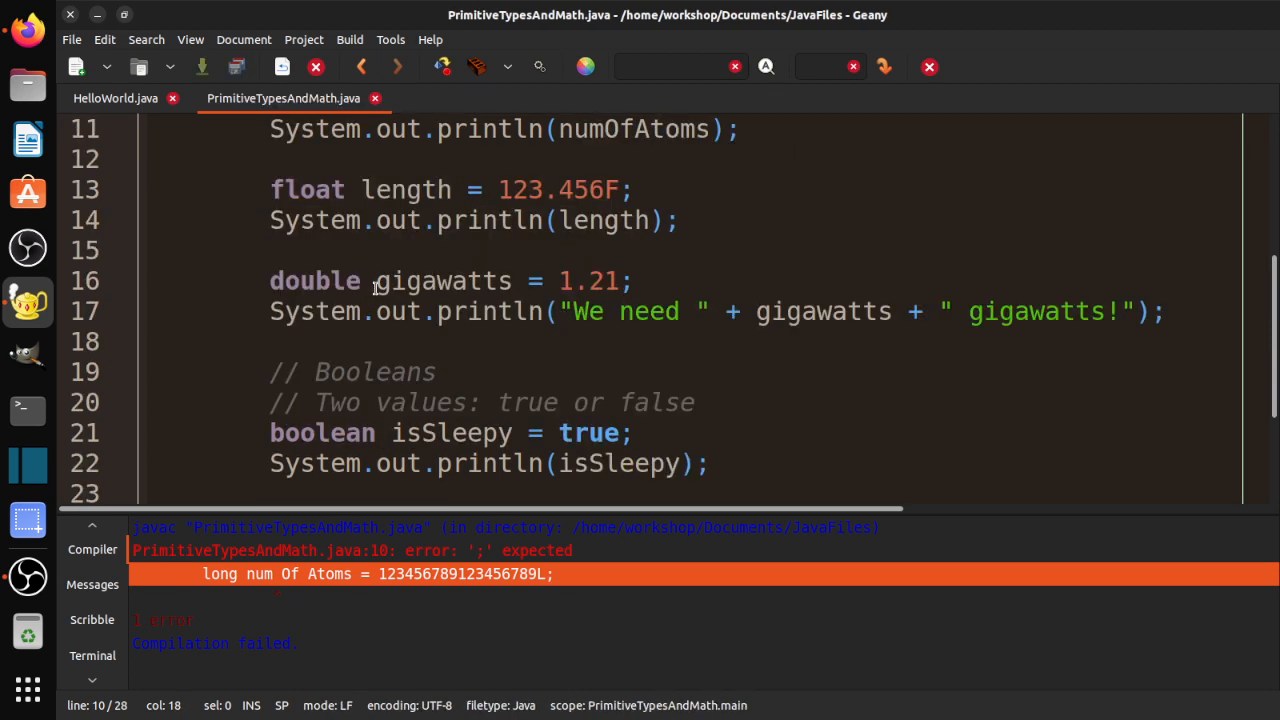
- Rename gigawatts to gigawatts2 on lines 16 and 17, save, compile and run it
left_click(512, 281)
type("2")
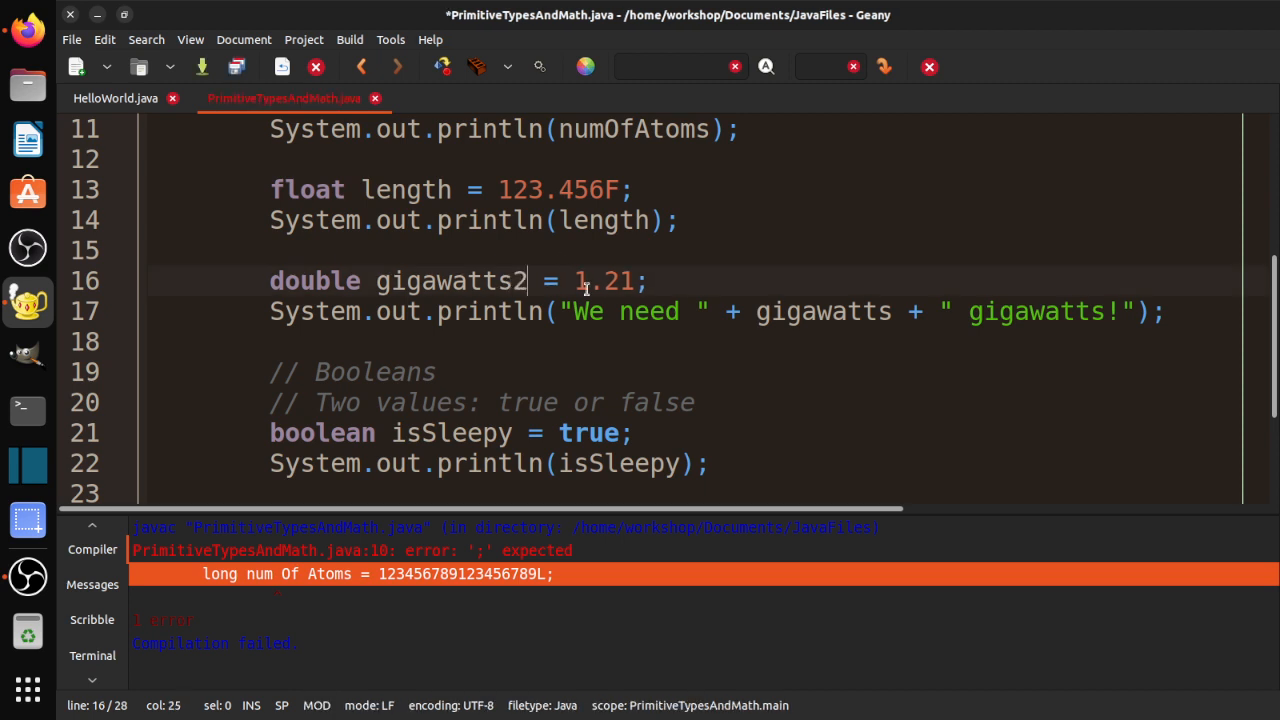
key("ctrl+s")
left_click(442, 66)
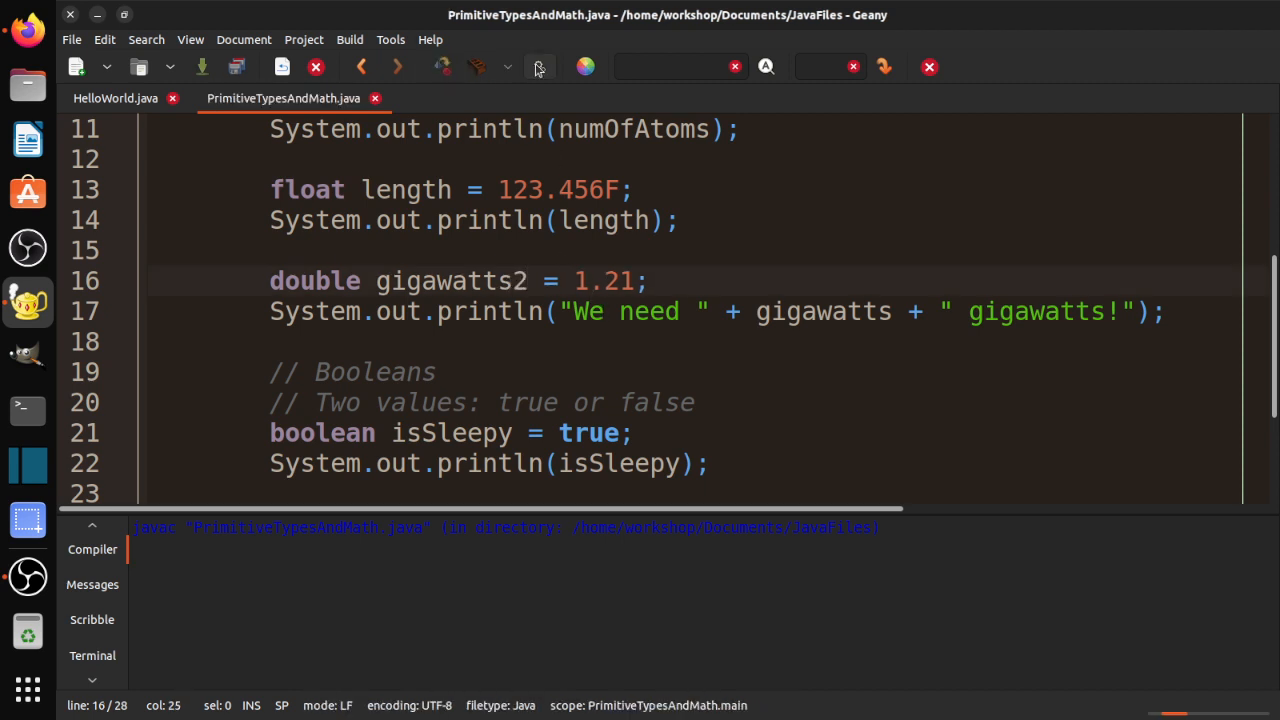
left_click(892, 311)
type("2")
key("ctrl+s")
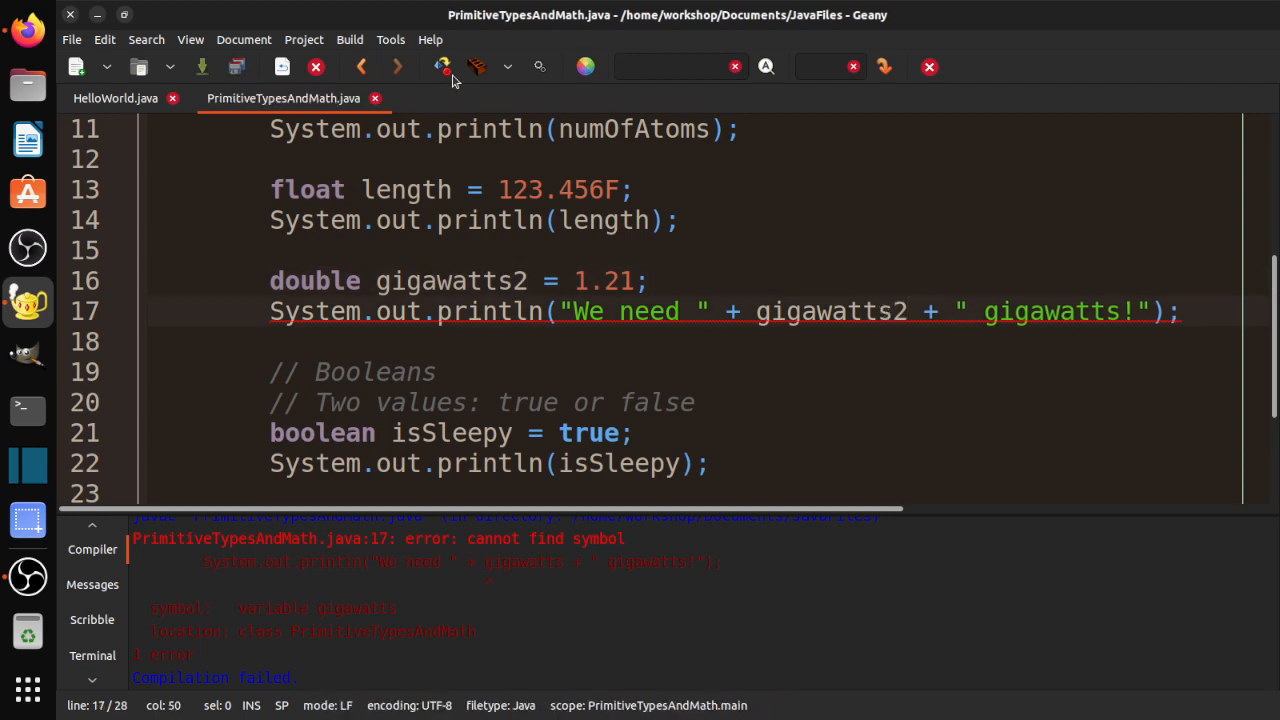
left_click(442, 66)
left_click(540, 66)
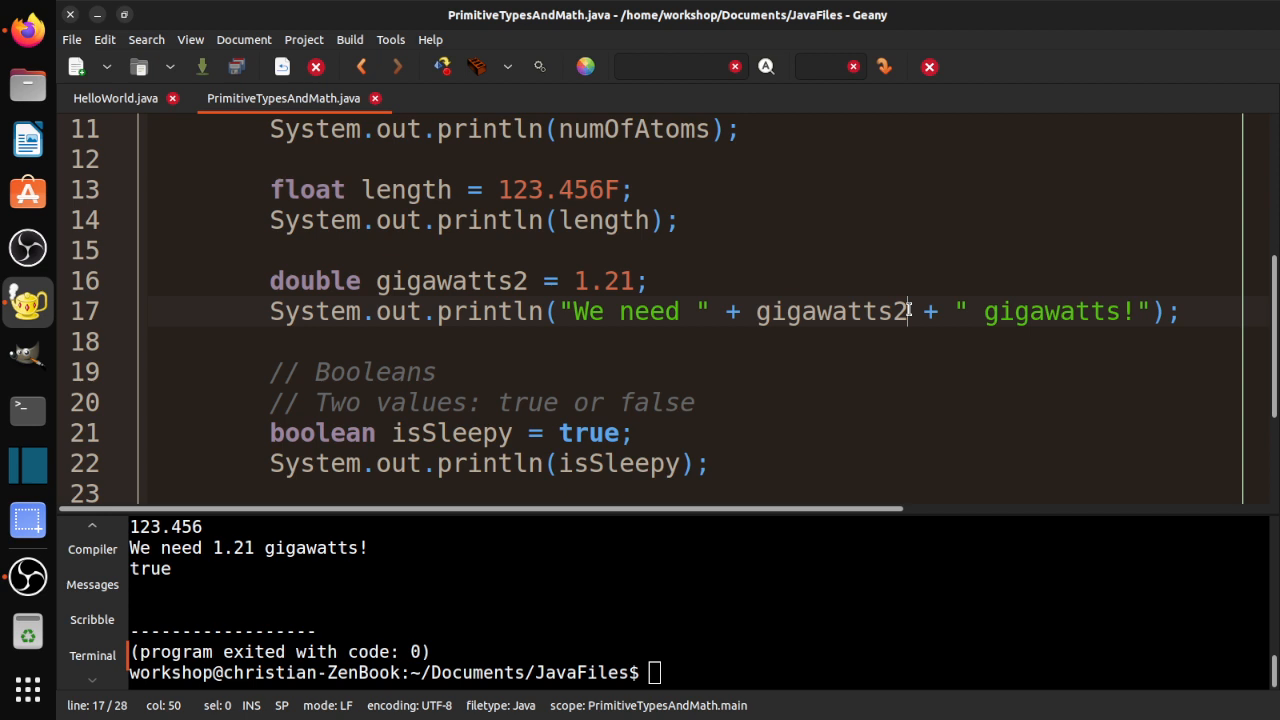
- Remove the trailing 2 on both lines to restore gigawatts and save
key("BackSpace")
left_click(527, 283)
key("BackSpace")
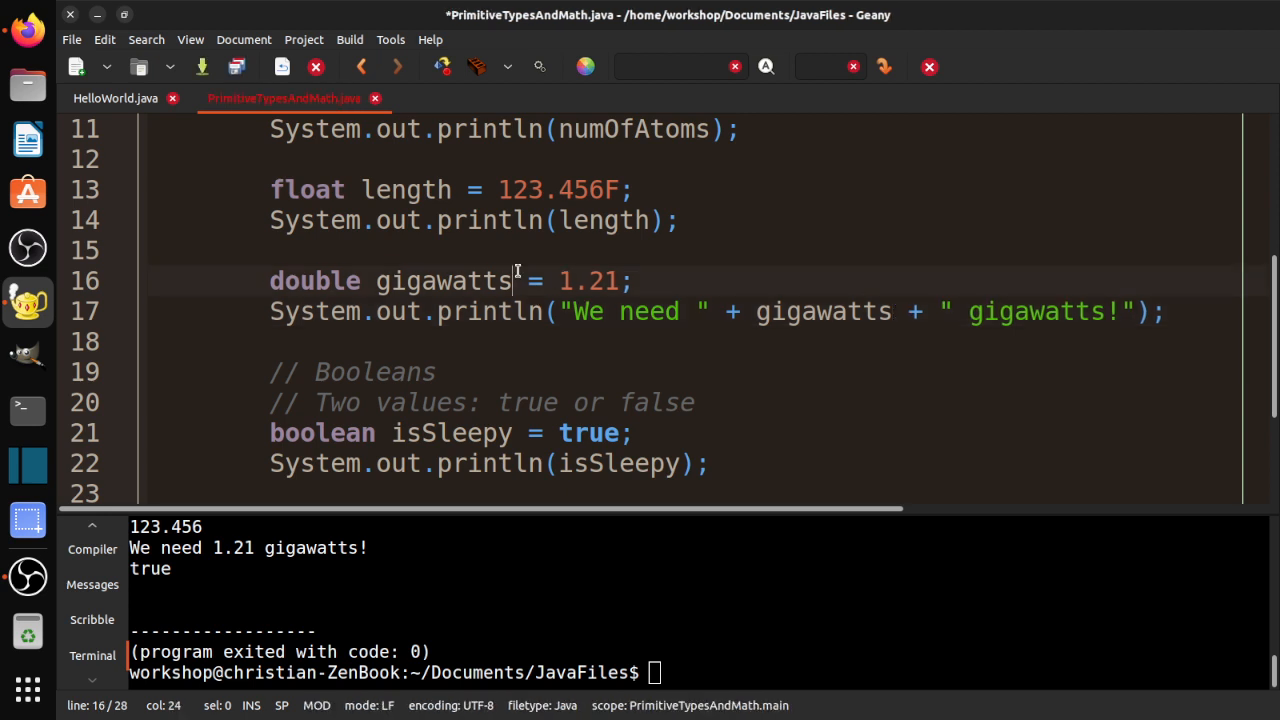
key("ctrl+s")
- Rename it to 2gigawatts, compile, and inspect the resulting "not a statement" errors on line 16
left_click(377, 283)
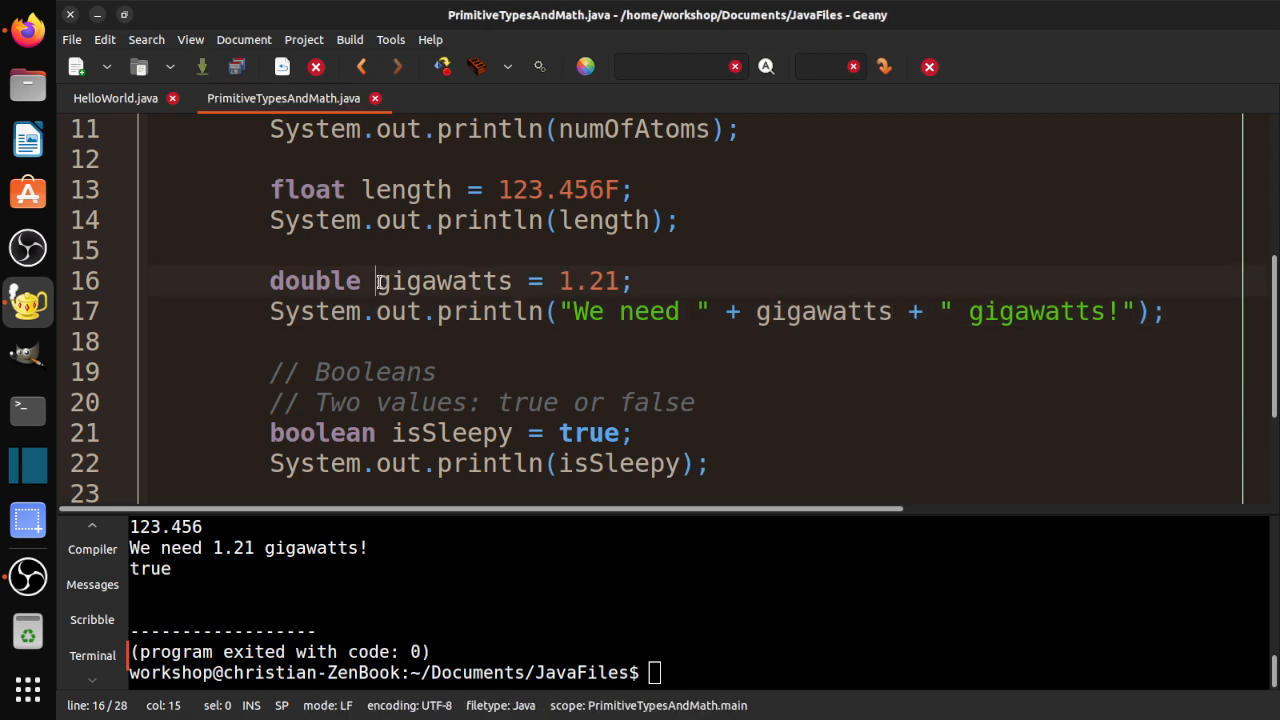
type("2")
key("ctrl+s")
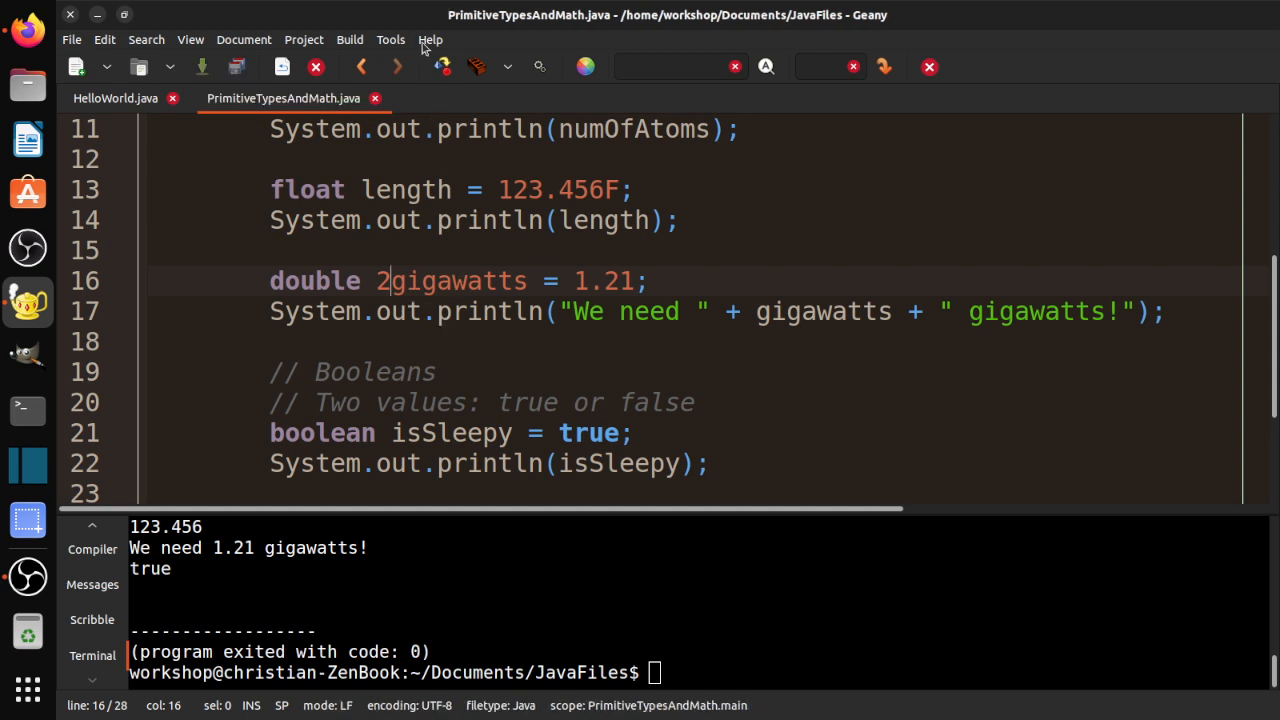
left_click(437, 67)
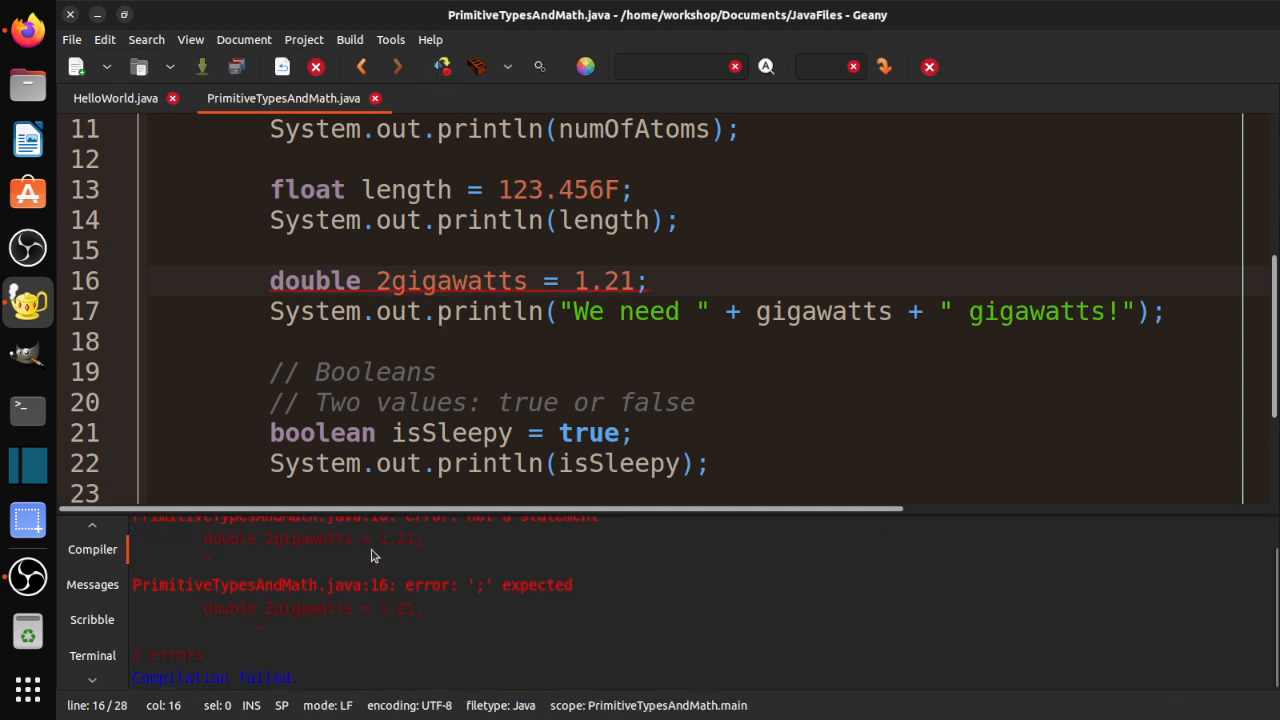
left_click(452, 552)
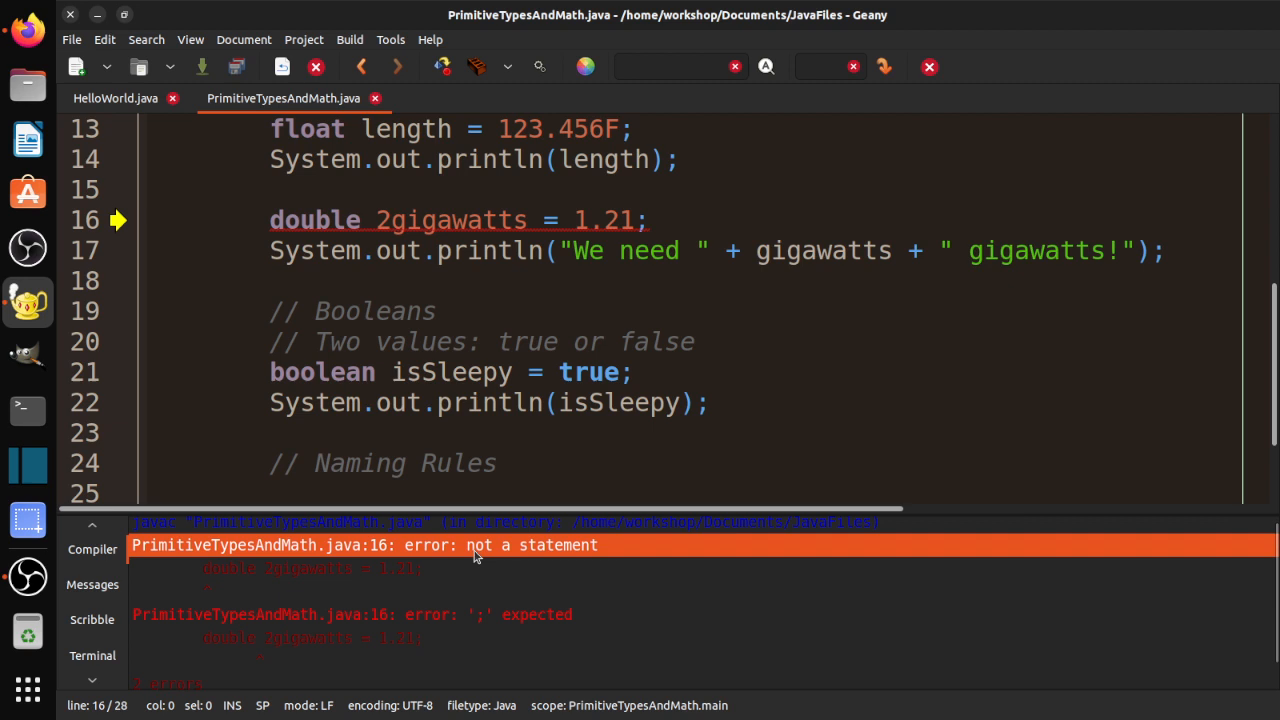
left_click(280, 572)
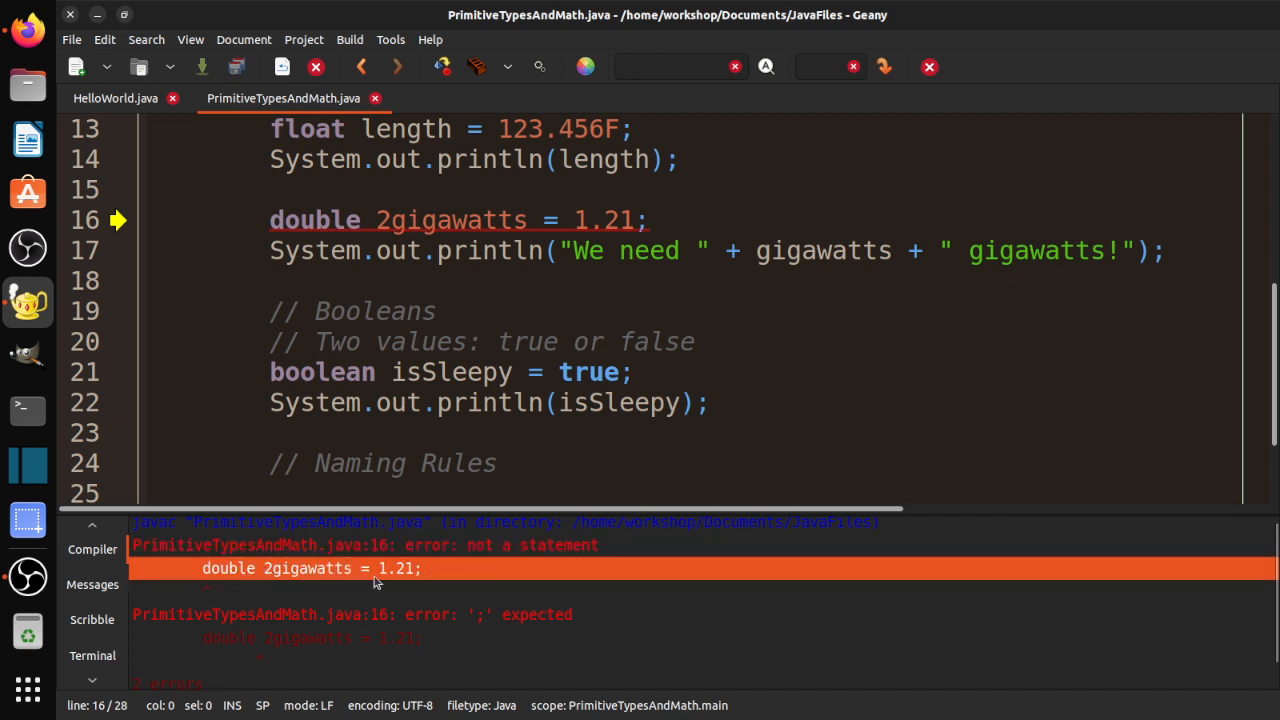
- Delete the leading 2 to restore gigawatts, save and compile successfully
left_click(391, 222)
key("BackSpace")
key("ctrl+s")
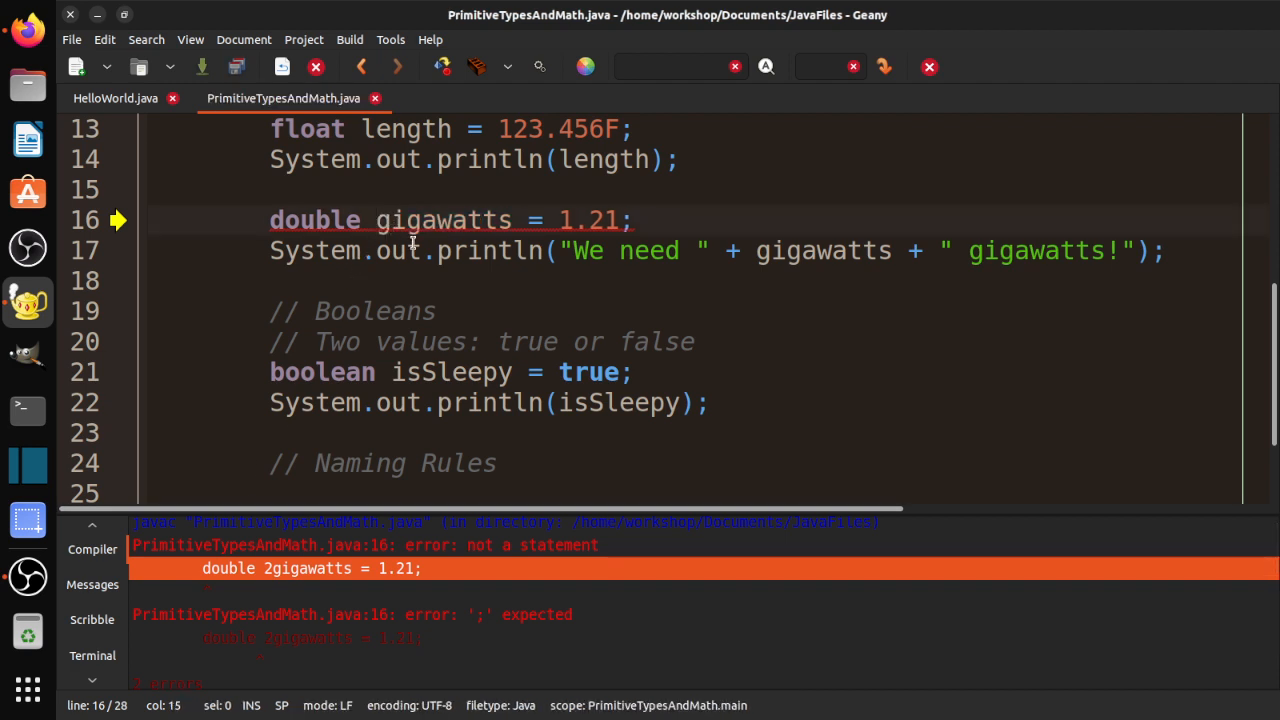
left_click(437, 64)
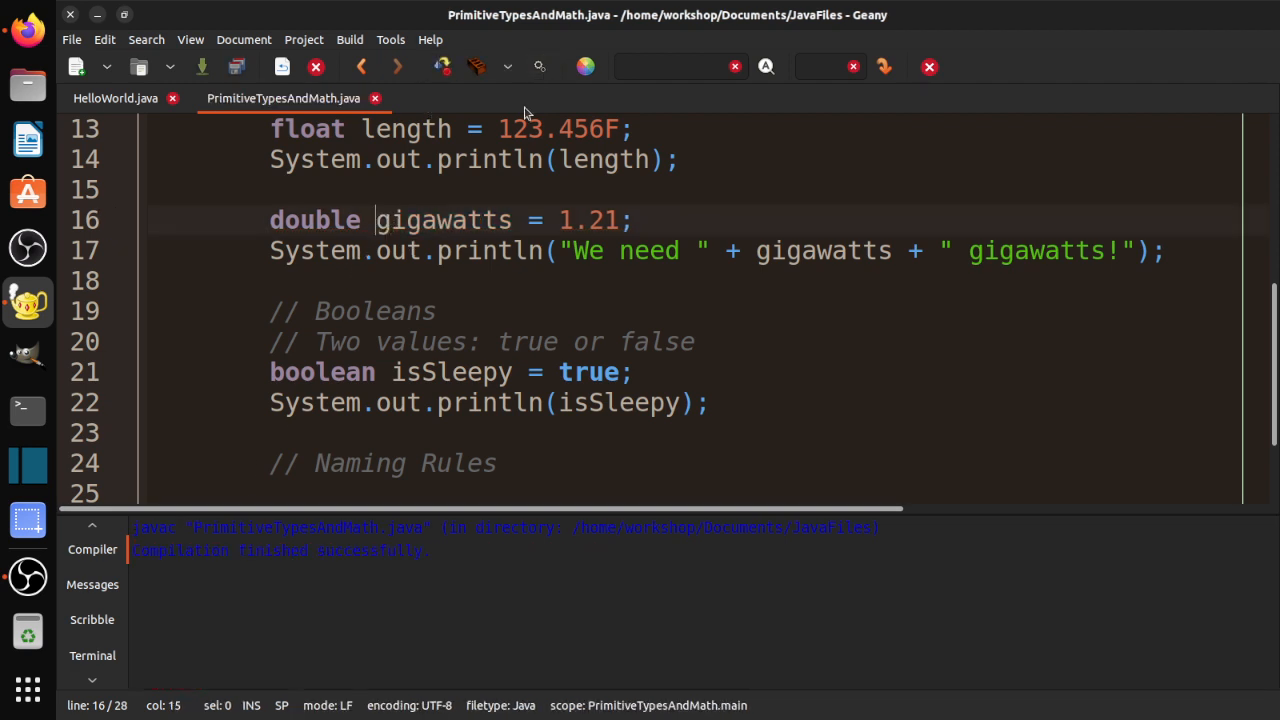
scroll(464, 367, "down", 2)
- Add the 'no spaces' and 'capitalize internal words' comments, highlighting the O in numOfAtoms
left_click(463, 376)
type("/")
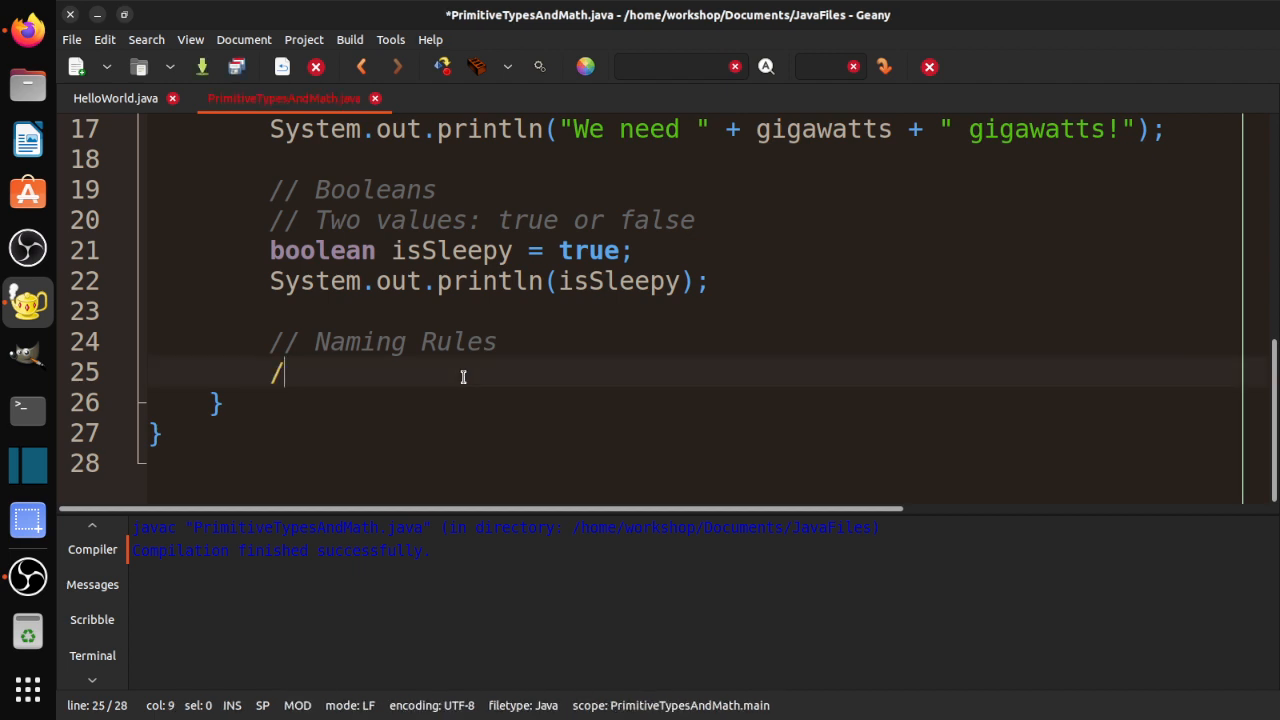
type("/ No spaces")
key("Return")
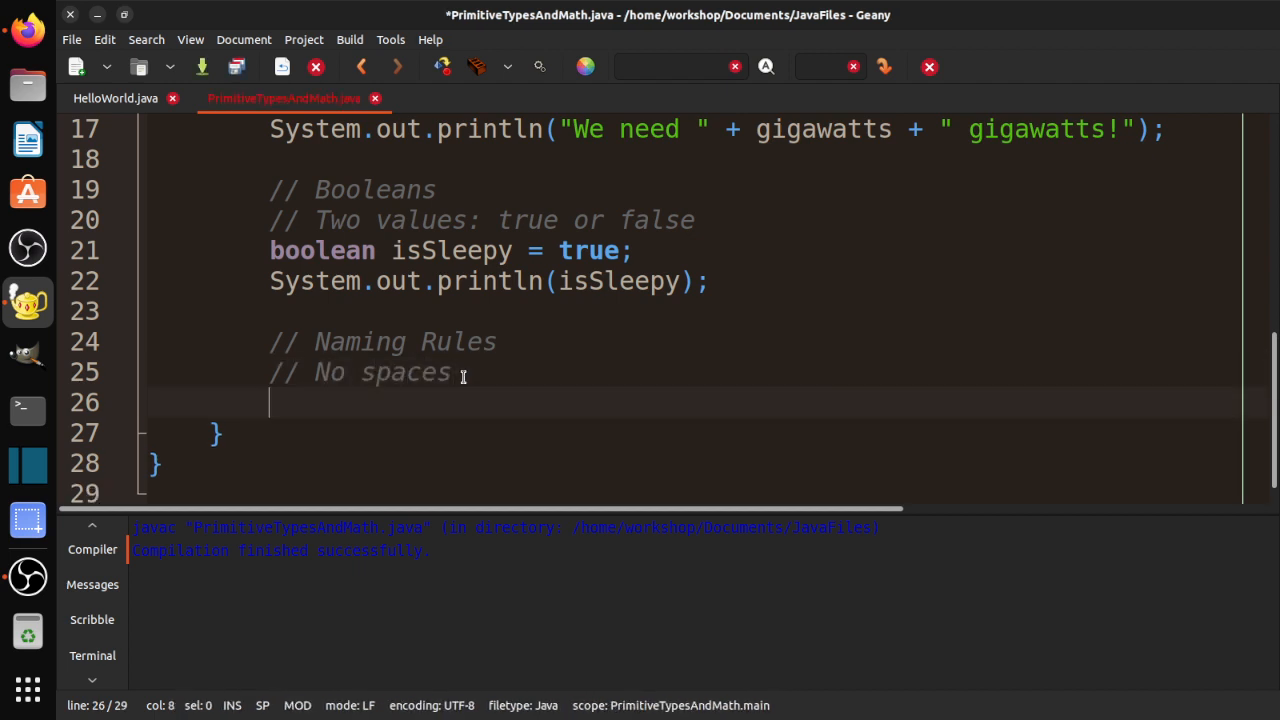
type("// Capital")
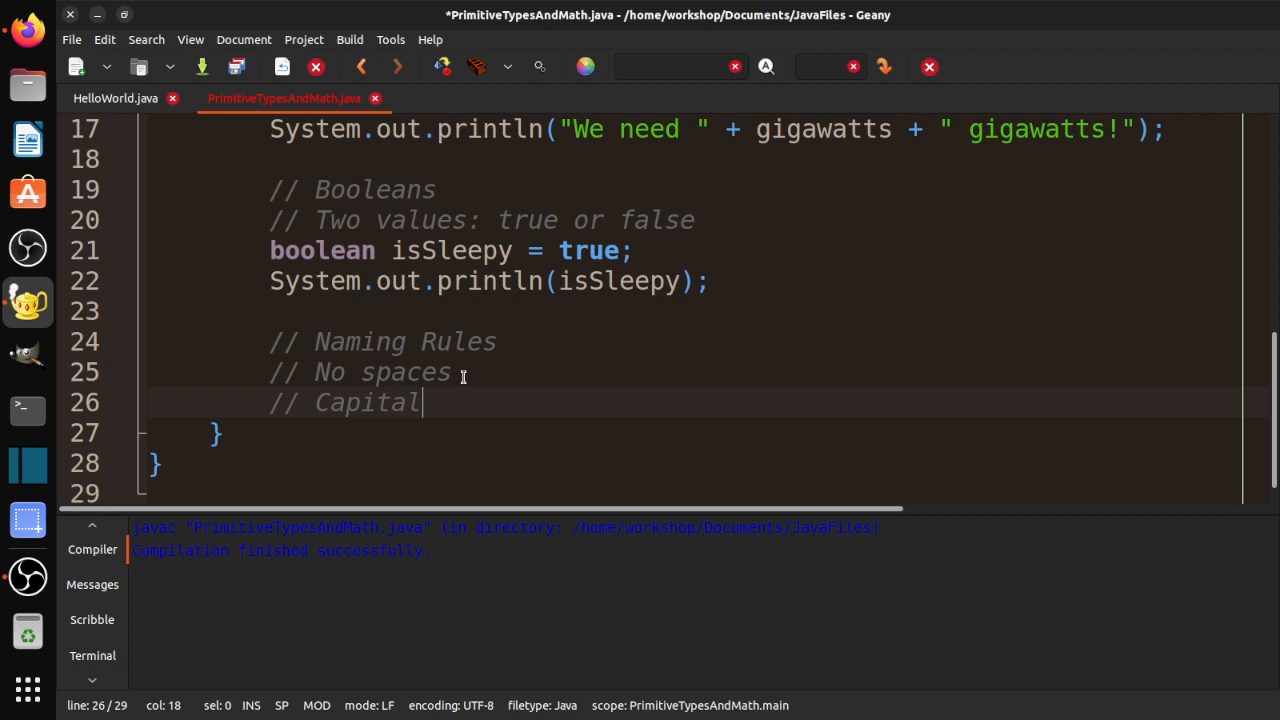
type("ize internal word")
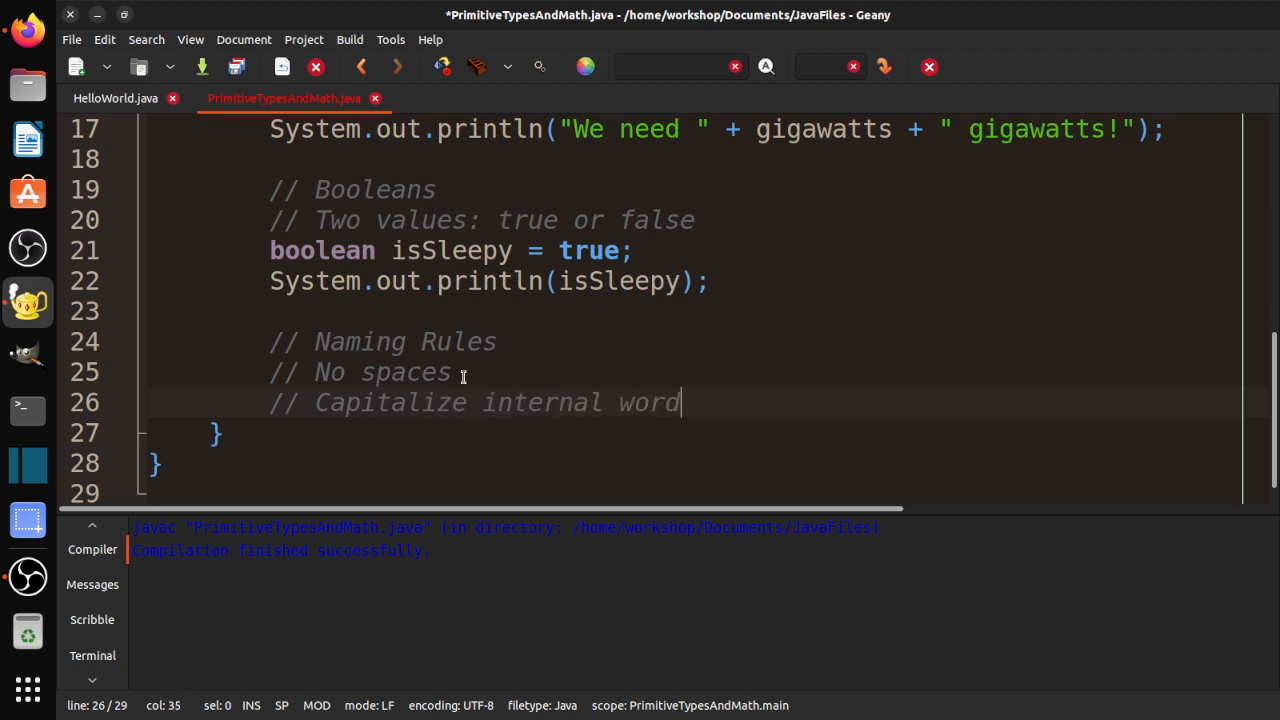
type("s")
scroll(460, 374, "up", 3)
scroll(445, 350, "up", 2)
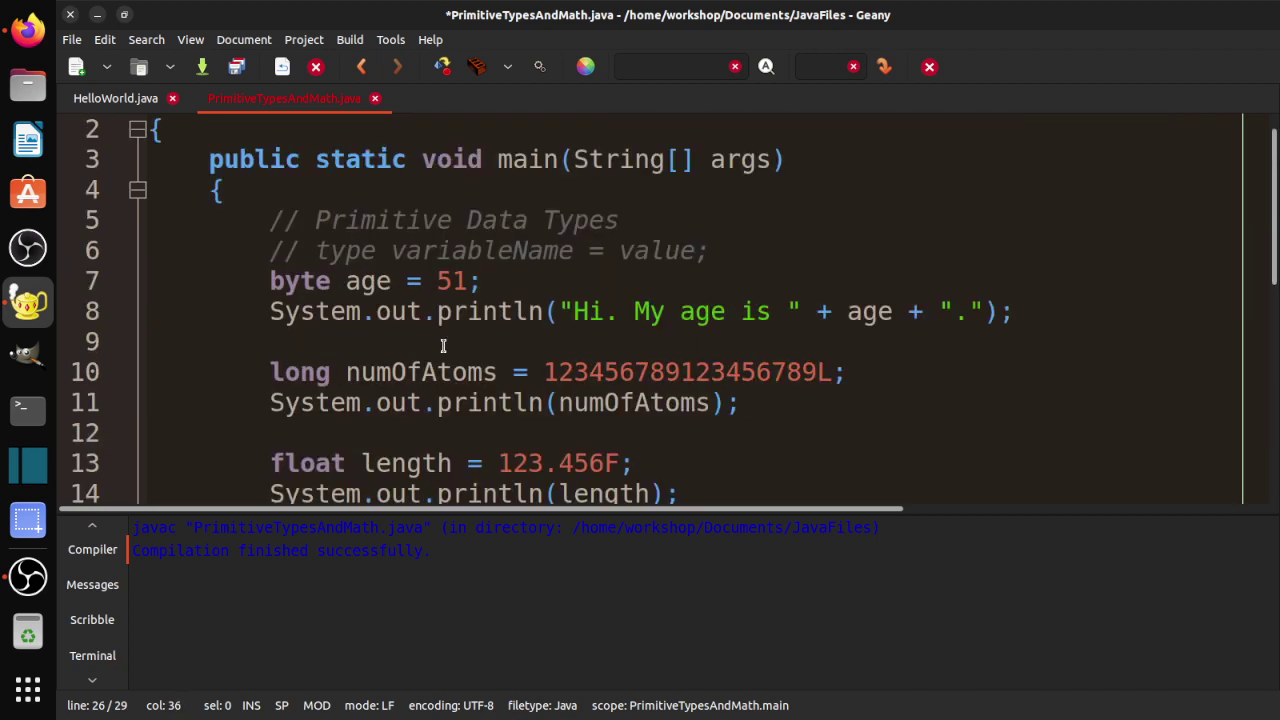
scroll(370, 374, "up", 1)
left_click(348, 370)
left_click(348, 402)
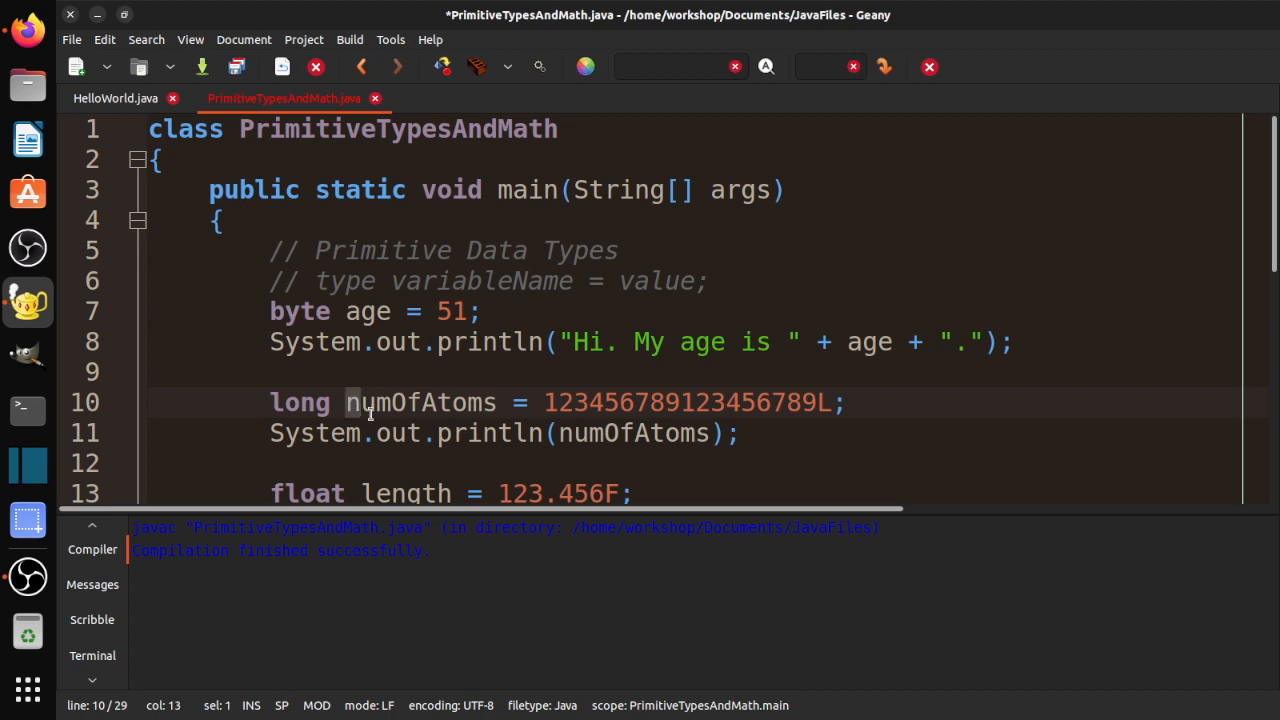
left_click_drag(392, 402, 432, 402)
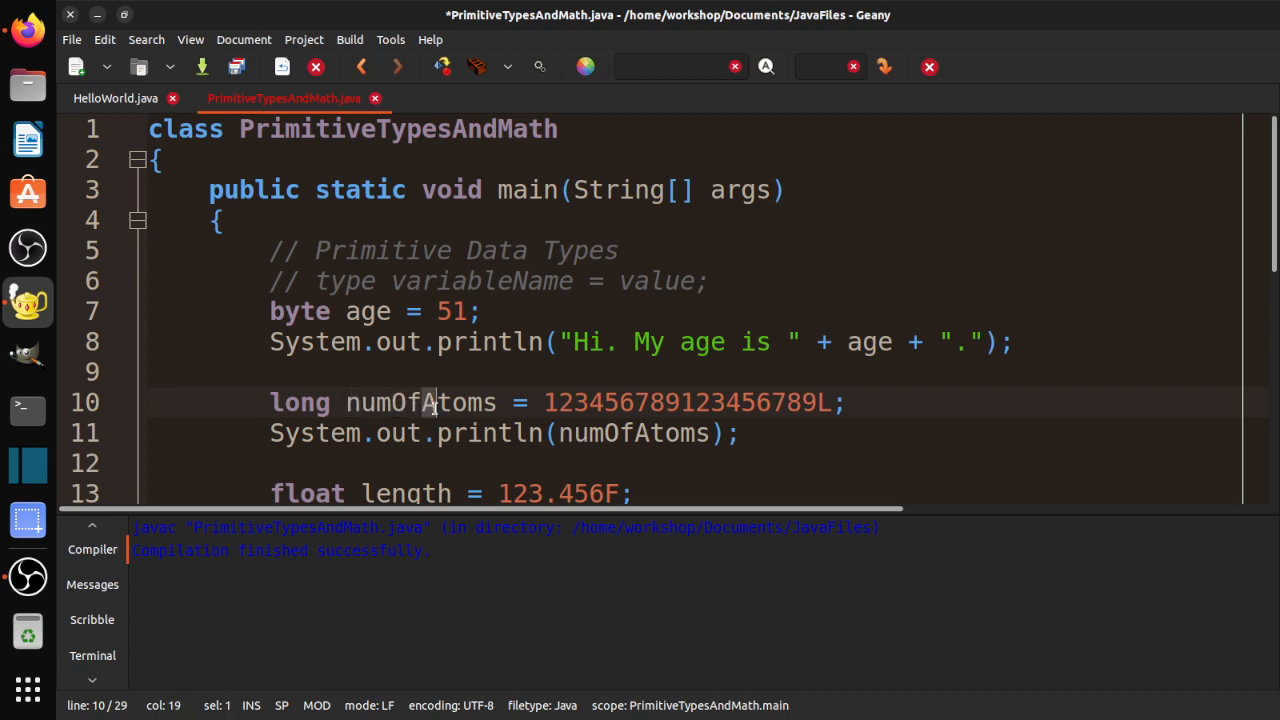
scroll(571, 400, "down", 3)
scroll(577, 400, "down", 3)
- Add the 'cannot start with a number' comment and a blank line after the rules
left_click(716, 372)
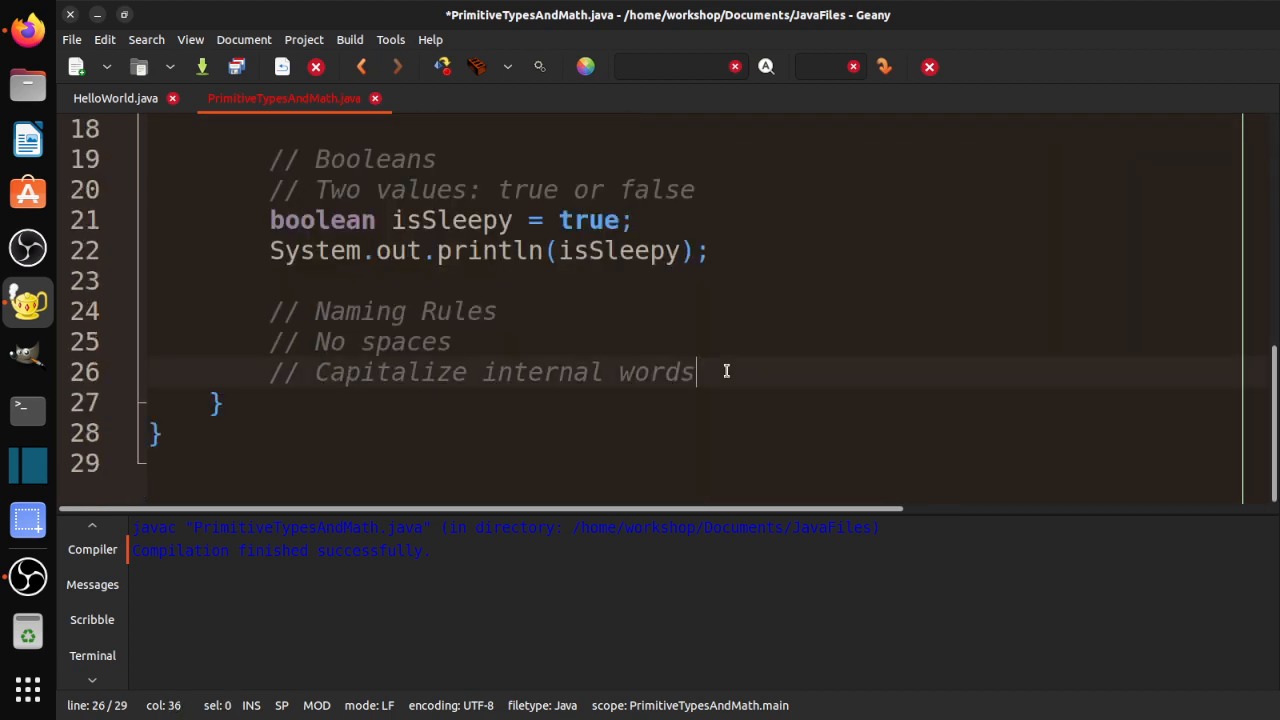
key("Return")
type("#")
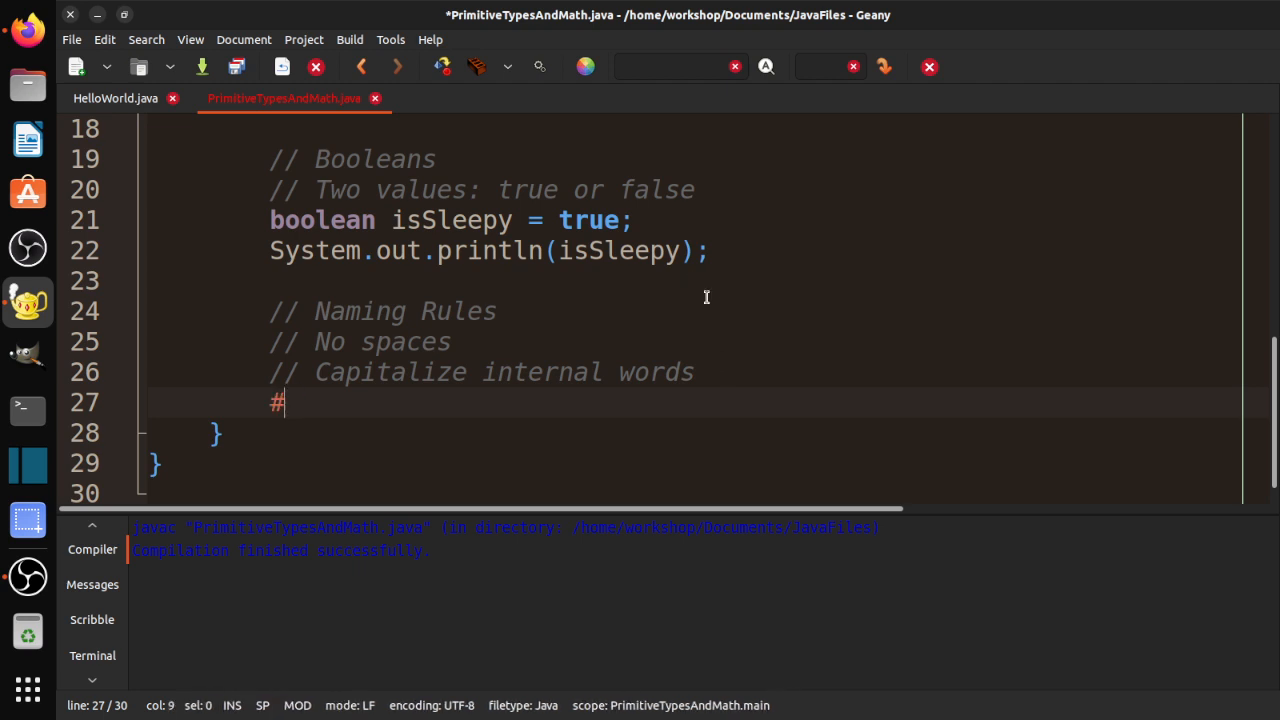
key("BackSpace")
type("// Cannot sta")
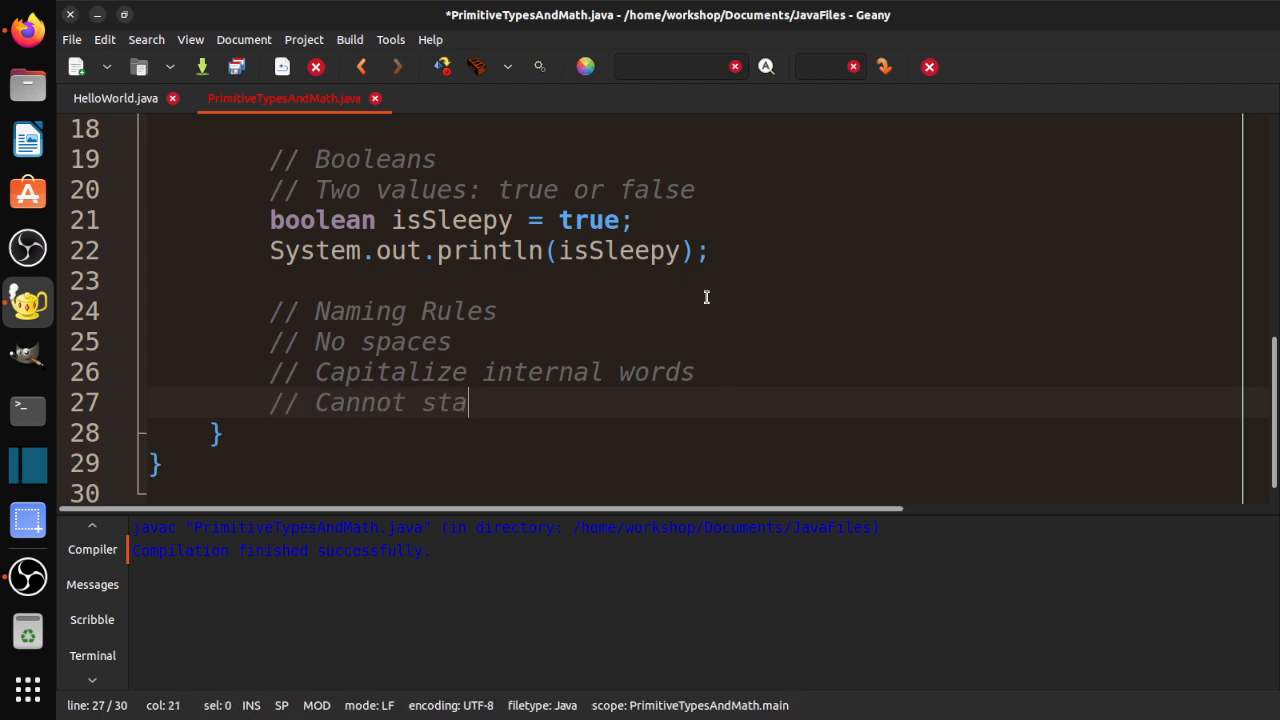
type("rt with a number")
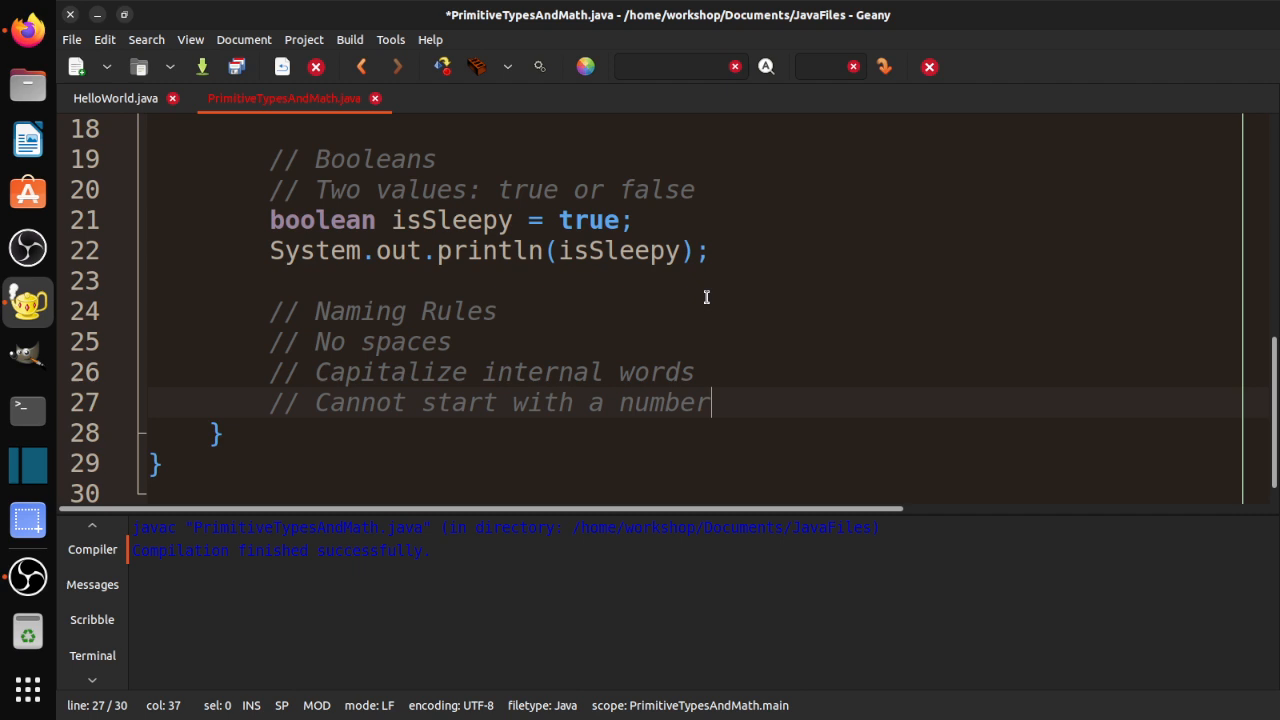
key("Return")
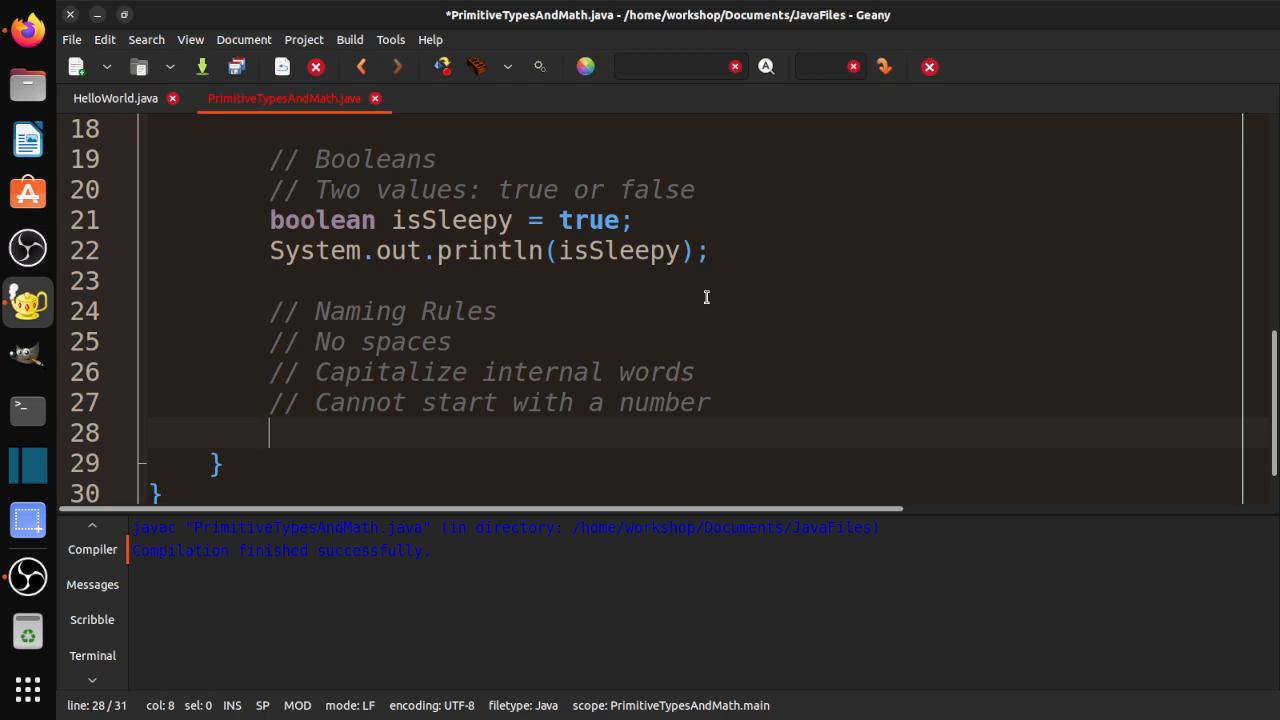
scroll(588, 282, "up", 6)
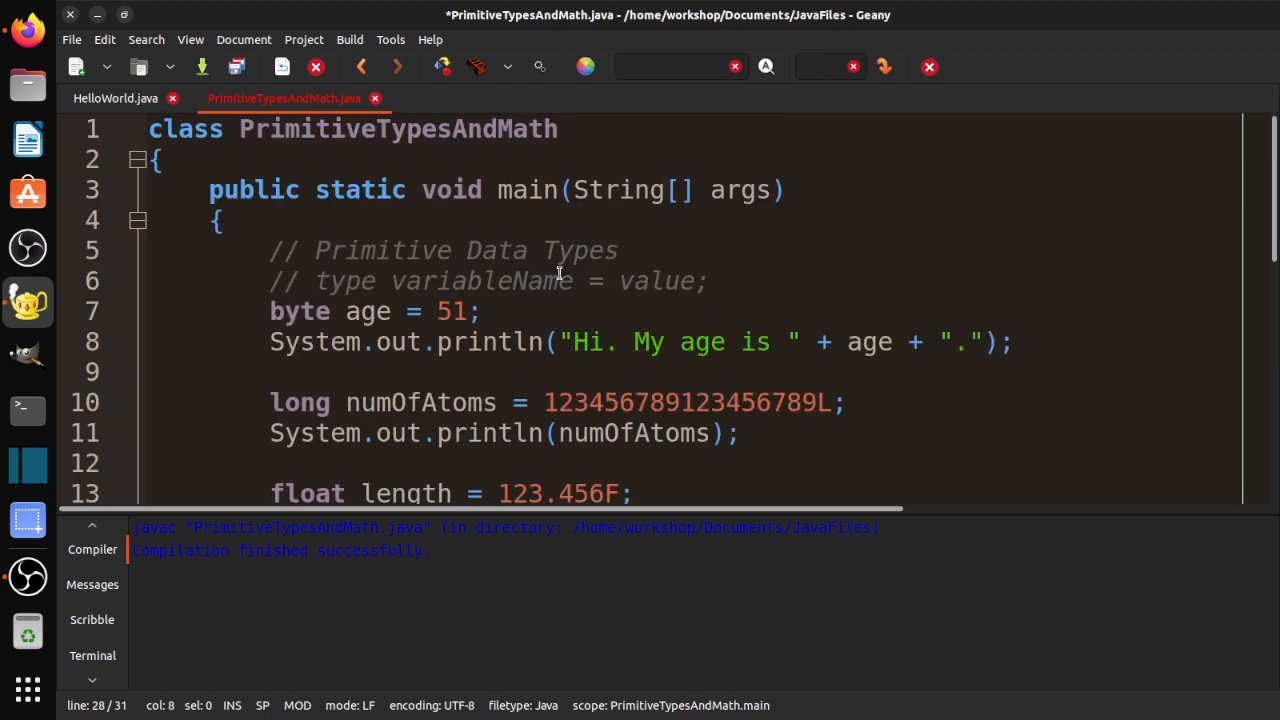
scroll(611, 302, "down", 2)
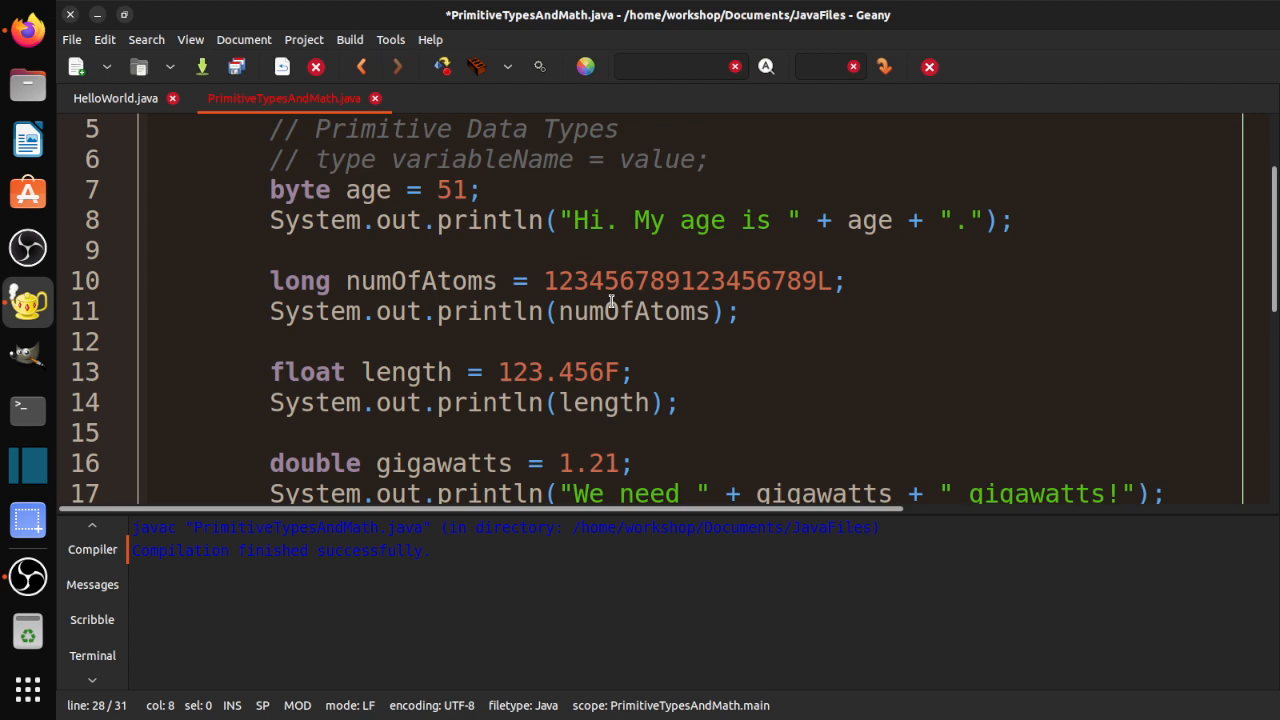
scroll(611, 302, "down", 3)
scroll(611, 302, "down", 2)
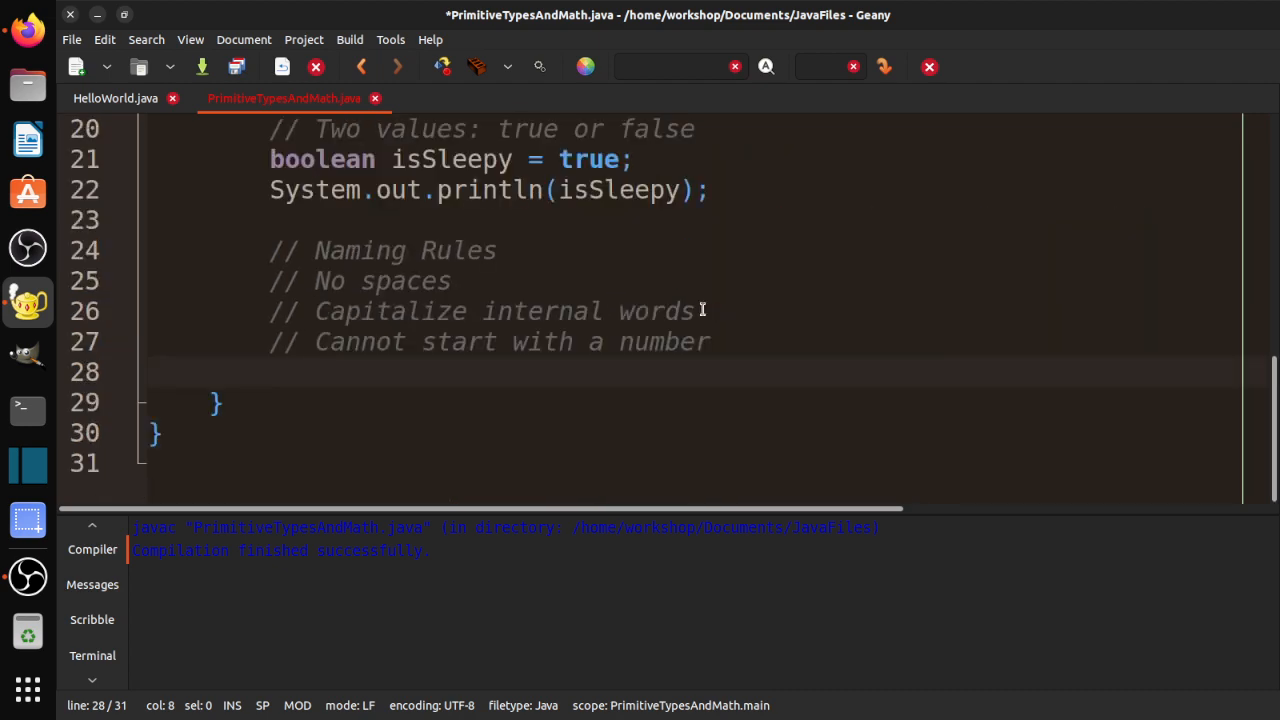
scroll(608, 320, "up", 2)
scroll(607, 315, "up", 4)
scroll(607, 320, "up", 2)
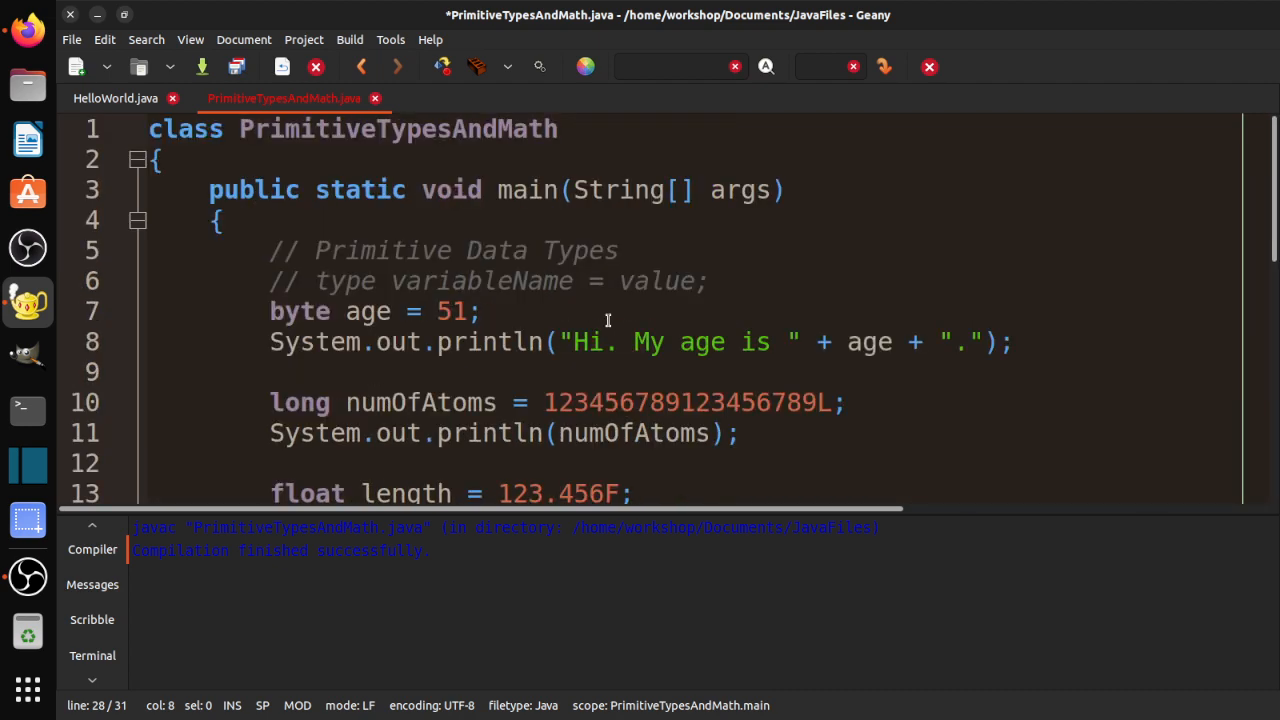
scroll(607, 320, "down", 6)
- Insert another empty line after the naming-rule comments before main's closing brace
key("Return")
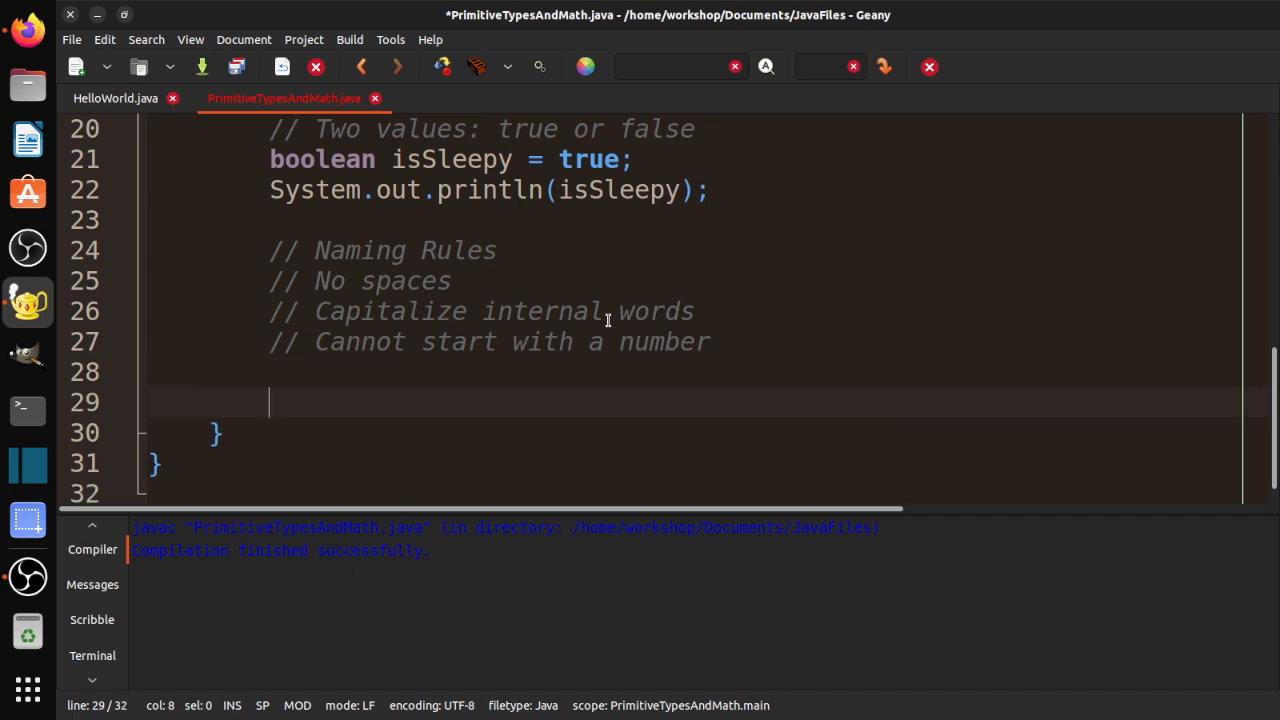
type("//")
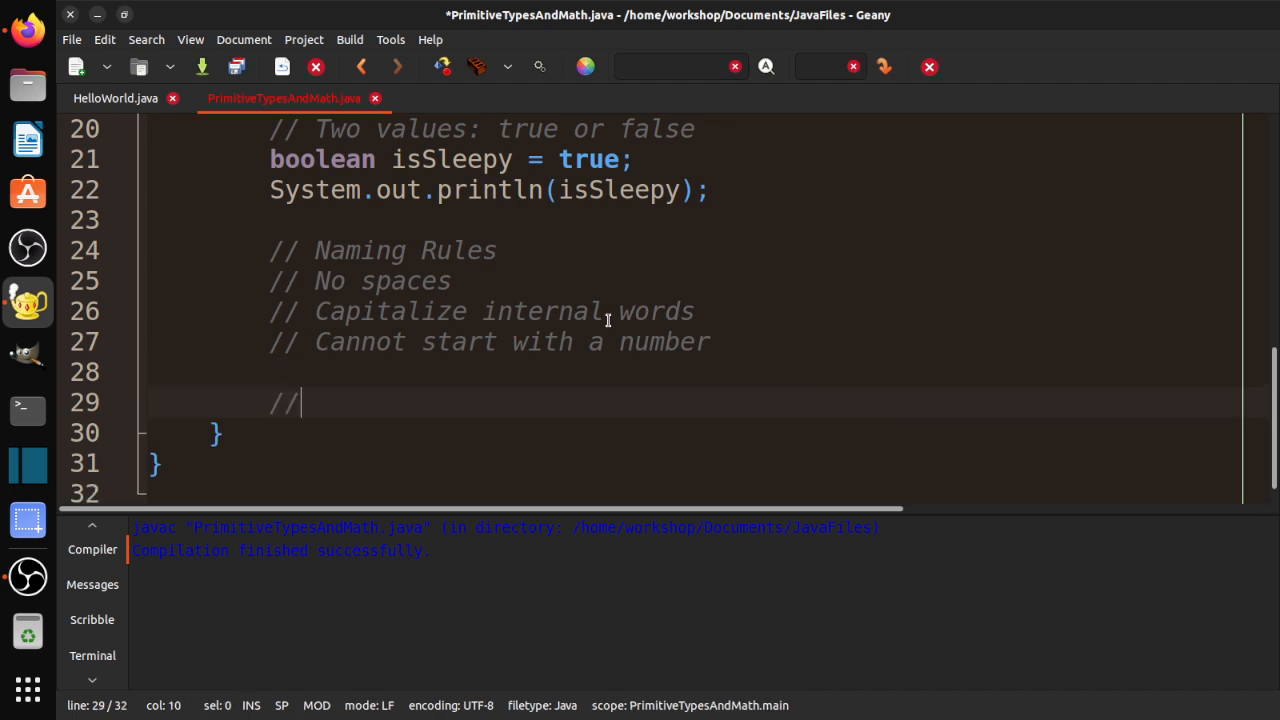
type(" Math")
- Write the // Math section: int x = 5, int y = 10, int z = x + y, System.out.println(z)
key("Return")
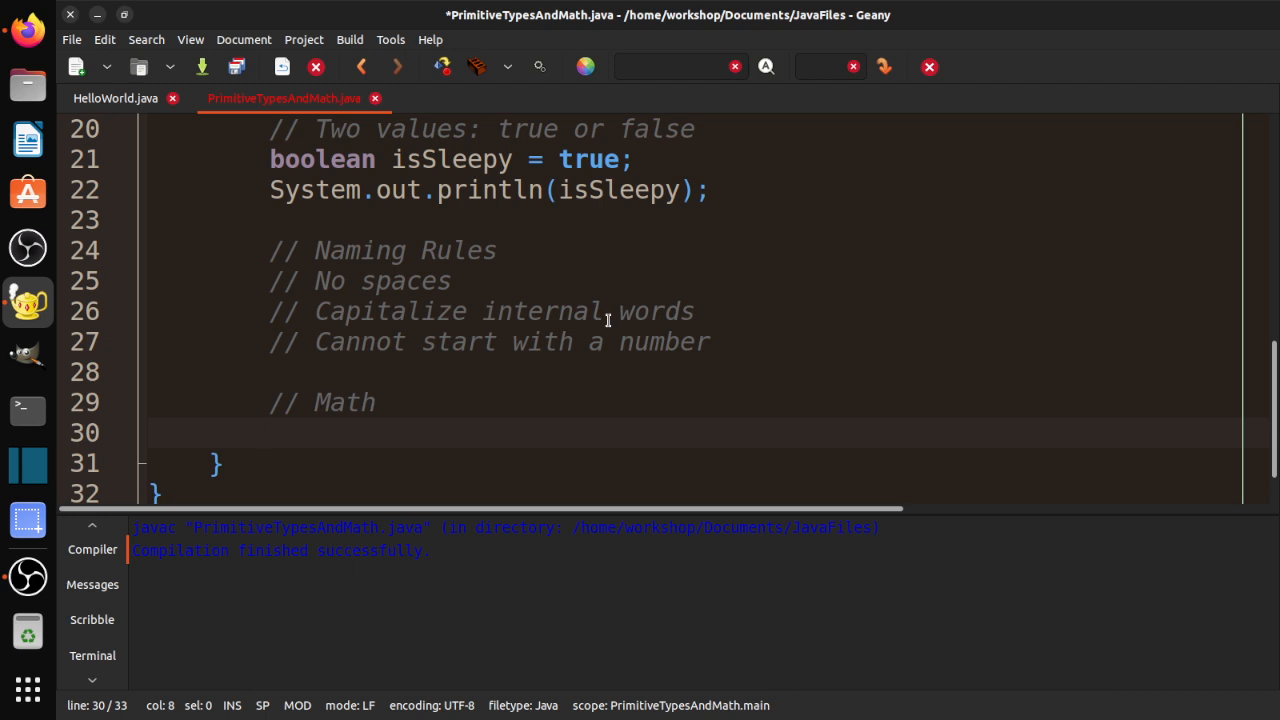
type("int x = ")
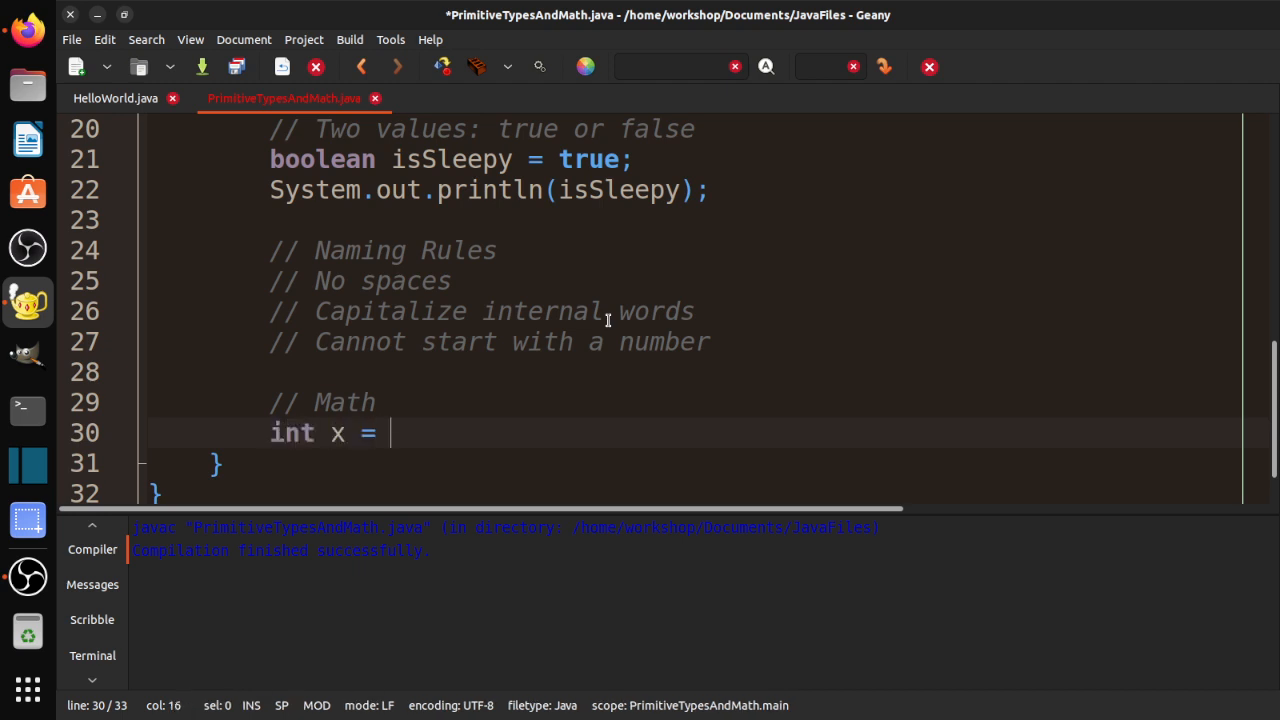
type("5;")
key("Return")
type("int y ")
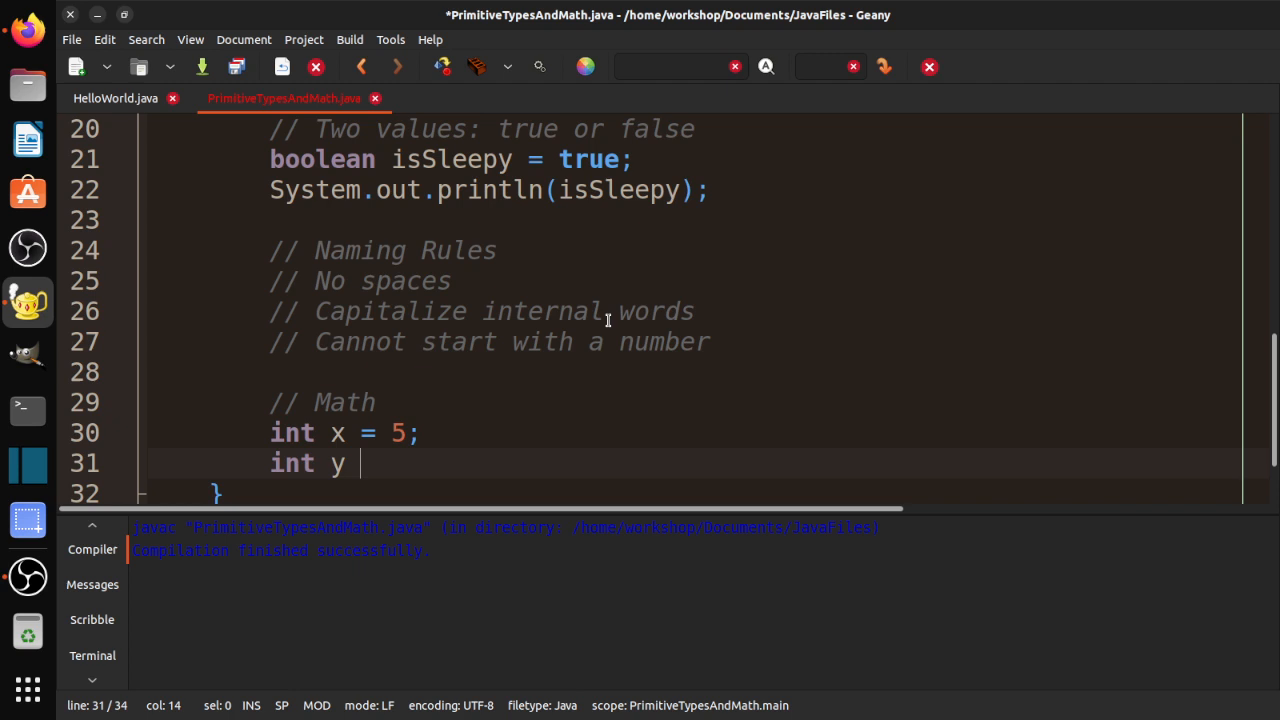
type("= 10;")
key("Return")
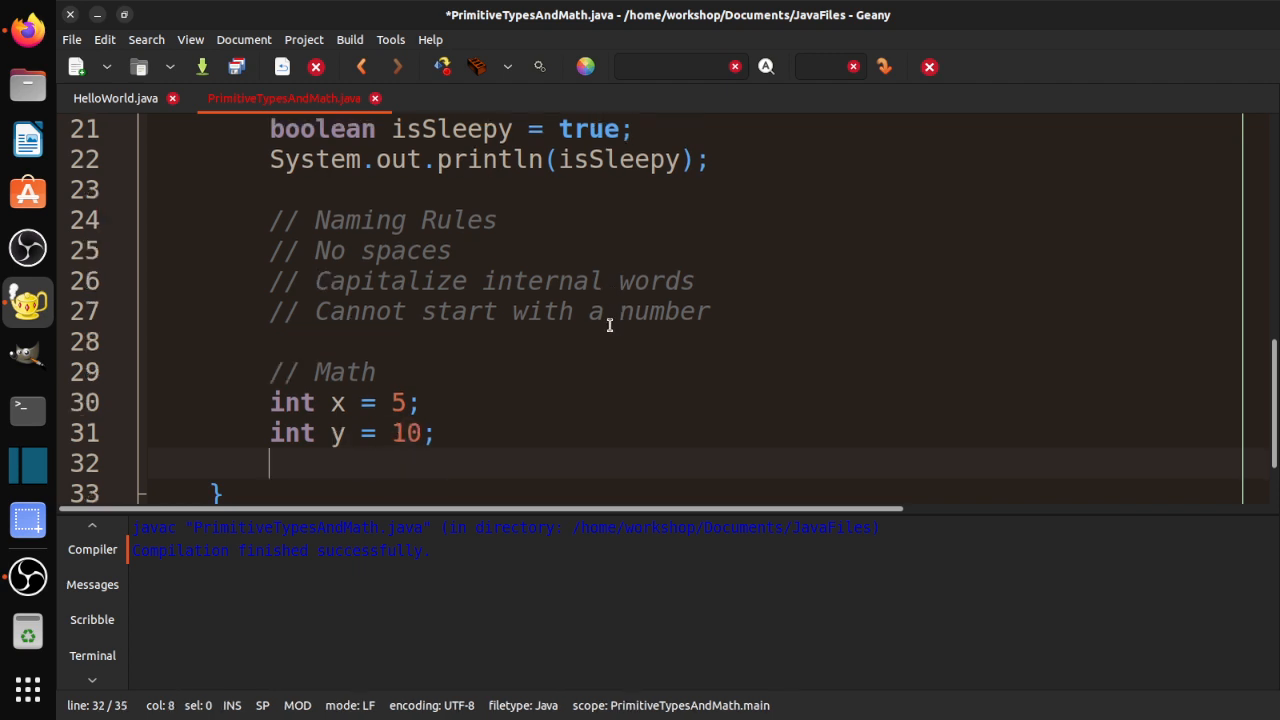
type("int z = ")
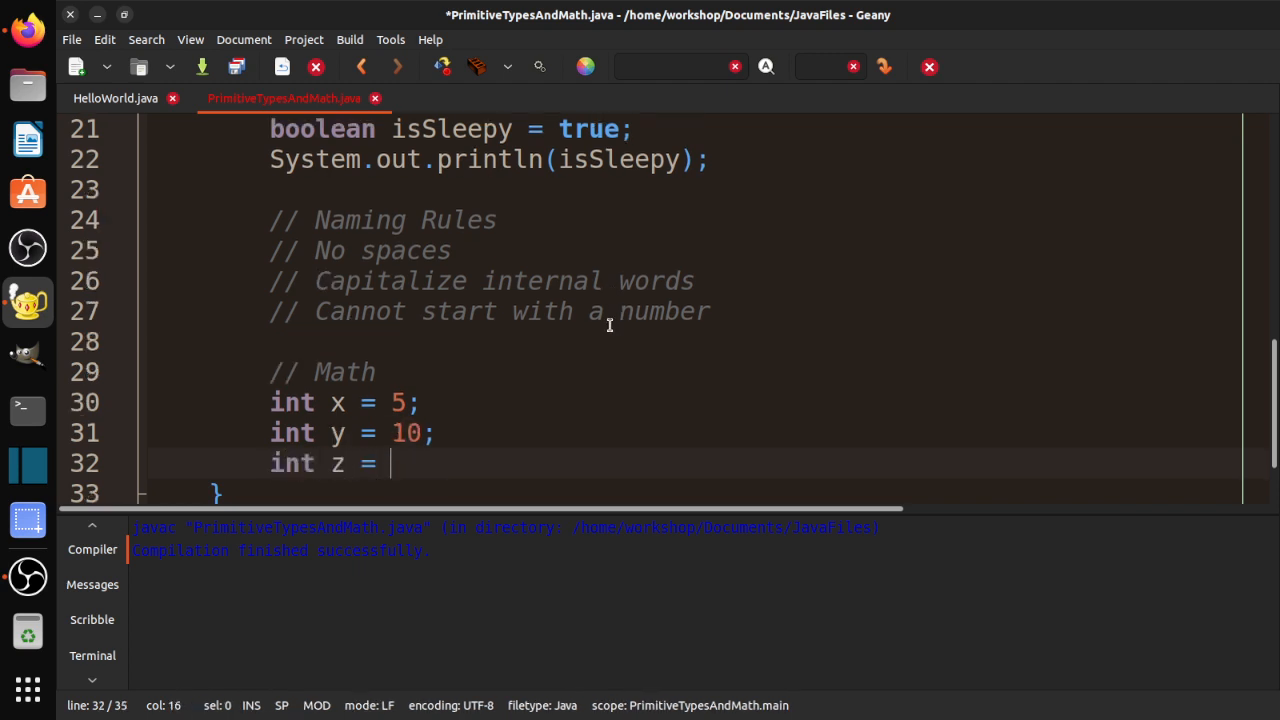
type("x + y;")
key("Return")
type("Sysetm")
key("BackSpace")
key("BackSpace")
key("BackSpace")
type("t")
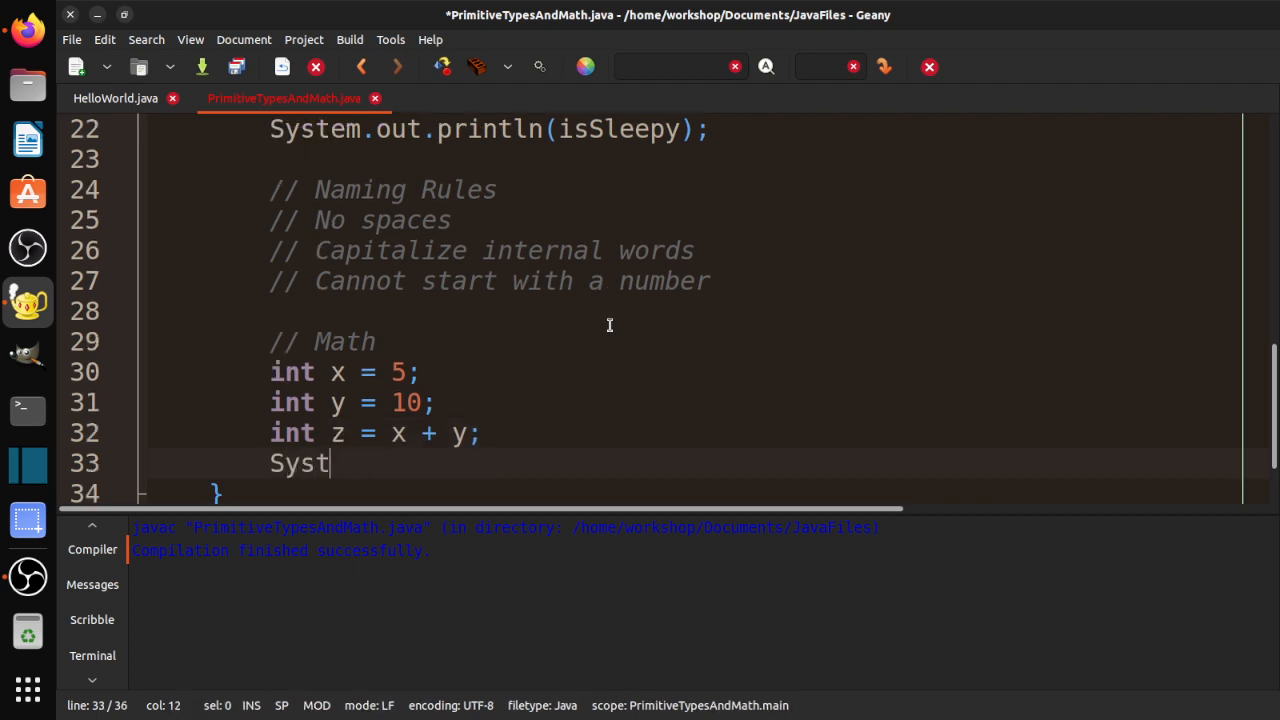
type("em.out.prin")
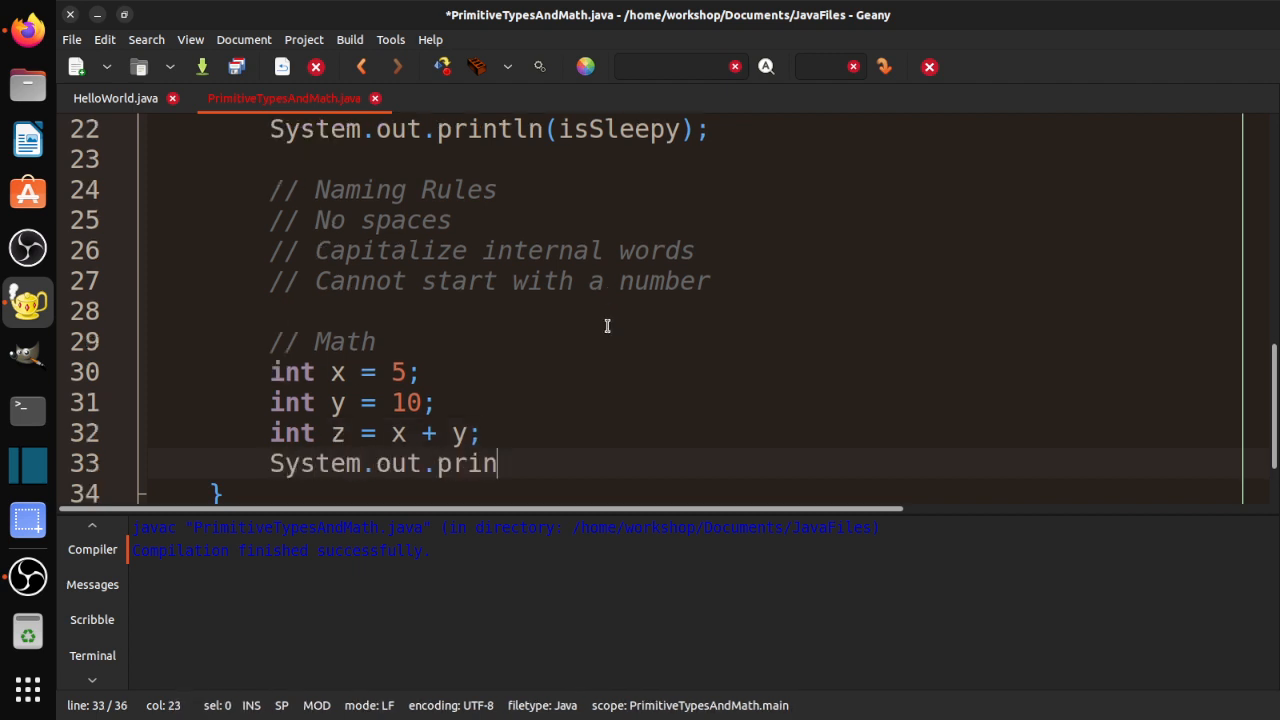
type("tln(z);")
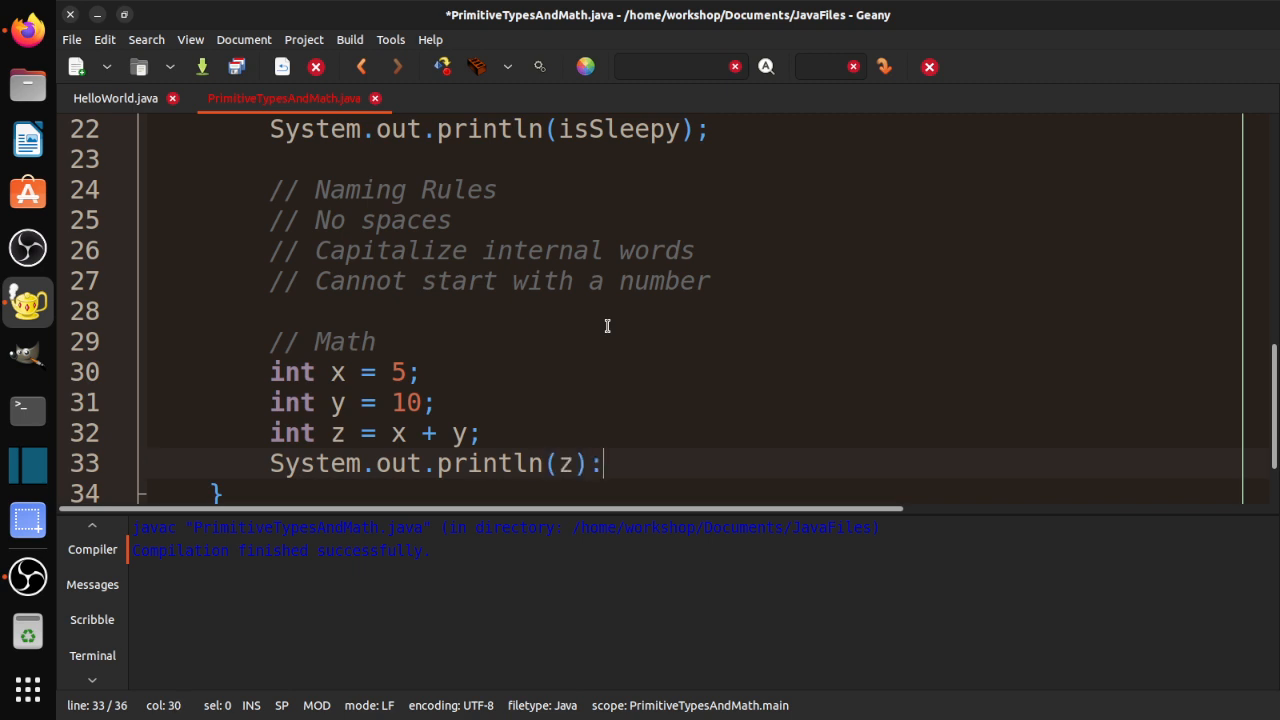
- Save, compile and run the program so it prints 15
key("ctrl+s")
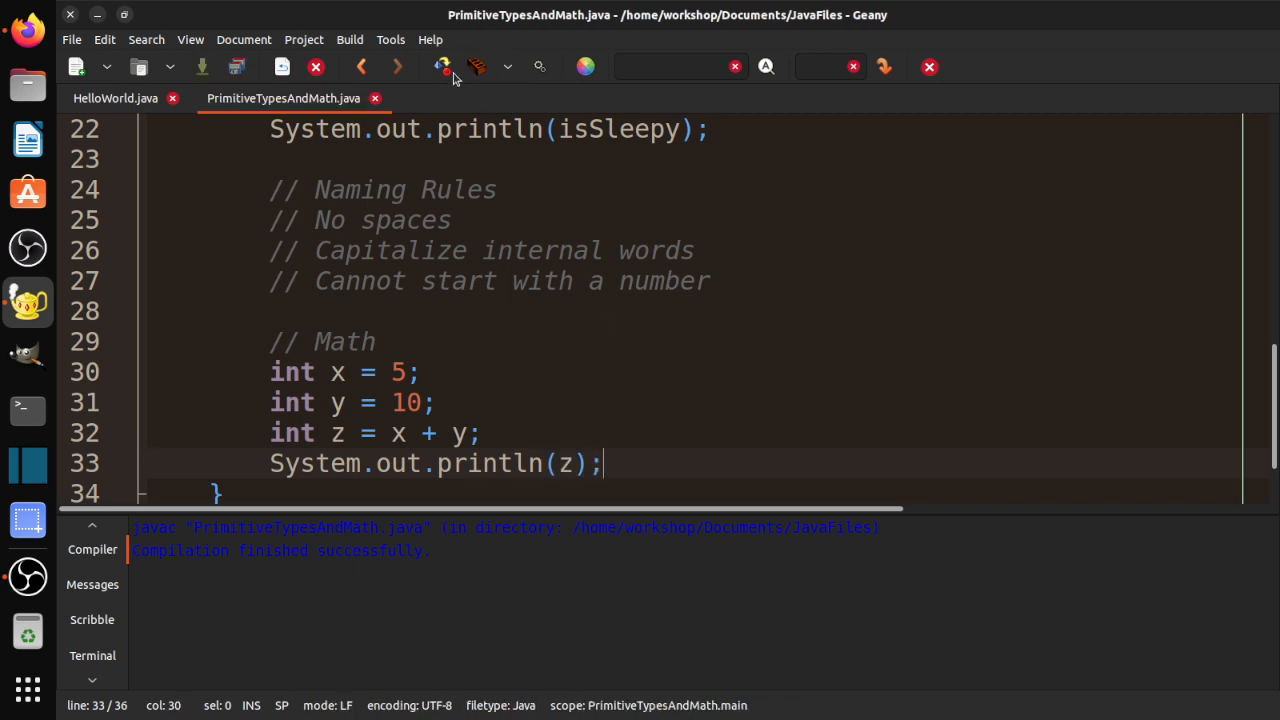
left_click(448, 70)
left_click(540, 66)
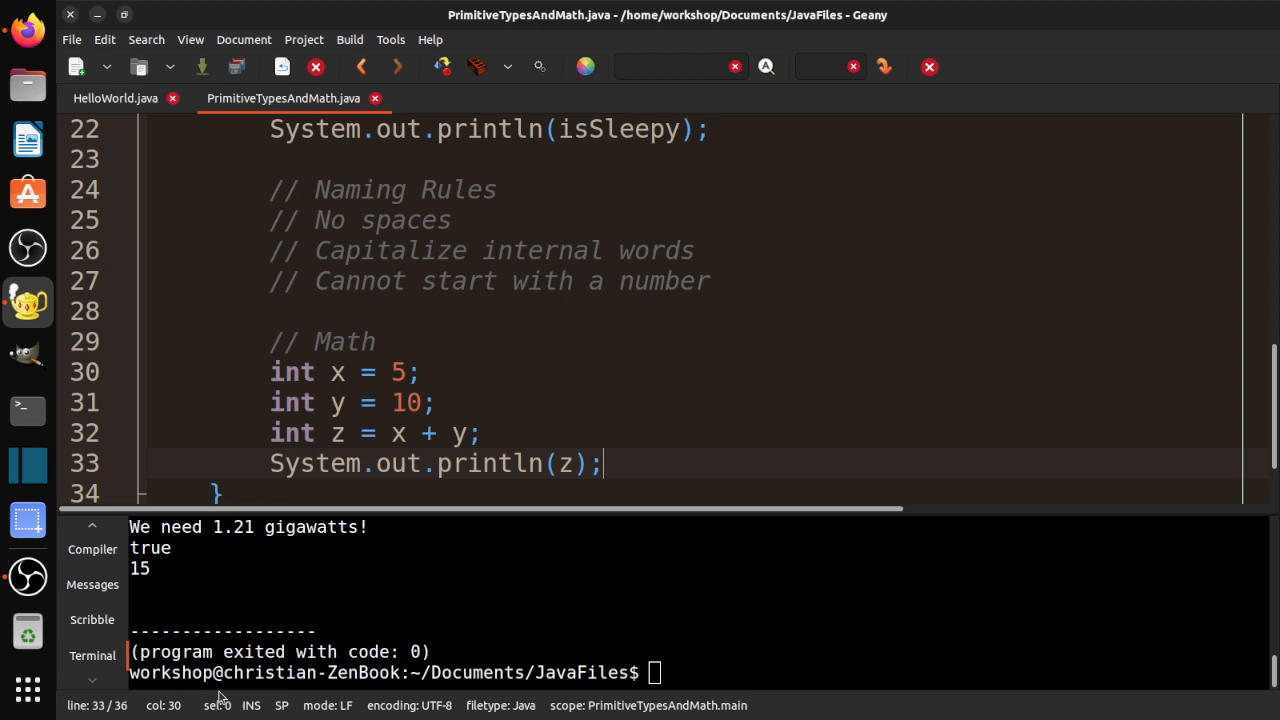
left_click(556, 463)
scroll(558, 465, "up", 2)
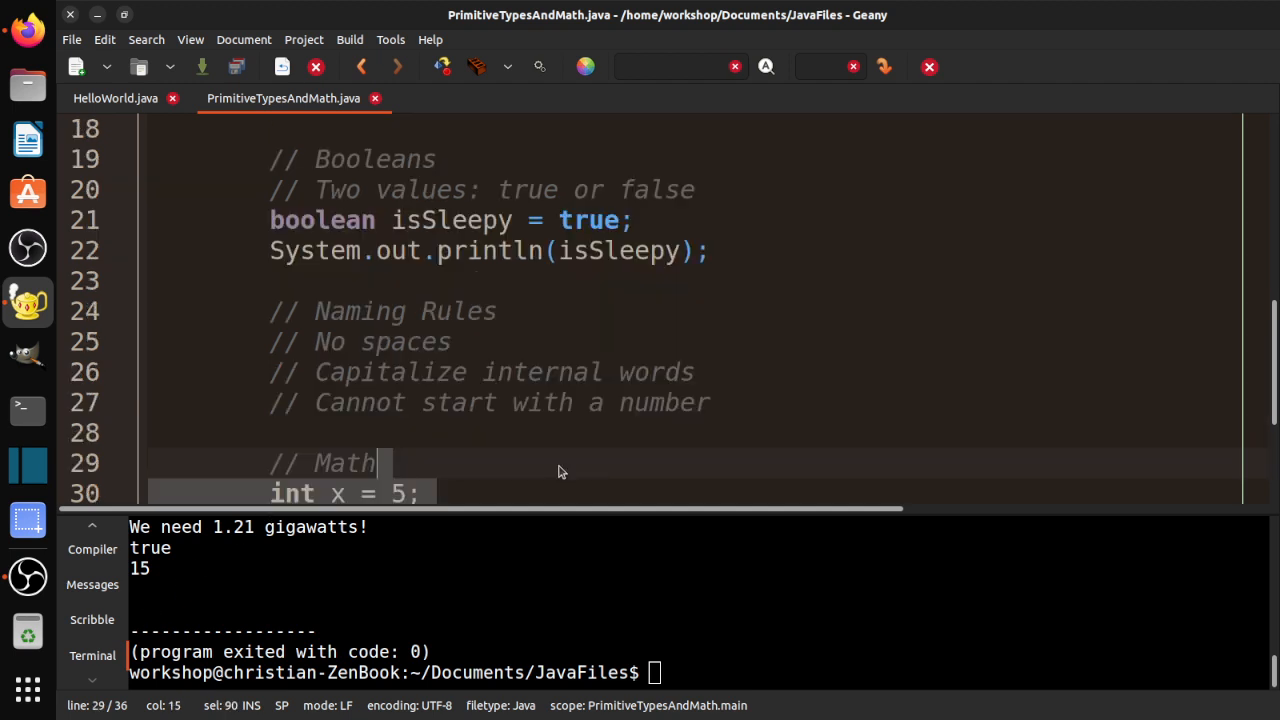
scroll(794, 406, "down", 3)
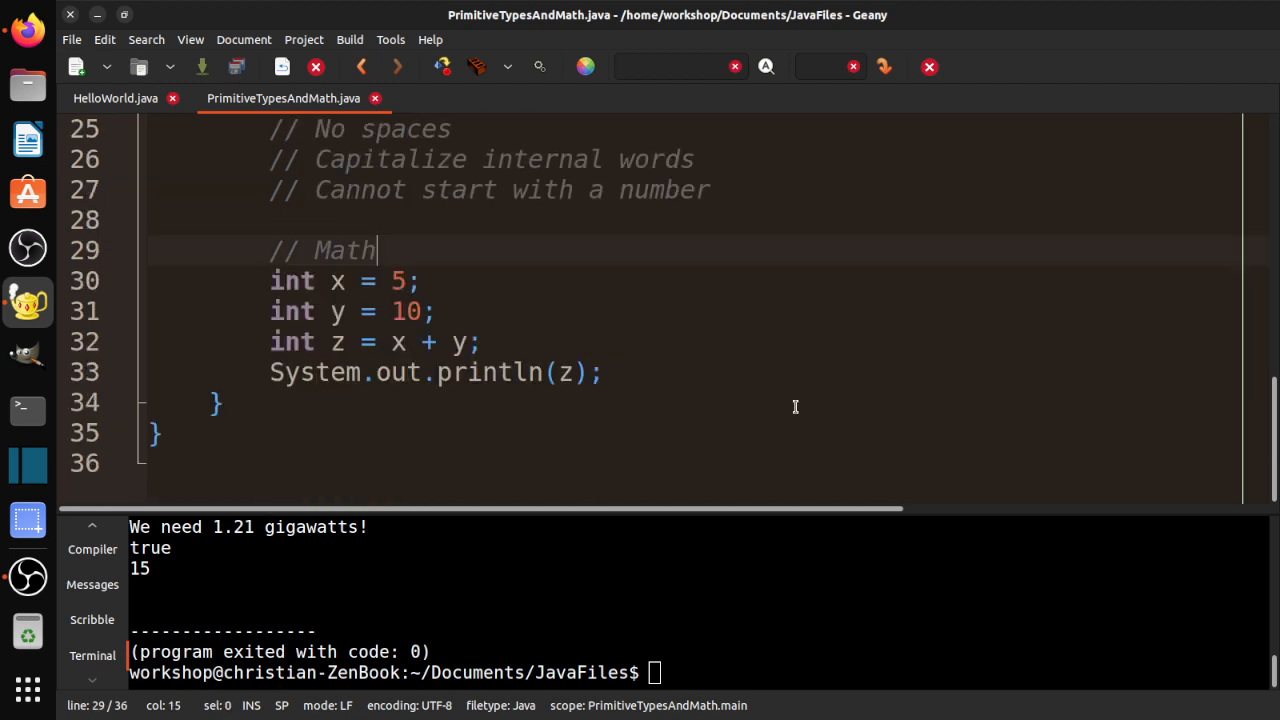
scroll(556, 371, "up", 2)
scroll(557, 371, "down", 2)
left_click(557, 371)
type("x ")
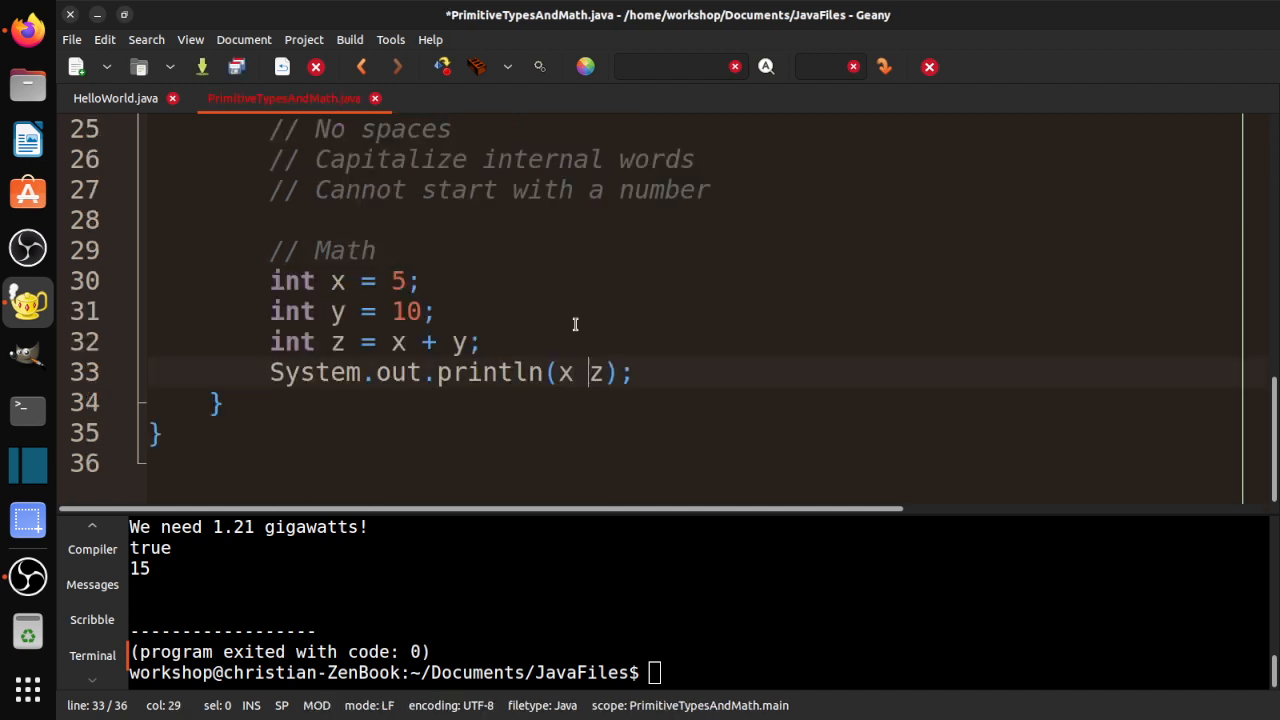
type("+ \" + ")
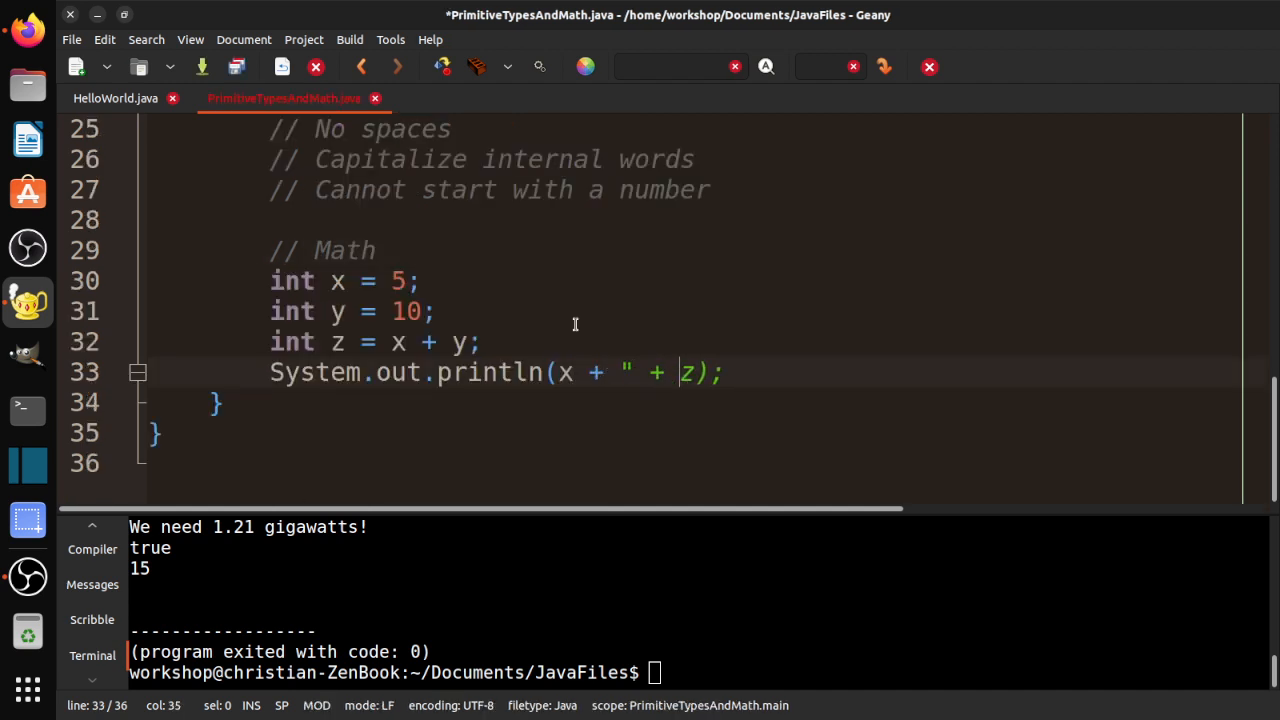
type("\" + ")
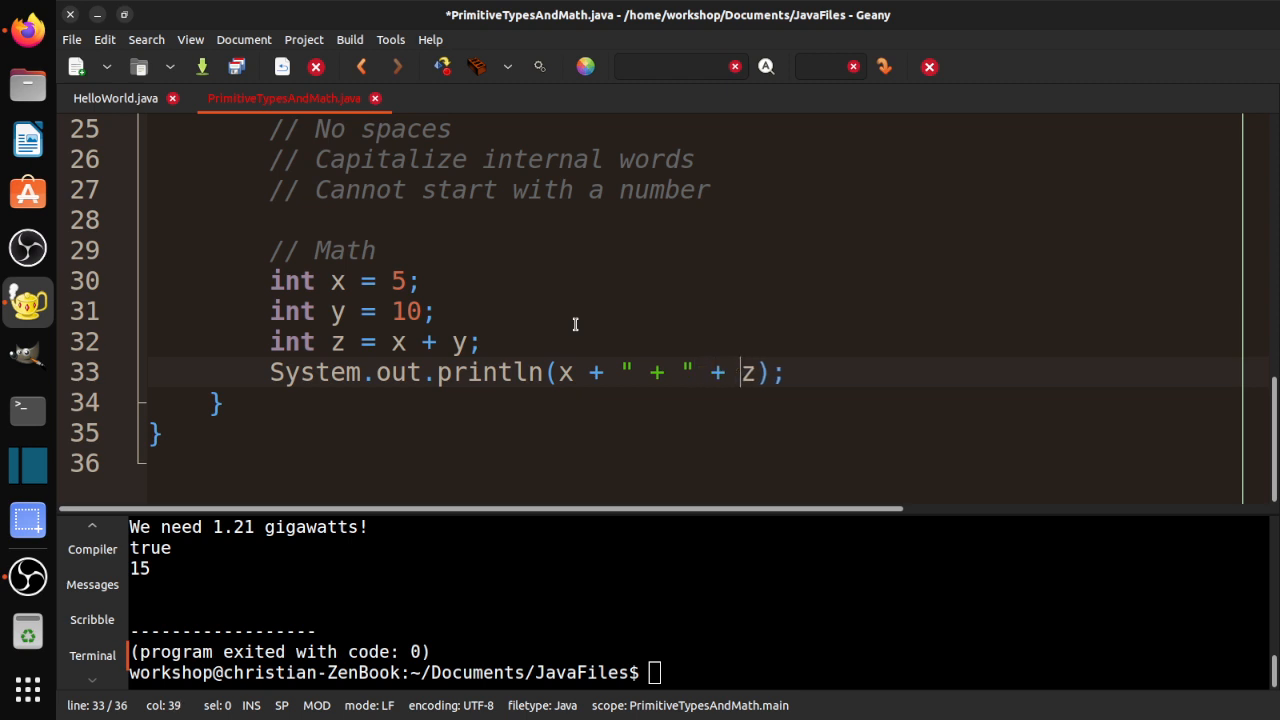
type("\" + \" Y")
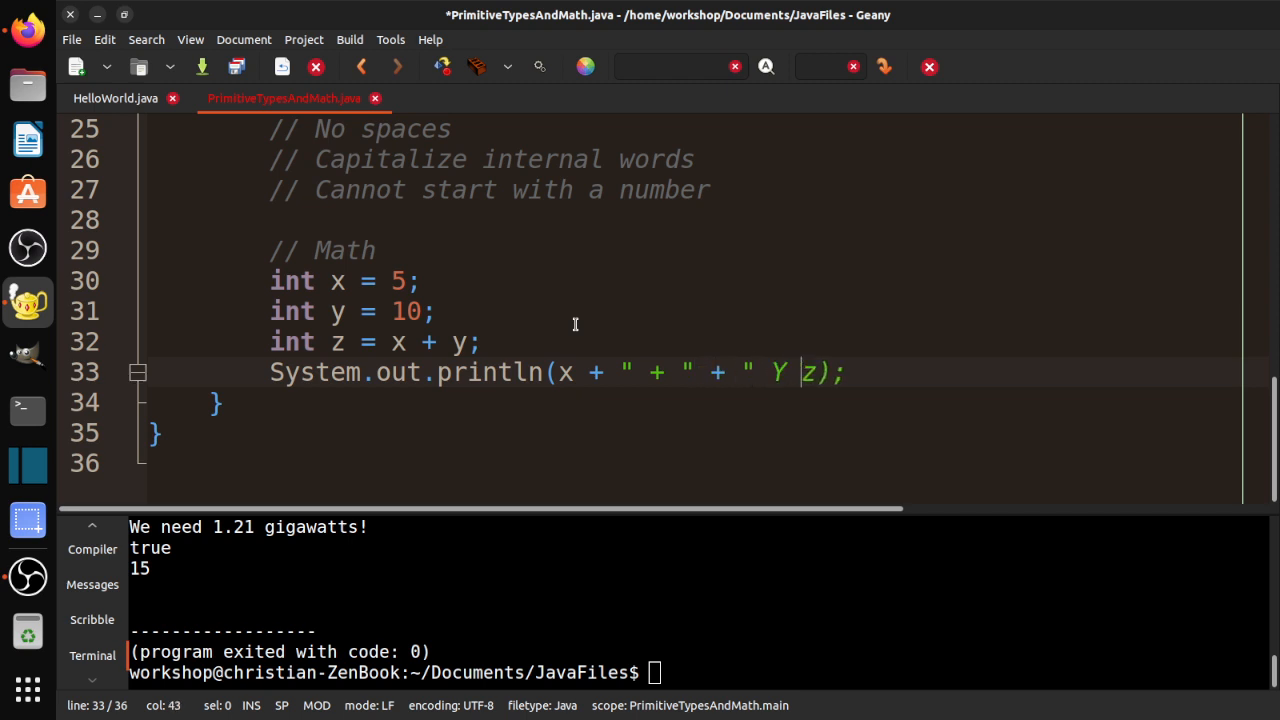
key("BackSpace")
key("BackSpace")
type("y \"")
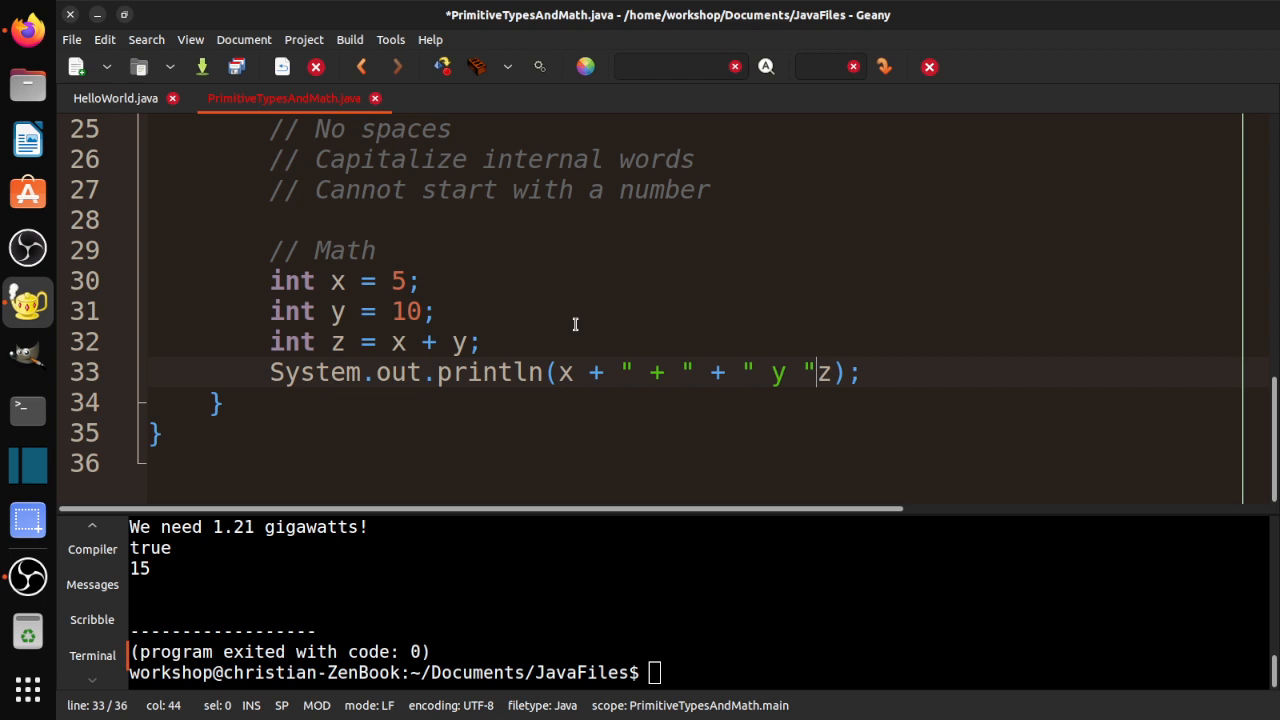
type(" + ")
type("\" = ")
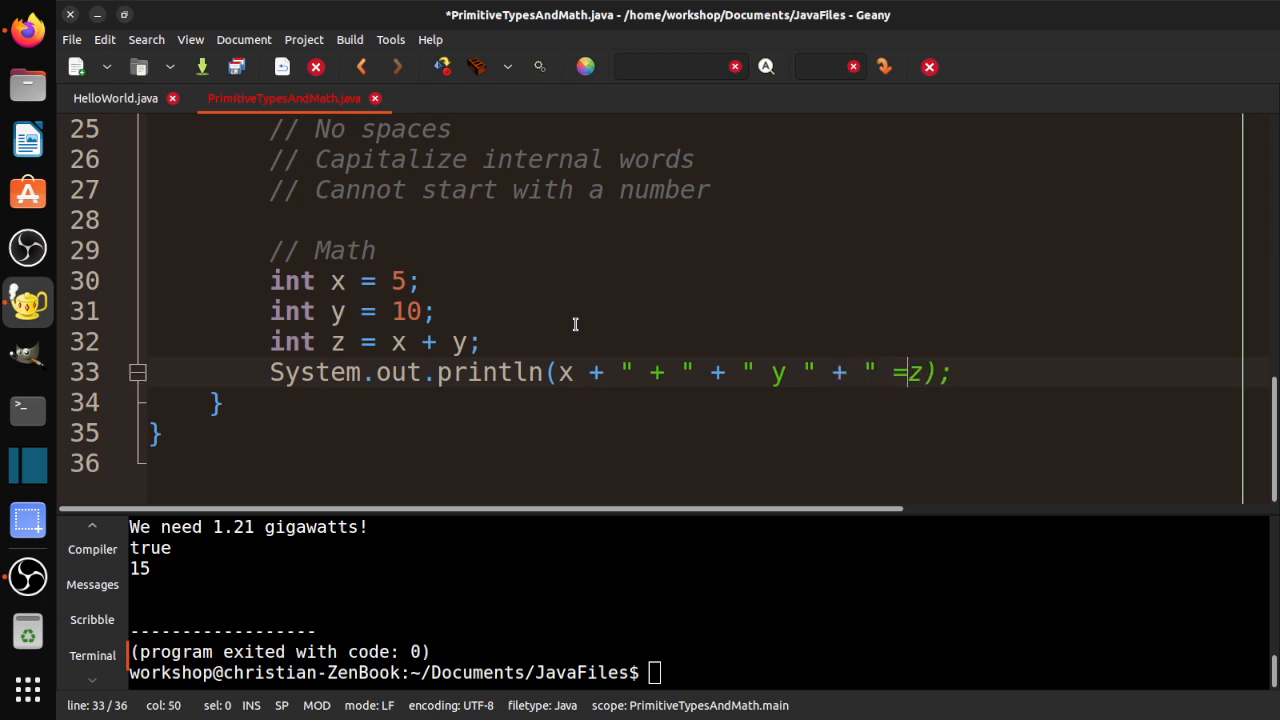
type("\" +")
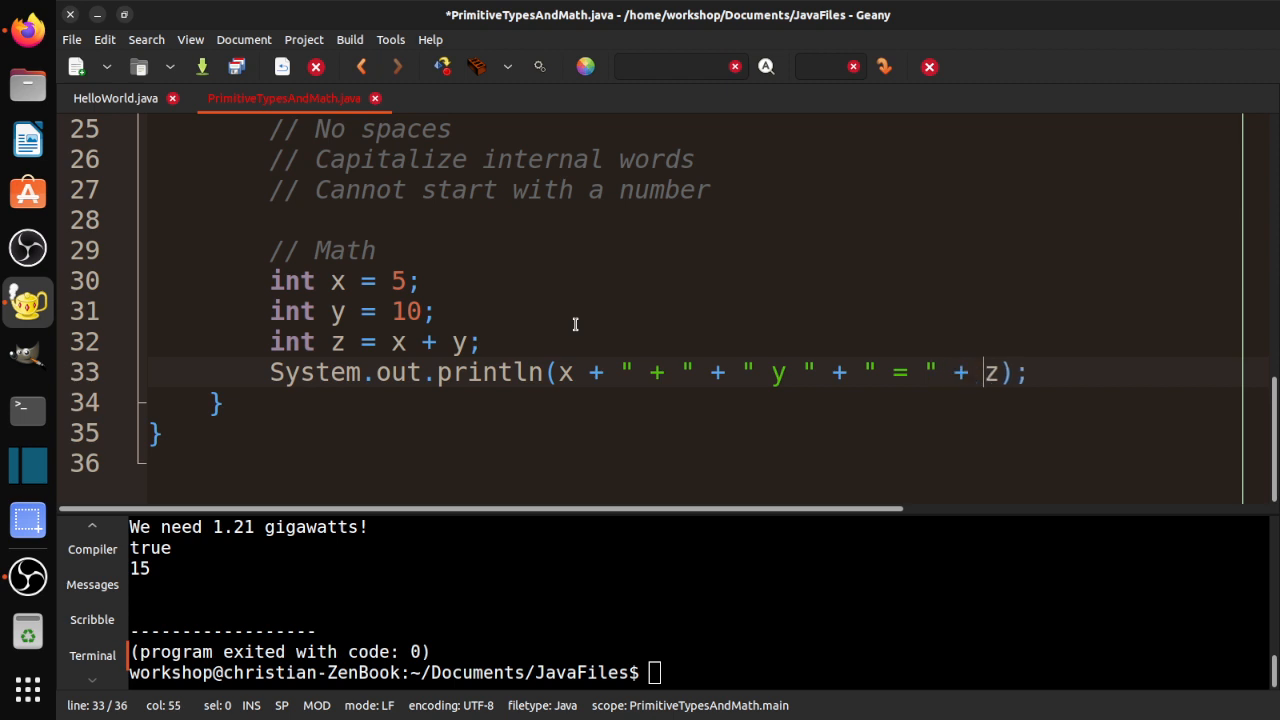
key("ctrl+s")
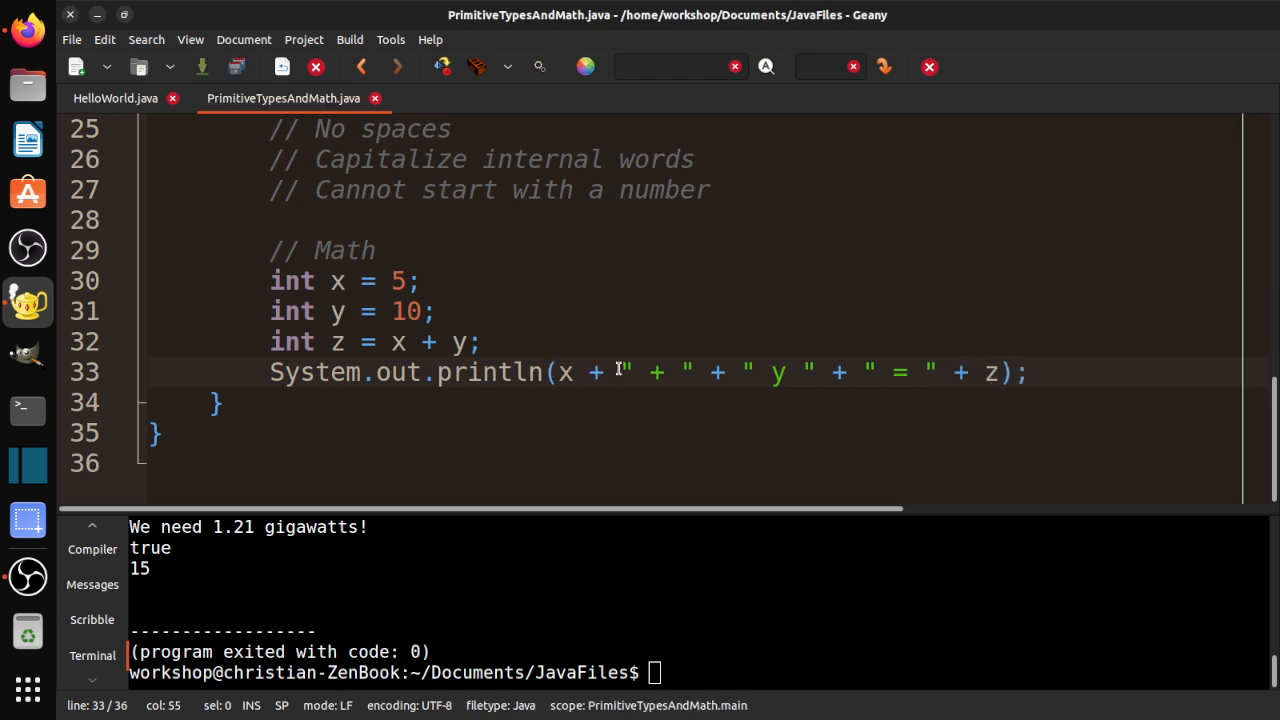
double_click(570, 372)
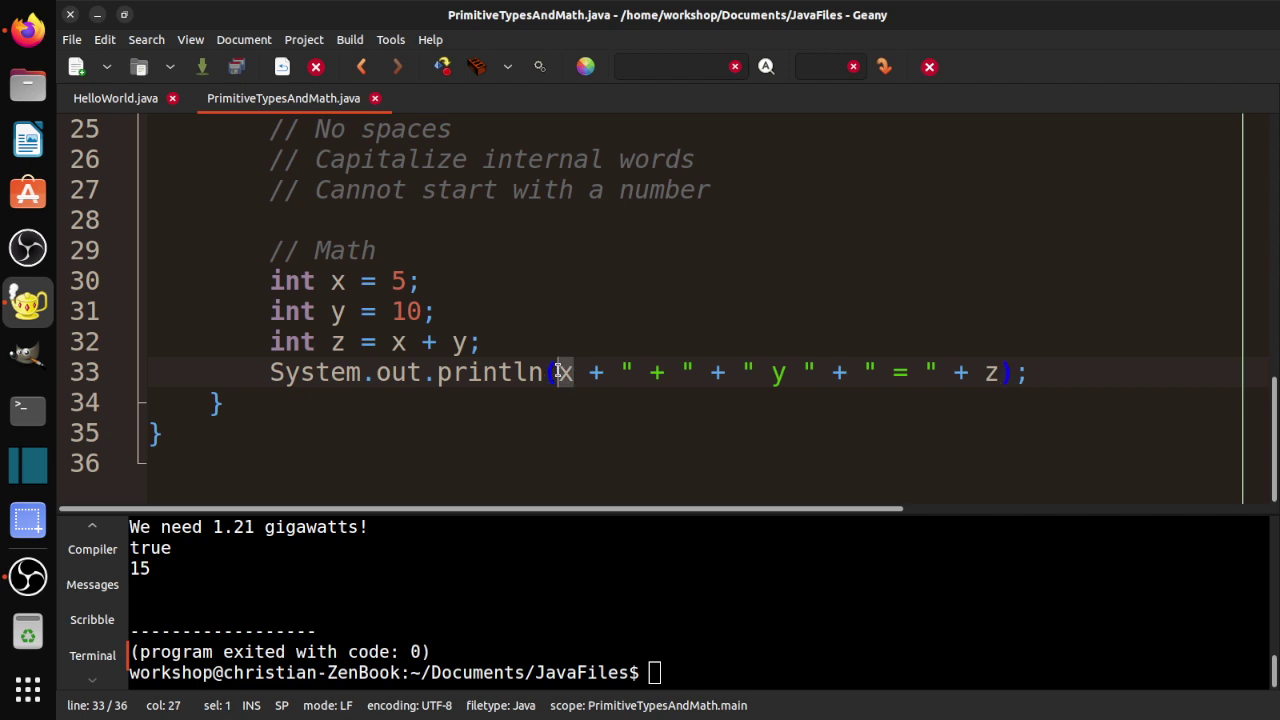
double_click(332, 280)
left_click(665, 372)
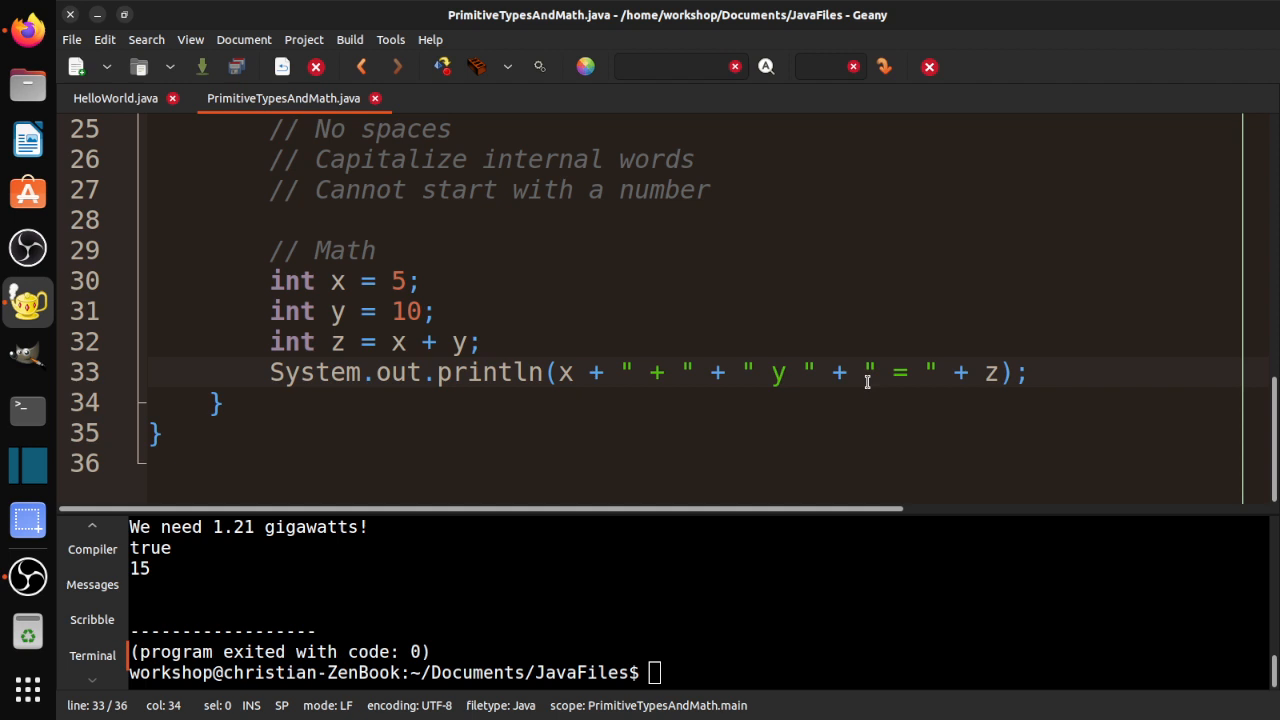
left_click(756, 368)
key("Delete")
key("BackSpace")
key("Right")
key("Right")
key("Right")
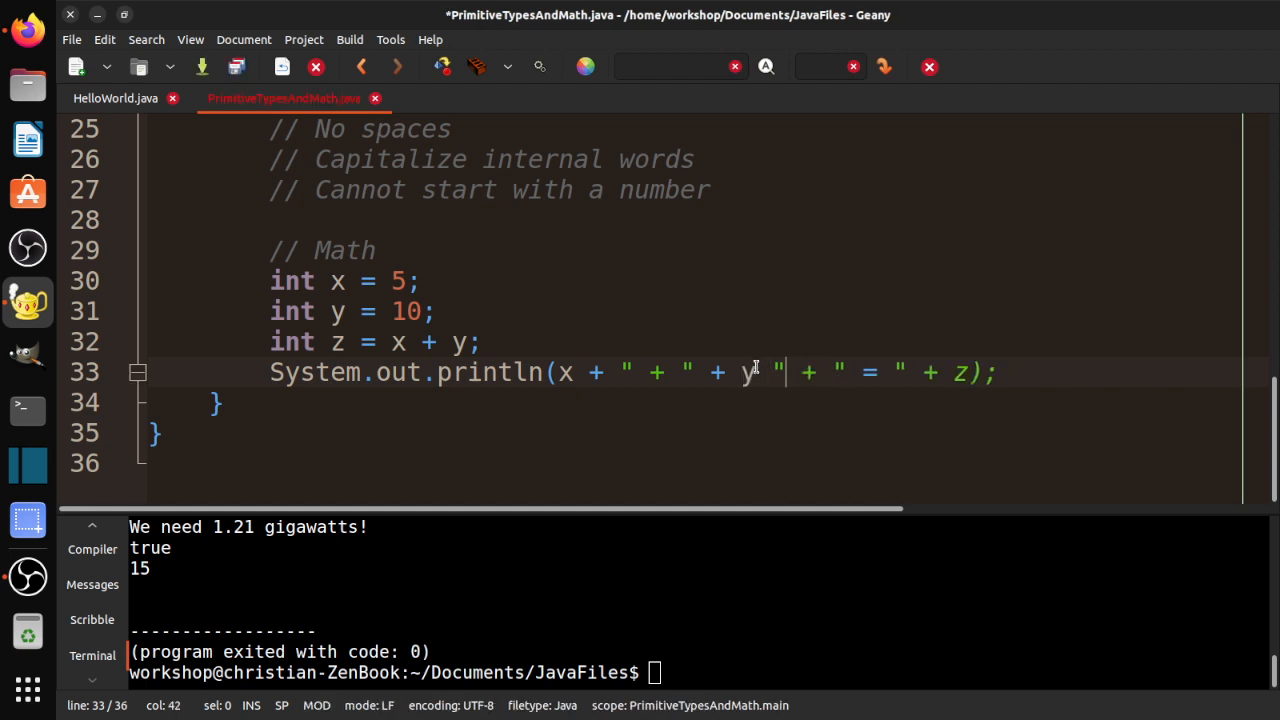
key("BackSpace")
key("BackSpace")
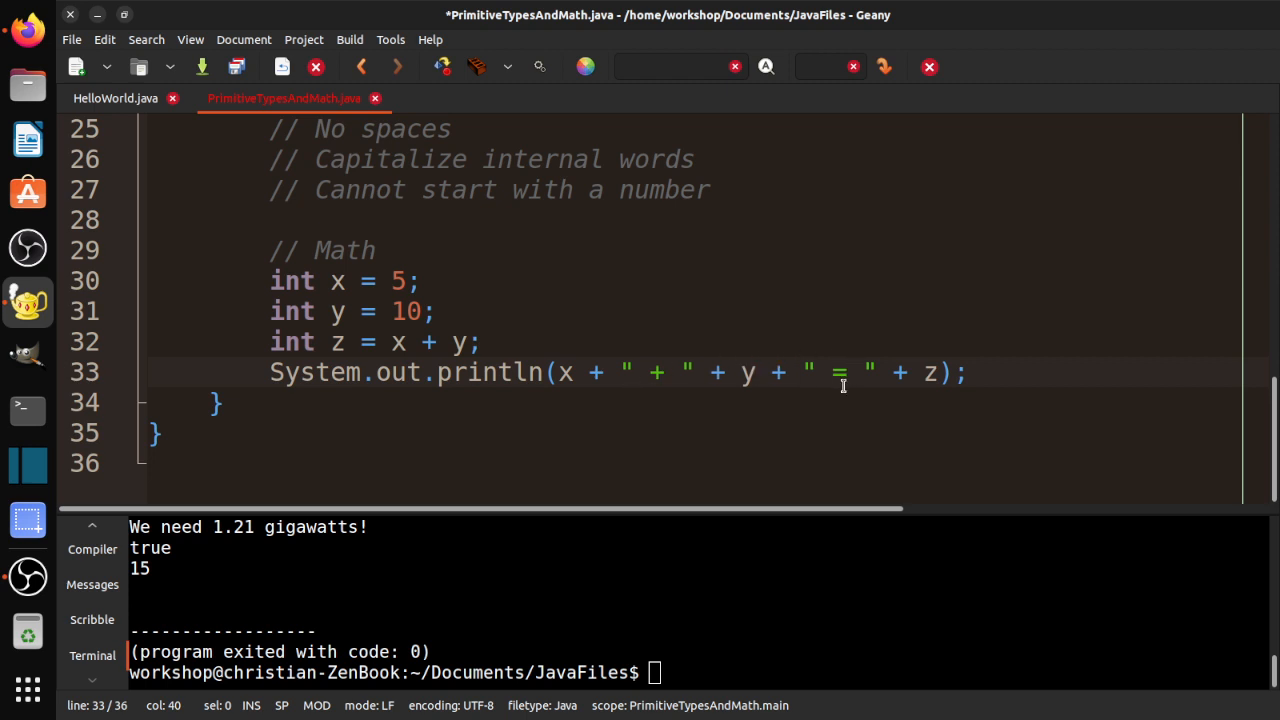
key("ctrl+s")
left_click(442, 66)
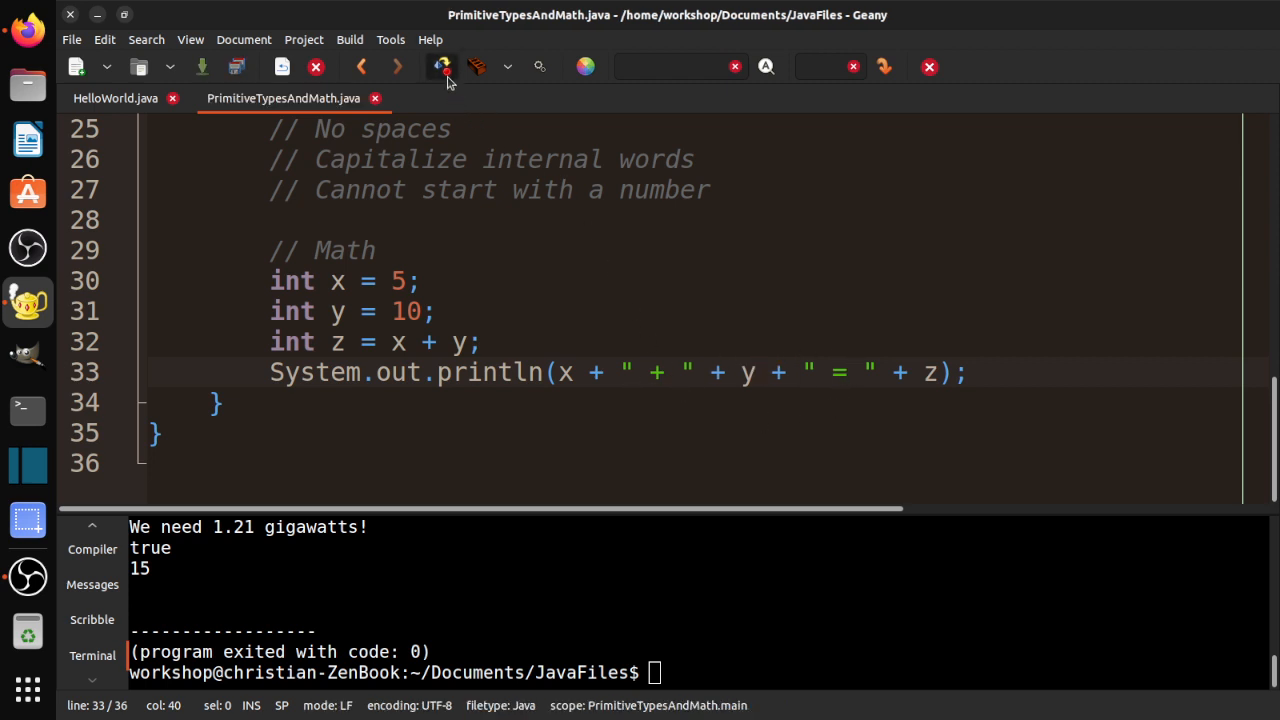
left_click(539, 66)
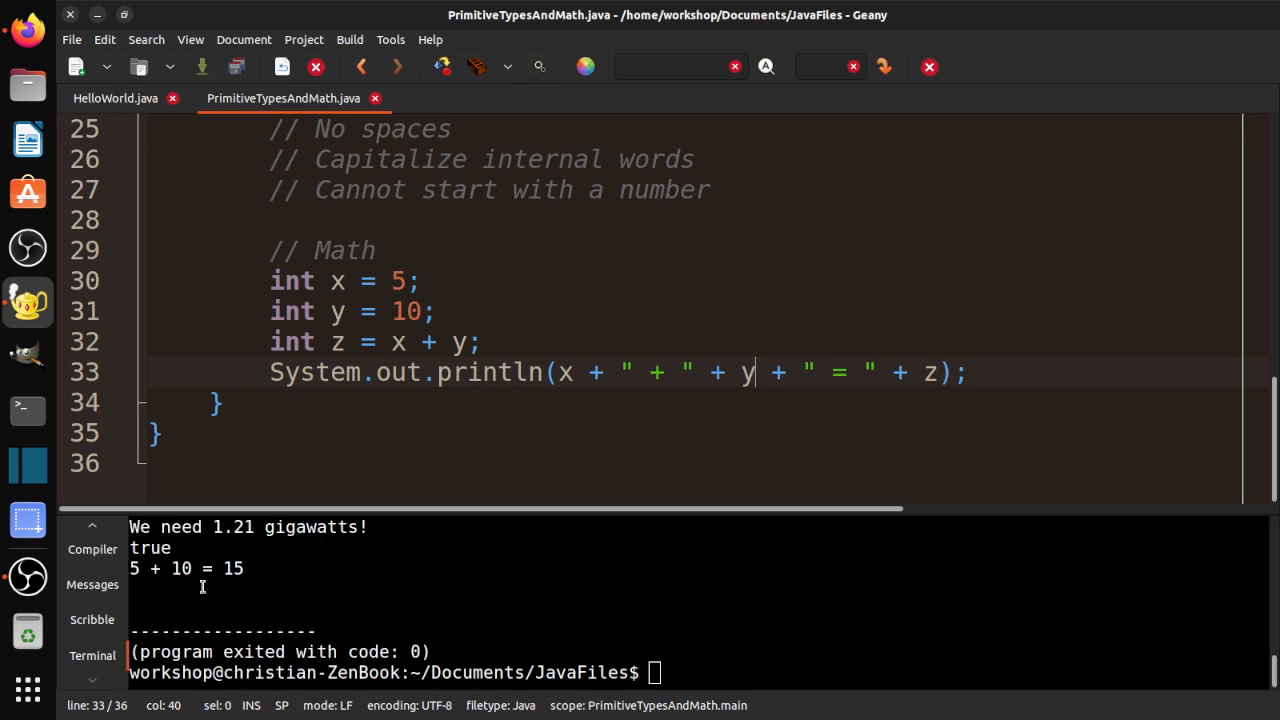
left_click_drag(142, 572, 130, 572)
left_click(562, 374)
left_click_drag(620, 374, 692, 374)
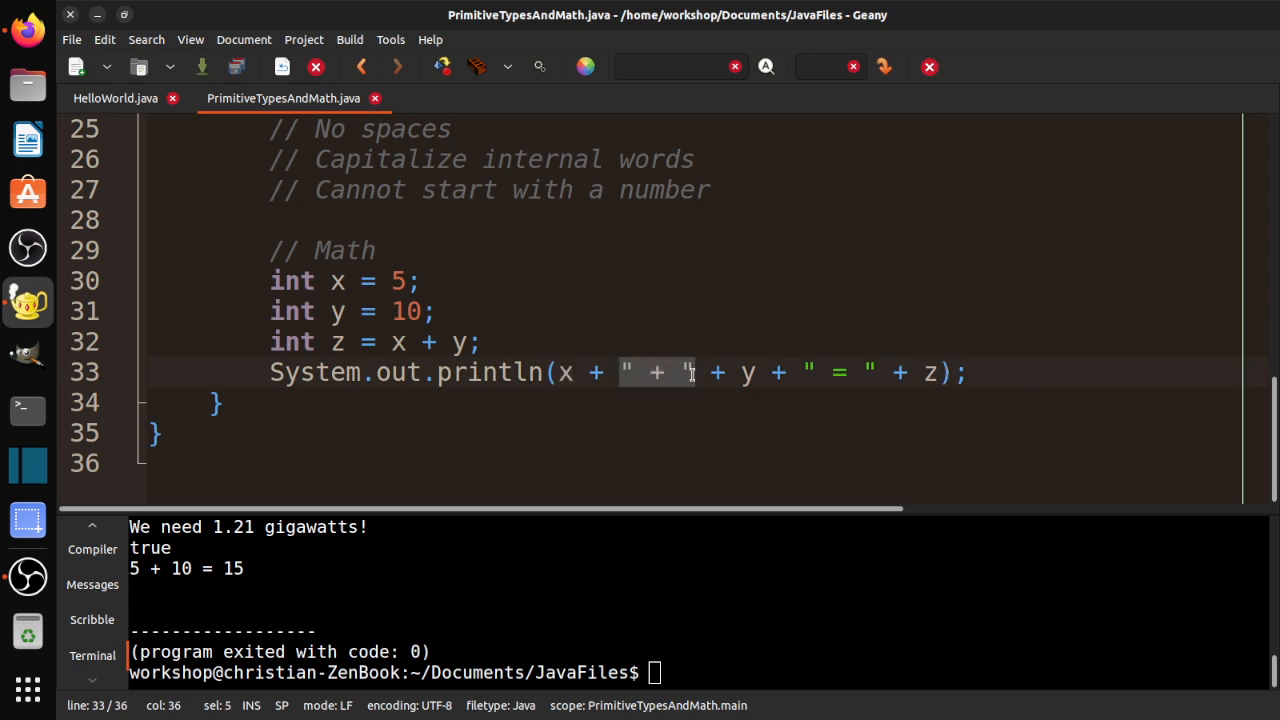
left_click_drag(171, 568, 192, 568)
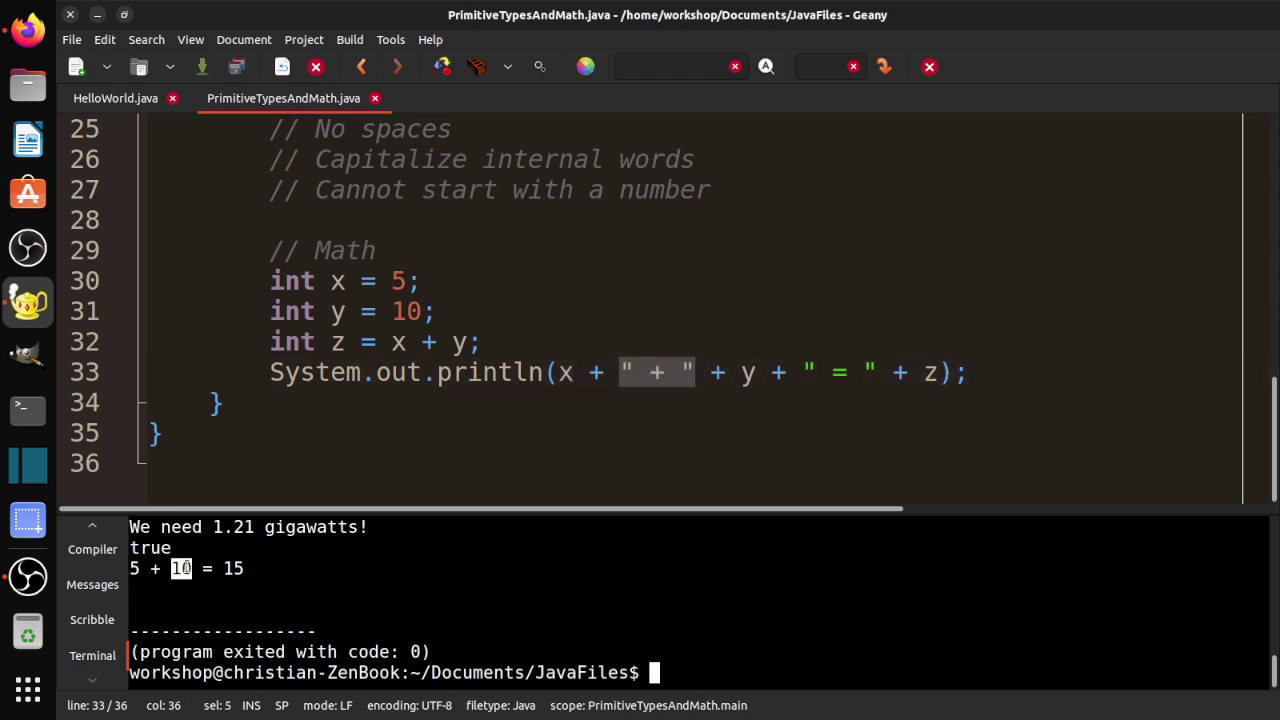
left_click(744, 374)
double_click(744, 374)
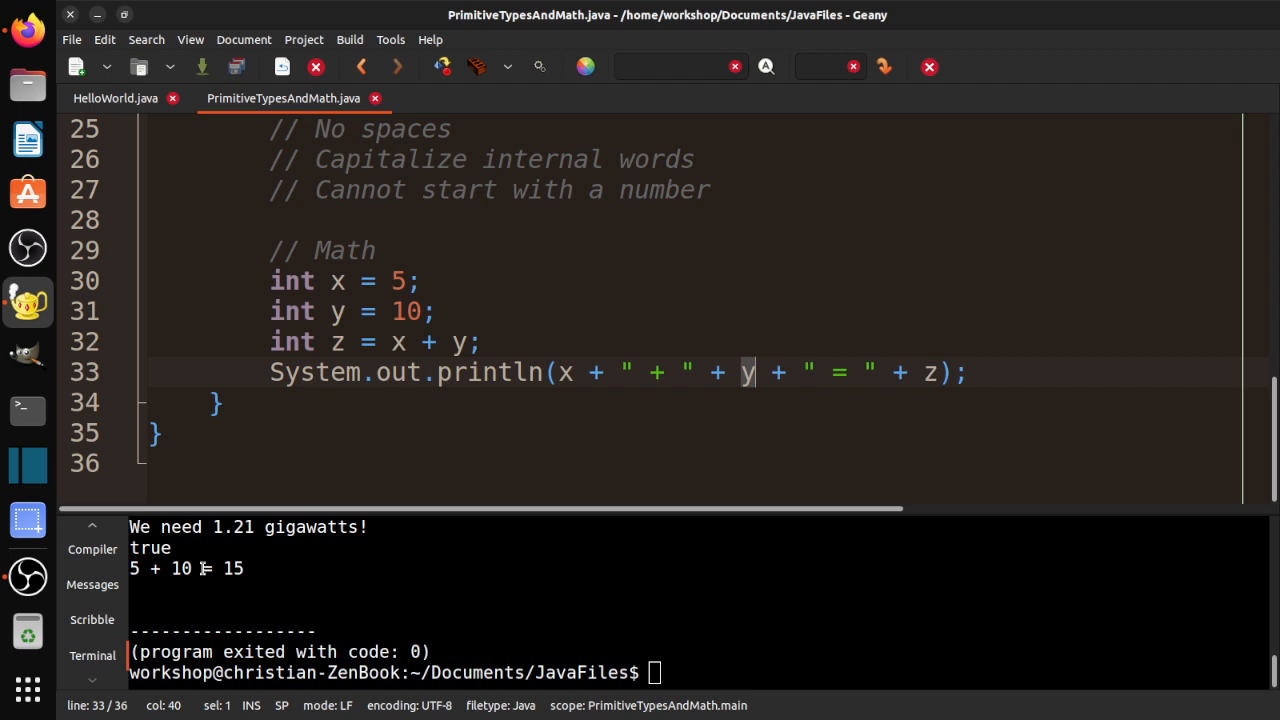
left_click_drag(201, 568, 213, 568)
left_click(930, 372)
left_click(914, 410)
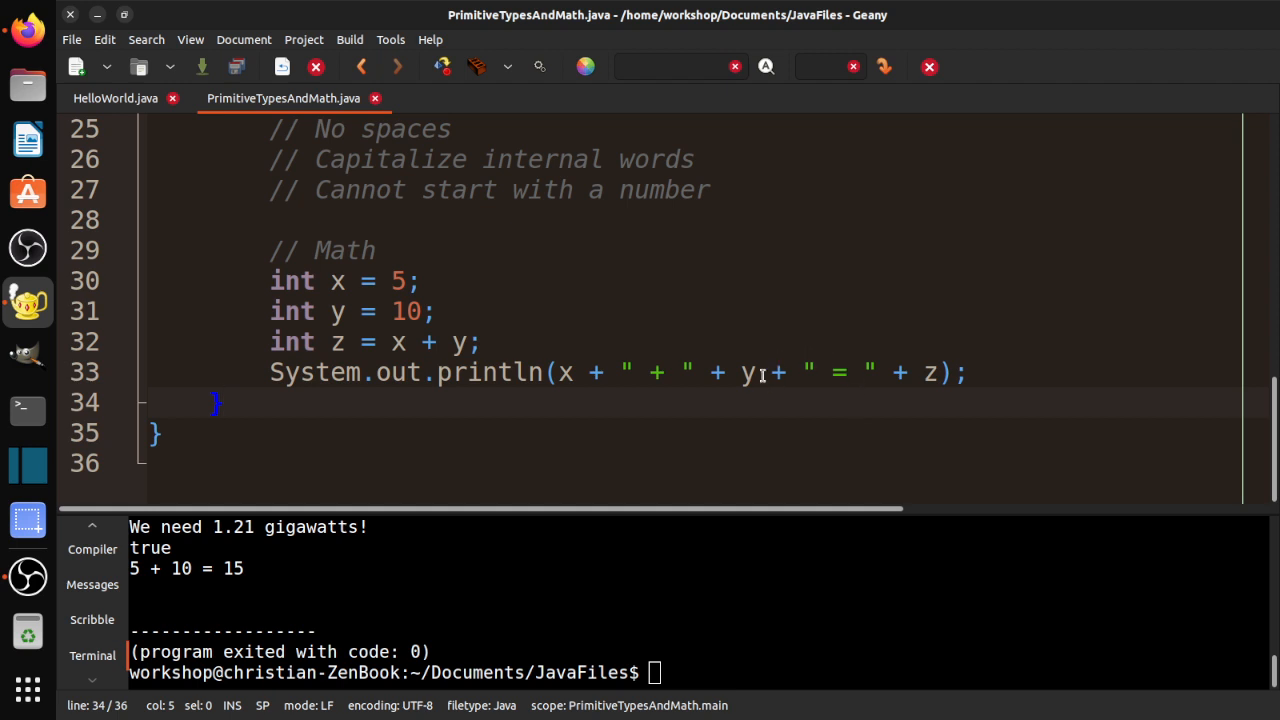
left_click(976, 372)
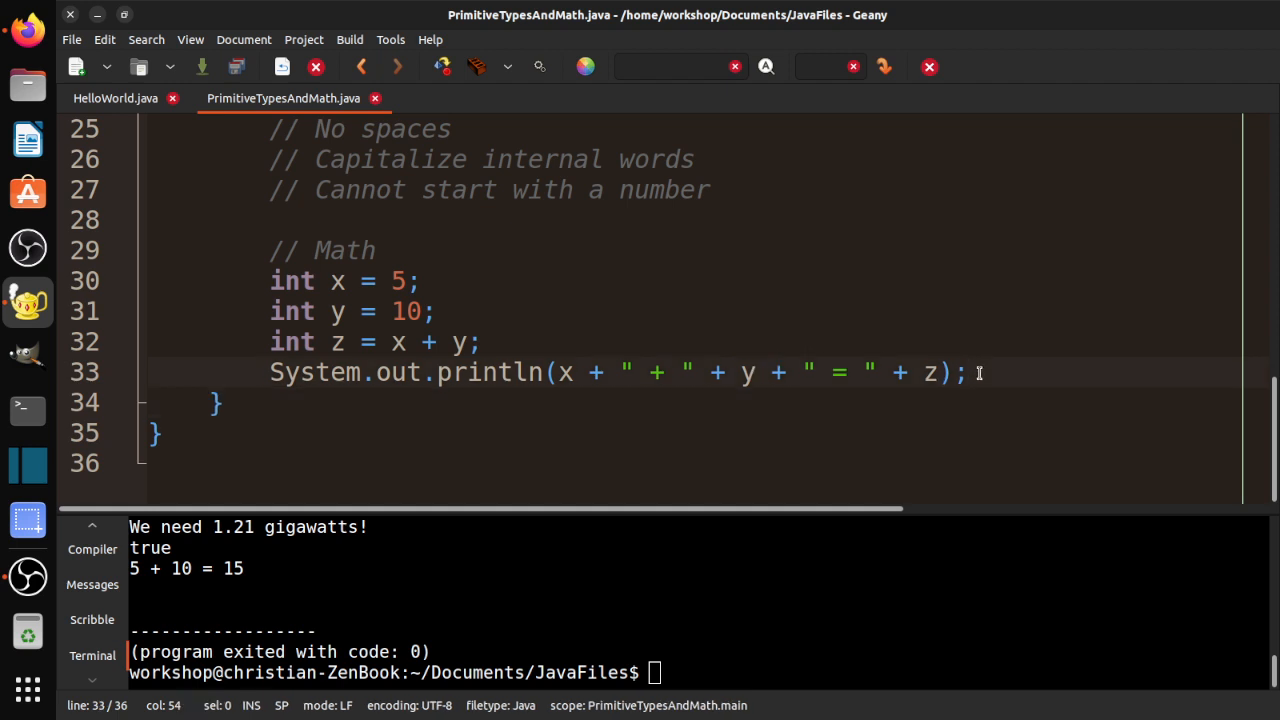
- Change the z calculation and printed operator to subtraction, save, compile and run it
left_click(438, 342)
key("BackSpace")
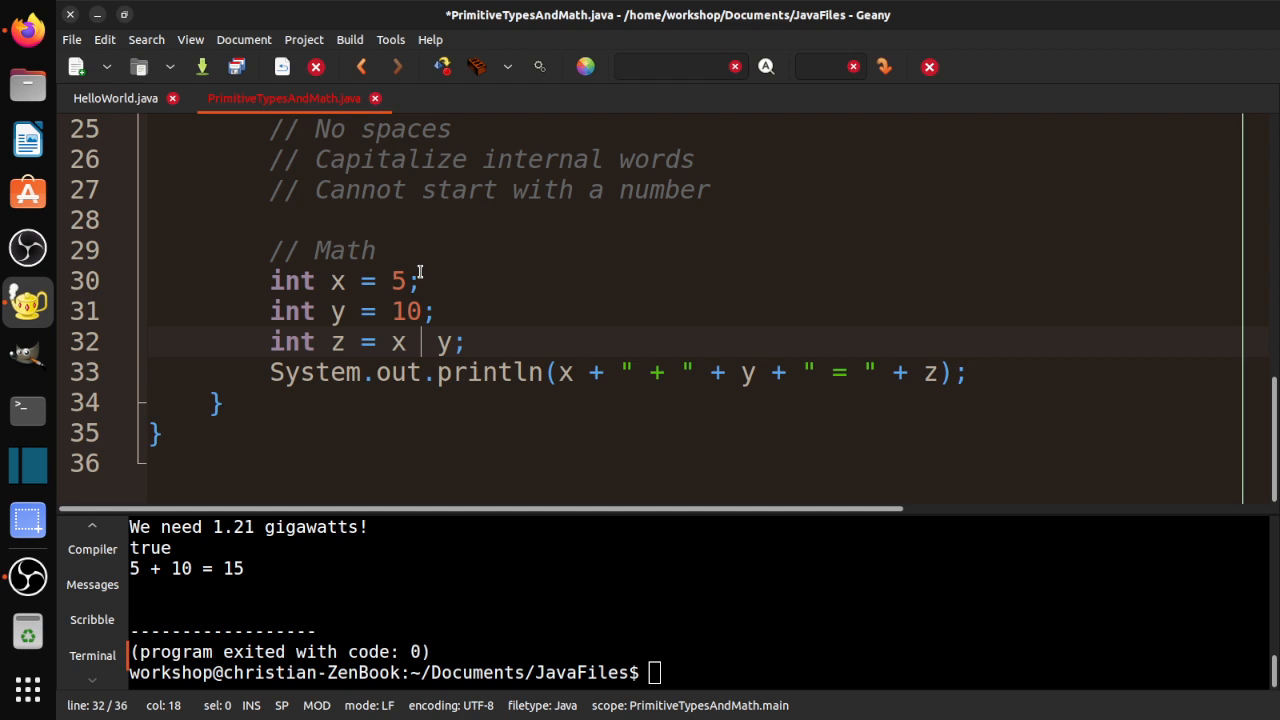
type("-")
left_click(664, 372)
key("BackSpace")
type("-")
key("ctrl+s")
left_click(442, 66)
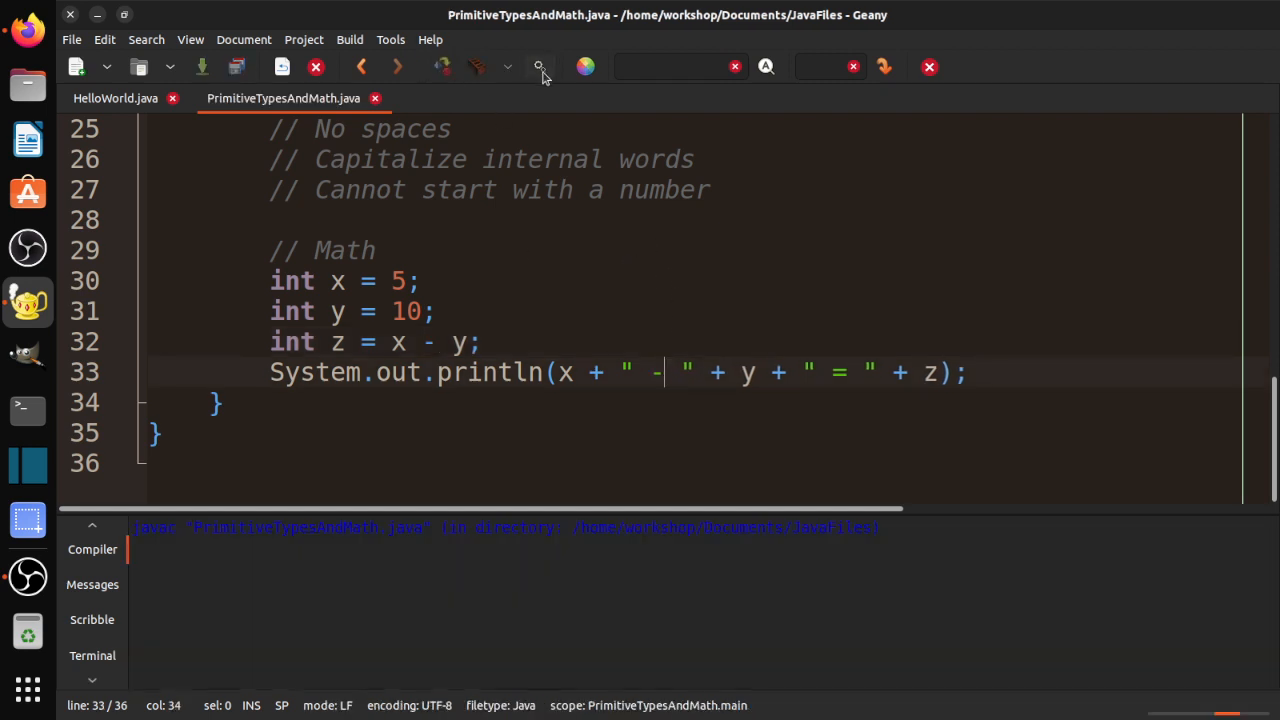
left_click(538, 68)
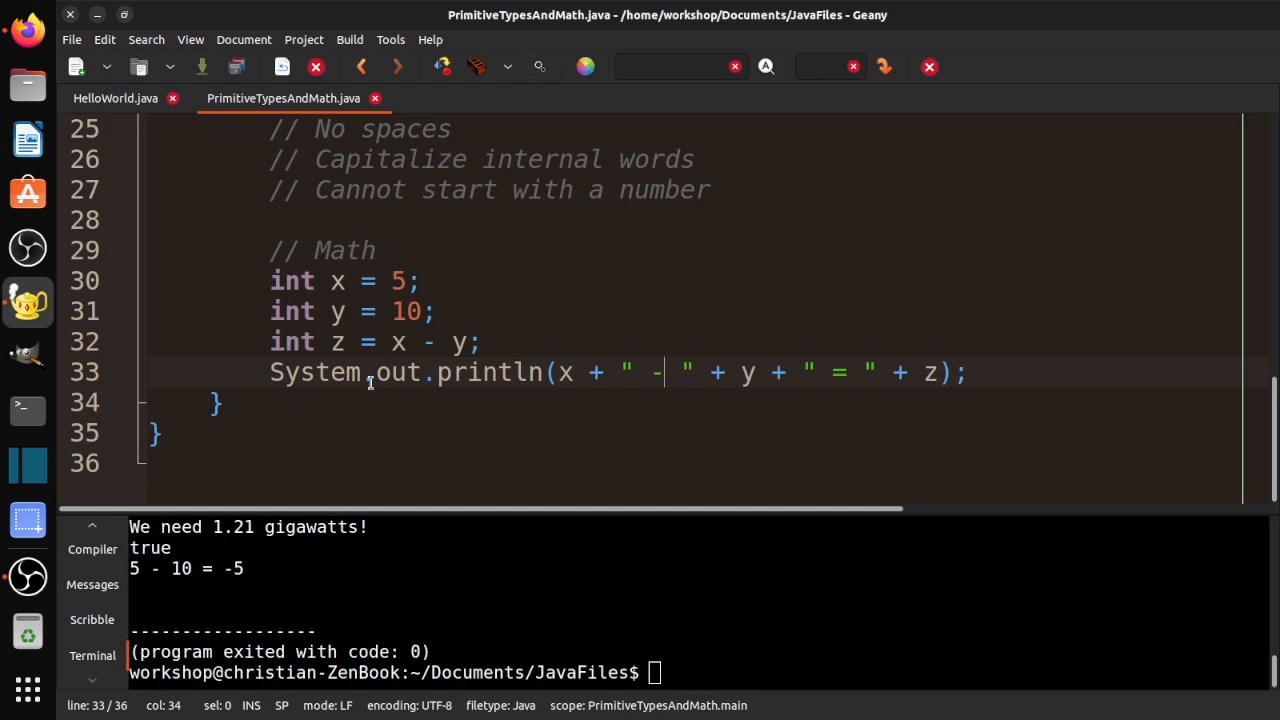
- Change both to multiplication, save, compile and run to print 5 * 10 = 50
left_click(434, 342)
key("BackSpace")
type("*")
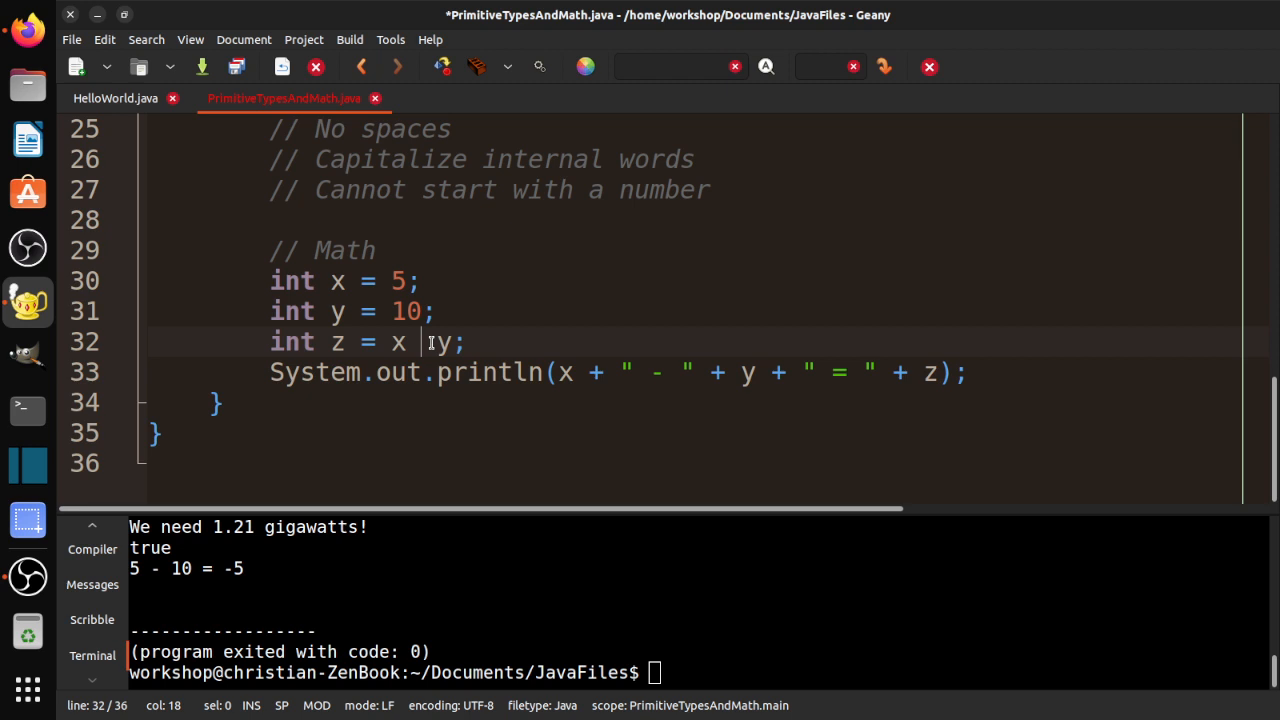
double_click(656, 372)
type("*")
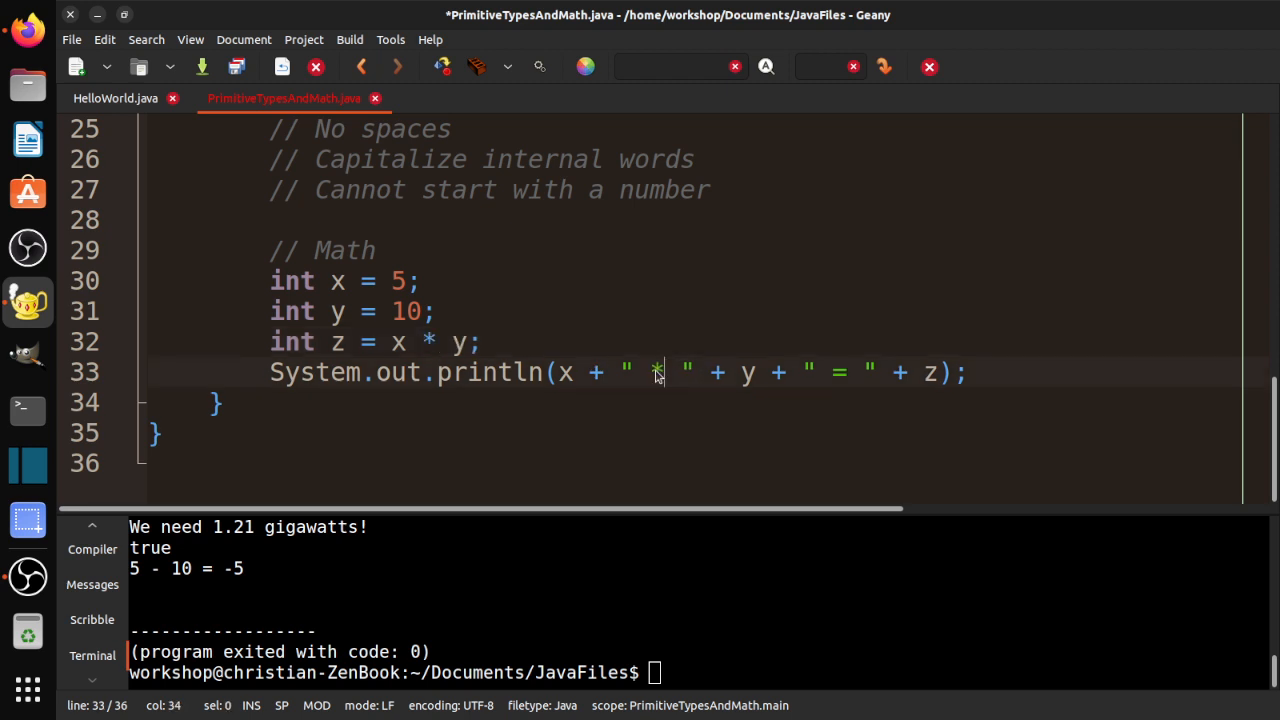
key("ctrl+s")
left_click(442, 66)
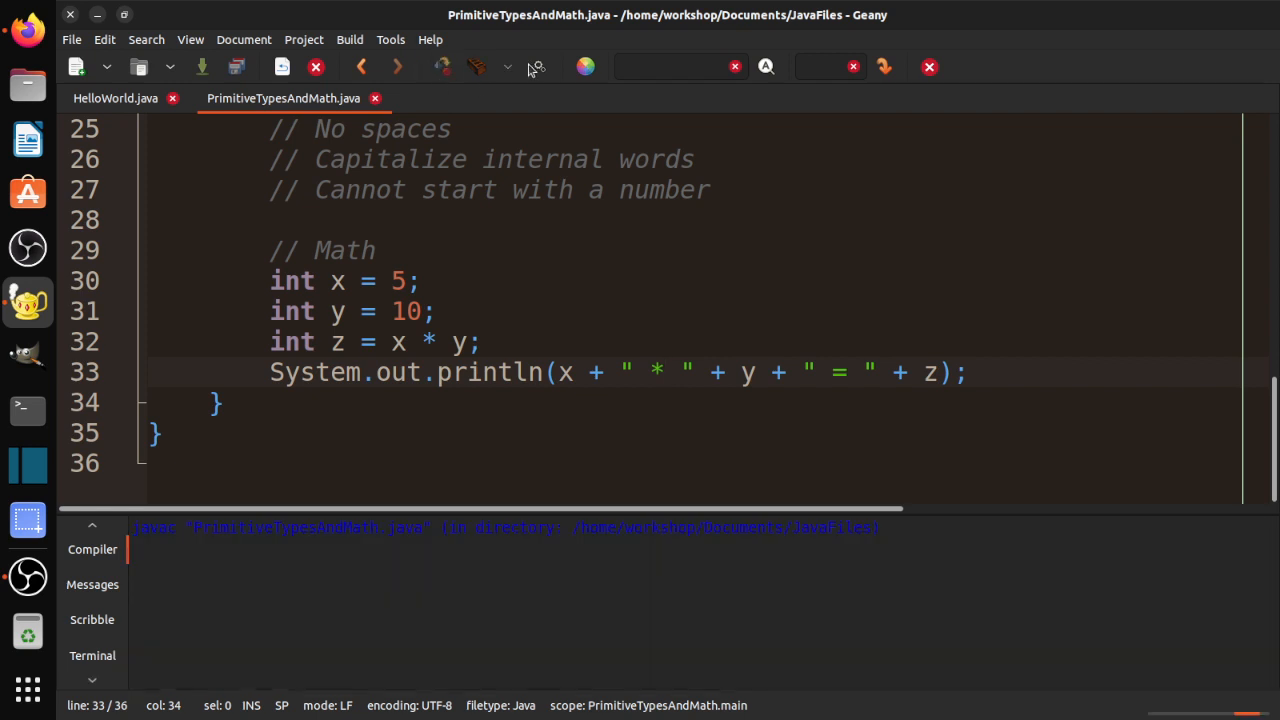
left_click(536, 66)
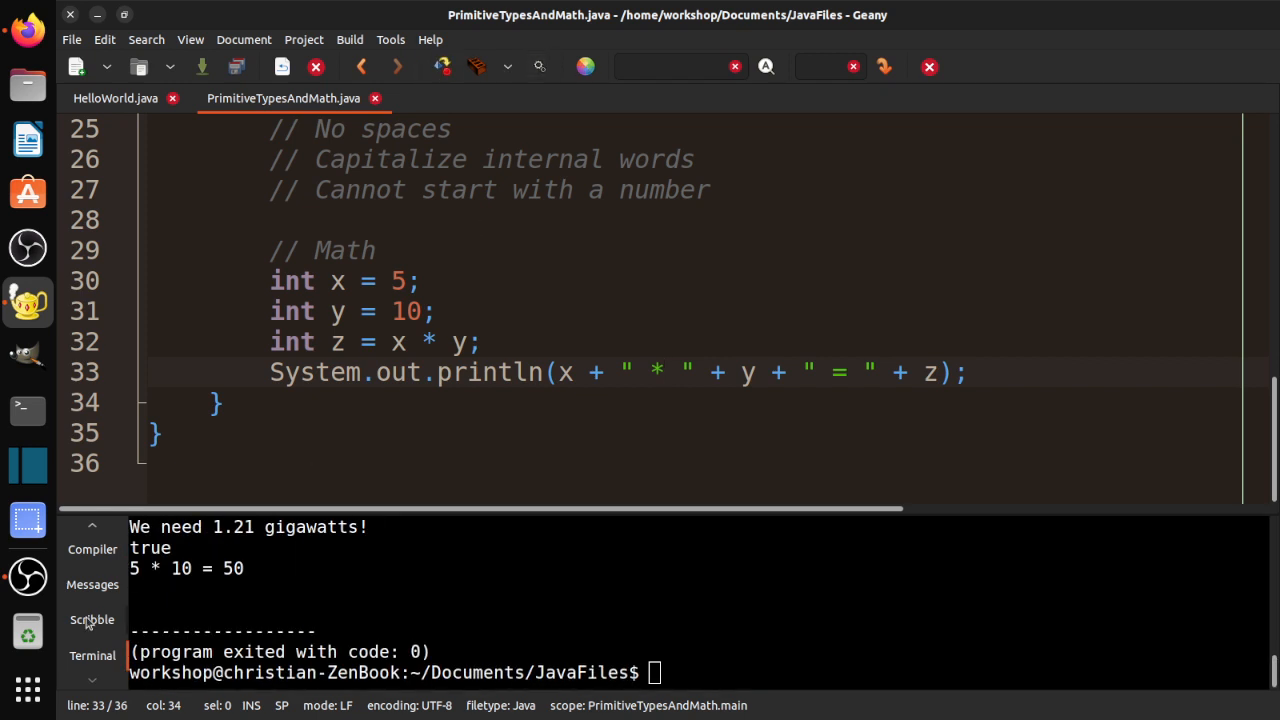
- Change the operator on lines 32 and 33 to division, save, compile and run it
left_click(437, 342)
key("BackSpace")
type("/")
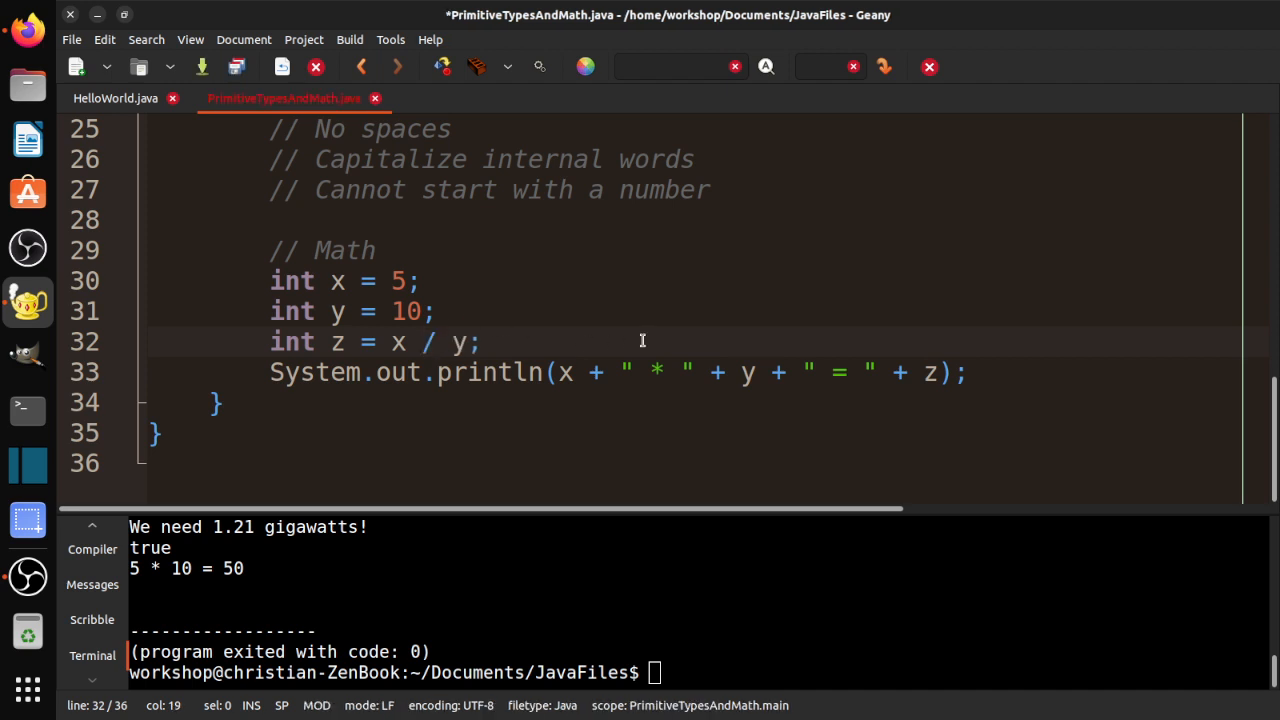
left_click(660, 370)
key("BackSpace")
type("/")
key("ctrl+s")
left_click(632, 430)
left_click(448, 68)
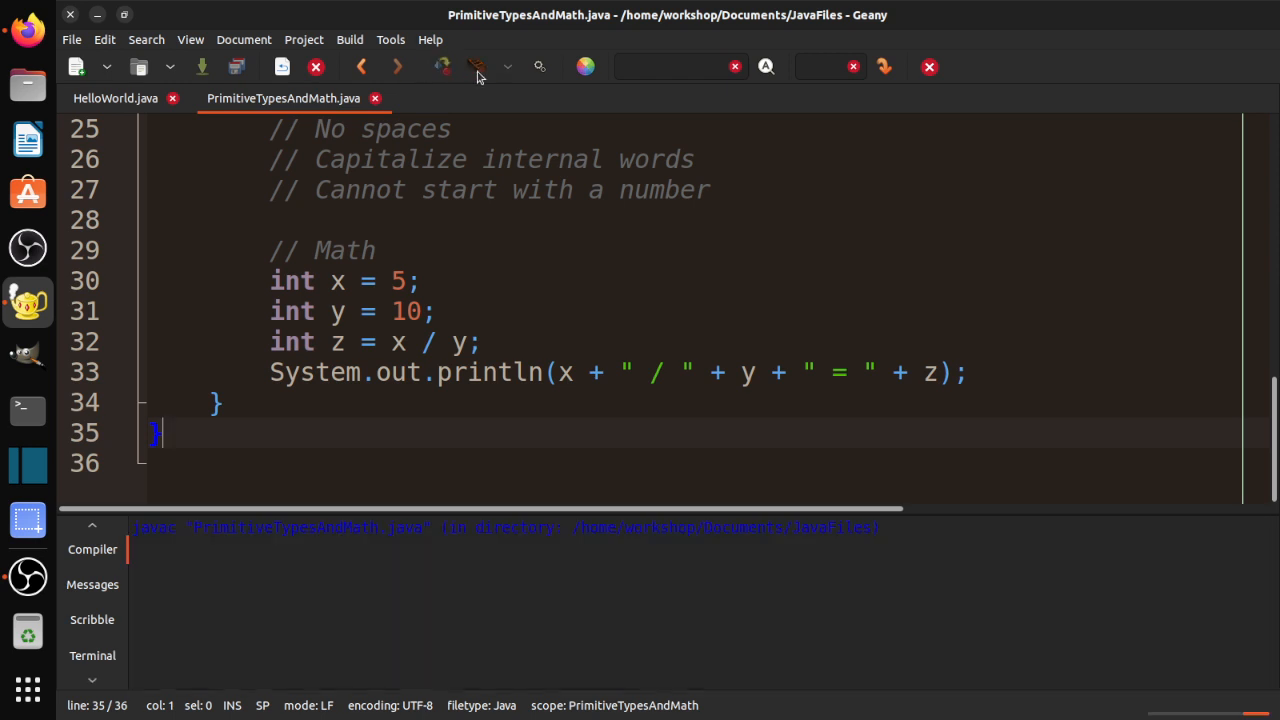
left_click(540, 66)
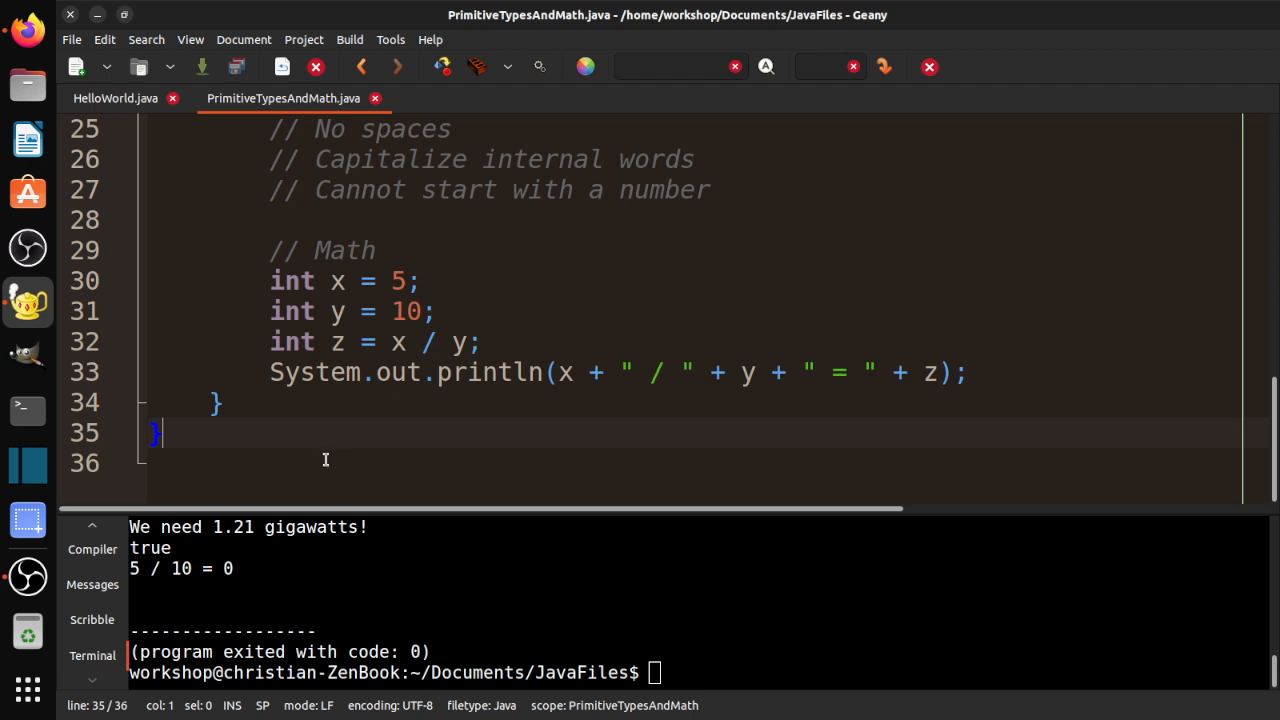
- Highlight the 5 / 10 = 0 output line showing integer truncation, then return to the code
left_click(238, 568)
left_click_drag(230, 568, 247, 568)
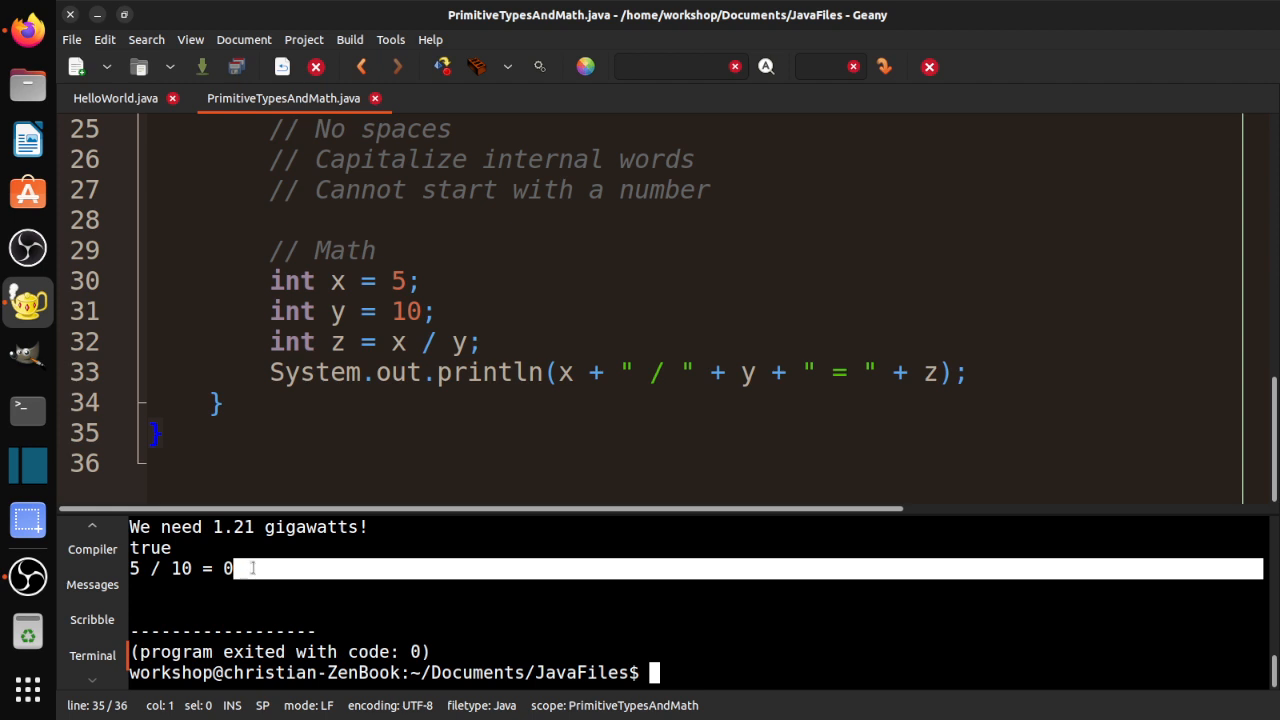
left_click(367, 412)
- Declare x, y and z as double on lines 30-32, save, compile and run to print 5.0 / 10.0 = 0.5
double_click(290, 281)
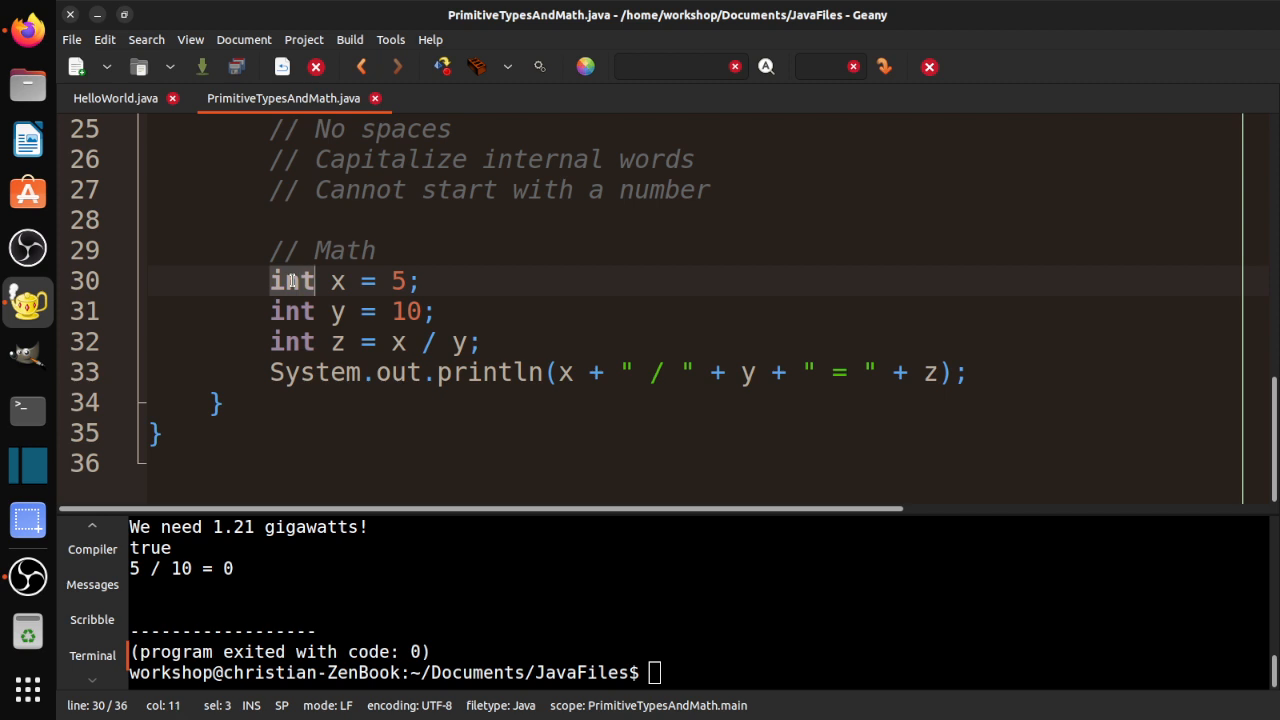
type("dou")
key("Down")
key("Left")
key("Left")
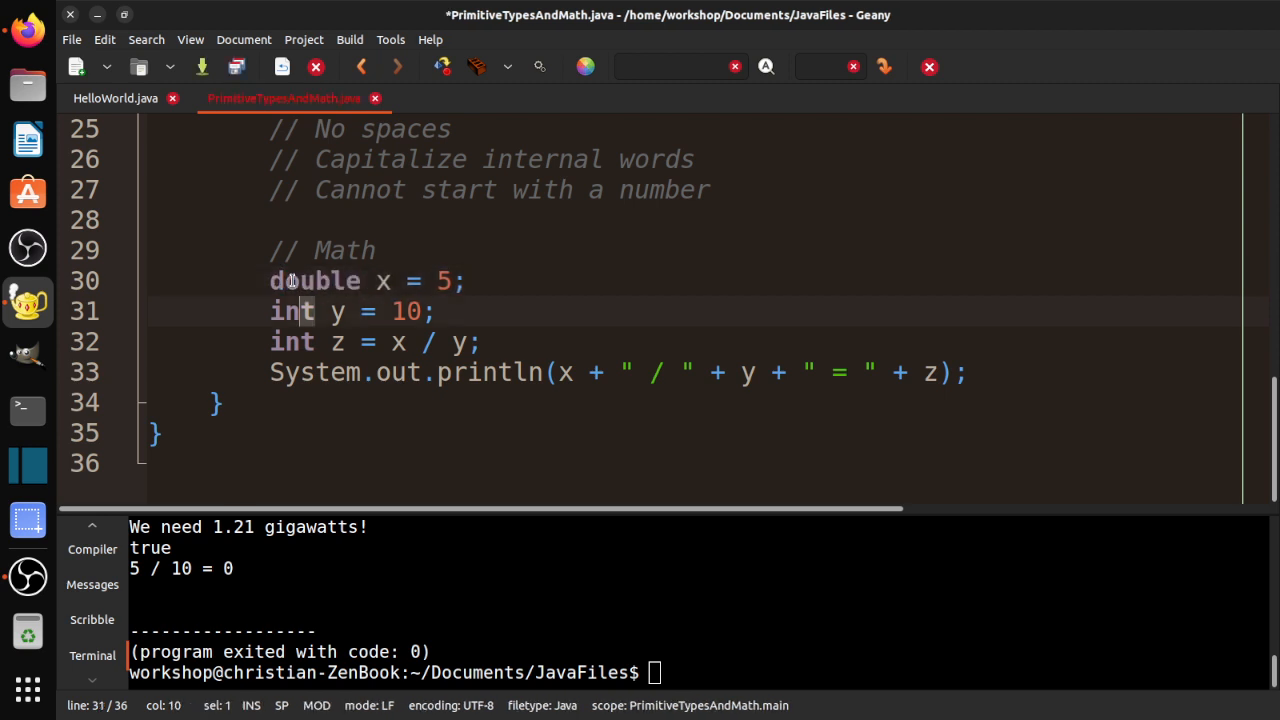
key("shift+Left")
key("shift+Left")
key("shift+Left")
type("double")
key("Down")
key("Left")
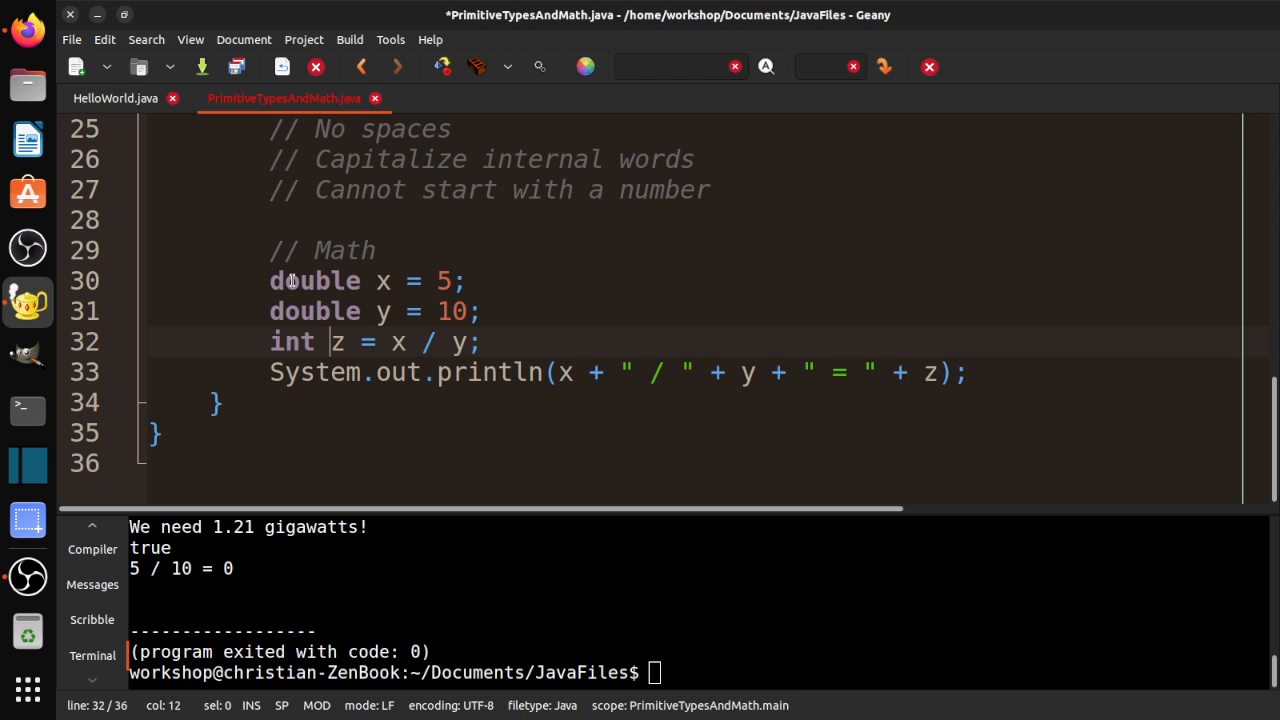
key("shift+Left")
key("shift+Left")
key("shift+Left")
type("double")
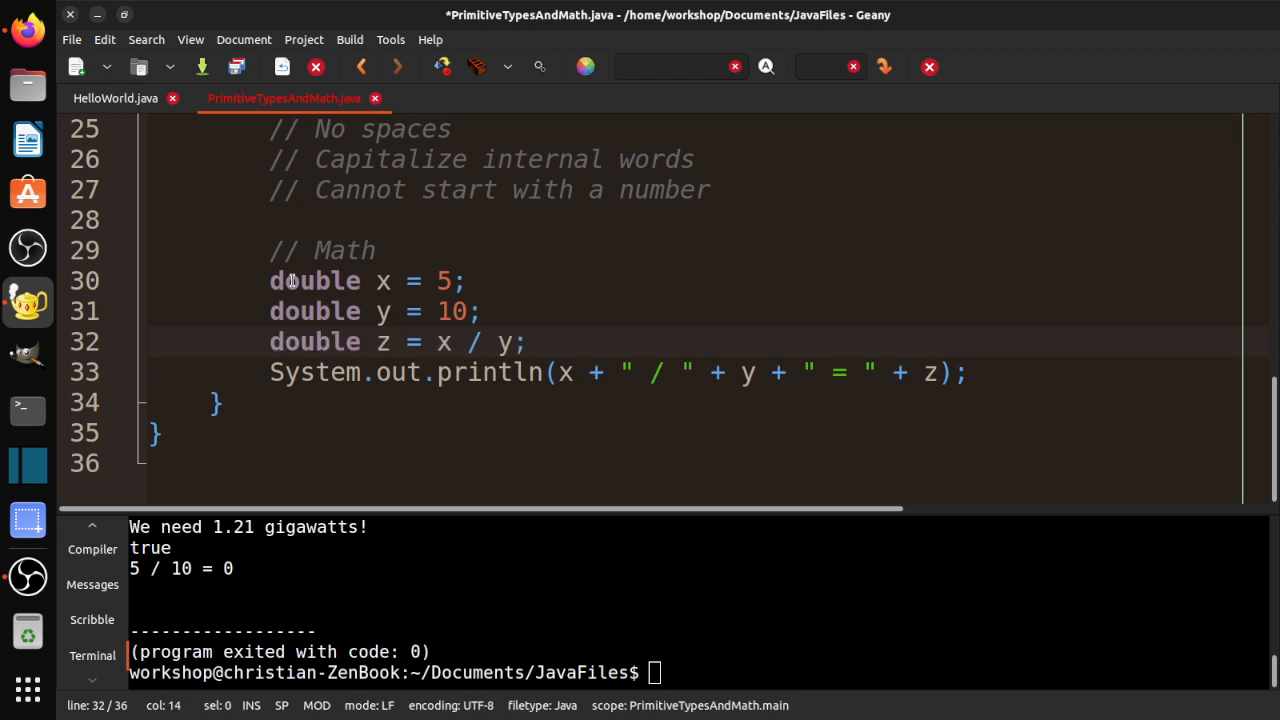
key("ctrl+s")
left_click(447, 70)
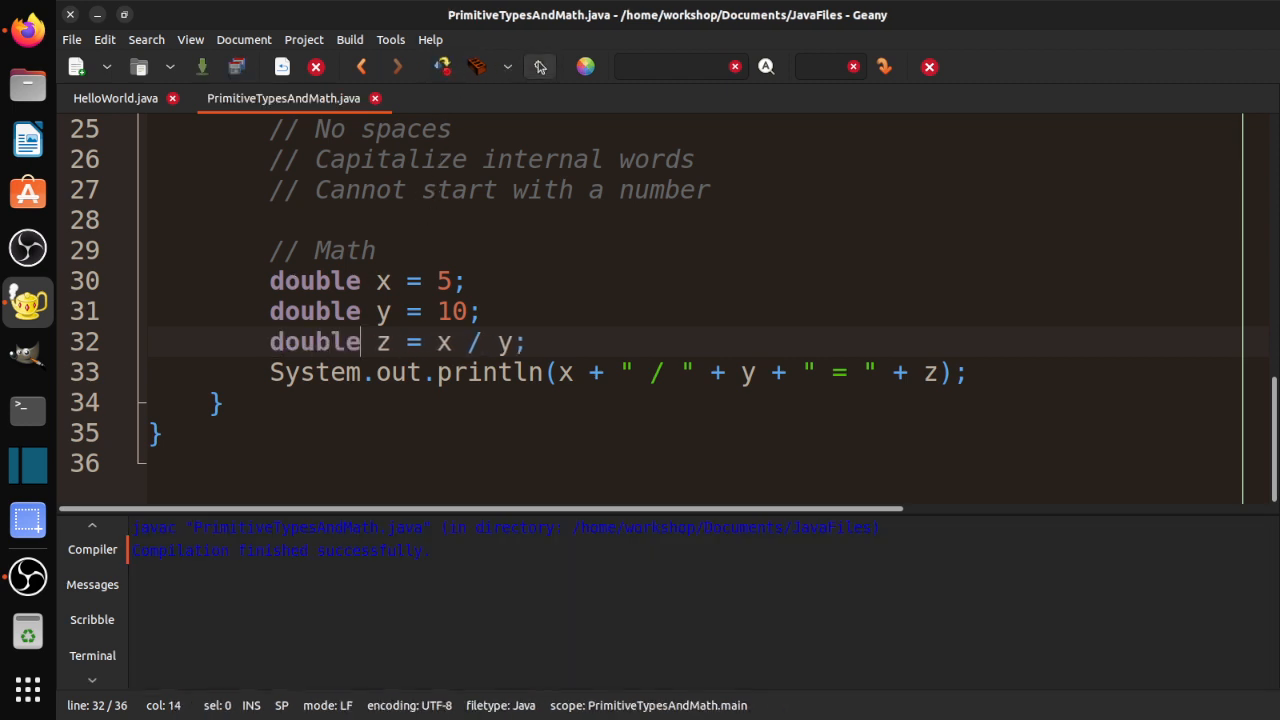
left_click(540, 67)
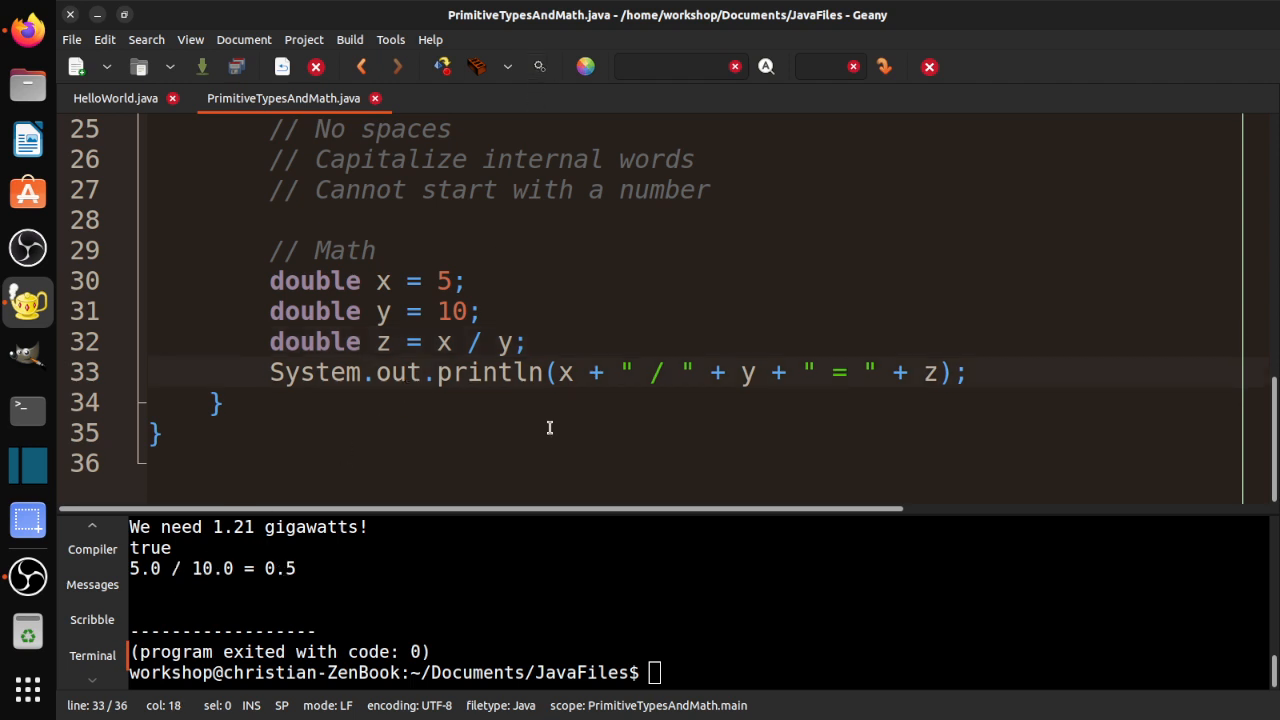
- Revert the x, y and z declarations from double back to int
key("BackSpace")
key("BackSpace")
key("BackSpace")
key("BackSpace")
type("int")
key("Up")
key("BackSpace")
key("BackSpace")
key("BackSpace")
key("BackSpace")
type("int")
key("Up")
key("Right")
key("Right")
key("Right")
key("BackSpace")
key("BackSpace")
key("BackSpace")
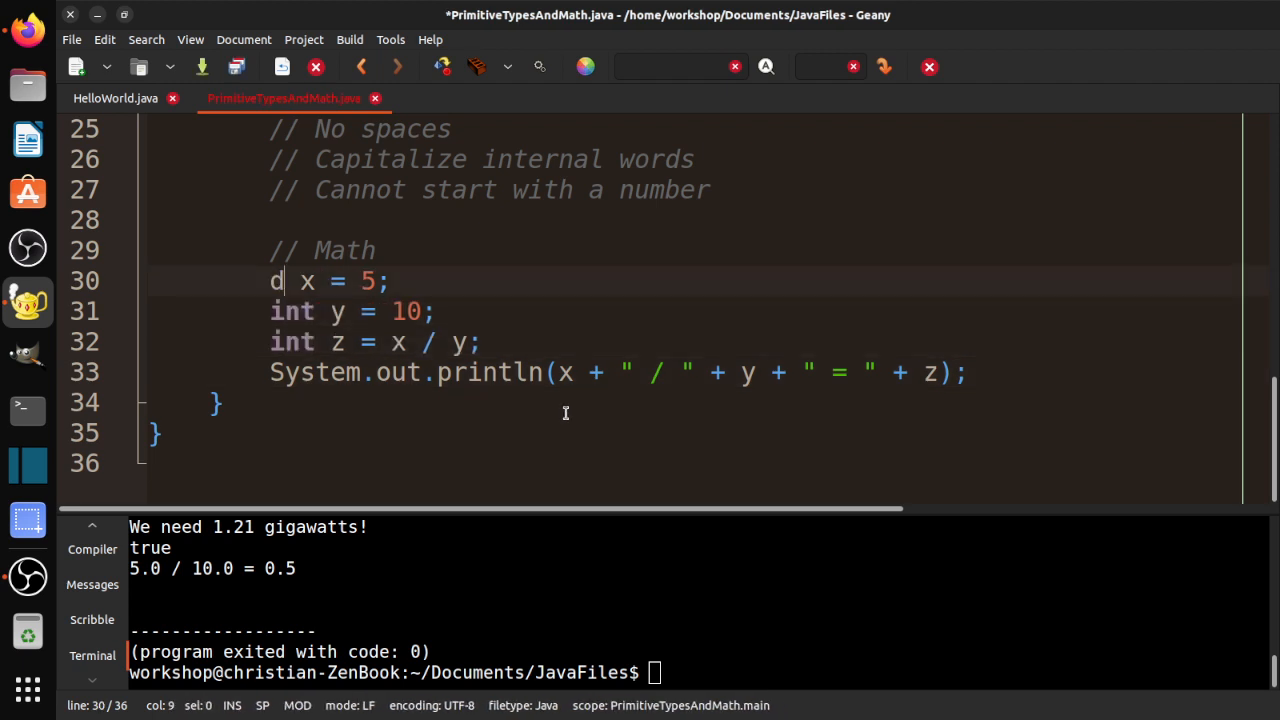
key("BackSpace")
type("int")
- Switch the operator on lines 32 and 33 to modulo, save, compile and run to print 5 % 10 = 5
left_click(437, 342)
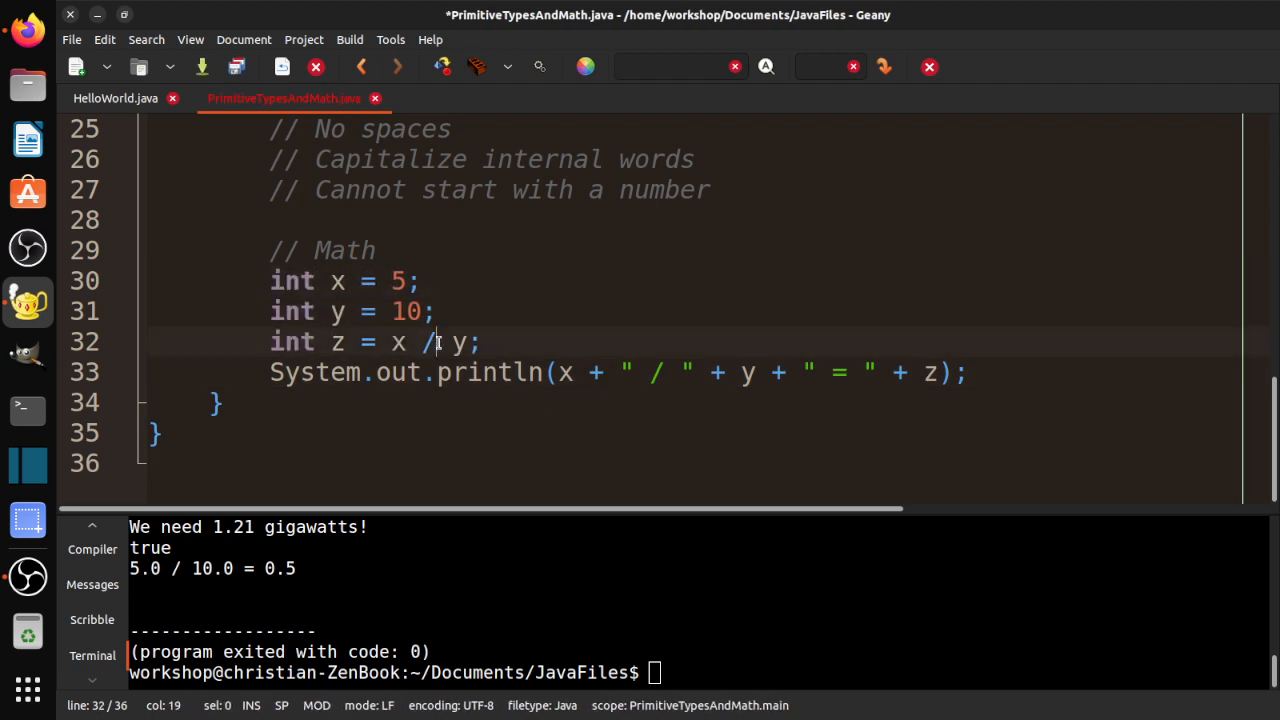
key("BackSpace")
type("%")
left_click(664, 372)
key("BackSpace")
type("&")
key("BackSpace")
type("%")
key("ctrl+s")
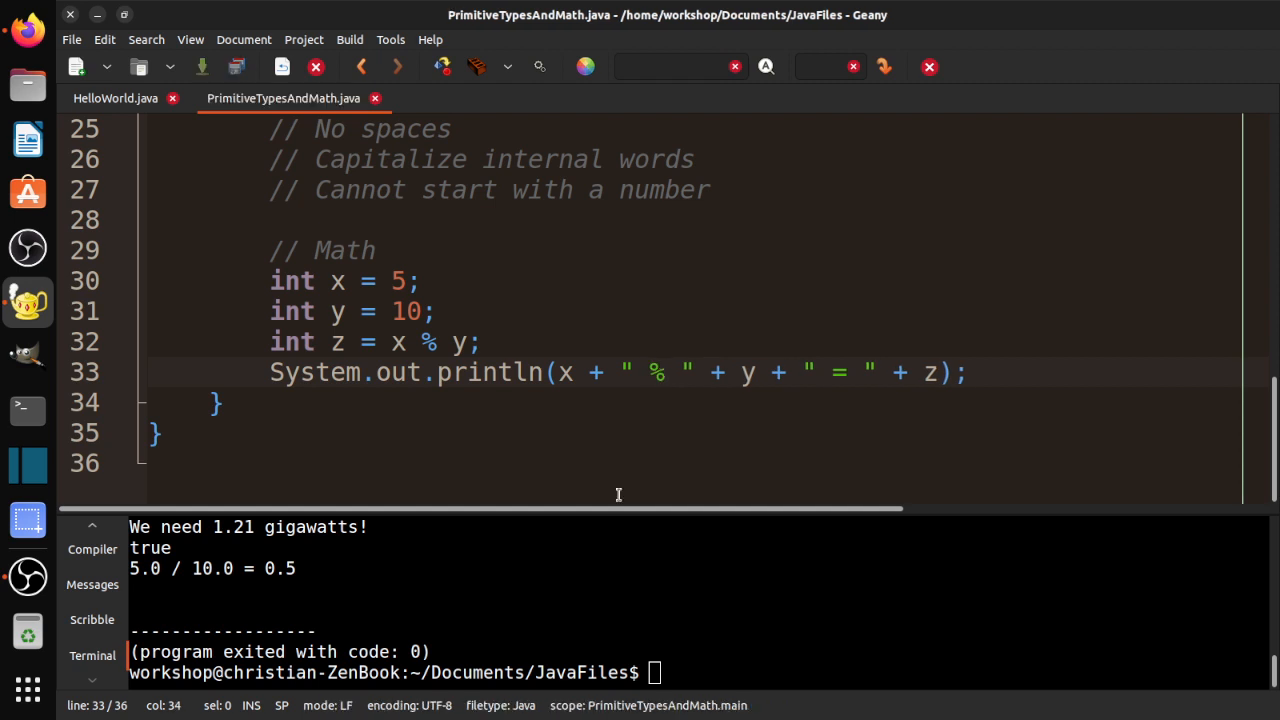
left_click(617, 490)
left_click(442, 66)
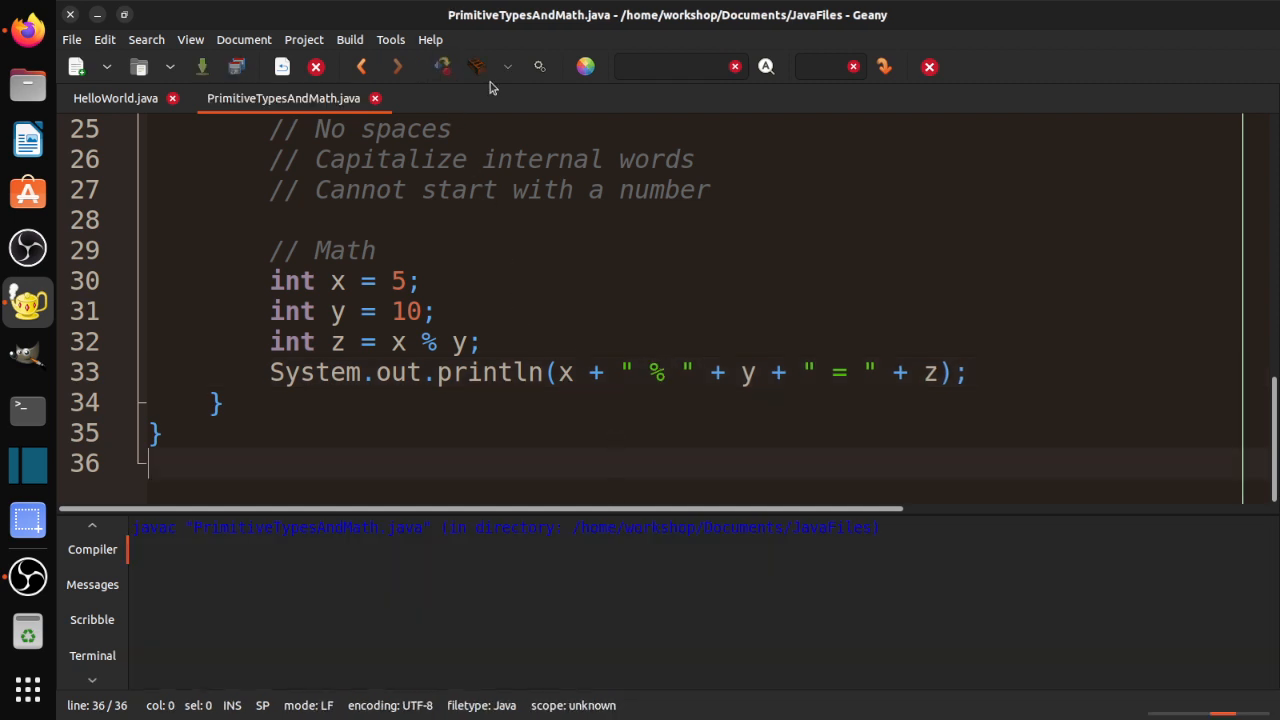
left_click(542, 66)
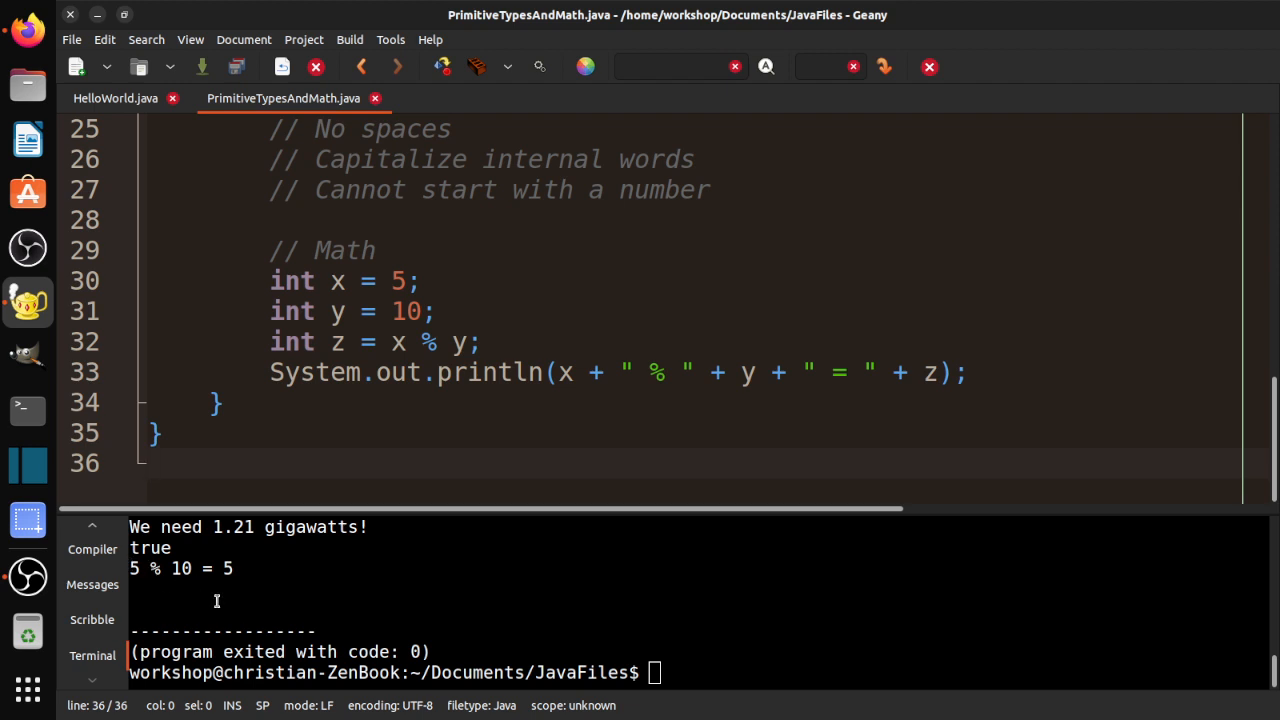
- Set x to 10 and y to 5, save, compile and run to see 10 % 5
left_click(406, 279)
key("BackSpace")
type("10")
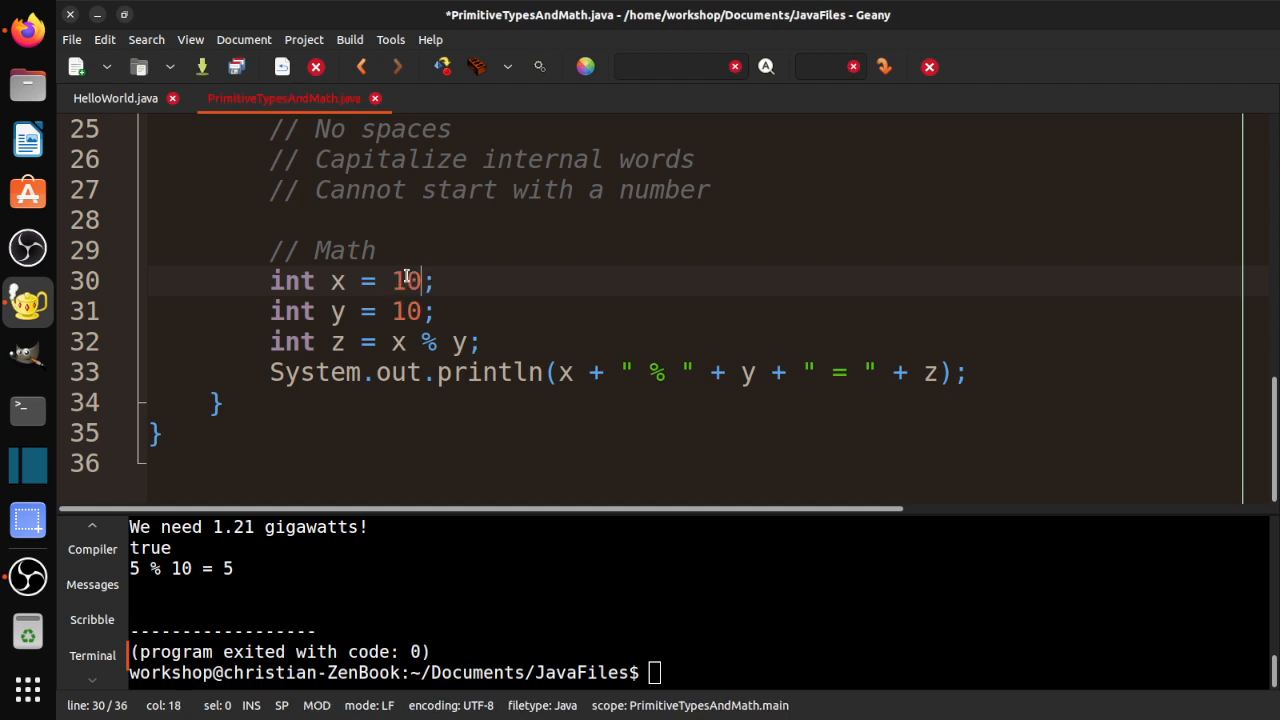
key("Down")
key("BackSpace")
key("BackSpace")
type("5")
key("ctrl+s")
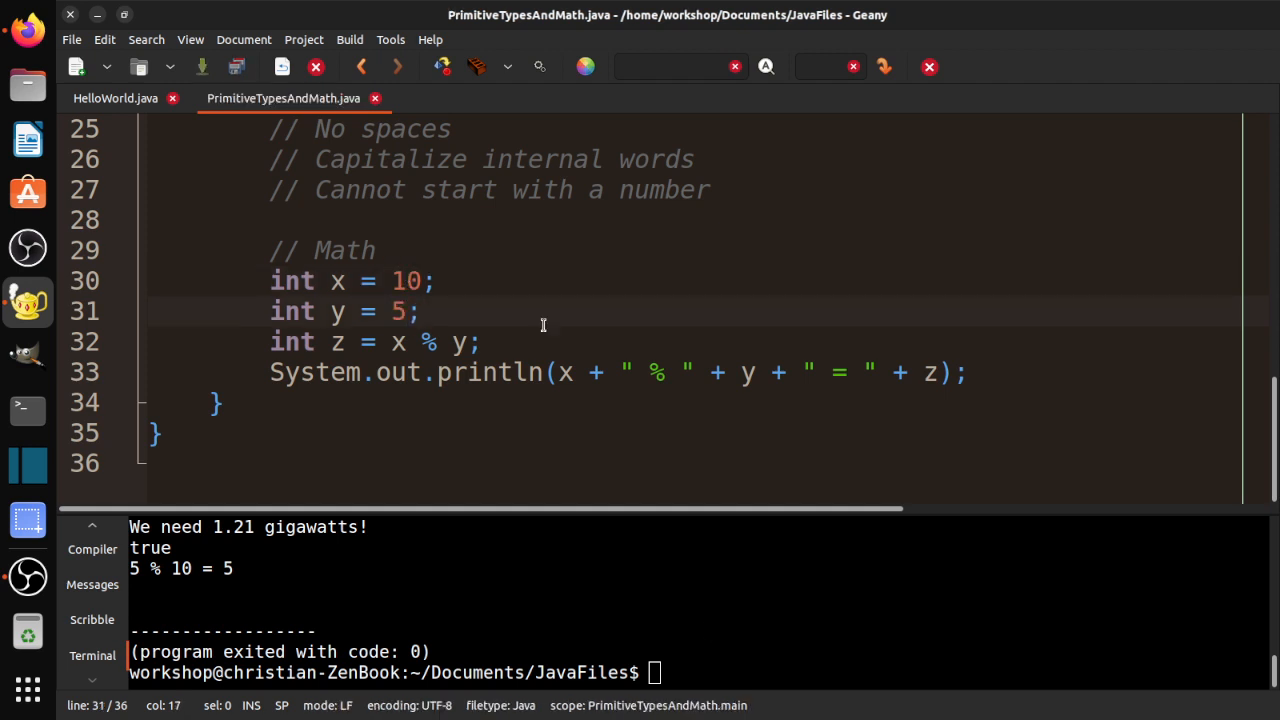
left_click(442, 66)
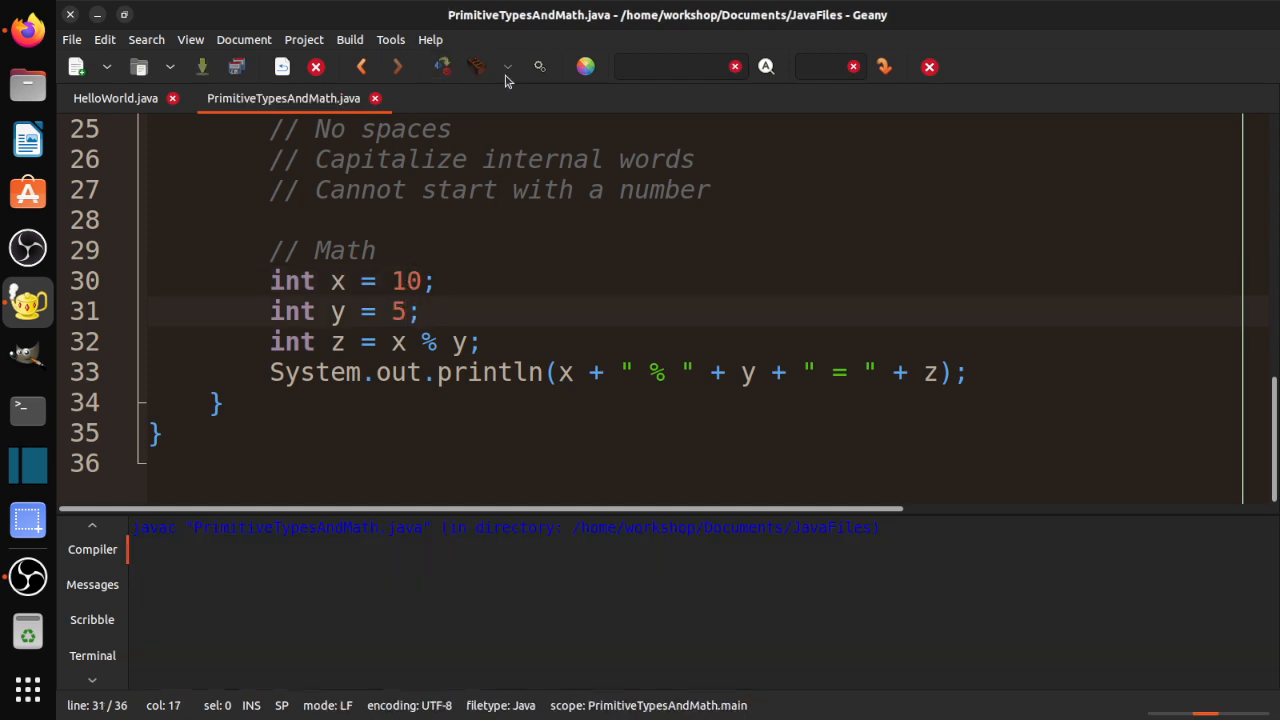
left_click(546, 69)
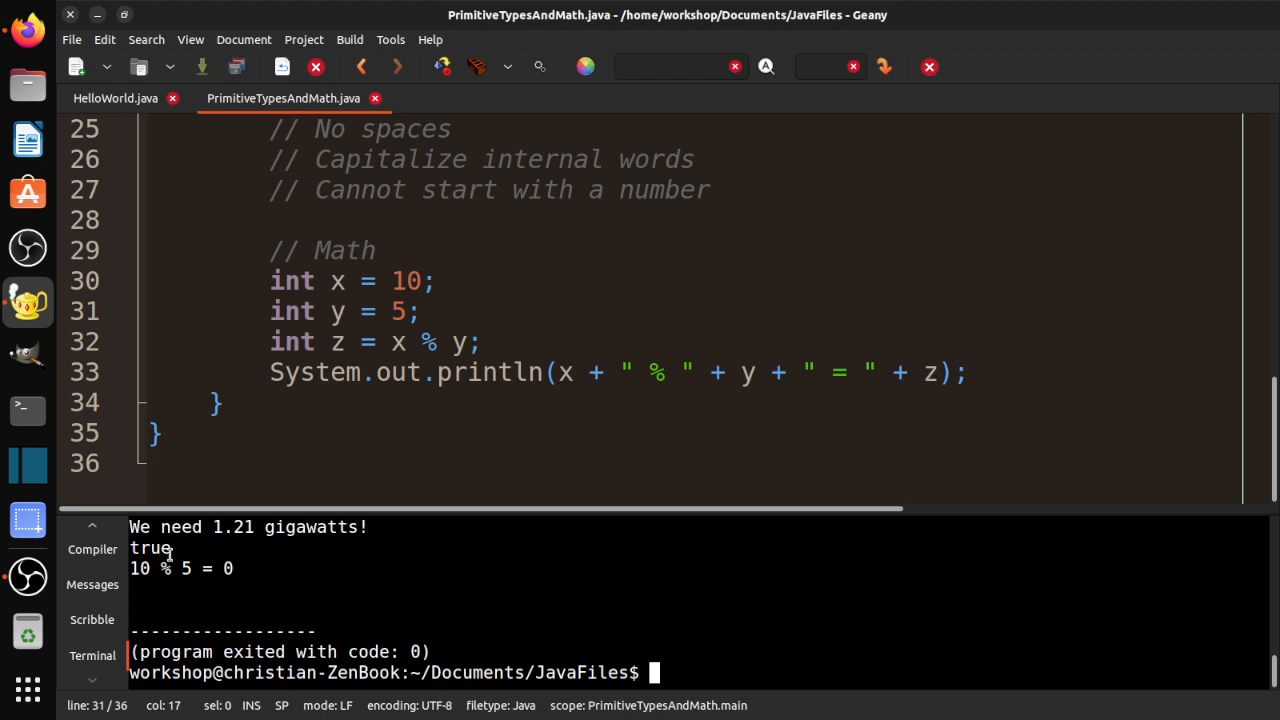
- Change y to 6, save, compile and run, highlighting the 10 % 6 = 4 result
left_click(401, 314)
key("BackSpace")
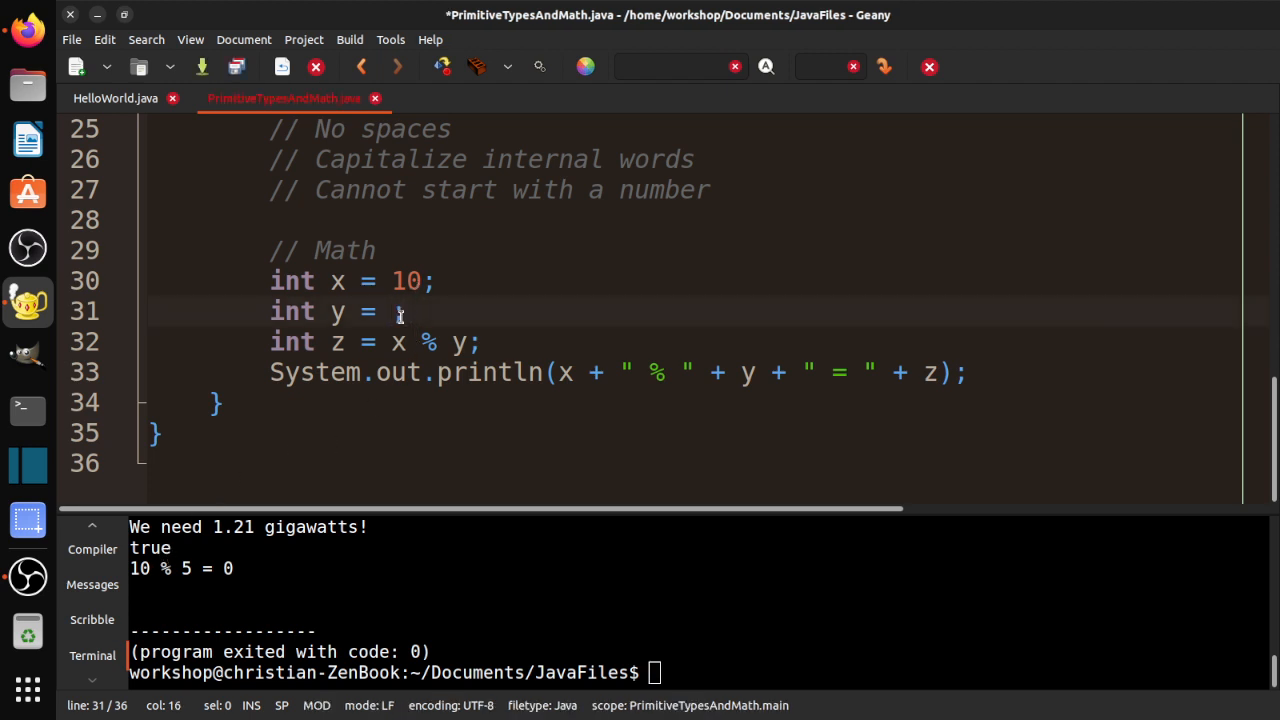
type("6")
key("ctrl+s")
left_click(442, 66)
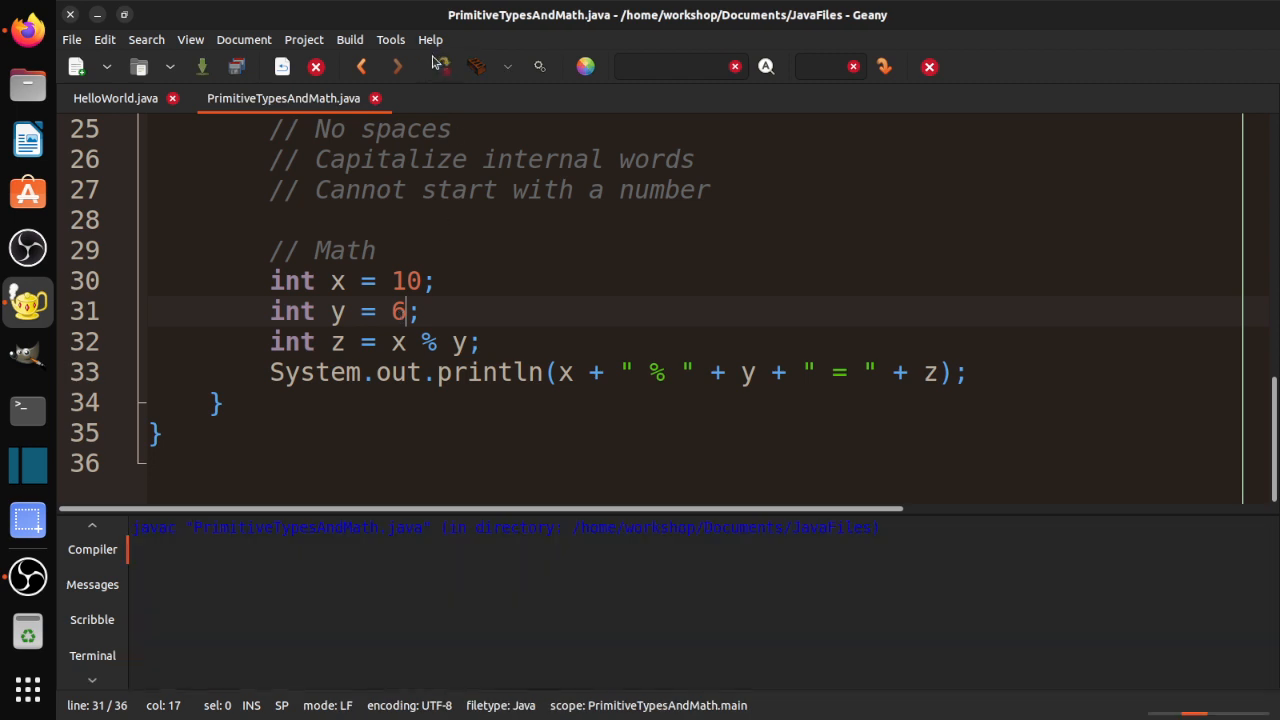
left_click(542, 66)
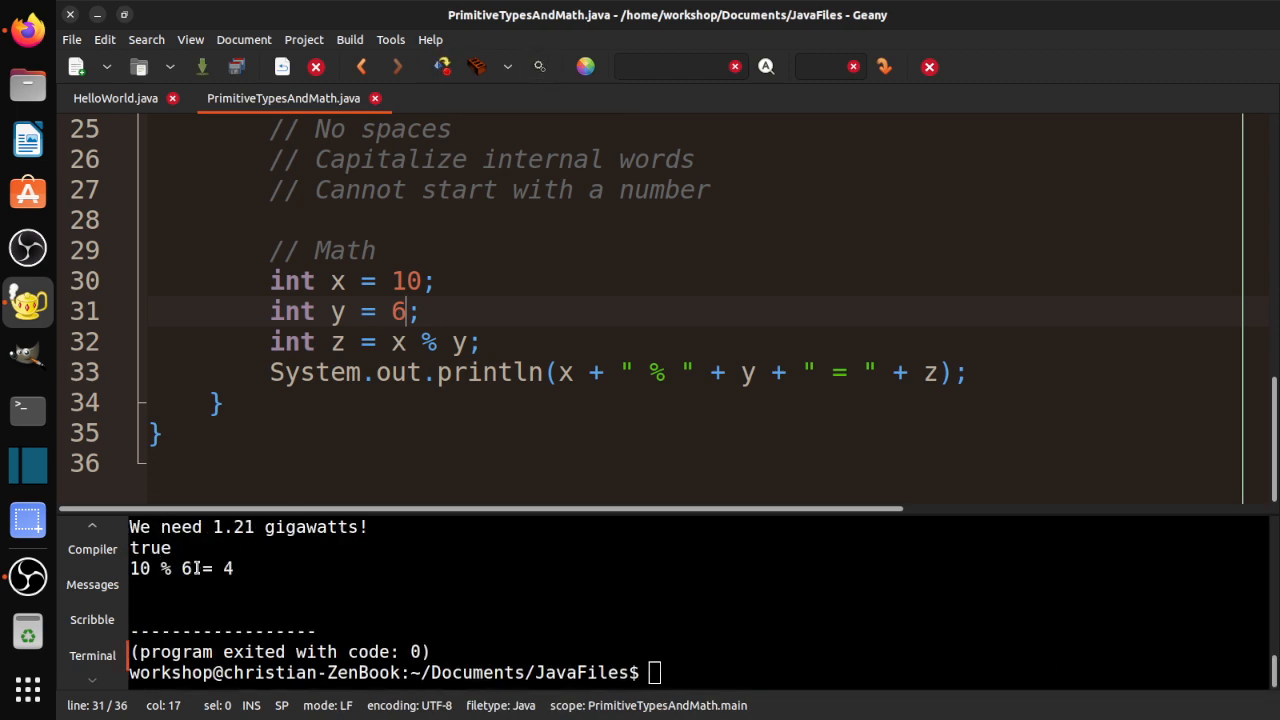
left_click_drag(196, 567, 178, 566)
left_click(140, 566)
double_click(231, 567)
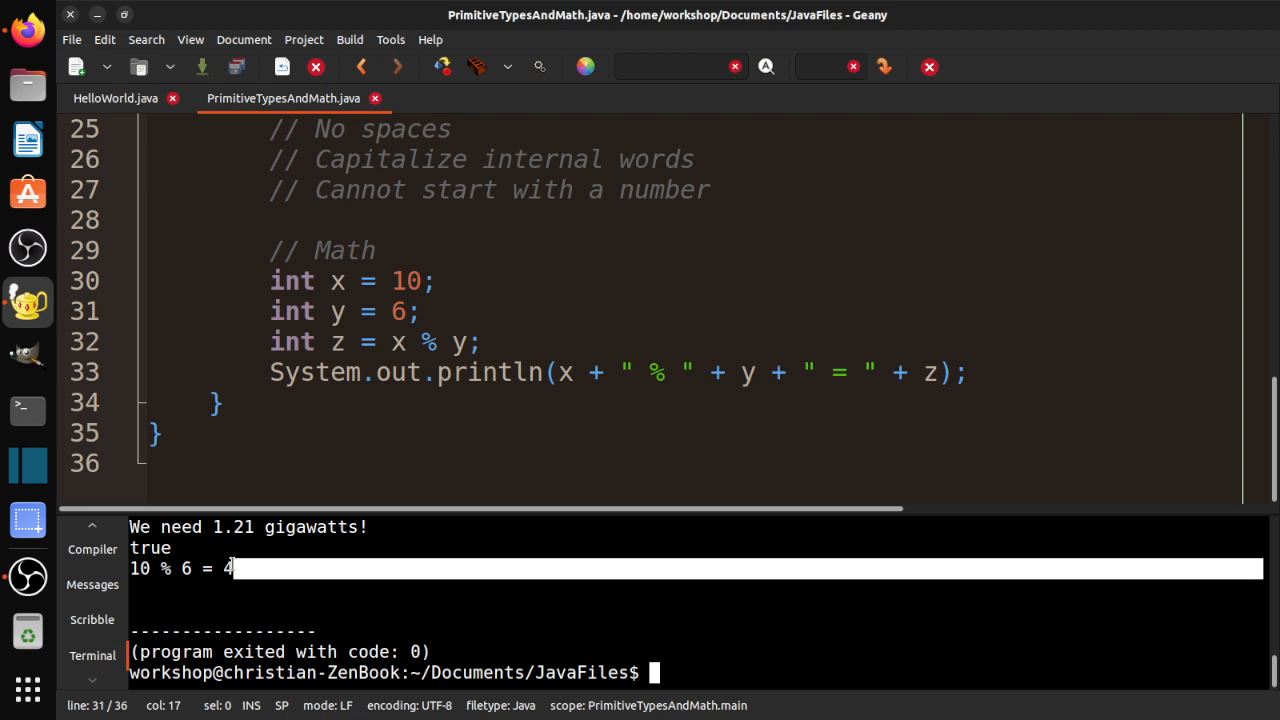
left_click(236, 557)
- Add a // Incrementing and Decrementing comment heading below the modulo print and save
left_click(983, 380)
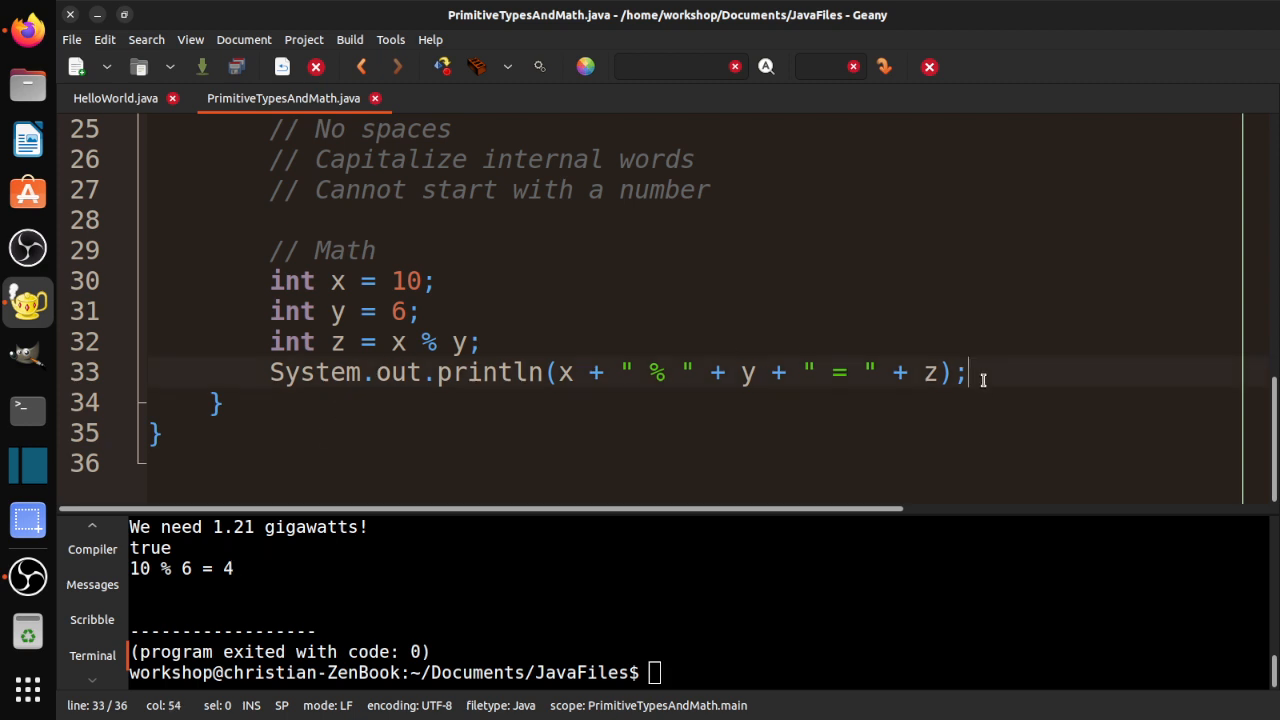
key("Return")
key("Return")
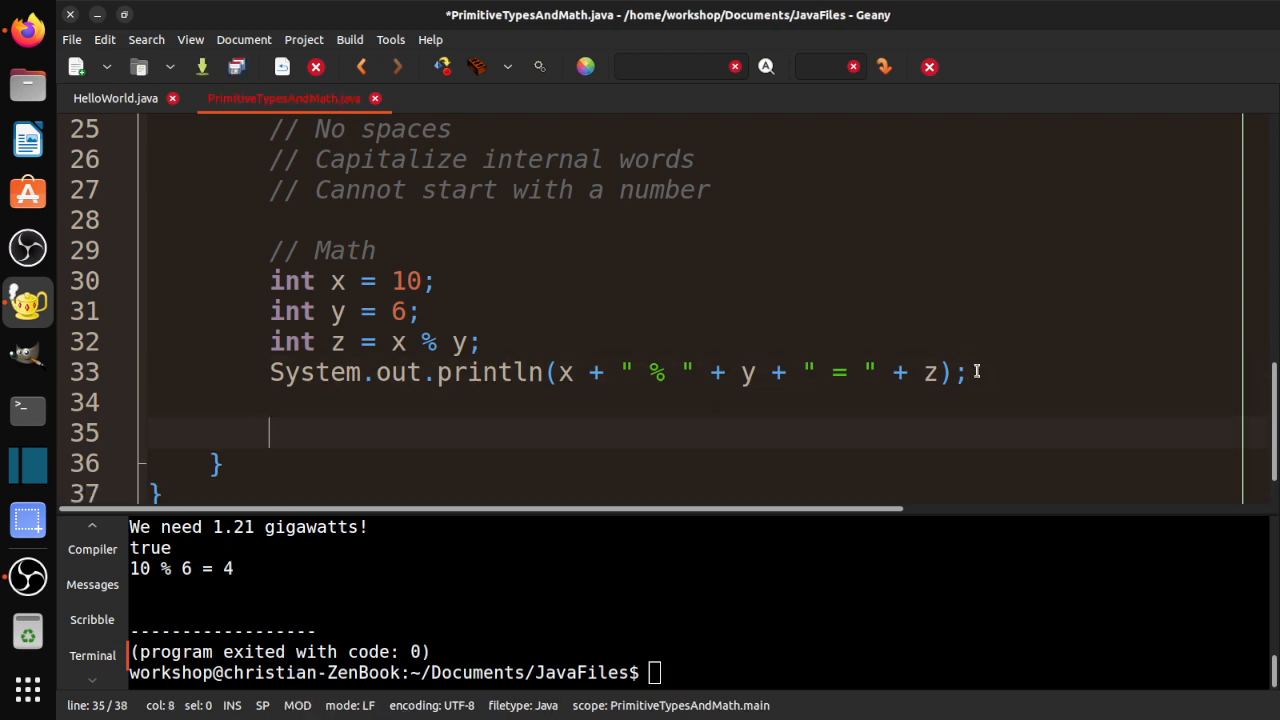
type("// Ind")
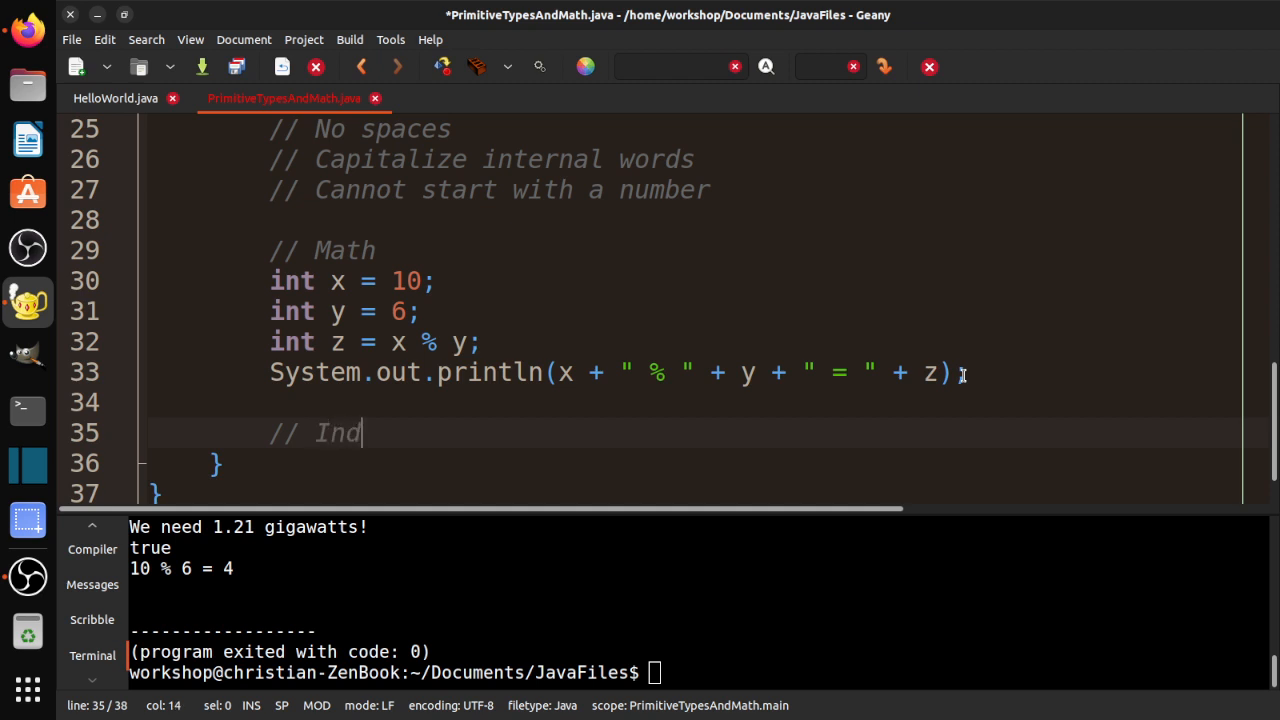
type("em")
key("BackSpace")
key("BackSpace")
key("BackSpace")
type("crementi")
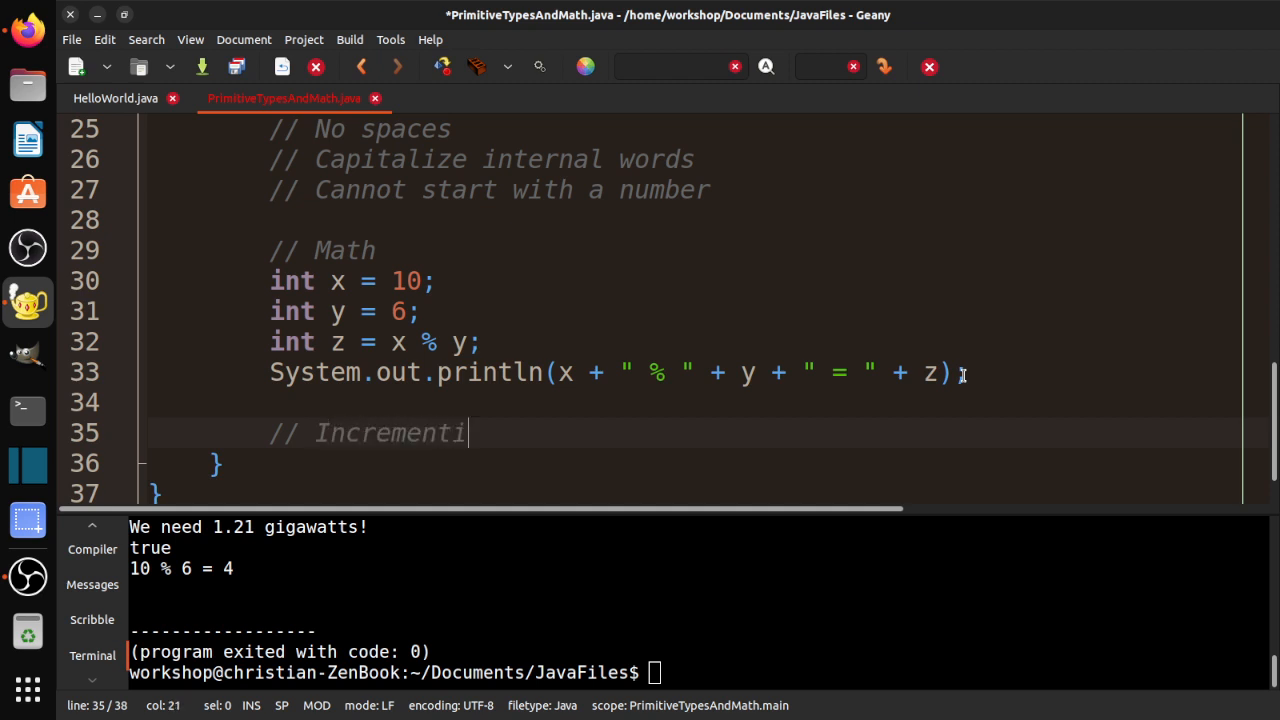
type("ng and Decermen")
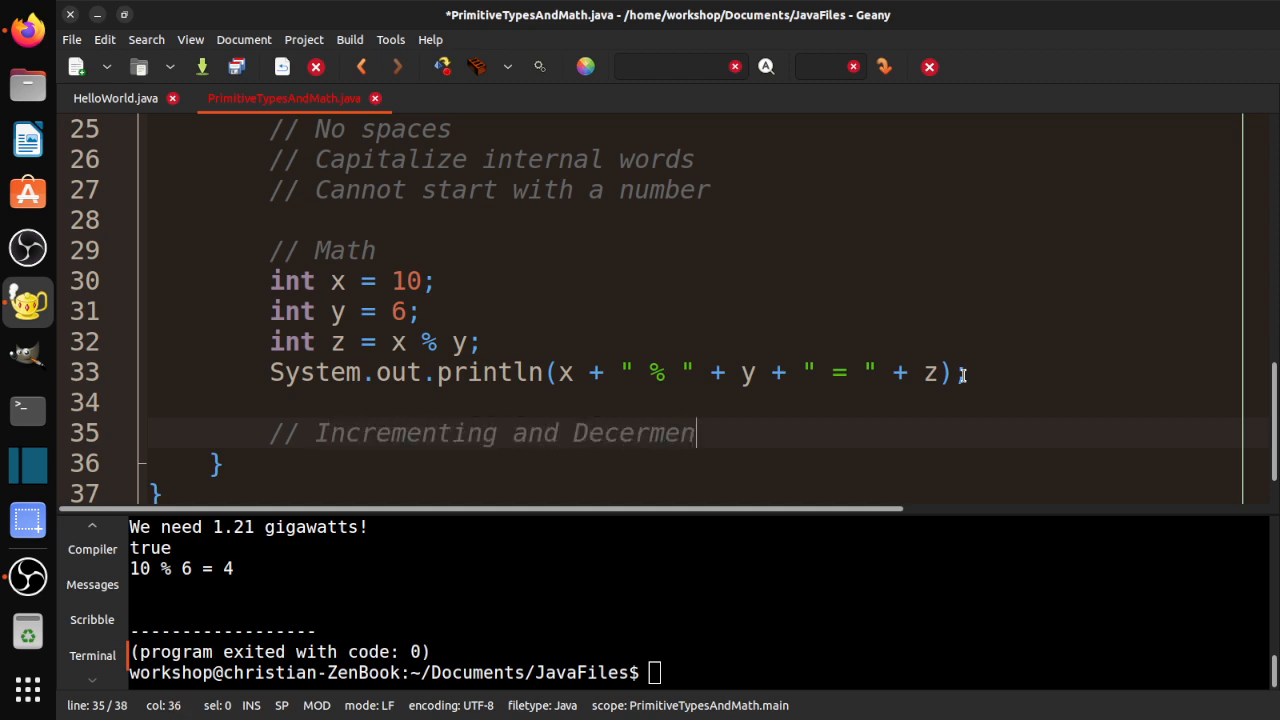
key("BackSpace")
key("BackSpace")
key("BackSpace")
type("rementing")
key("Return")
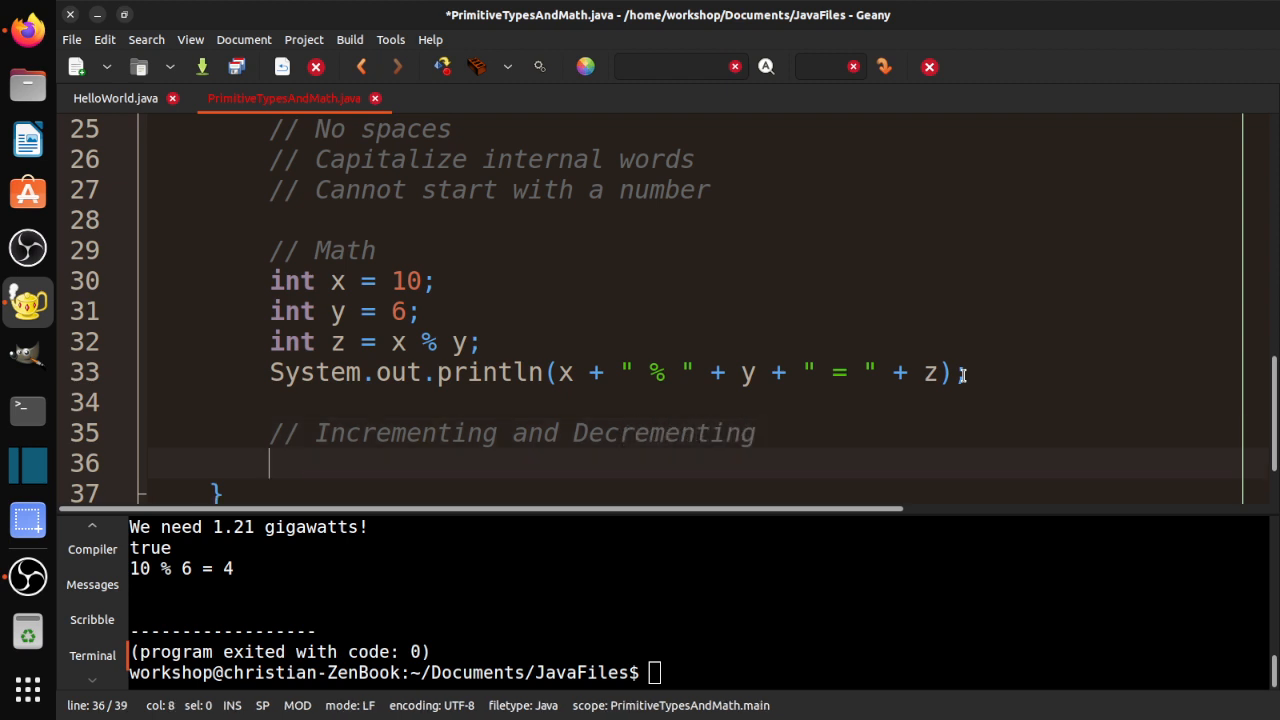
key("ctrl+s")
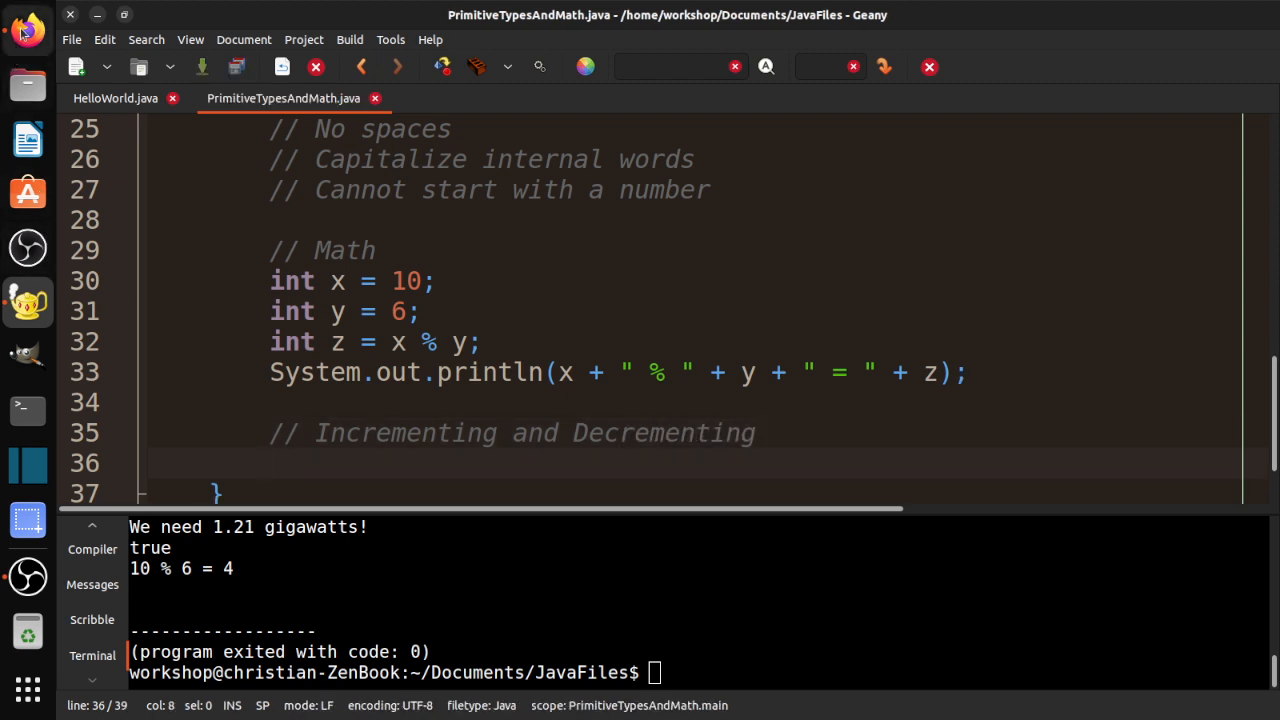
left_click(22, 32)
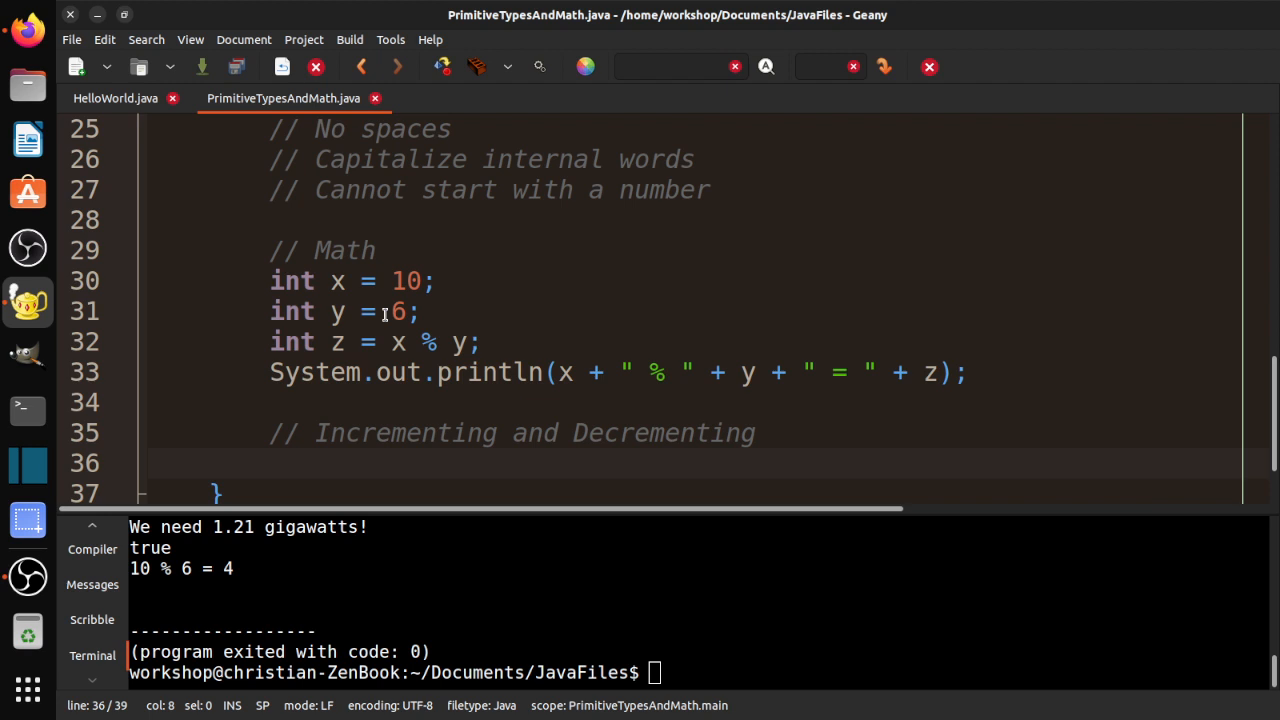
- Write x = x + 1; and System.out.println(x); under the Incrementing comment
left_click_drag(446, 282, 265, 275)
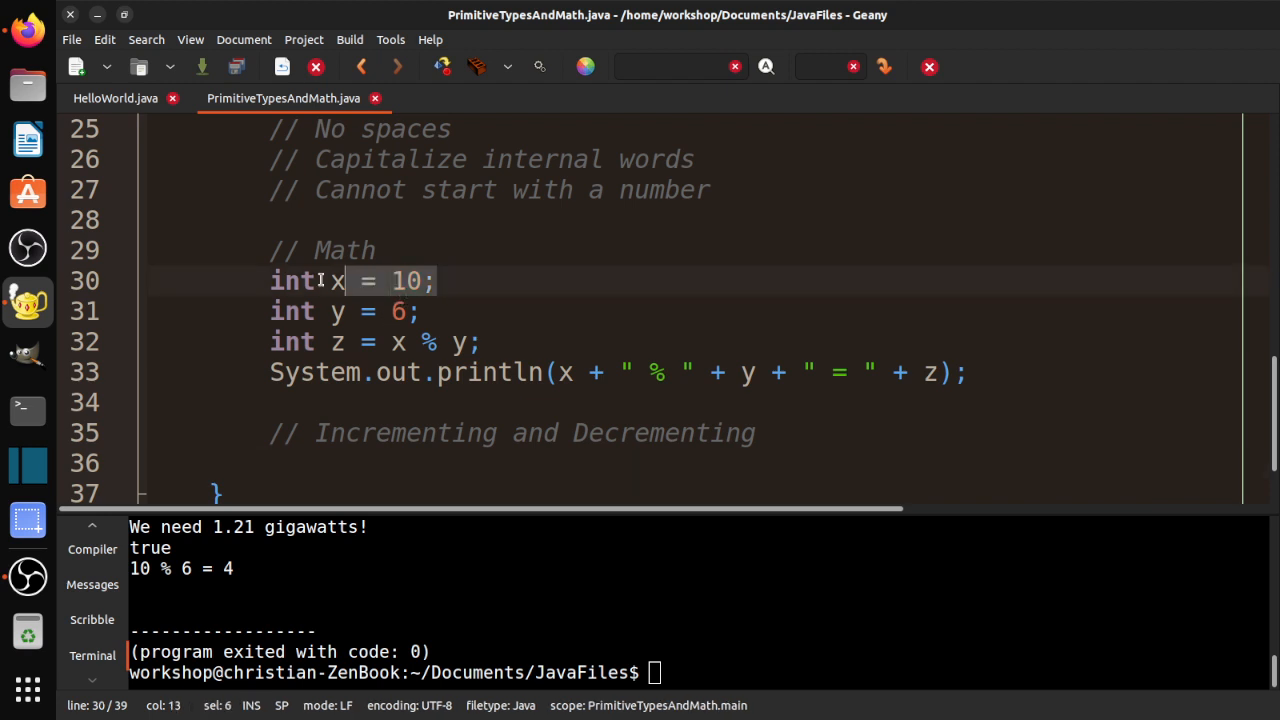
left_click(339, 468)
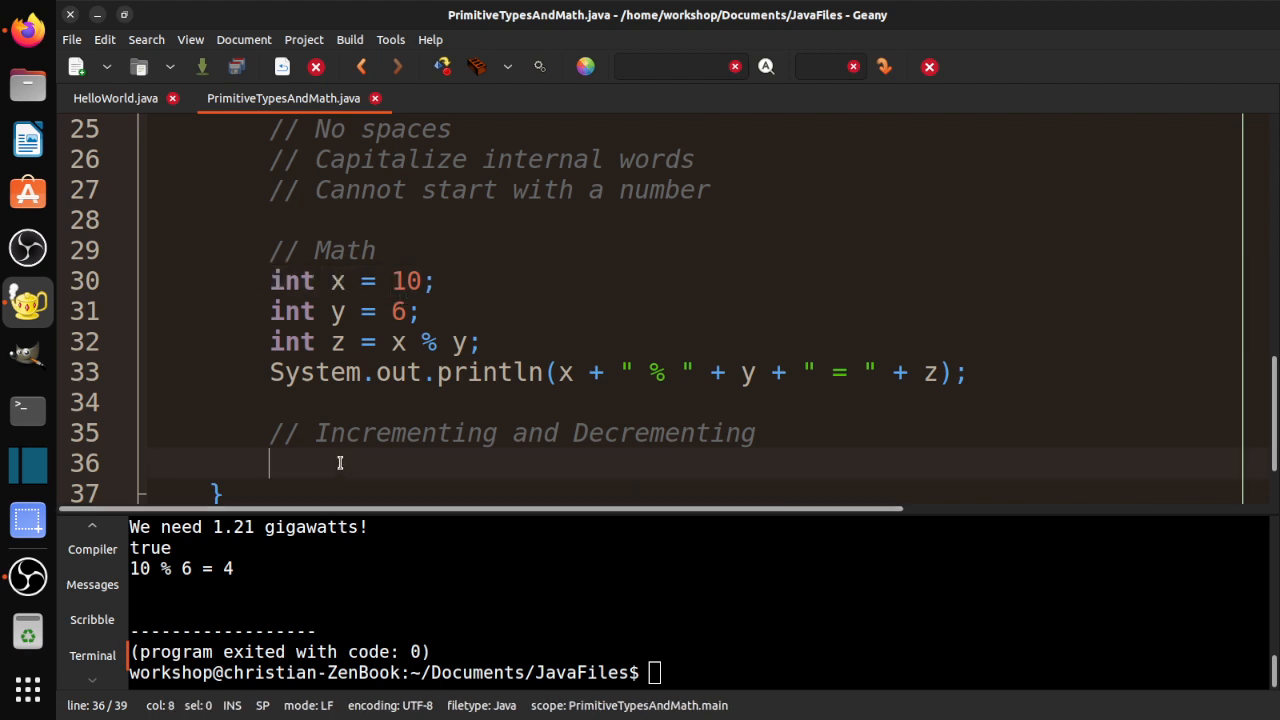
type("x +=")
key("BackSpace")
key("BackSpace")
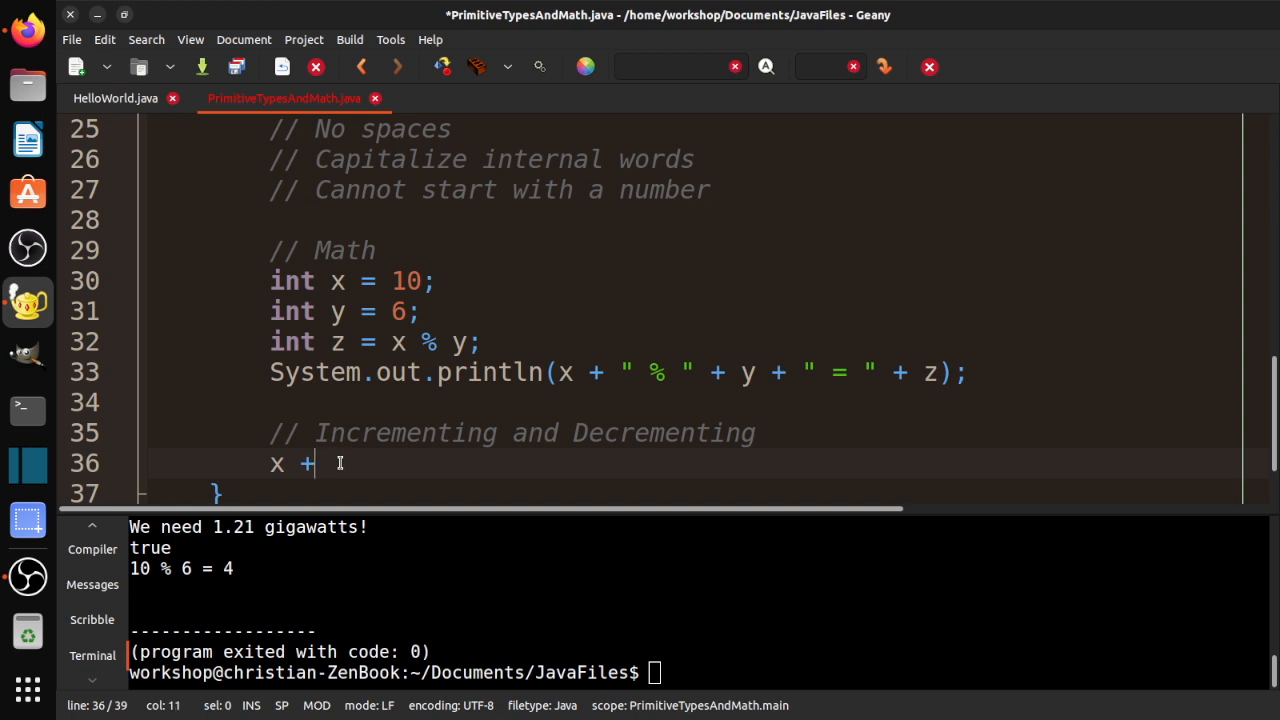
key("BackSpace")
type("= x + 1")
type(";")
key("Return")
type("System")
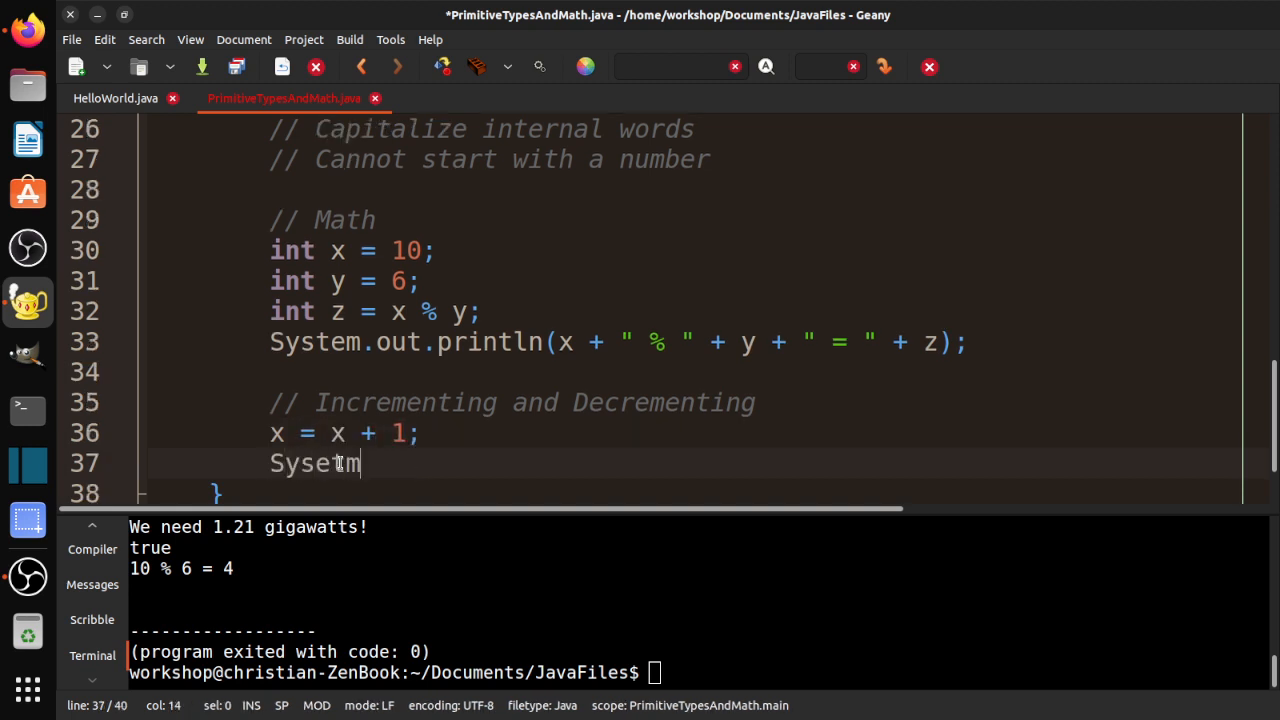
type(".ou")
key("BackSpace")
key("BackSpace")
key("BackSpace")
key("BackSpace")
key("BackSpace")
key("BackSpace")
type("tem.")
type("out.println(")
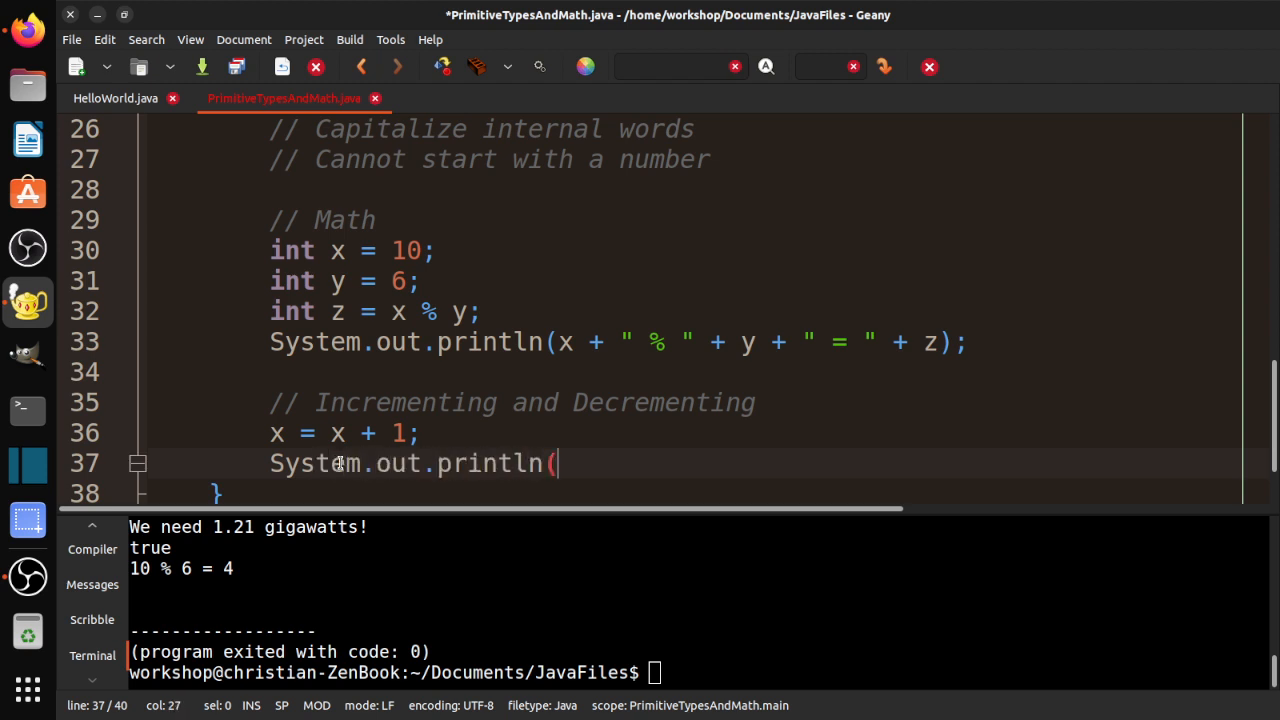
type("x);")
- Save, compile and run the program, highlighting the printed result 11
key("ctrl+s")
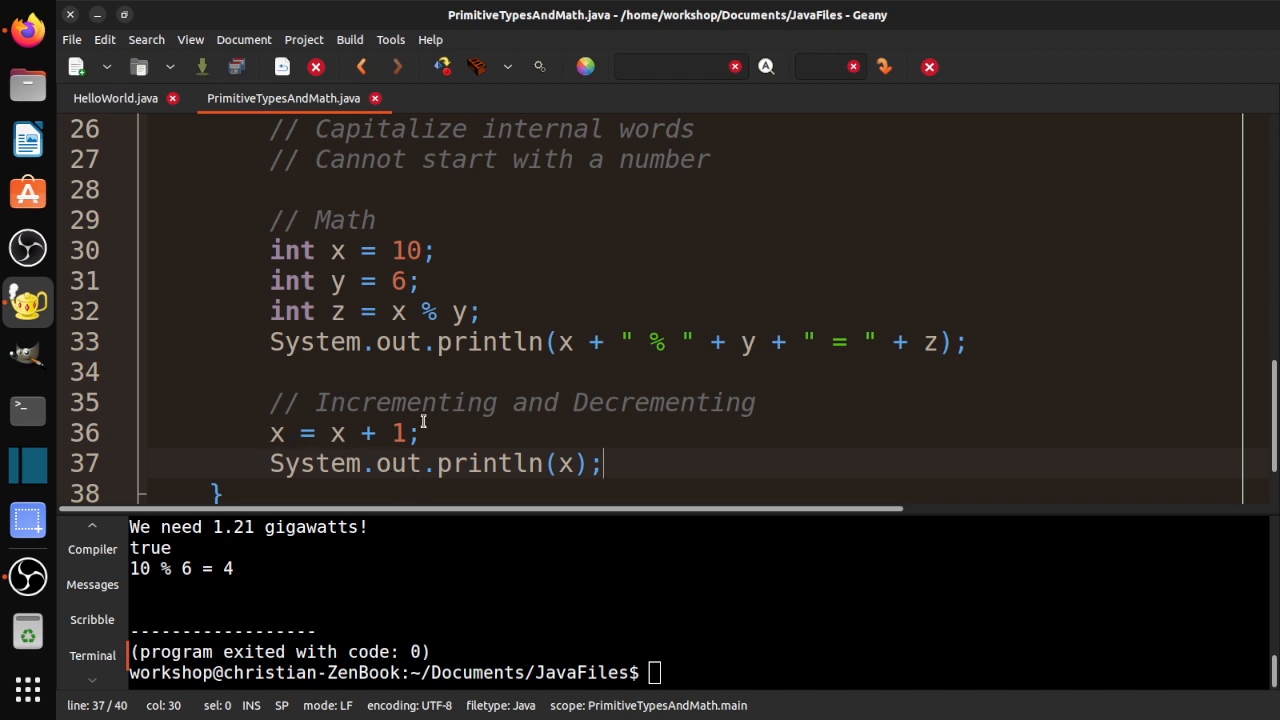
left_click(445, 70)
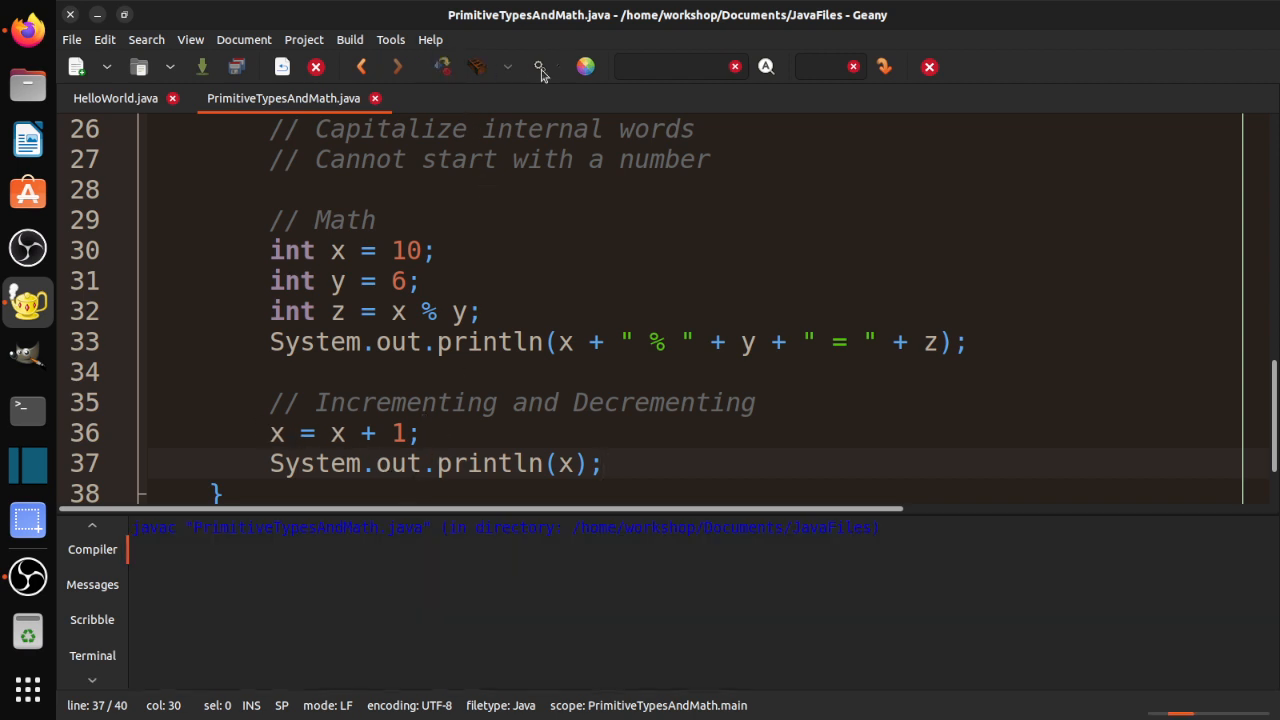
left_click(540, 67)
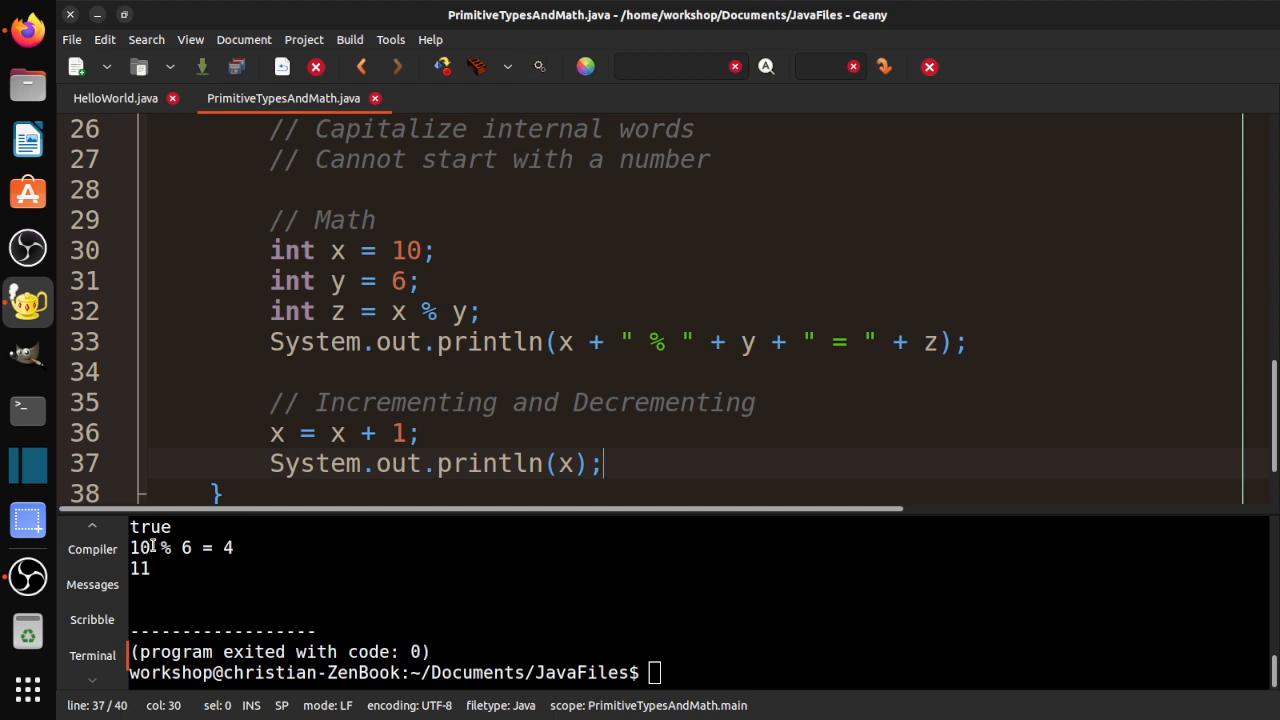
mouse_move(152, 546)
left_mouse_down()
mouse_move(130, 547)
mouse_move(133, 568)
left_mouse_up()
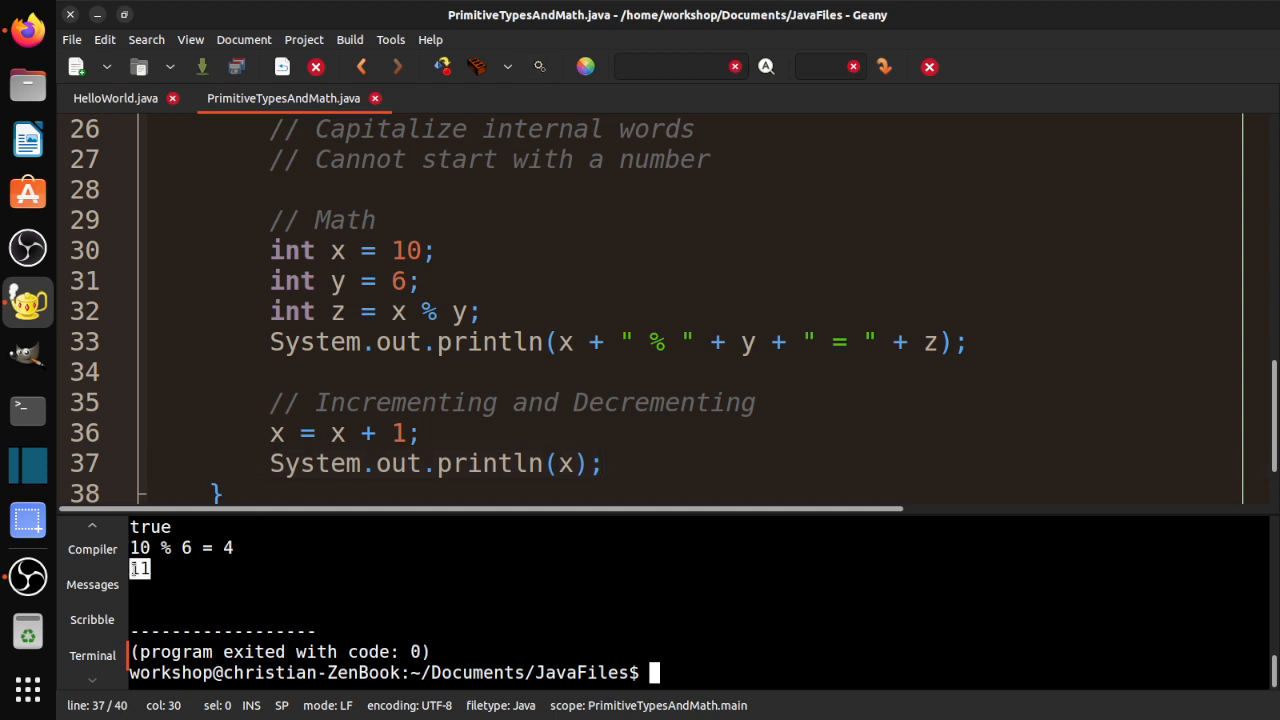
- Replace x = x + 1; with the shorthand x += 1; and rerun, still printing 11
left_click(347, 434)
key("Return")
type("x")
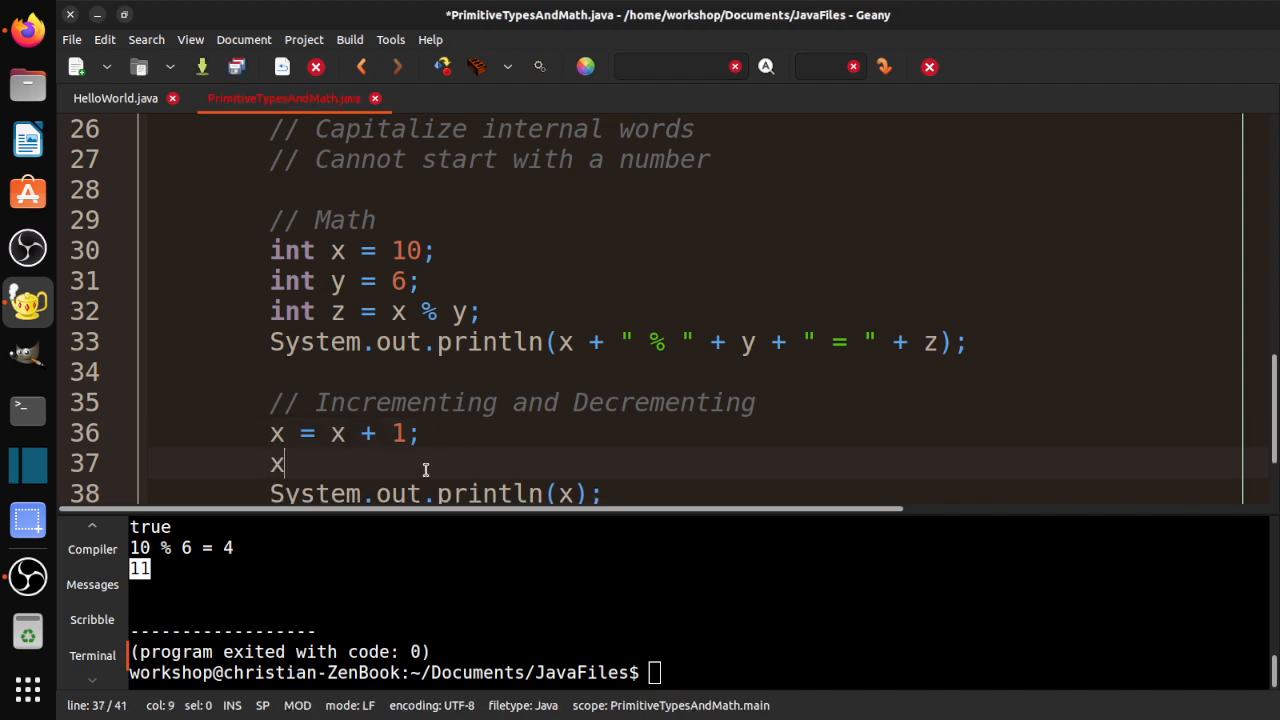
type(" += 1;")
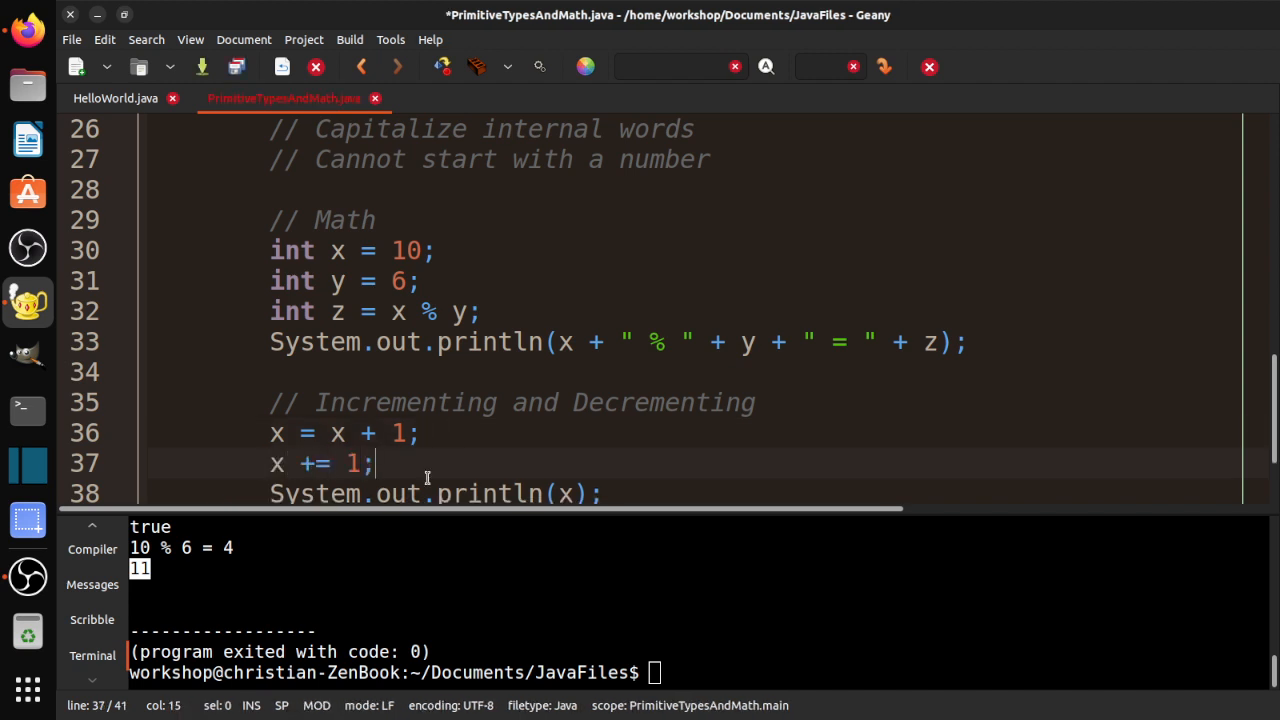
key("ctrl+s")
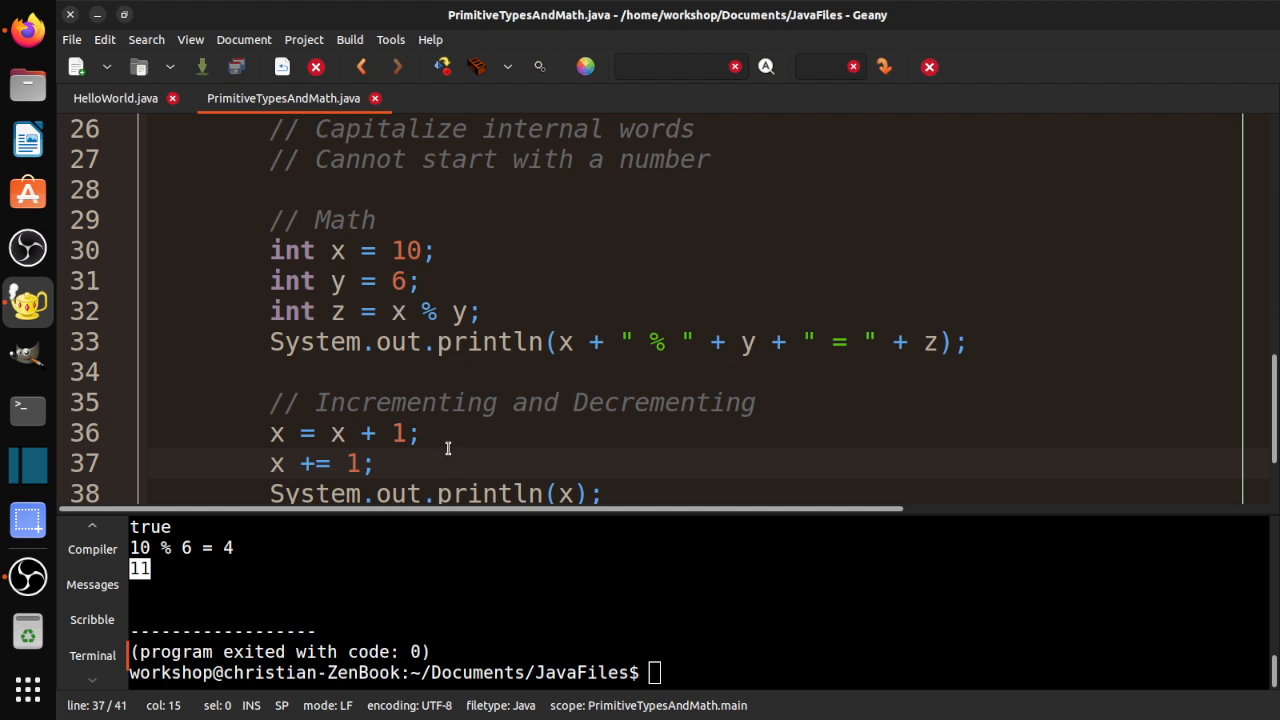
left_click_drag(434, 440, 118, 432)
key("BackSpace")
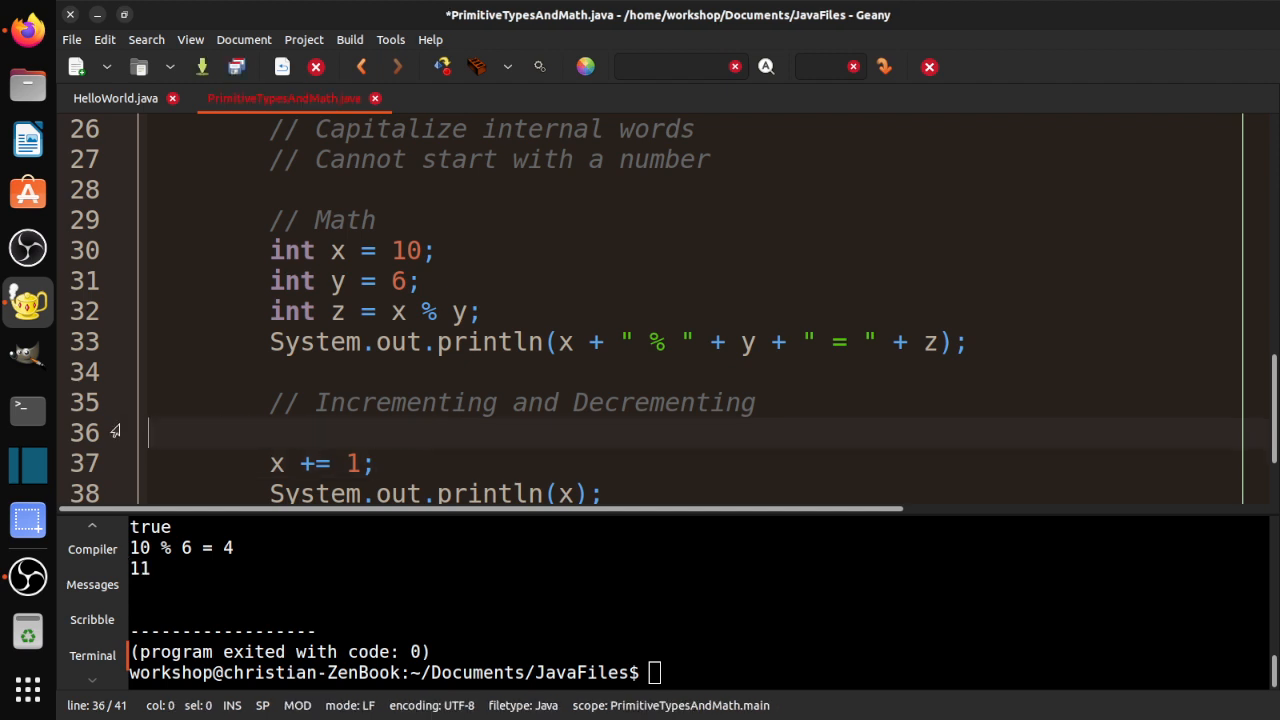
key("BackSpace")
key("ctrl+s")
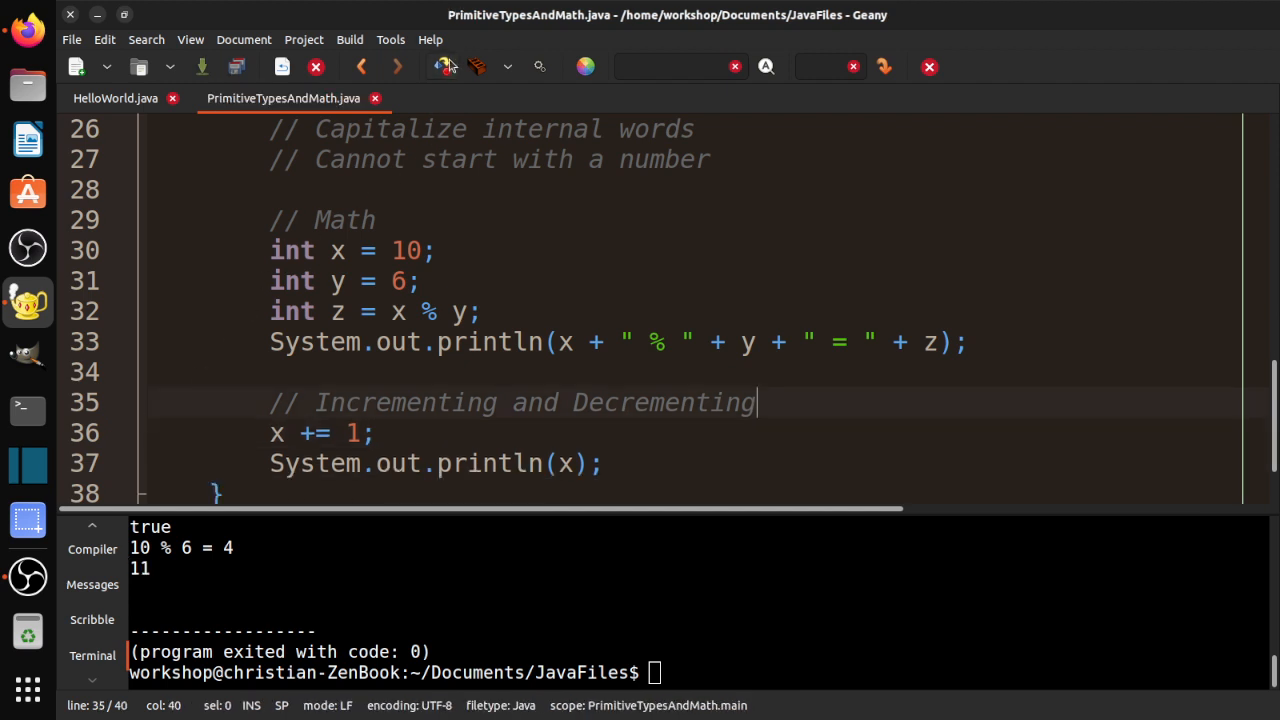
left_click(444, 66)
left_click(536, 66)
- Shorten the increment further to x++; and rerun, again printing 11
left_click_drag(269, 441, 383, 440)
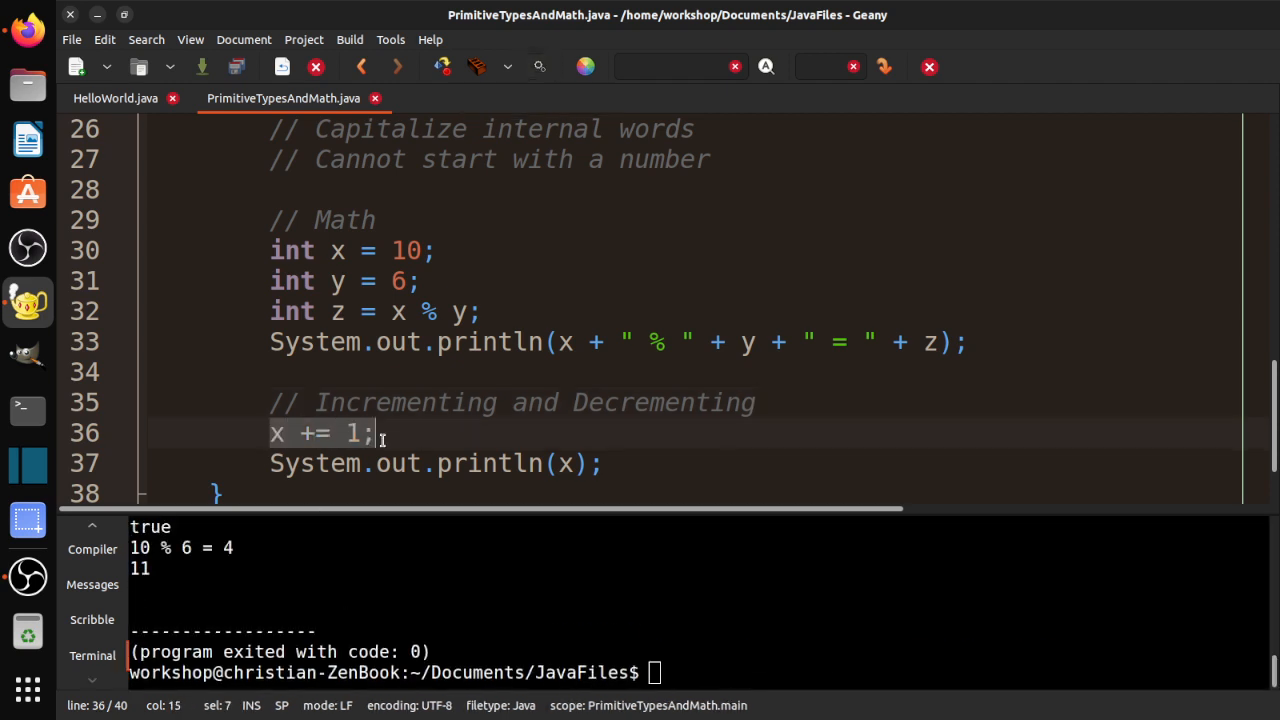
left_click(382, 440)
key("BackSpace")
key("BackSpace")
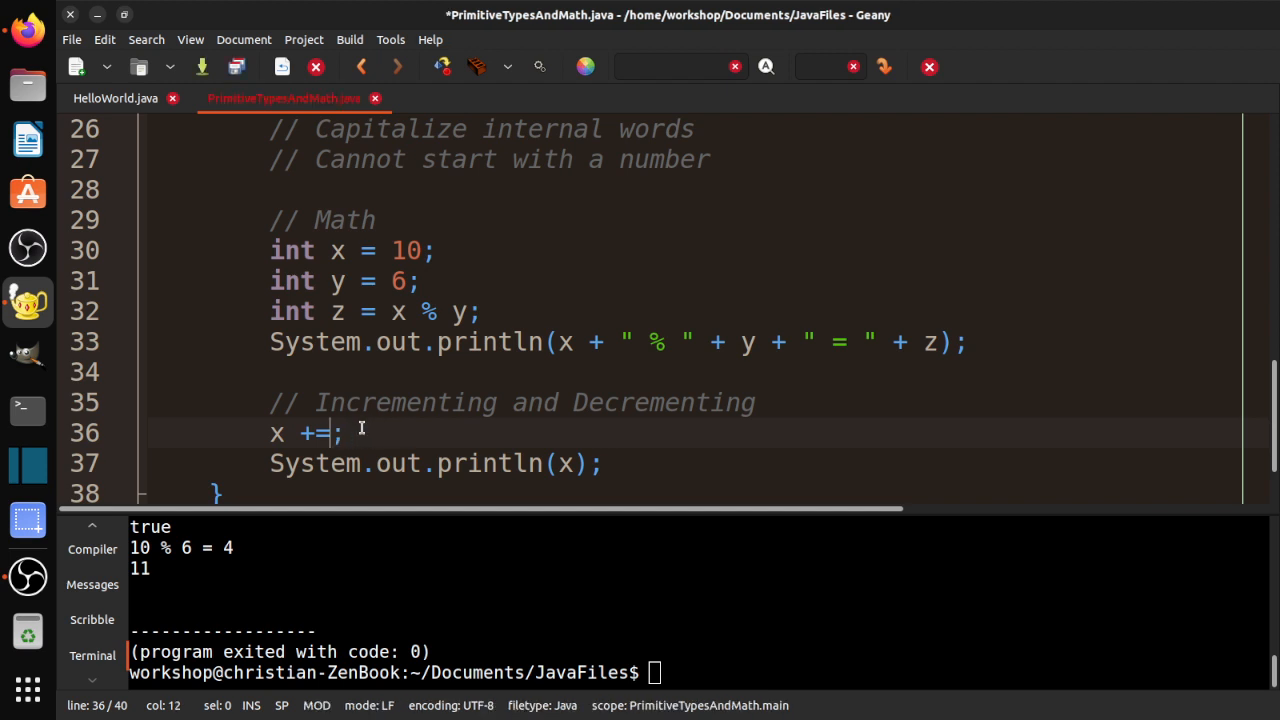
key("BackSpace")
key("BackSpace")
key("BackSpace")
type("++")
key("ctrl+s")
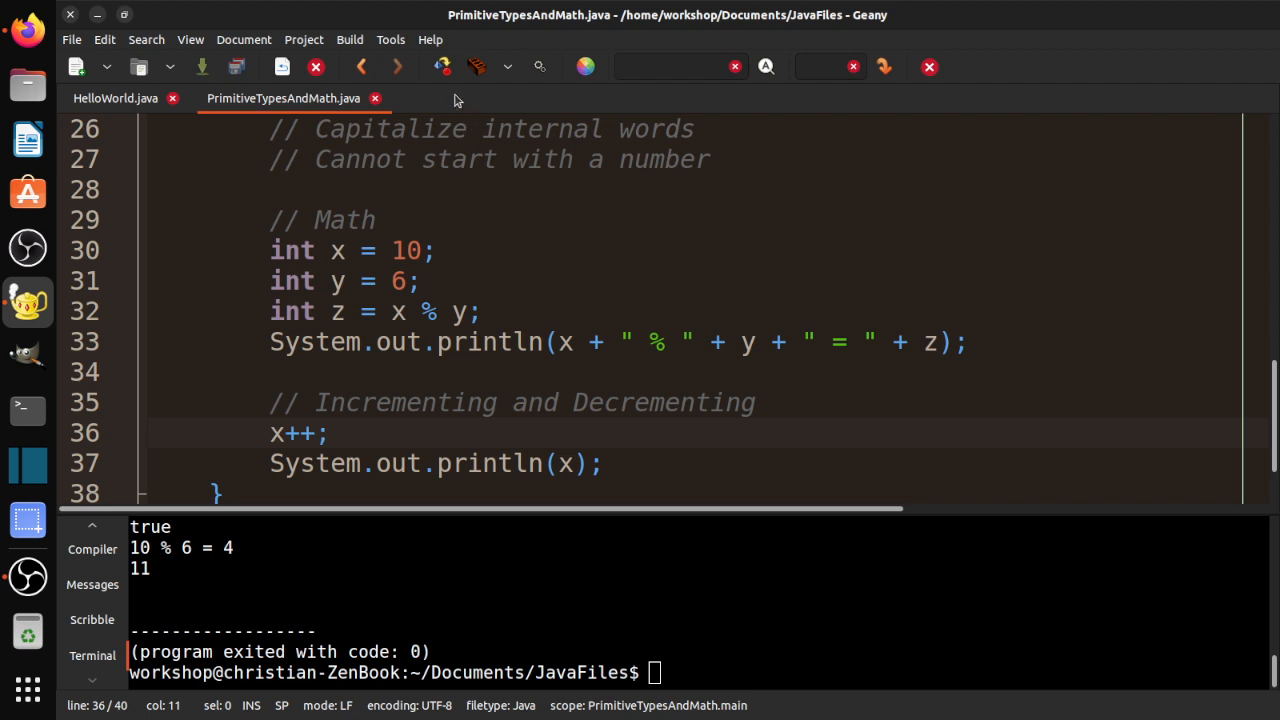
left_click(443, 66)
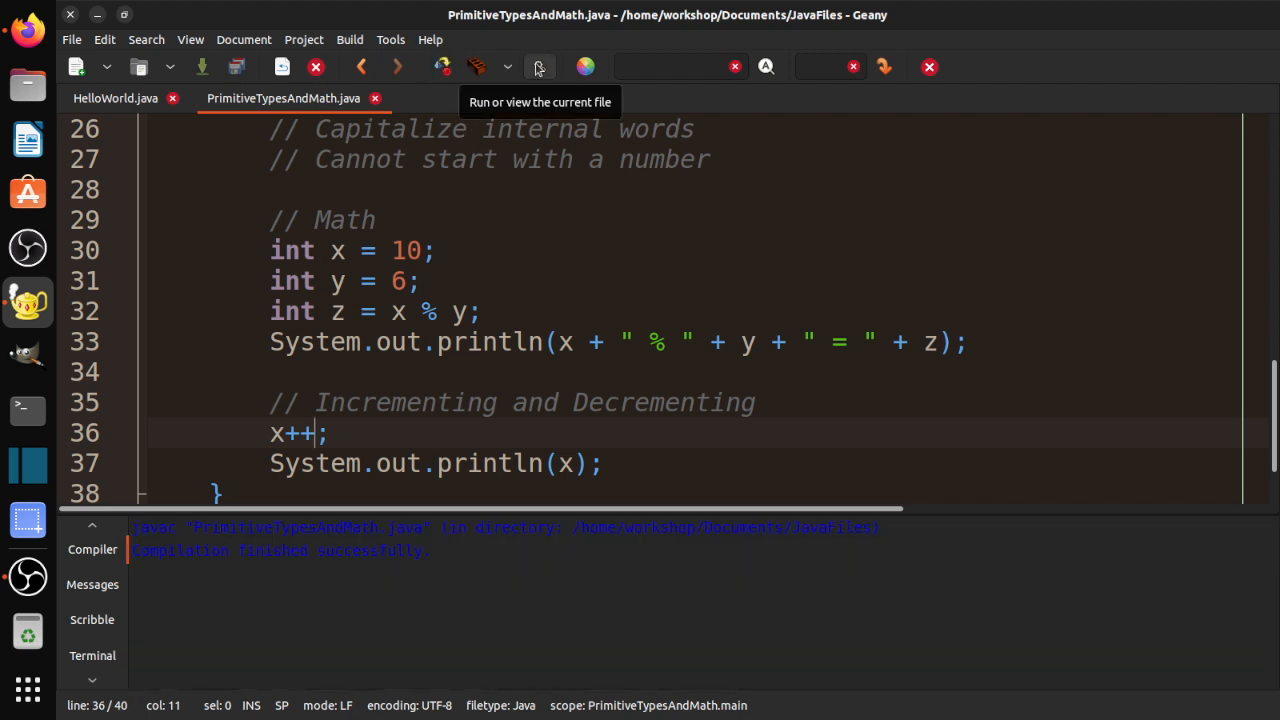
left_click(538, 67)
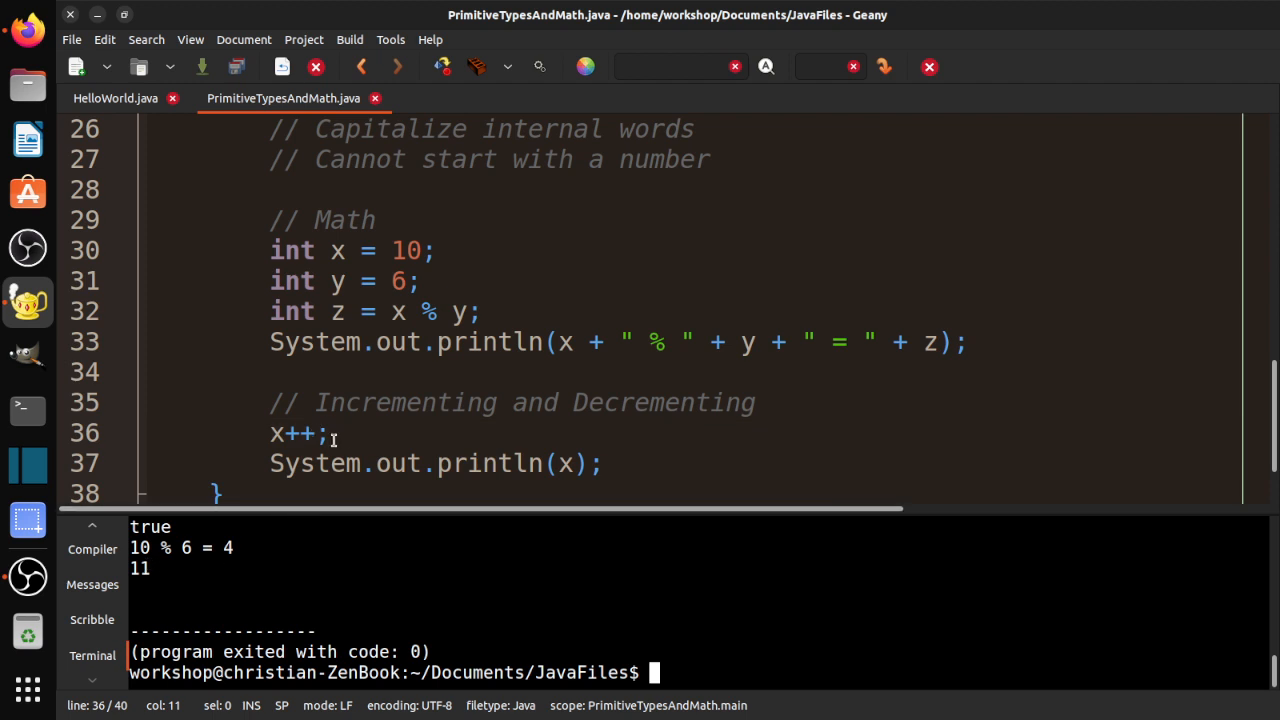
left_click_drag(333, 440, 270, 434)
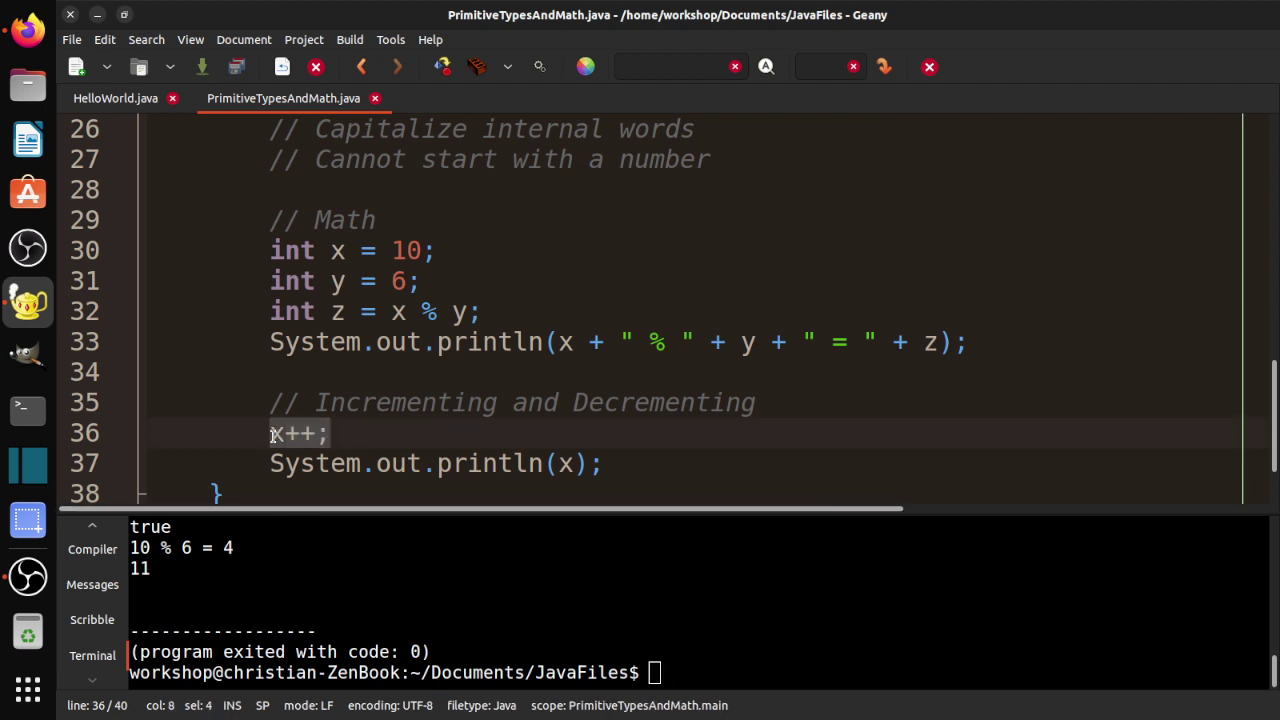
- Change line 36 to x = x - 1; and run the program to print 9
left_click(378, 428)
key("Left")
key("BackSpace")
key("BackSpace")
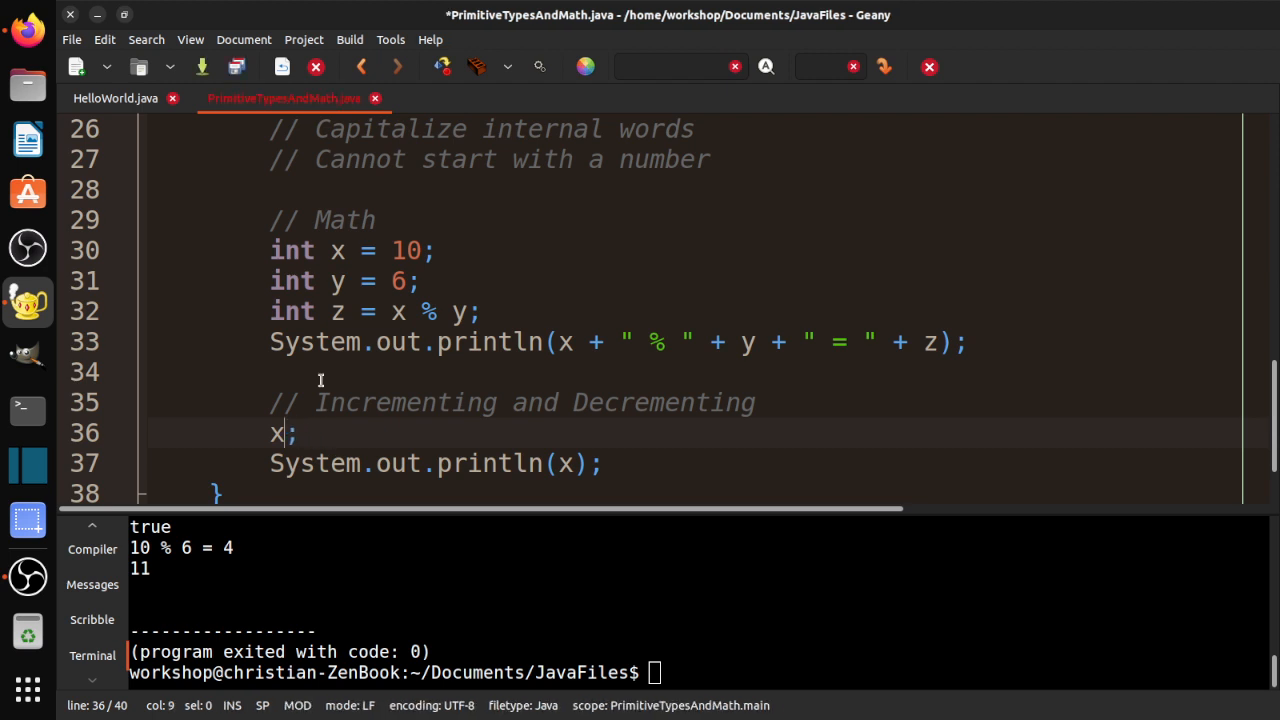
type("= x")
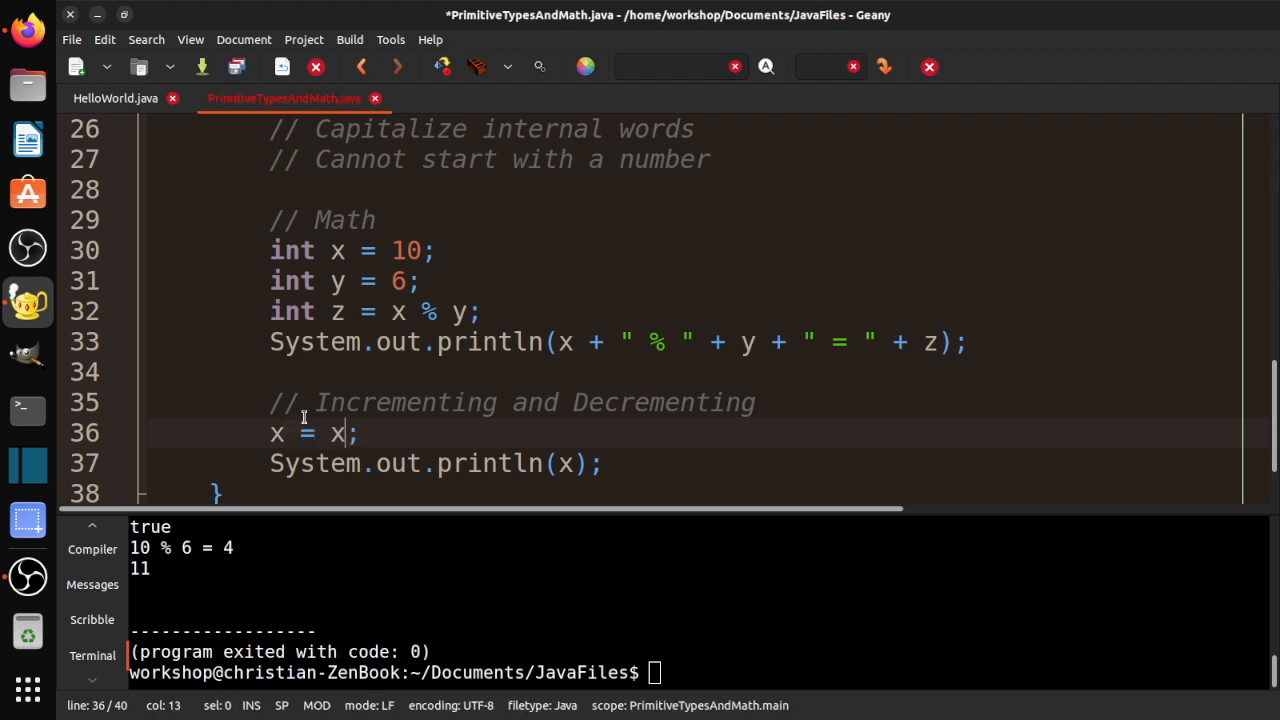
type(" -1")
key("Left")
key("Right")
key("shift+Left")
type("5")
key("BackSpace")
type("1")
key("ctrl+s")
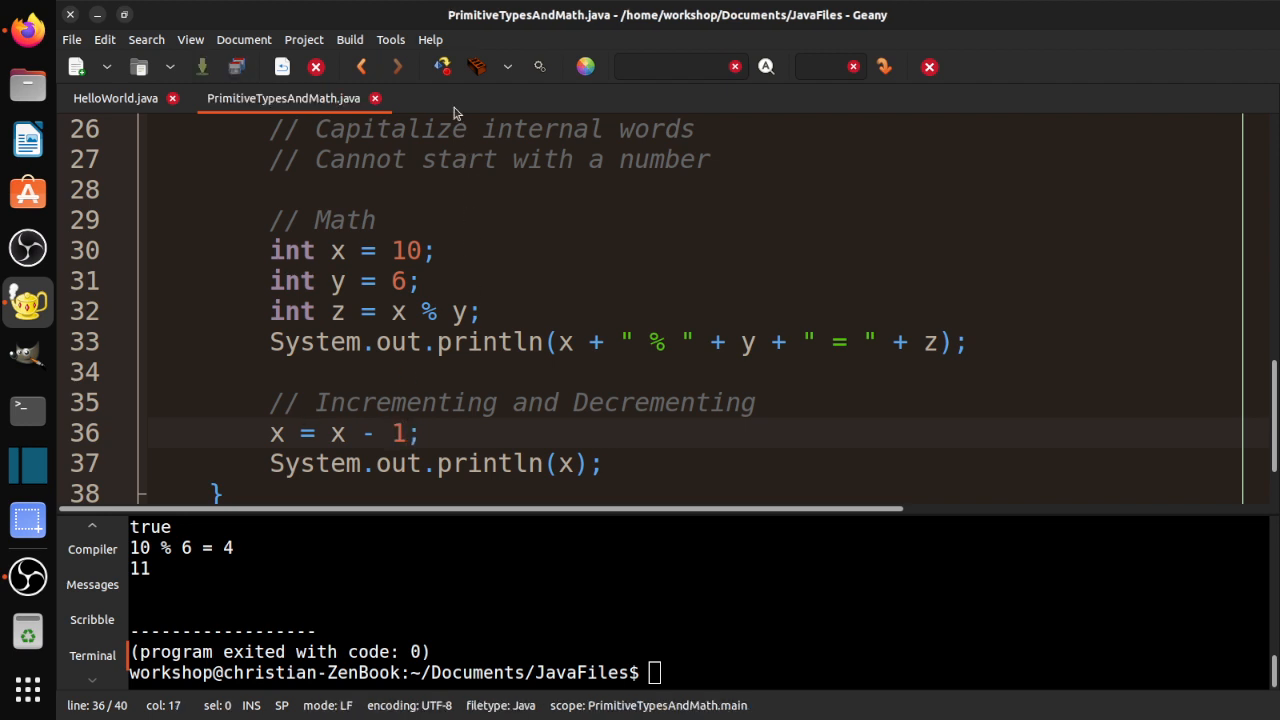
left_click(446, 70)
left_click(540, 68)
- Rewrite the decrement as x -= 1; and rerun, still printing 9
left_click_drag(407, 433, 302, 434)
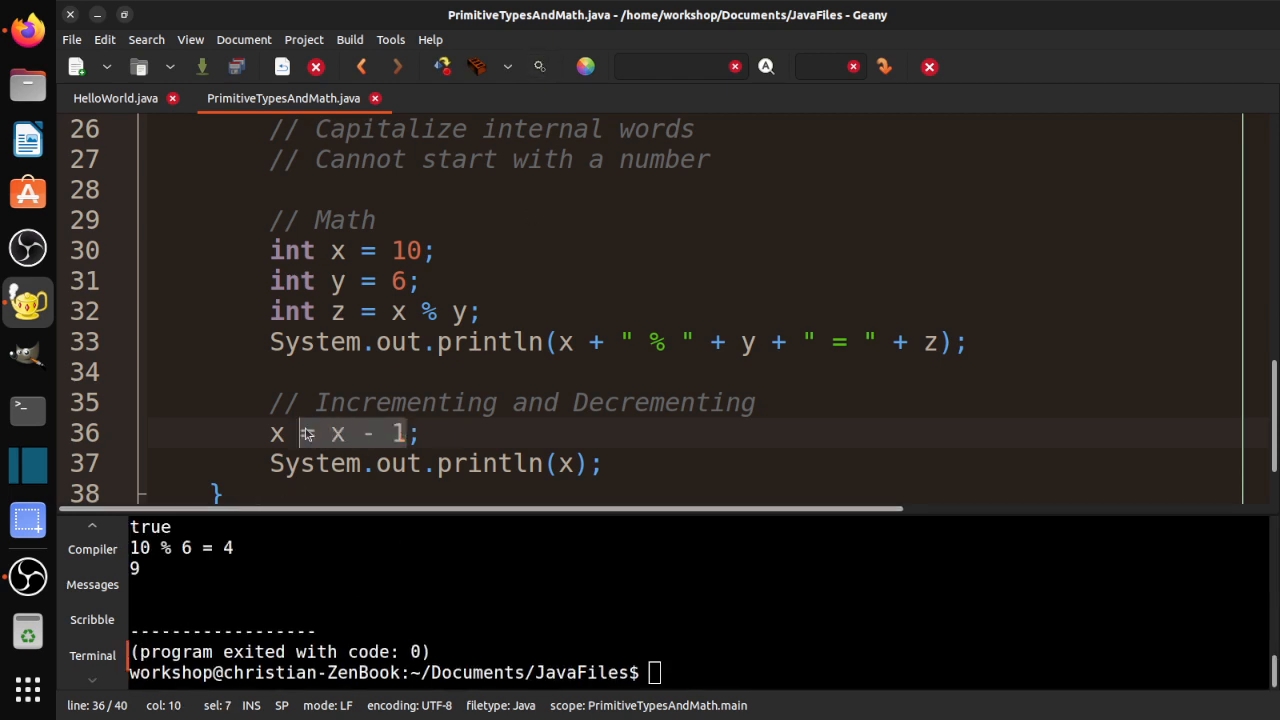
type("-= 1")
key("ctrl+s")
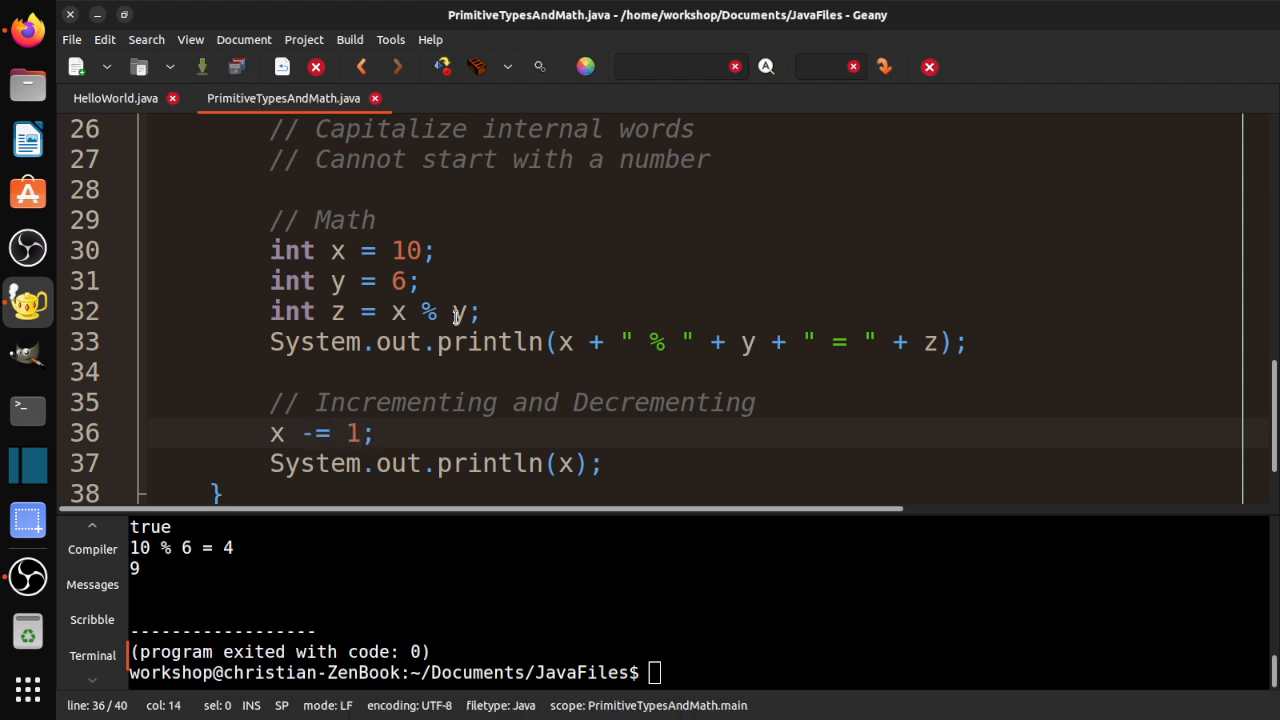
left_click(442, 66)
left_click(538, 68)
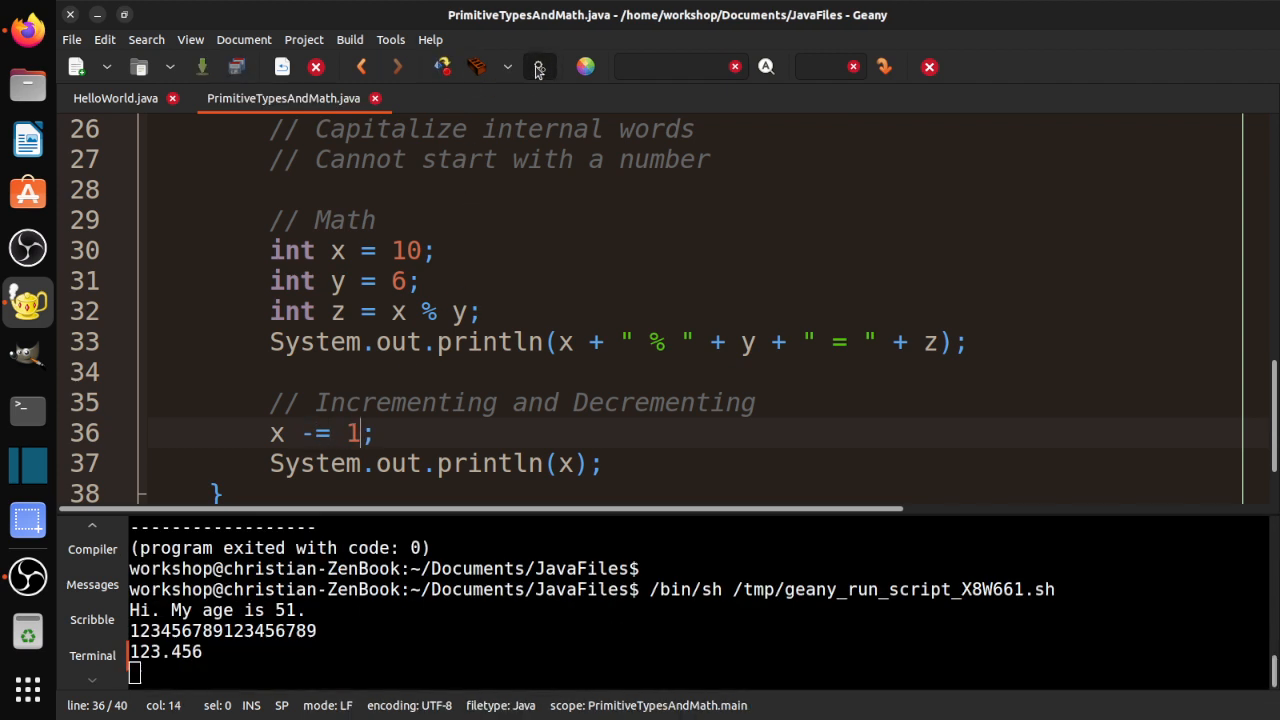
- Make line 36 double x as x = x * 2, then x *= 2, running each to print 20
left_click(315, 433)
key("shift+Right")
key("shift+Right")
key("shift+Right")
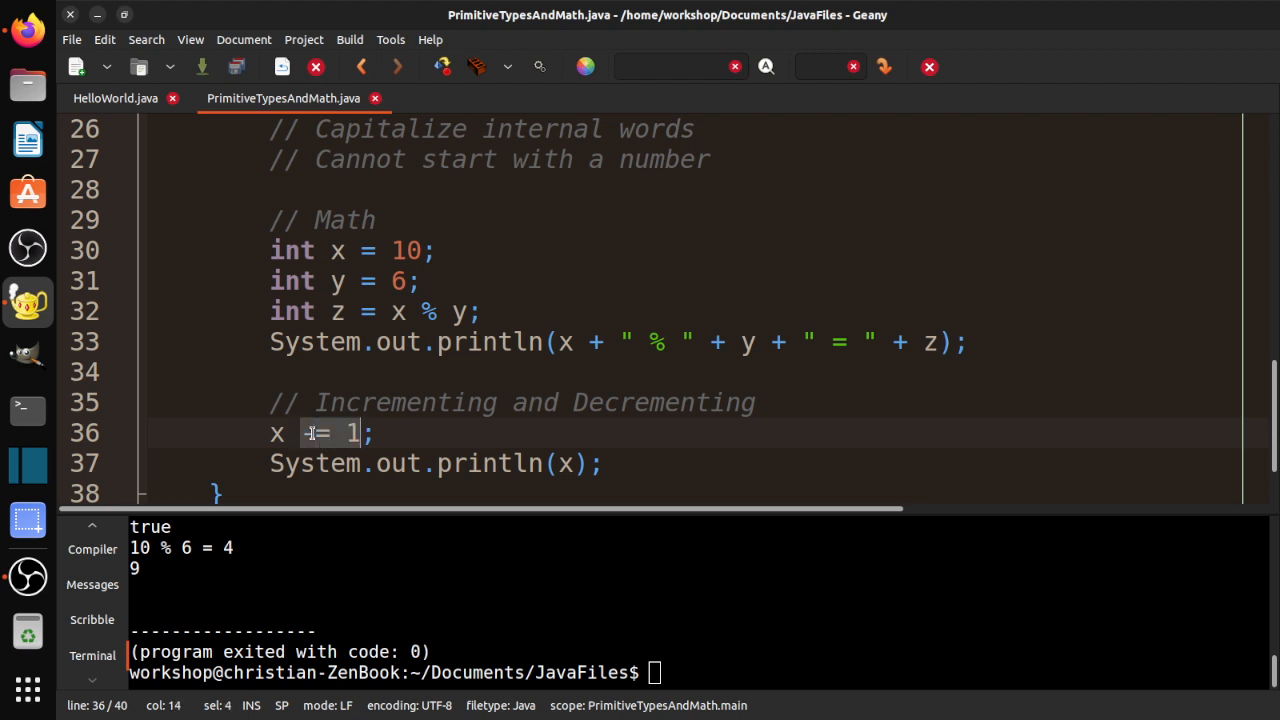
type("= x ")
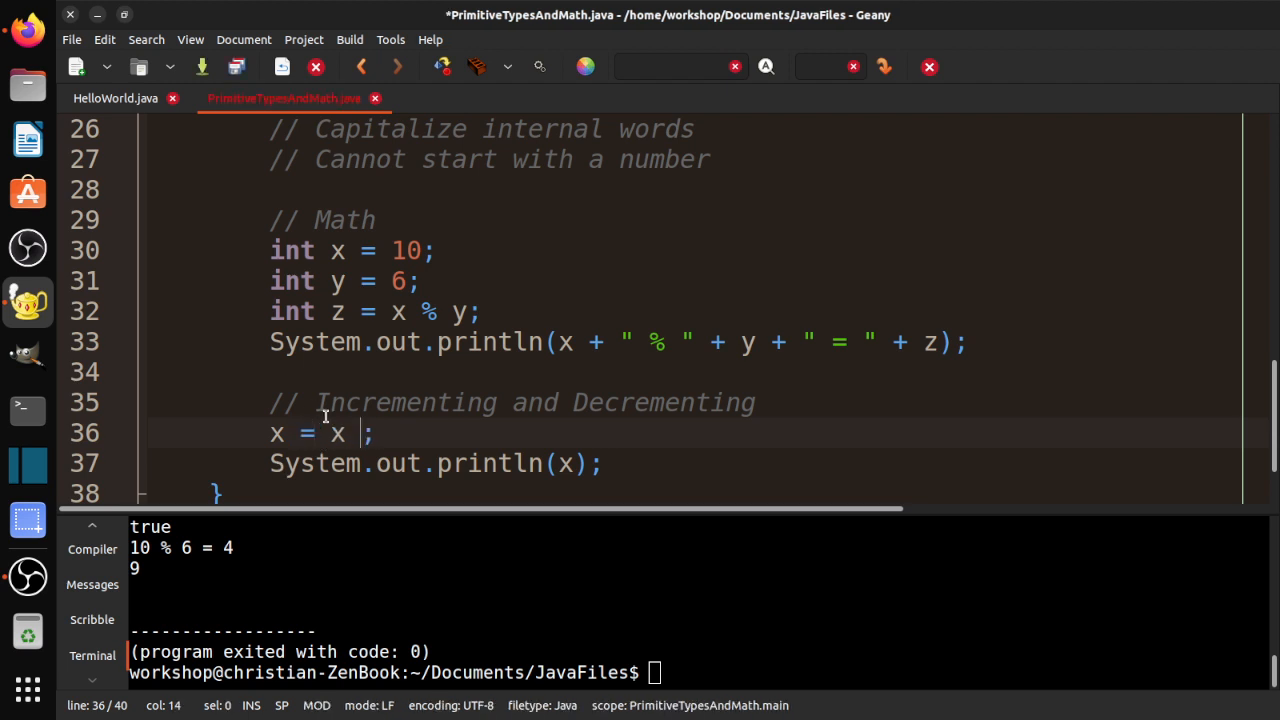
type("*")
left_click(325, 415)
type("2")
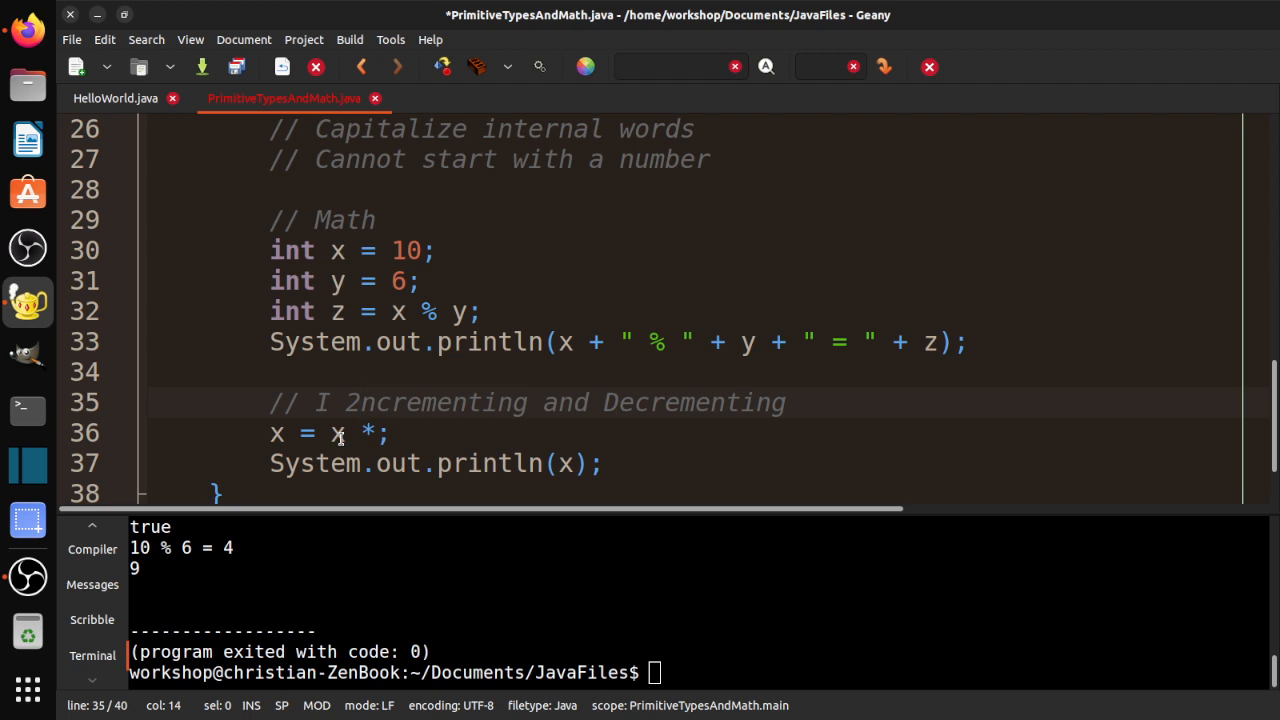
key("BackSpace")
key("BackSpace")
left_click(372, 433)
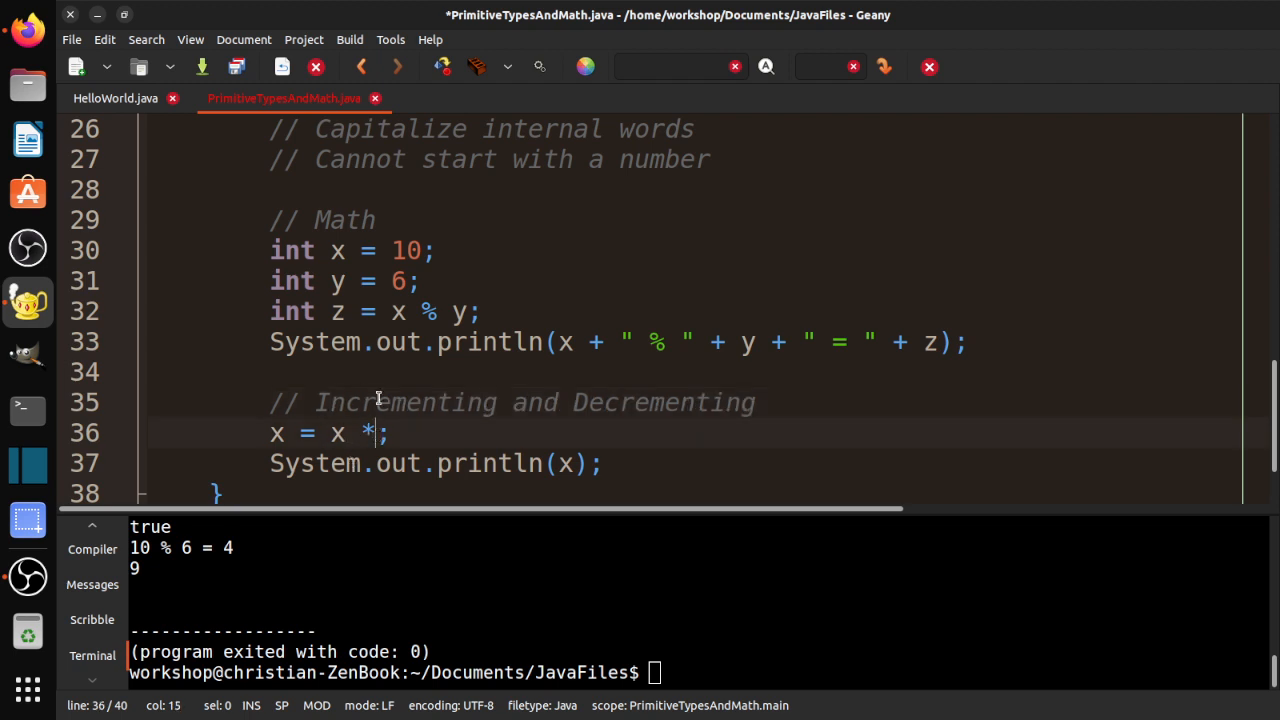
type("2")
key("ctrl+s")
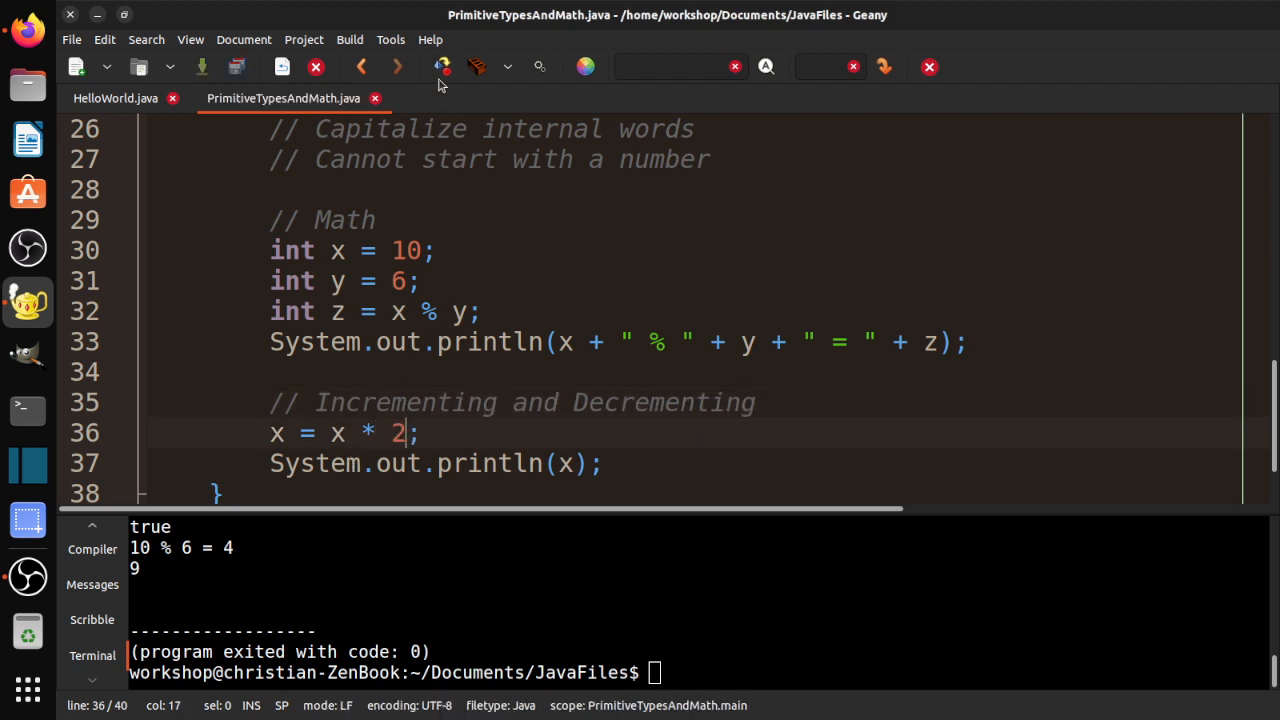
left_click(442, 67)
left_click(541, 67)
left_click_drag(406, 432, 307, 435)
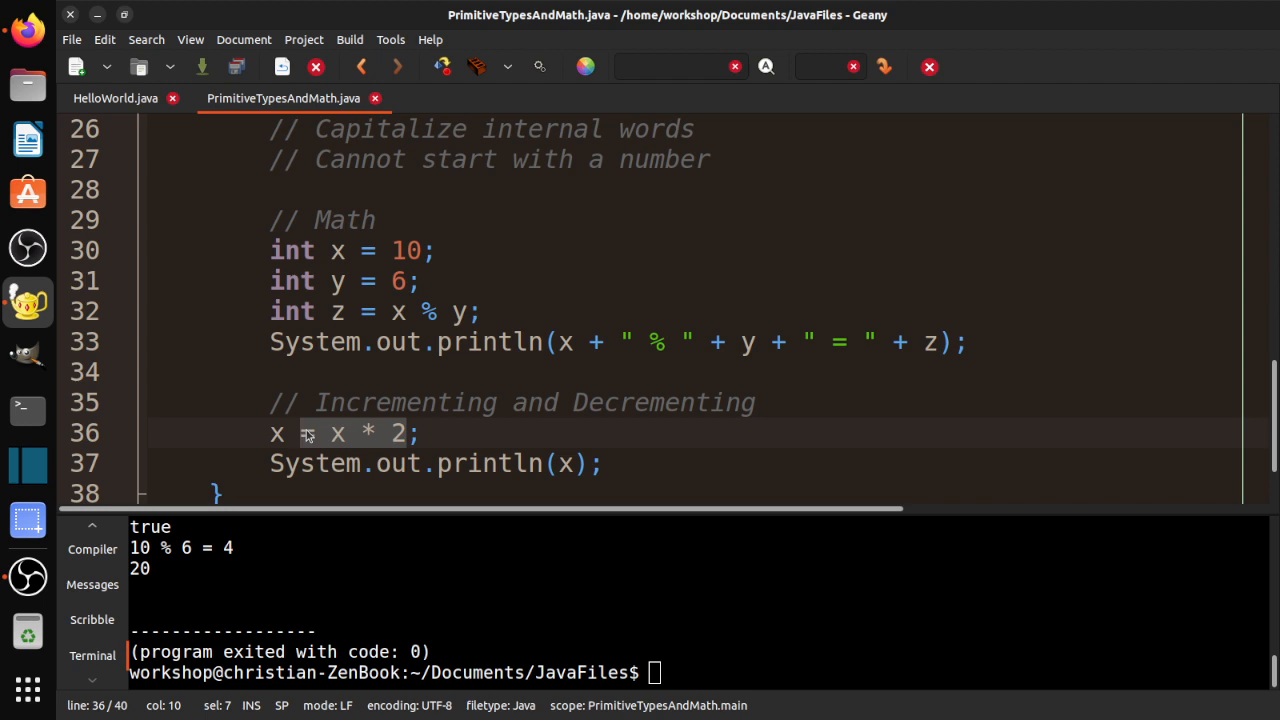
type("*= 2")
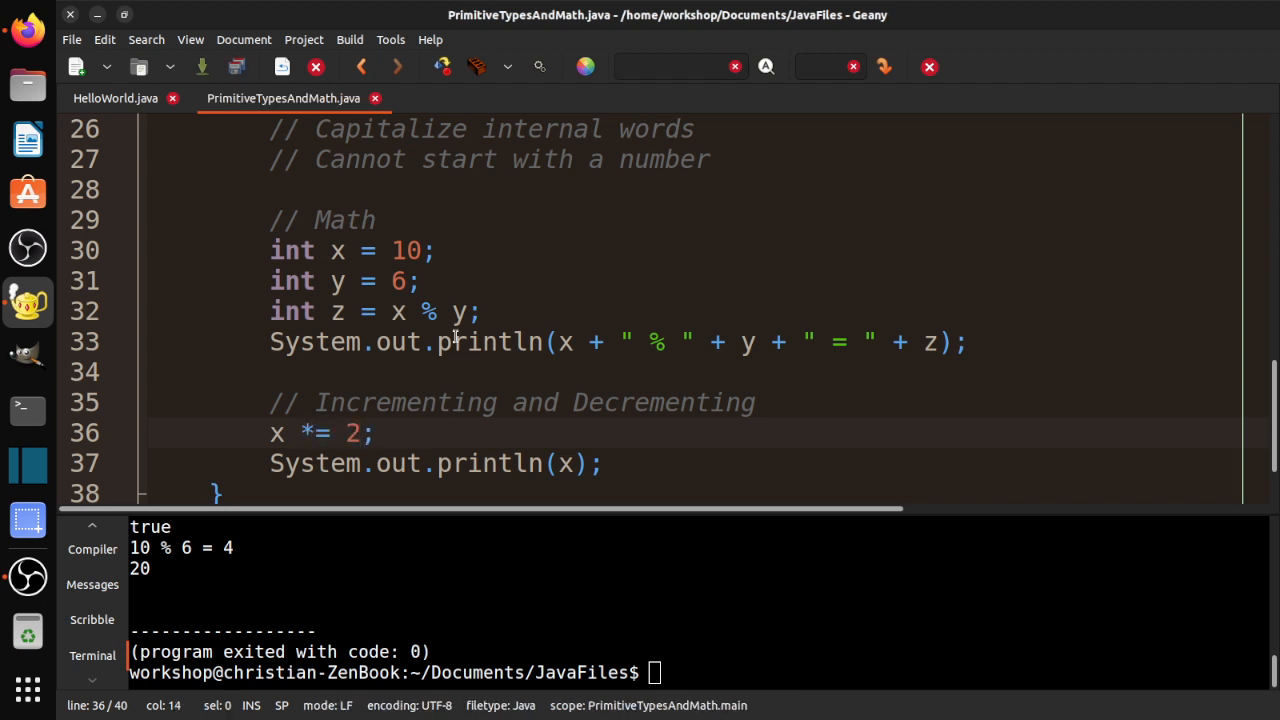
left_click(443, 66)
left_click(539, 66)
- Replace the multiply with x--; and run the program, which prints 9
left_click_drag(358, 433, 283, 435)
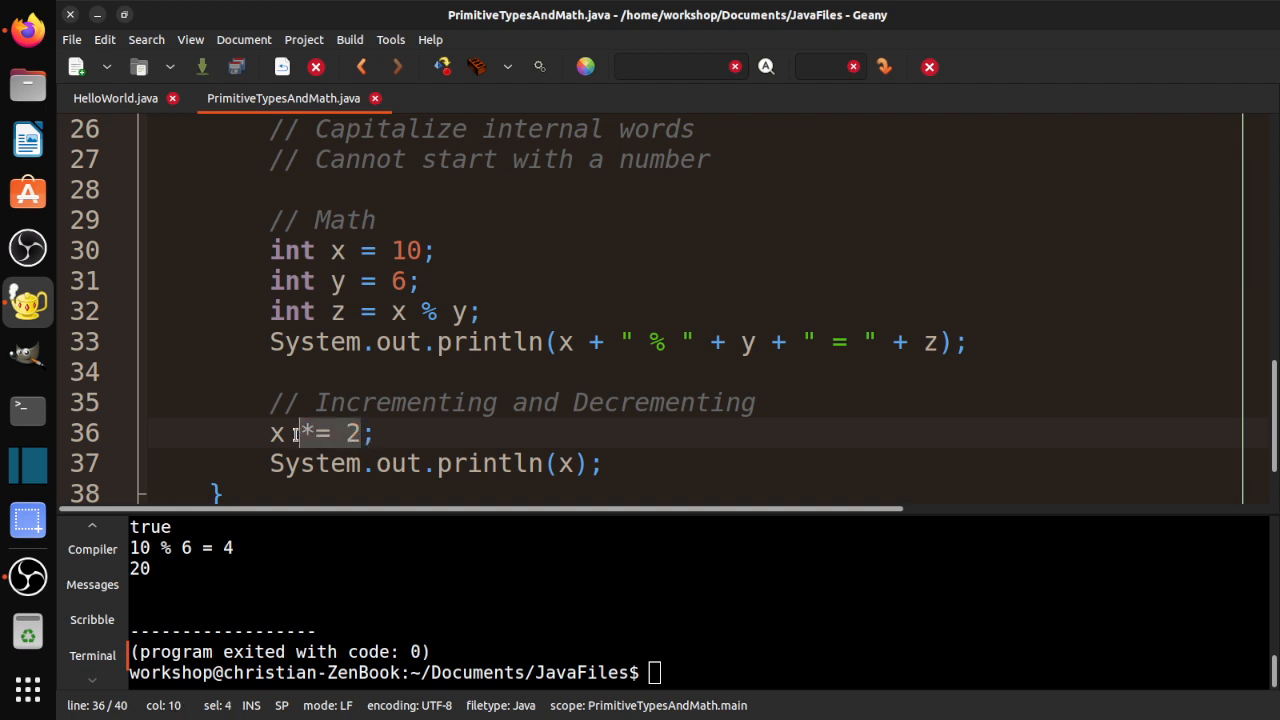
type("-")
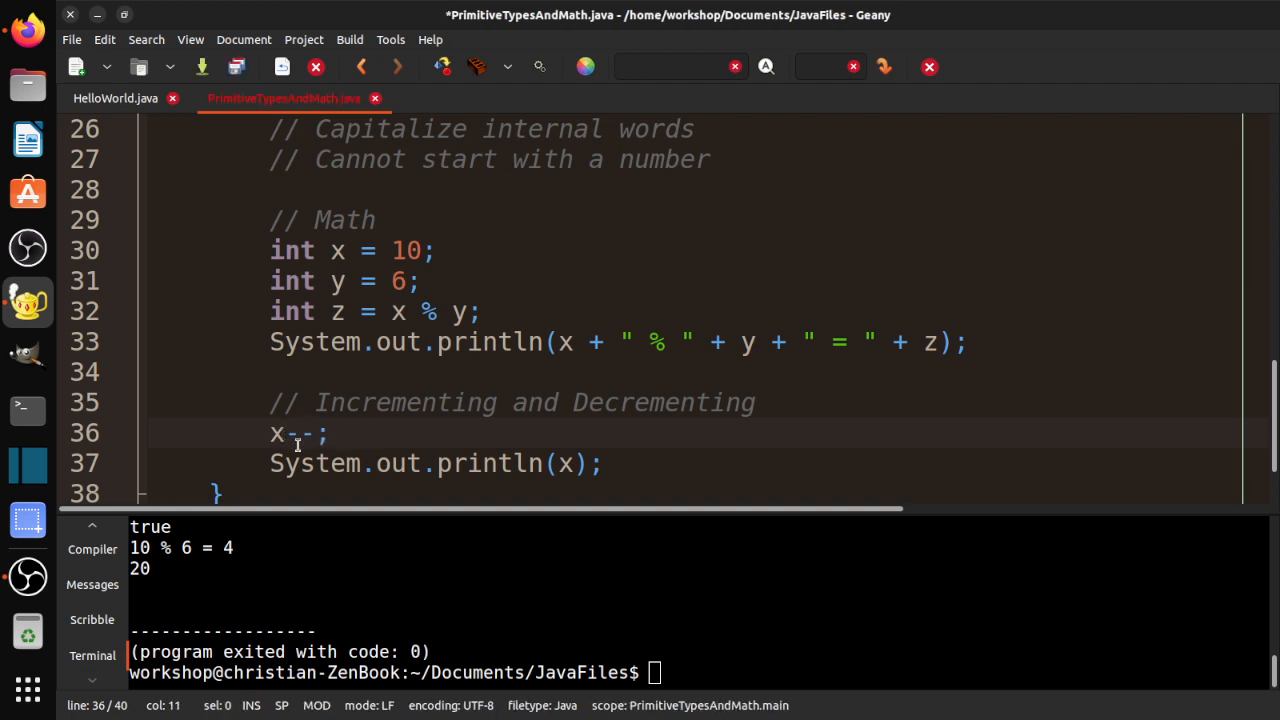
type("-")
left_click(443, 67)
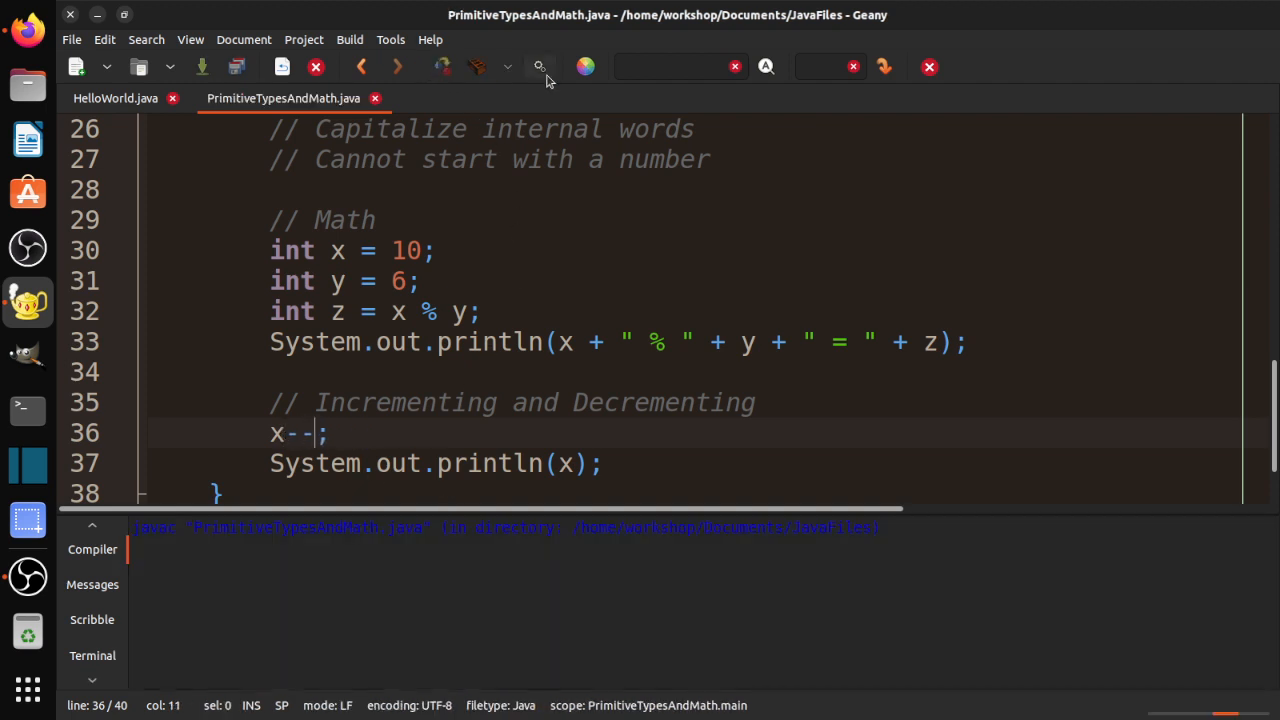
left_click(542, 70)
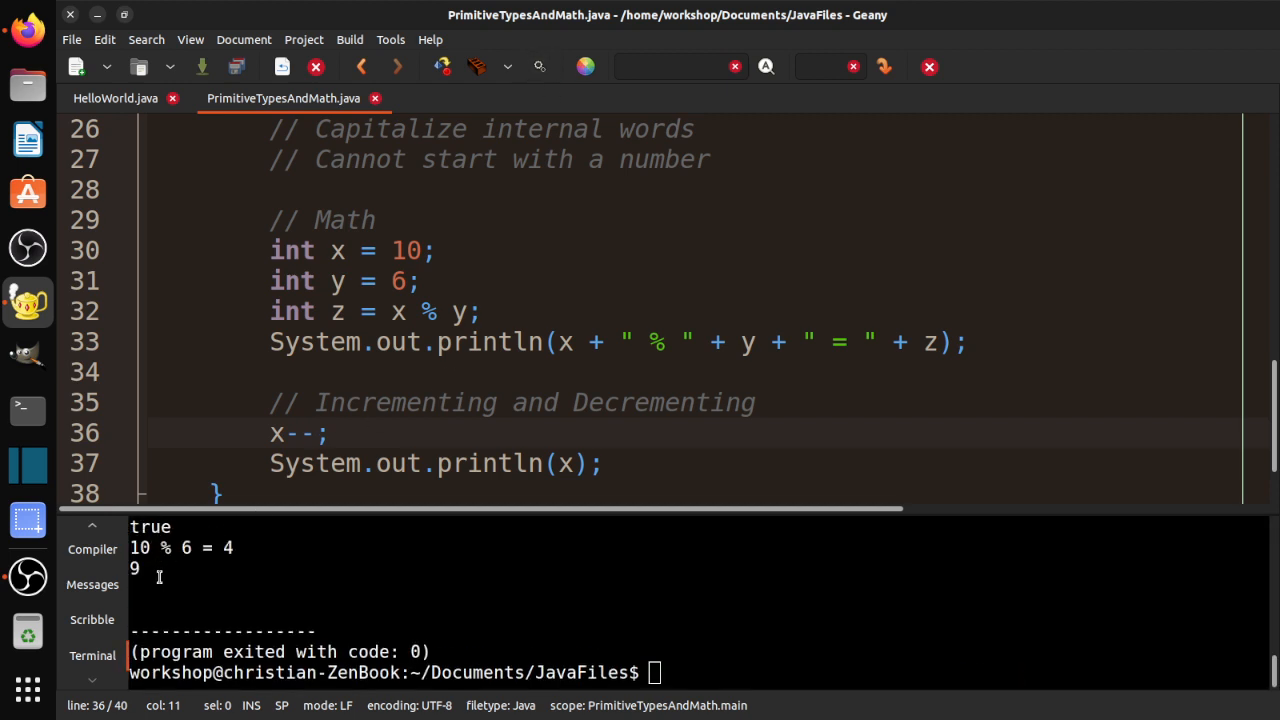
left_click(327, 434)
- Delete the x--; line and print x++ directly inside println, saved
left_click_drag(327, 434, 143, 434)
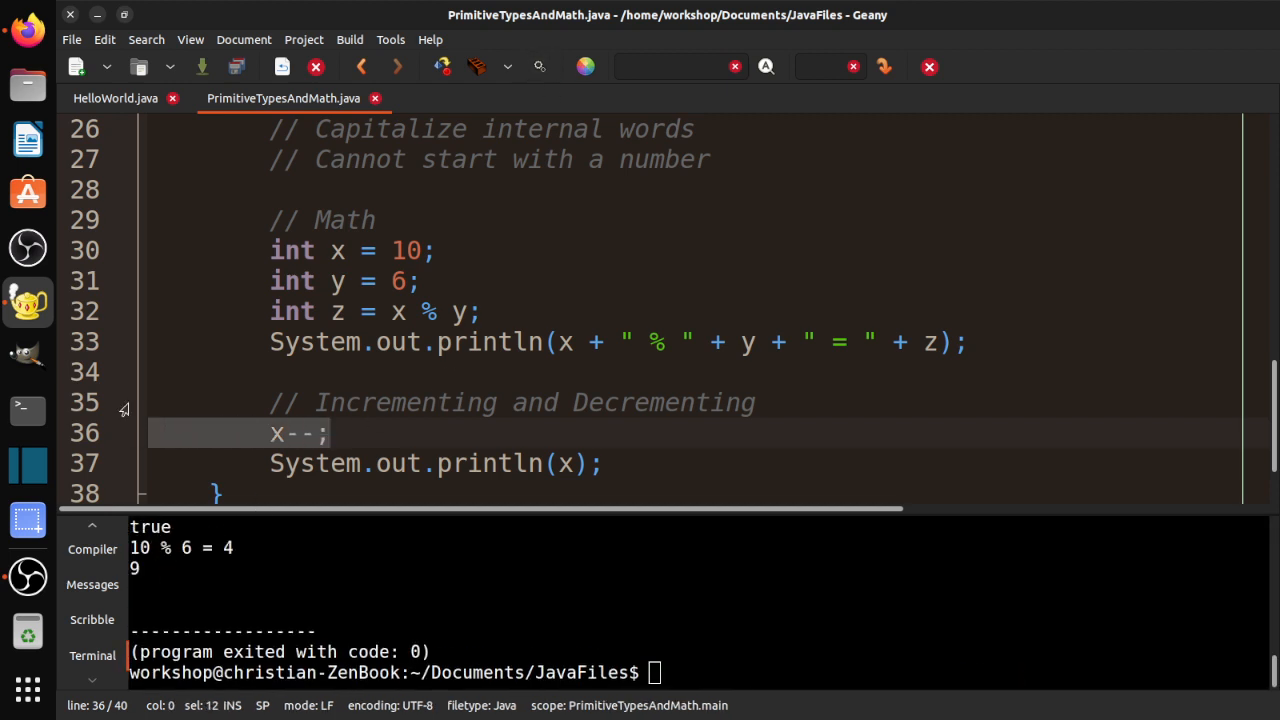
key("BackSpace")
key("BackSpace")
key("ctrl+s")
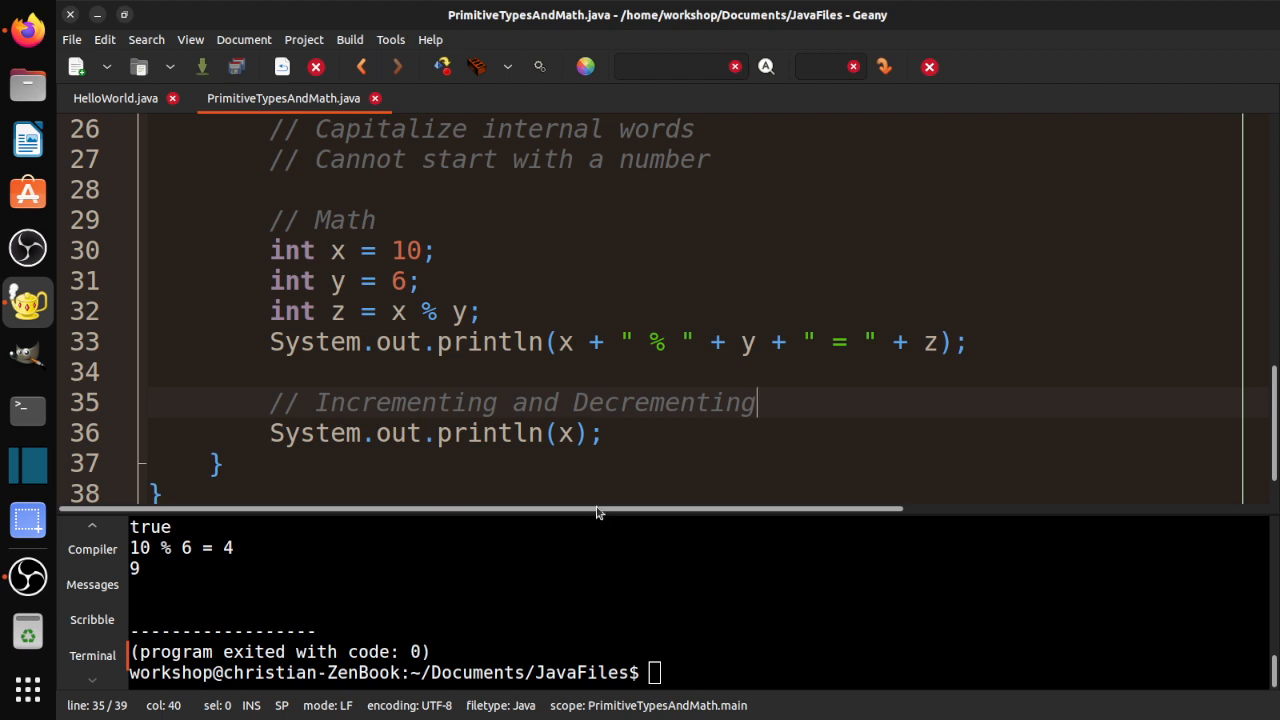
left_click(574, 433)
type("++")
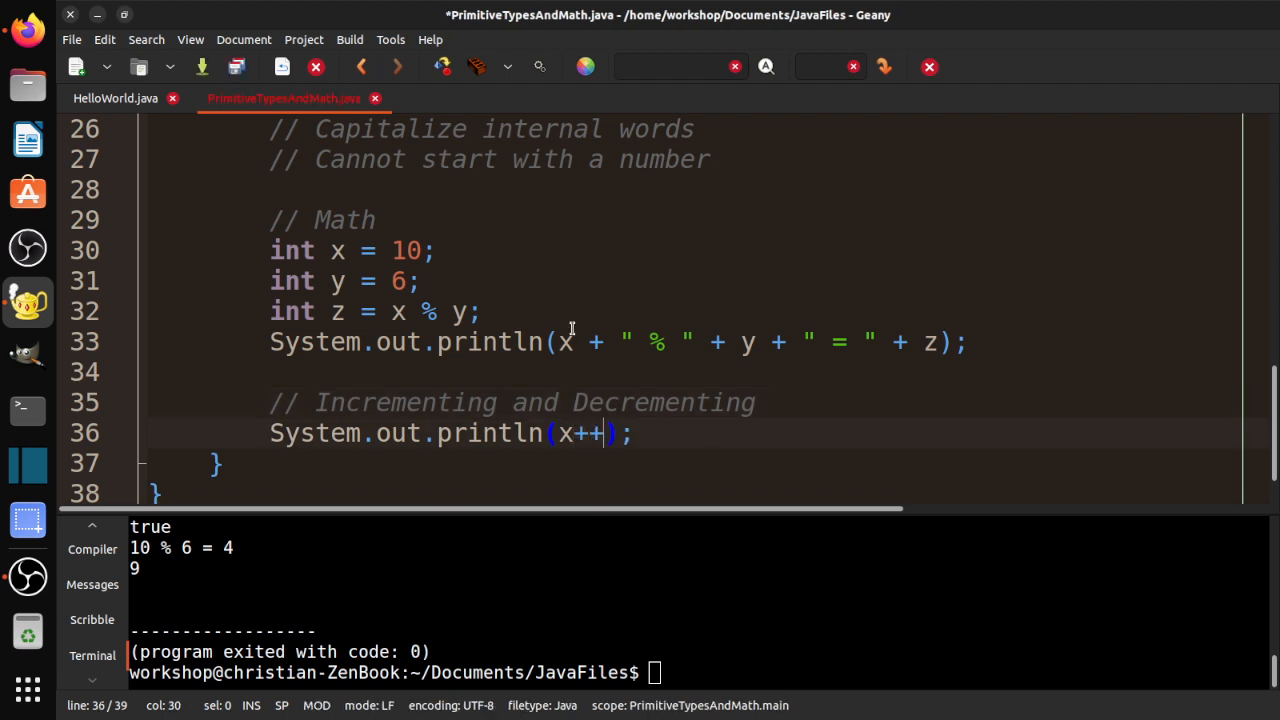
key("ctrl+s")
- Compile and run the program, which prints 10, the value before incrementing
left_click(565, 458)
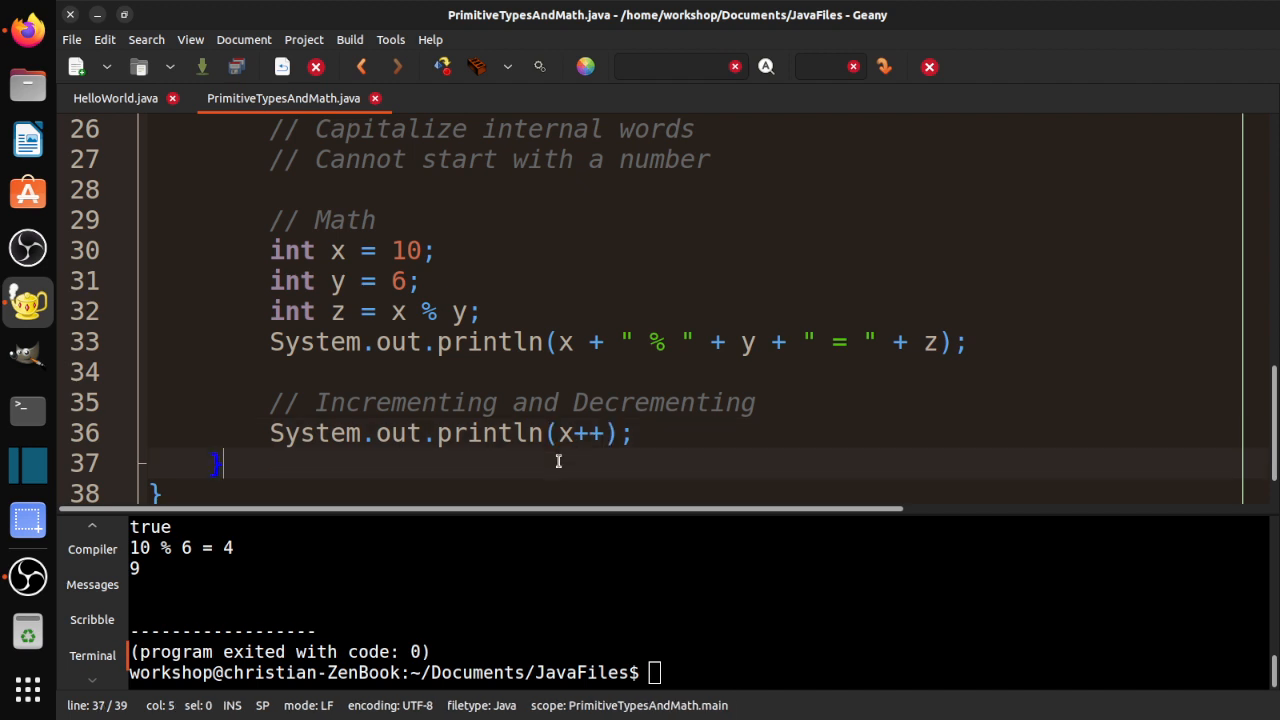
left_click(603, 432)
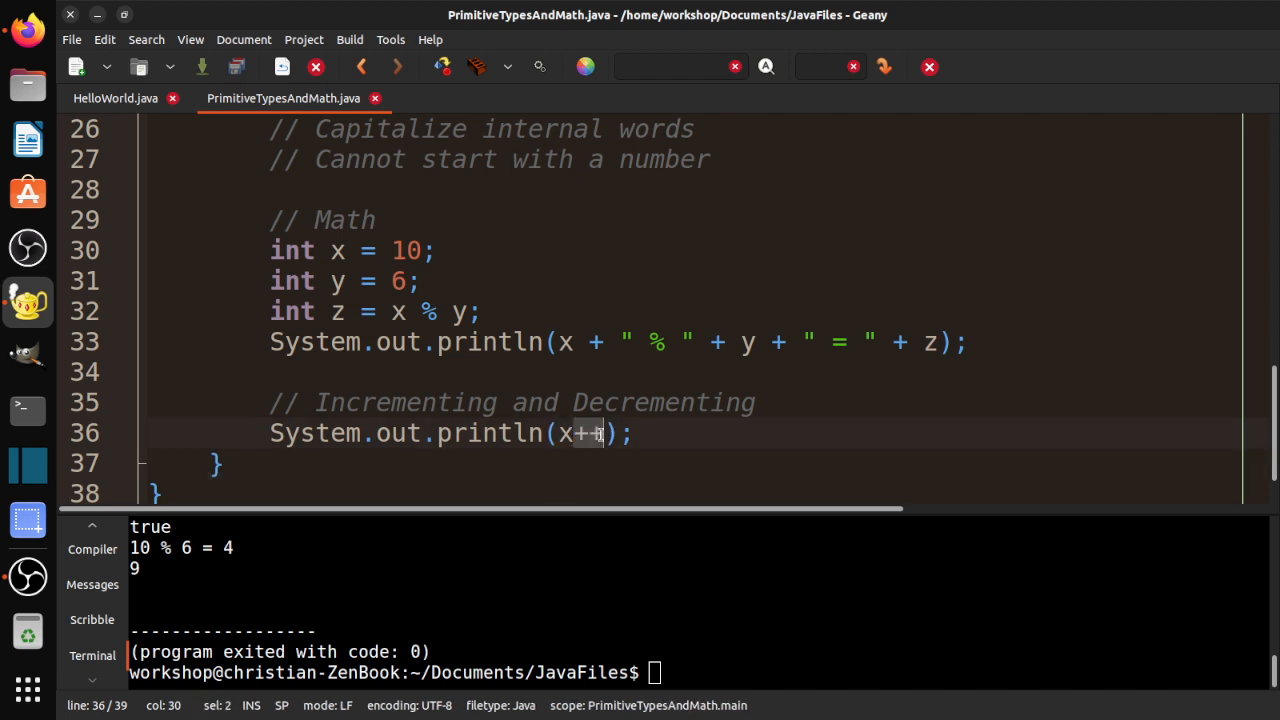
left_click(504, 486)
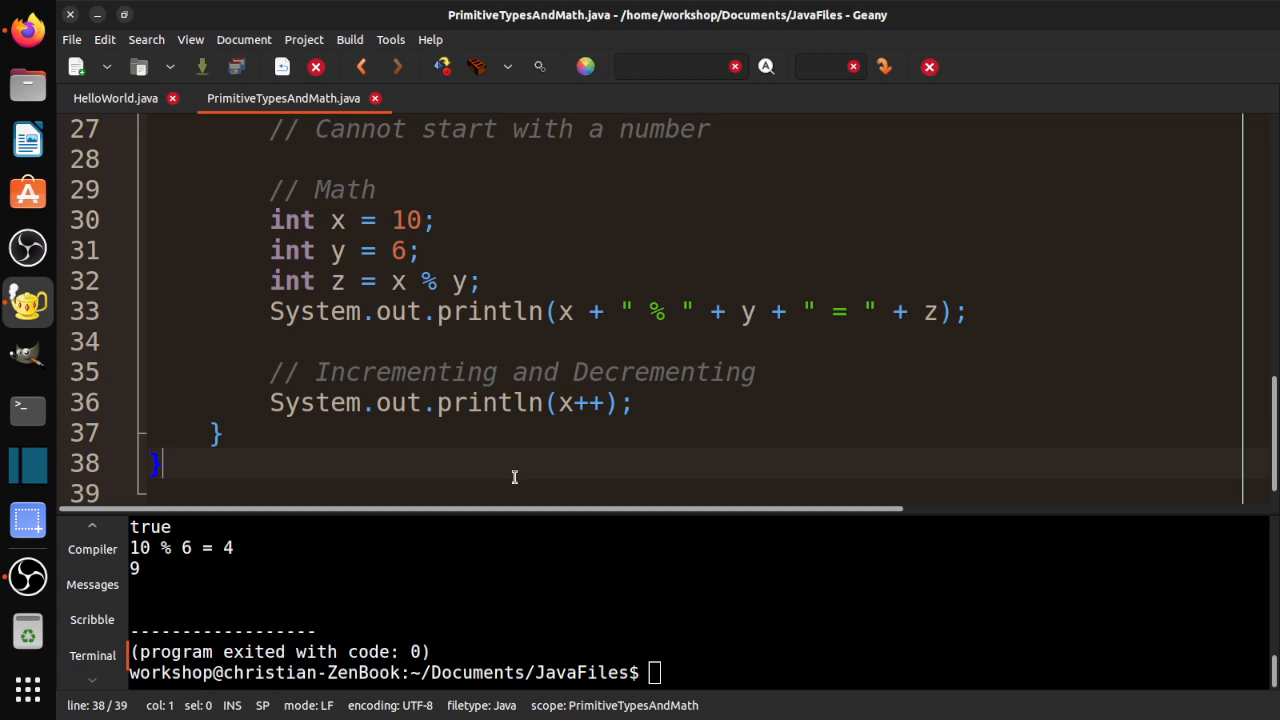
scroll(459, 279, "up", 5)
scroll(459, 279, "down", 3)
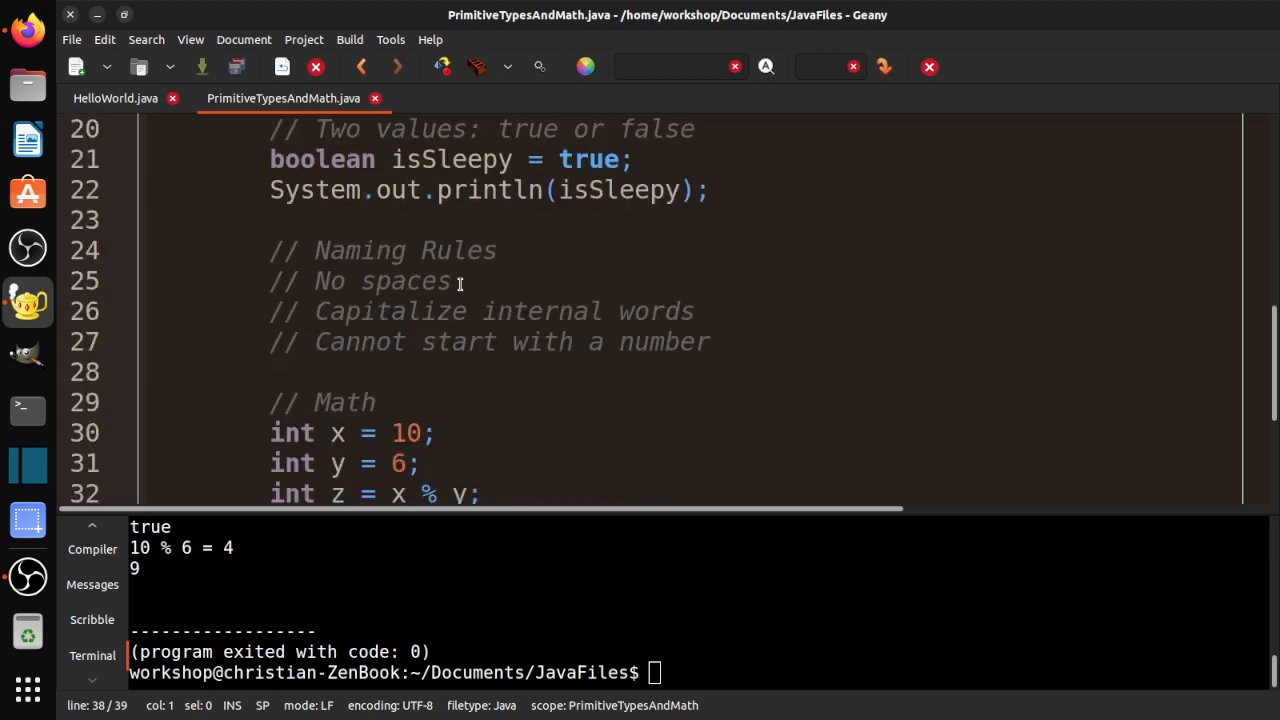
scroll(459, 279, "down", 3)
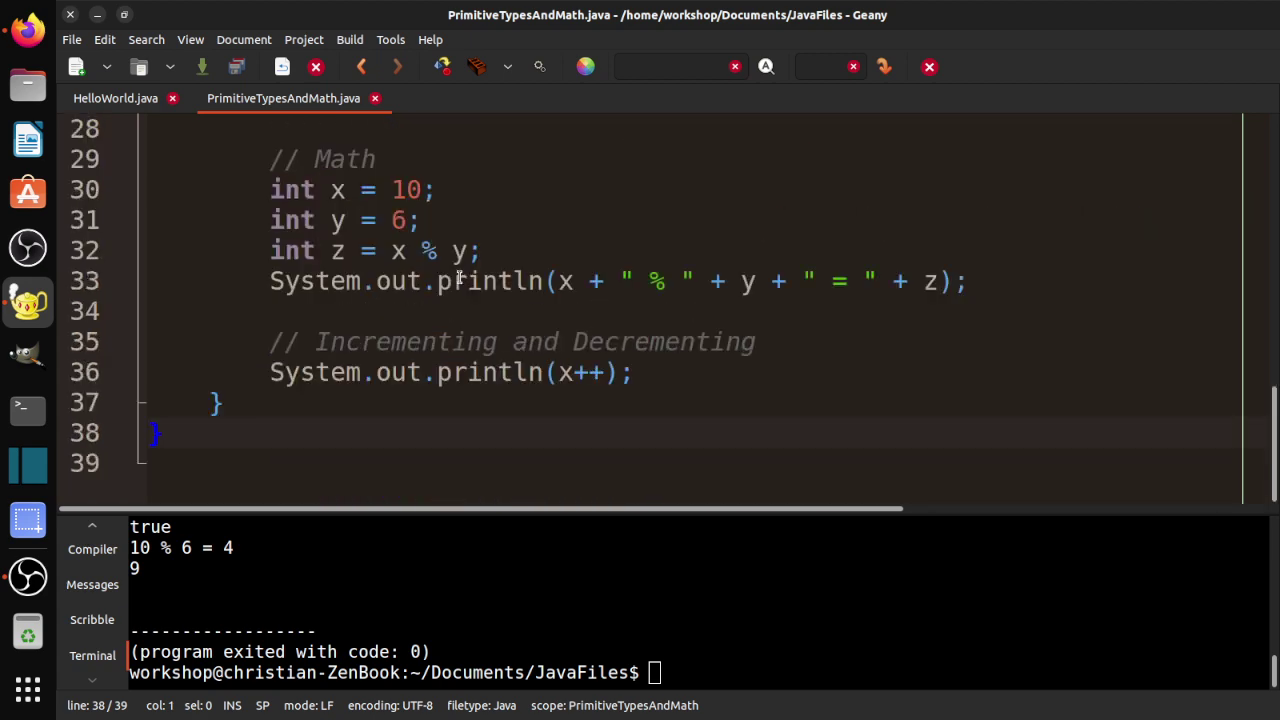
left_click(446, 64)
left_click(537, 65)
left_click_drag(651, 374, 270, 372)
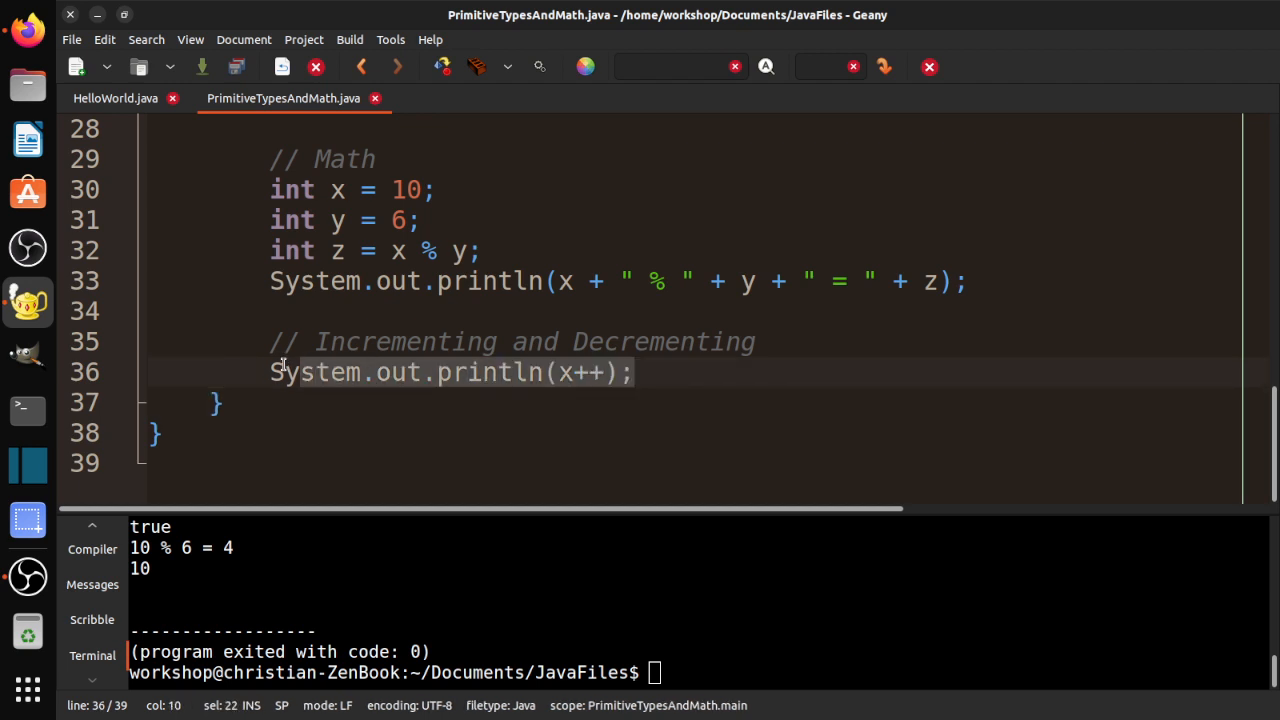
- Duplicate the x++ print as println(x) on line 37 and run, showing 10 then 11
left_click(688, 383)
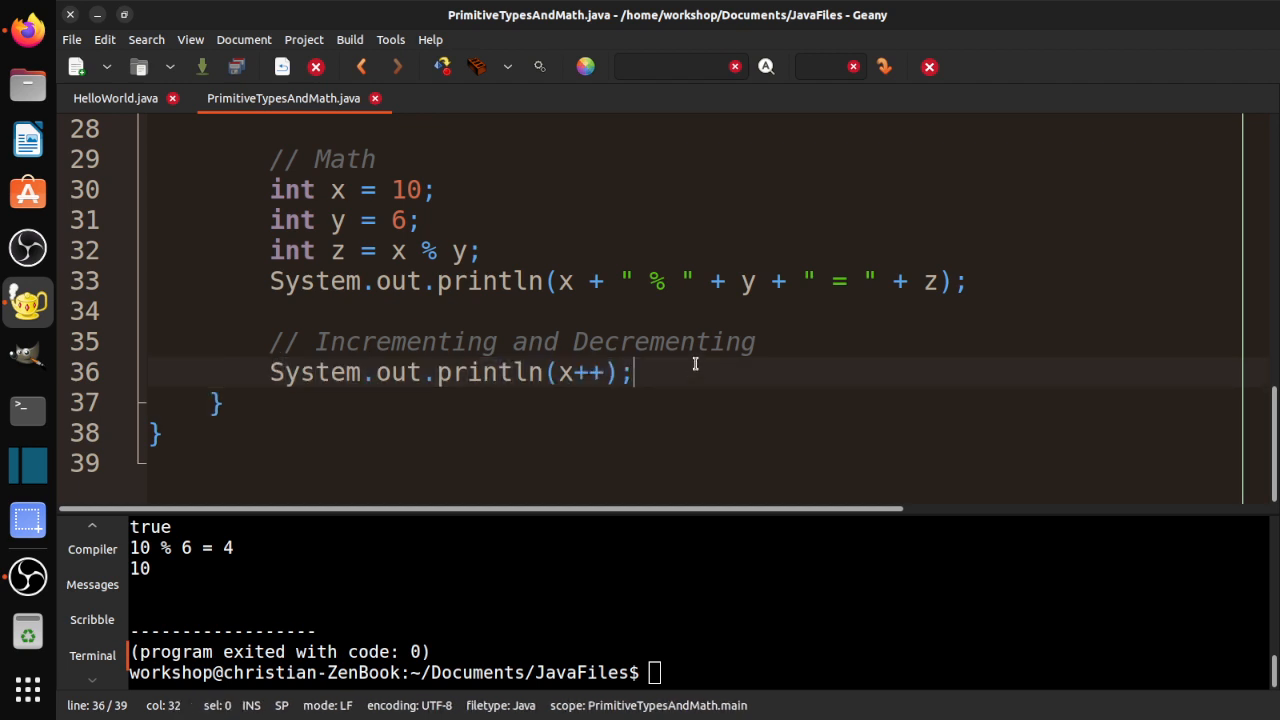
key("ctrl+d")
key("Left")
key("Left")
key("BackSpace")
key("BackSpace")
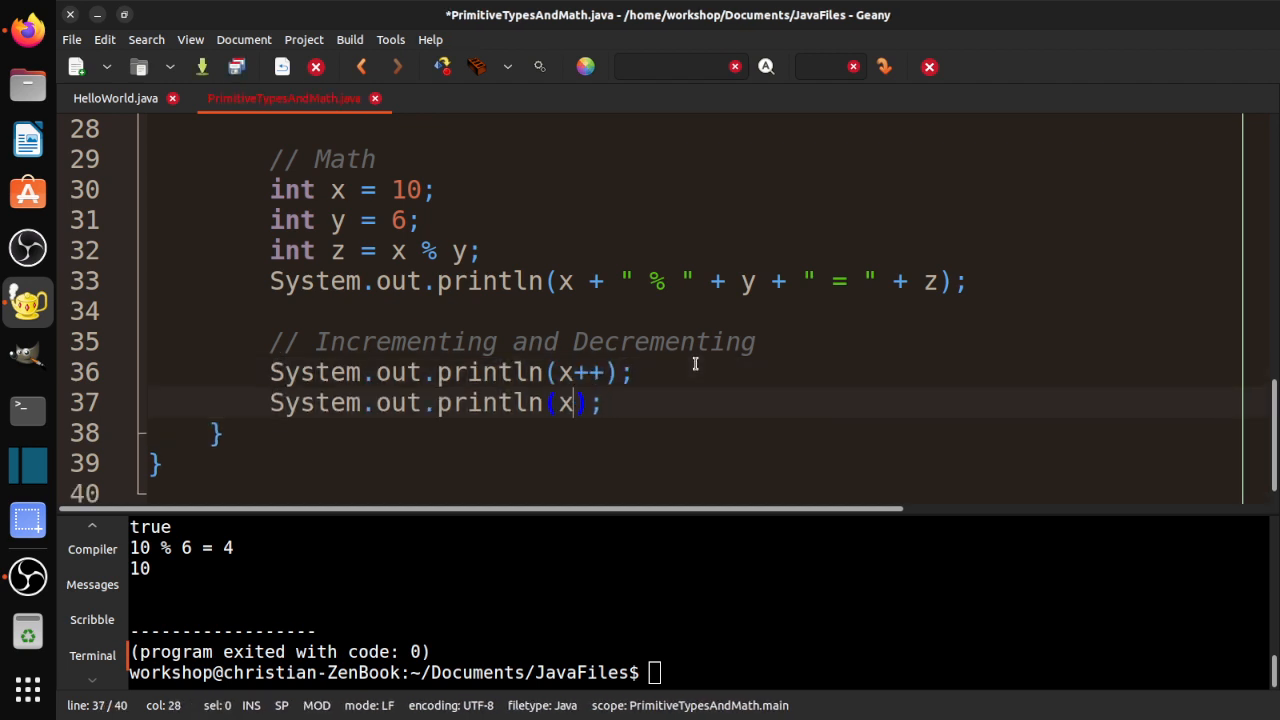
key("ctrl+s")
left_click(443, 66)
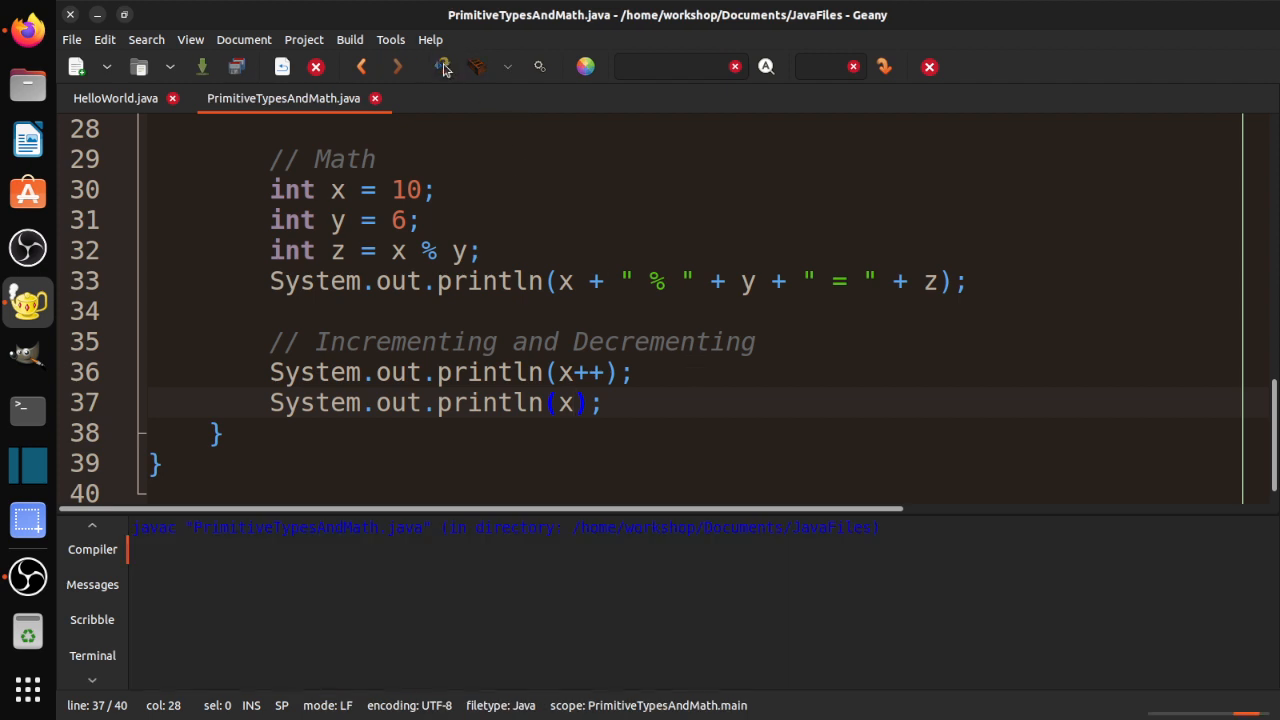
left_click(540, 66)
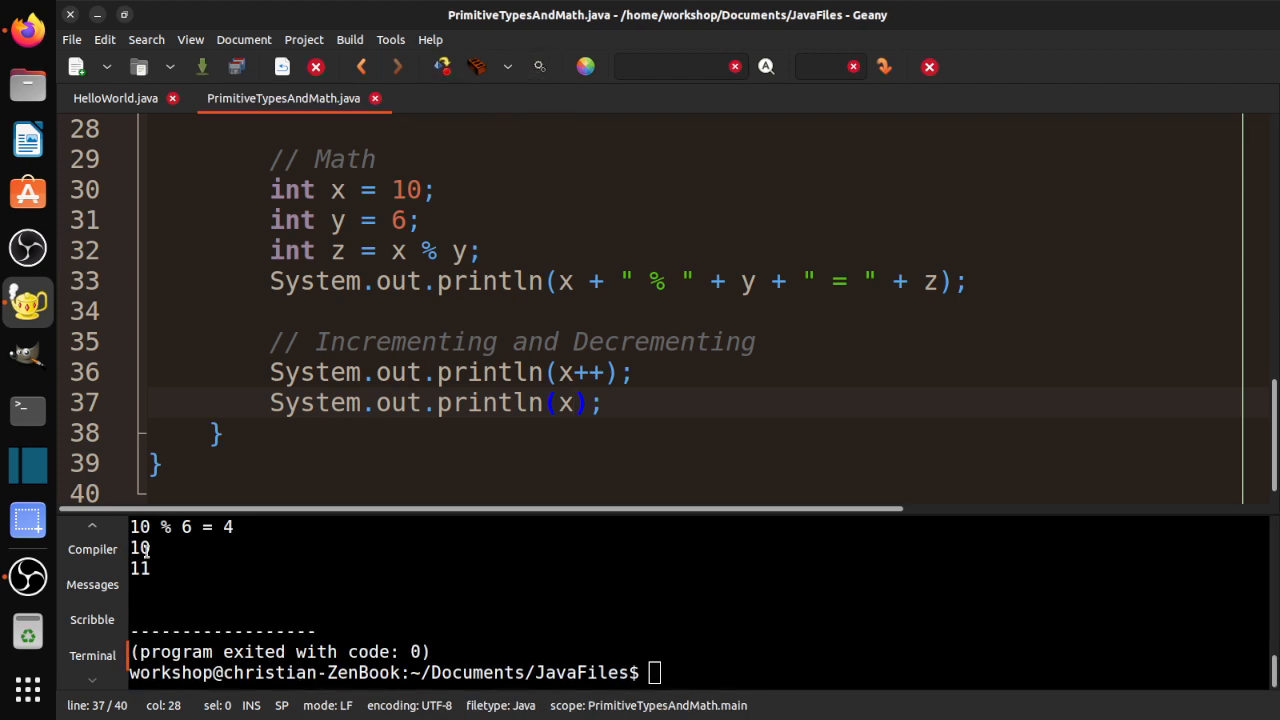
- Review the x++ statement against the 11 in the output
left_click_drag(632, 372, 269, 362)
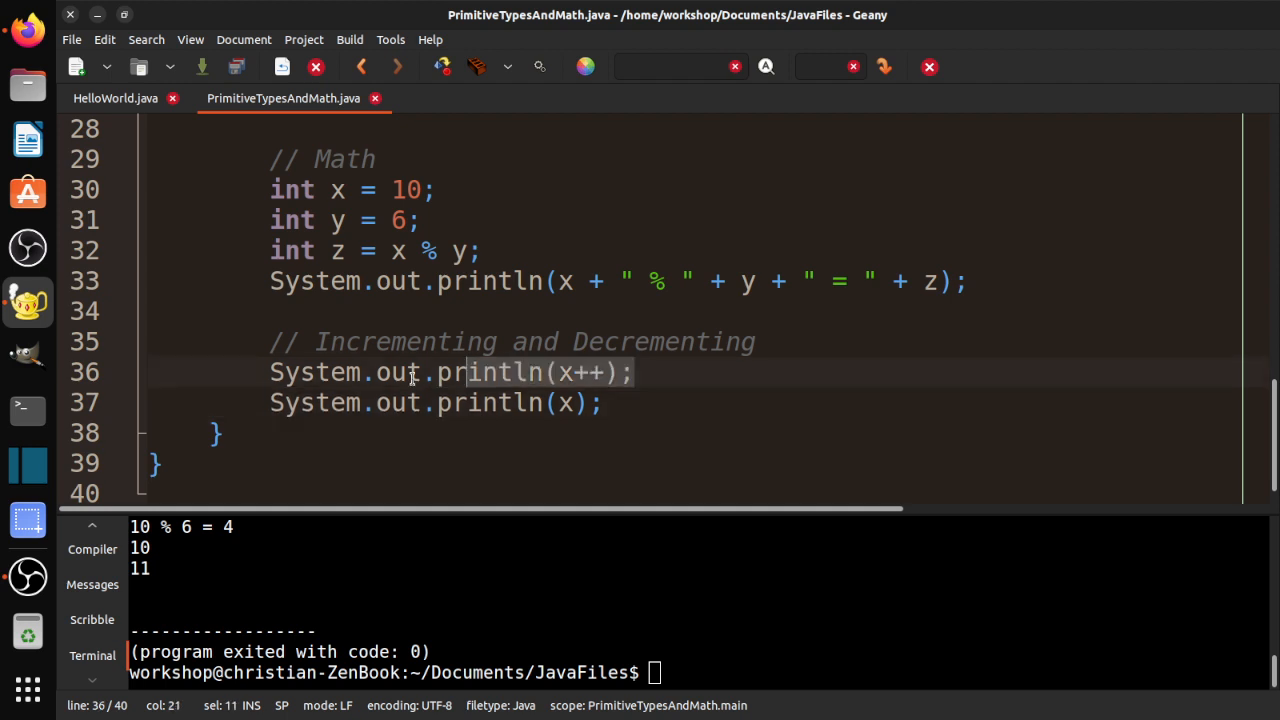
double_click(140, 567)
left_click(556, 412)
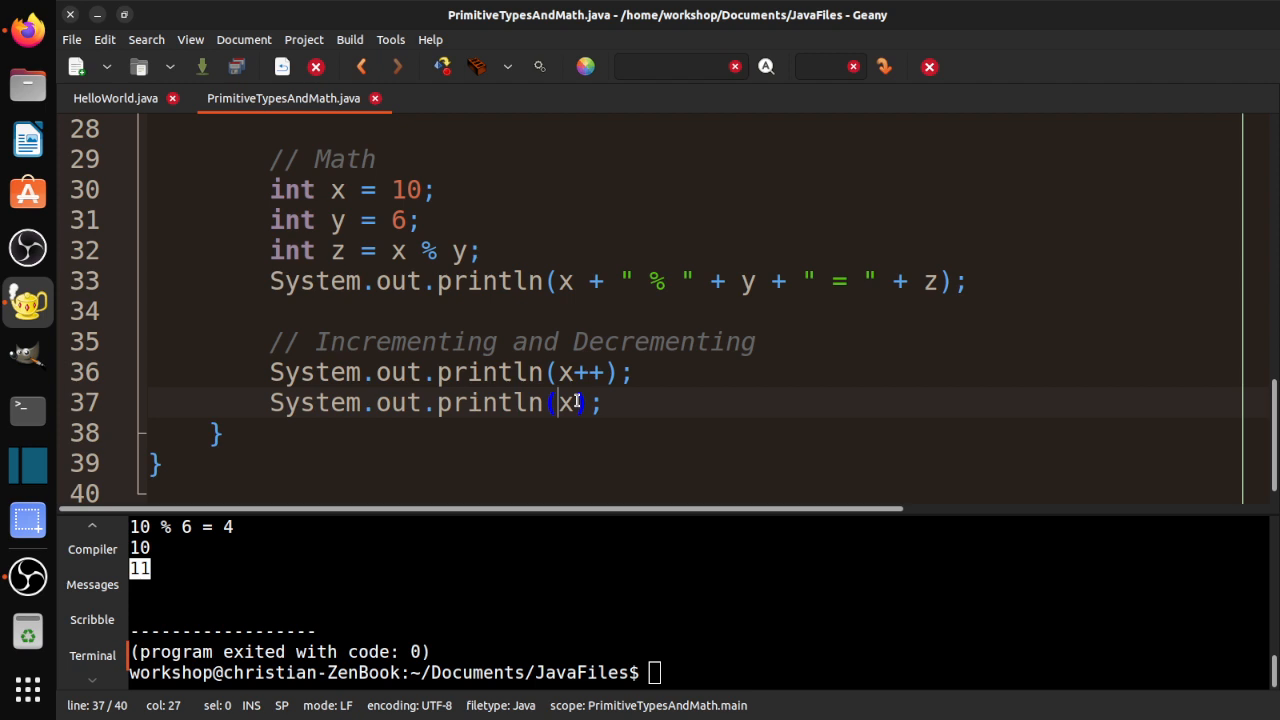
left_click_drag(574, 372, 560, 372)
- Change line 36 to the pre-increment println(++x) and run, printing 11 twice
left_click(604, 372)
key("BackSpace")
key("BackSpace")
key("Left")
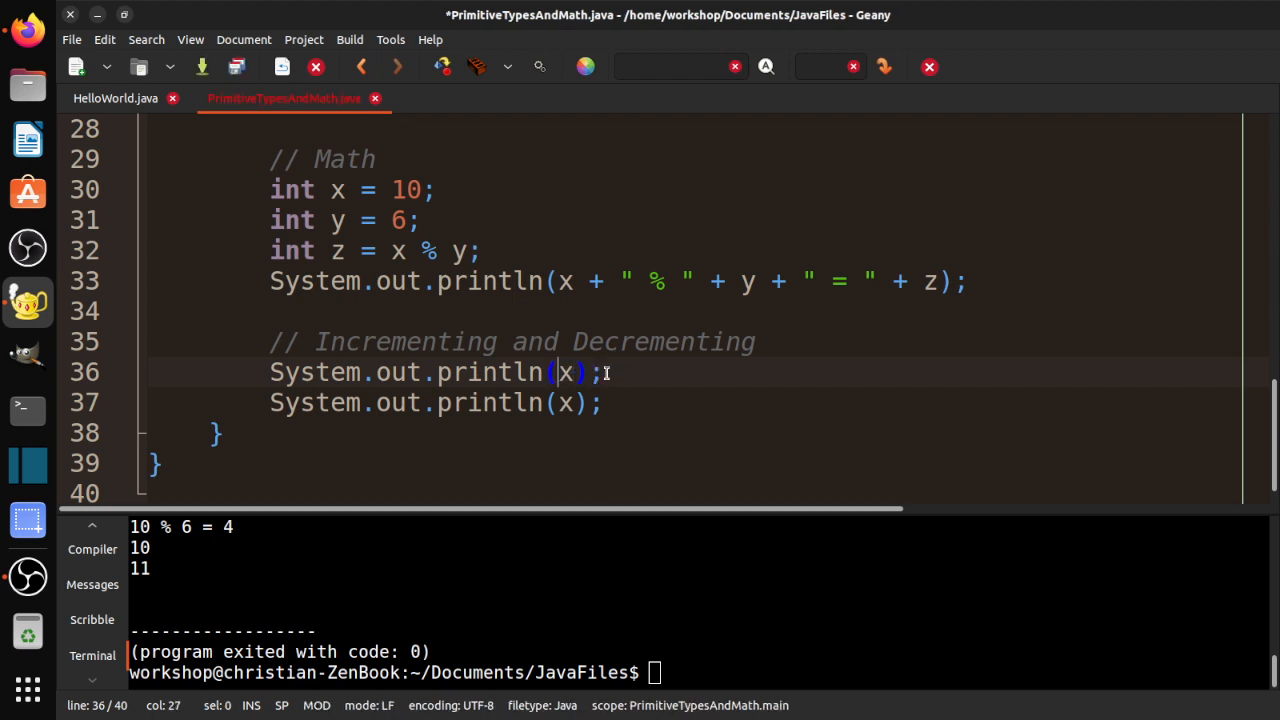
type("++")
key("ctrl+s")
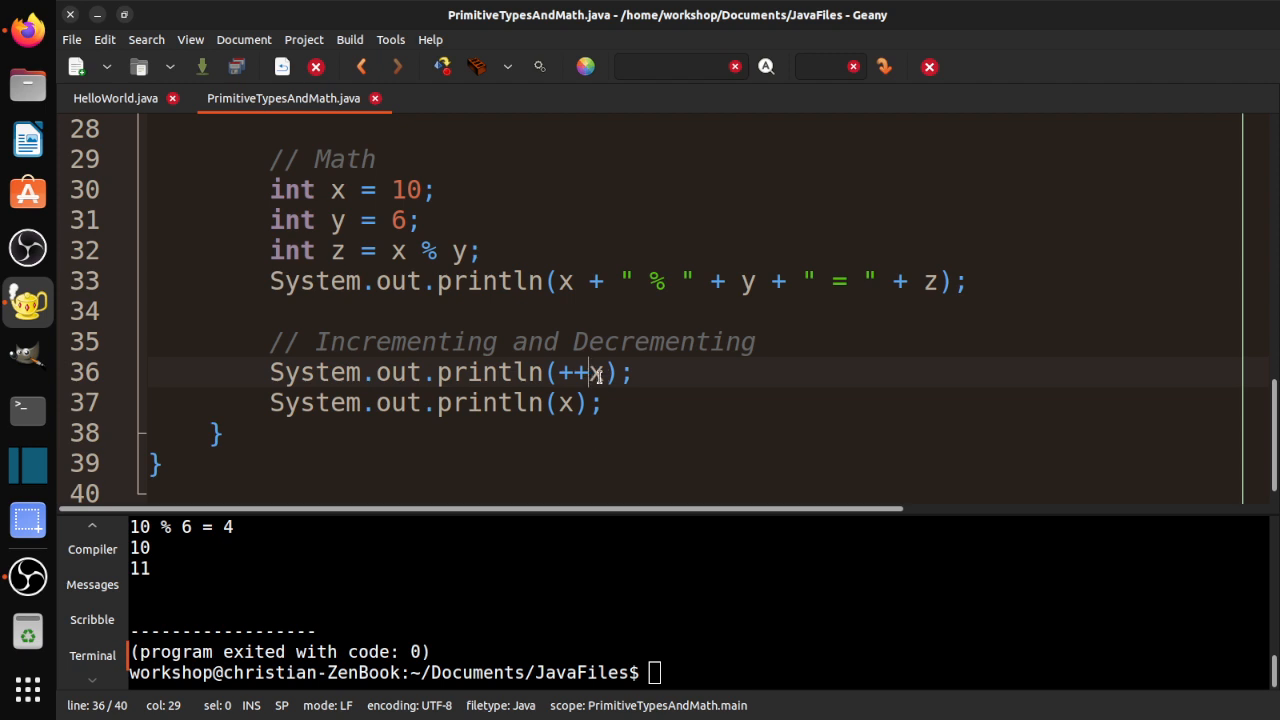
left_click(598, 455)
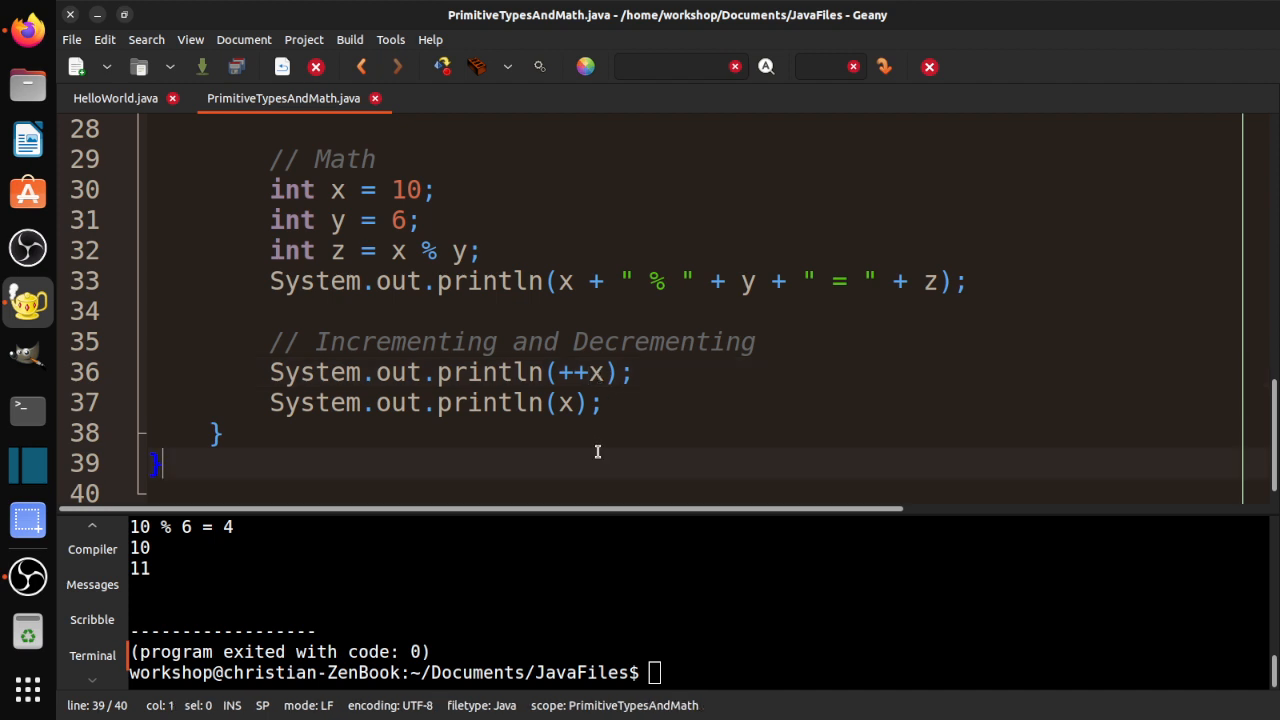
left_click(443, 67)
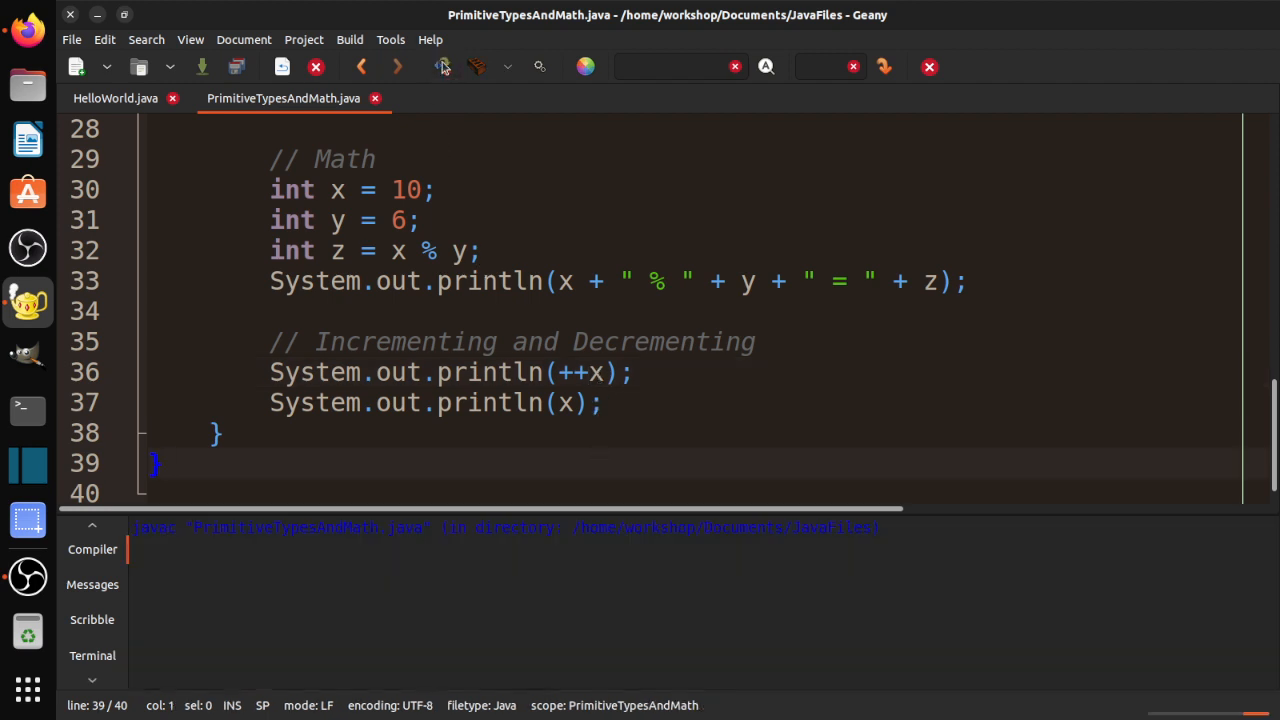
left_click(541, 67)
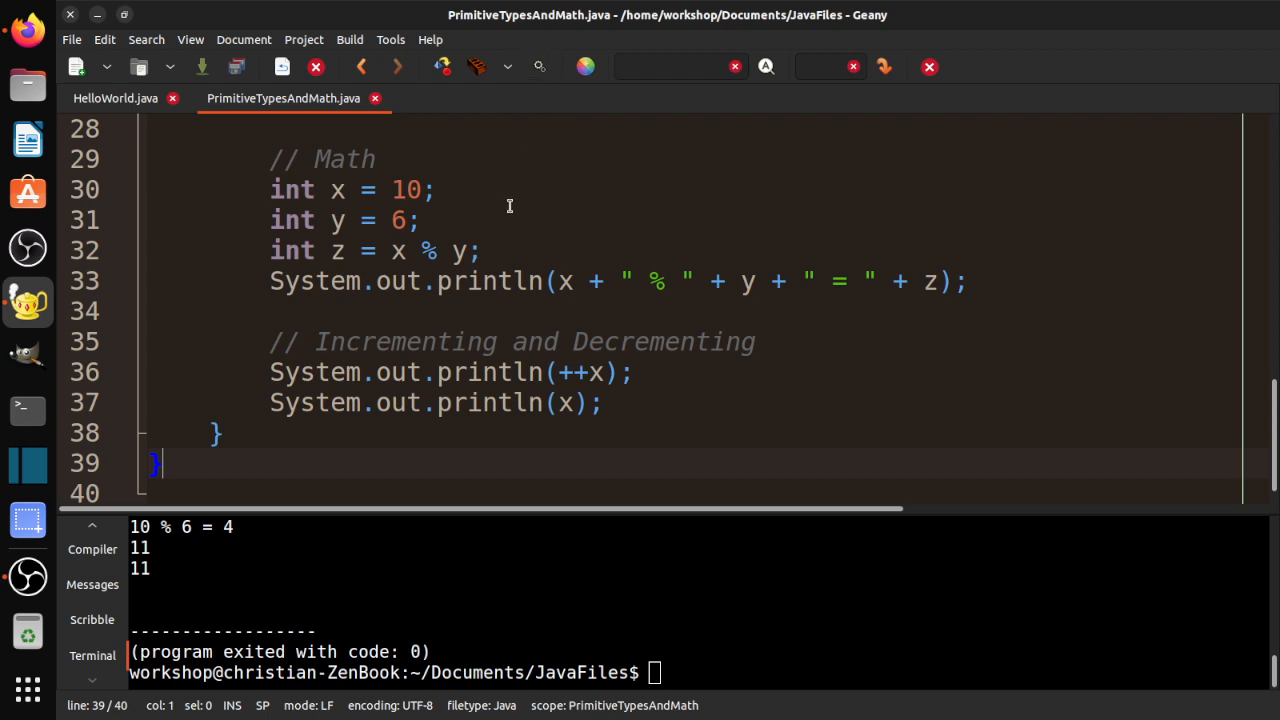
- Inspect ++x on line 36 against the program output
left_click_drag(560, 372, 598, 372)
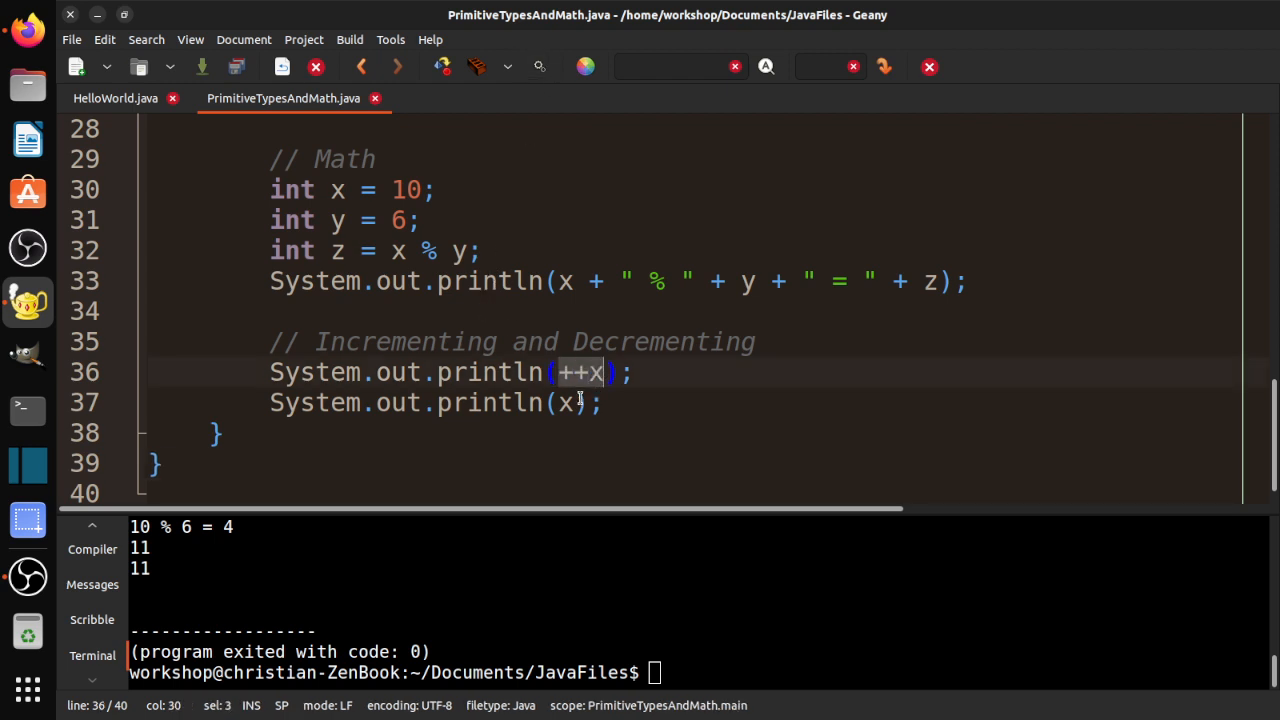
left_click(579, 401)
left_click(178, 560)
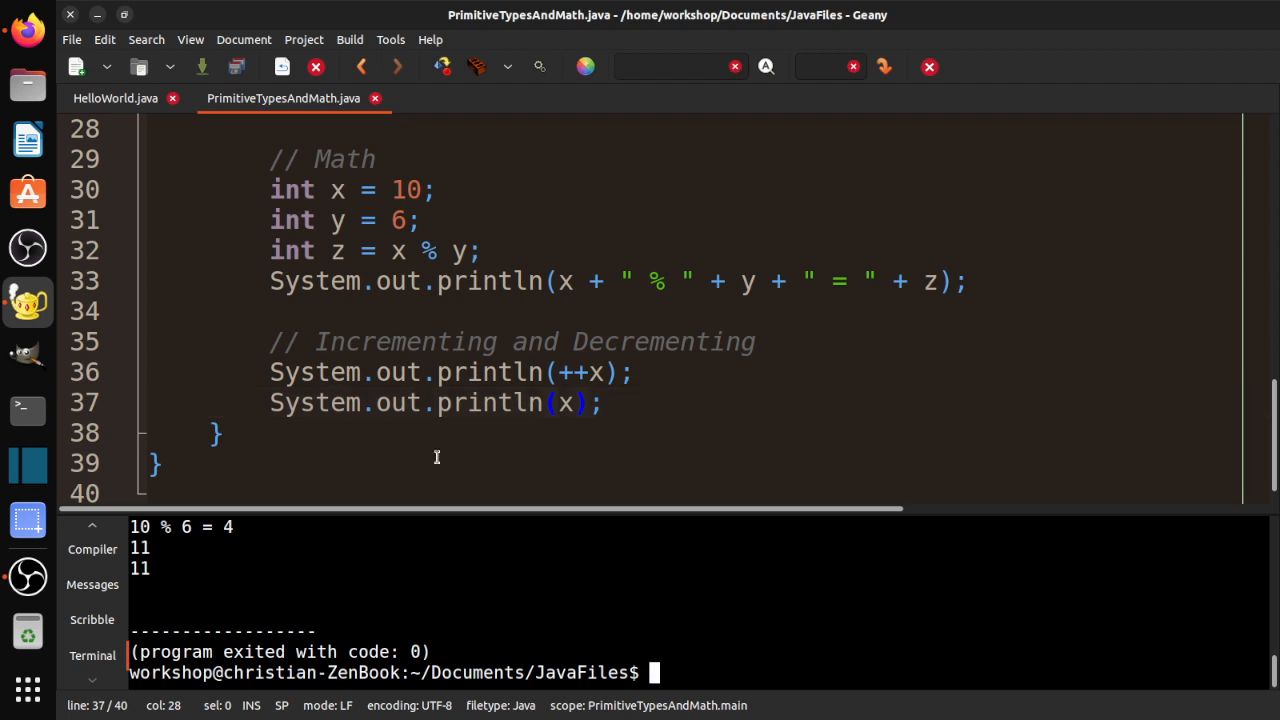
left_click(584, 375)
left_click(614, 406)
- Add a '// Math class' comment on a new line below the increment prints
key("Return")
key("Return")
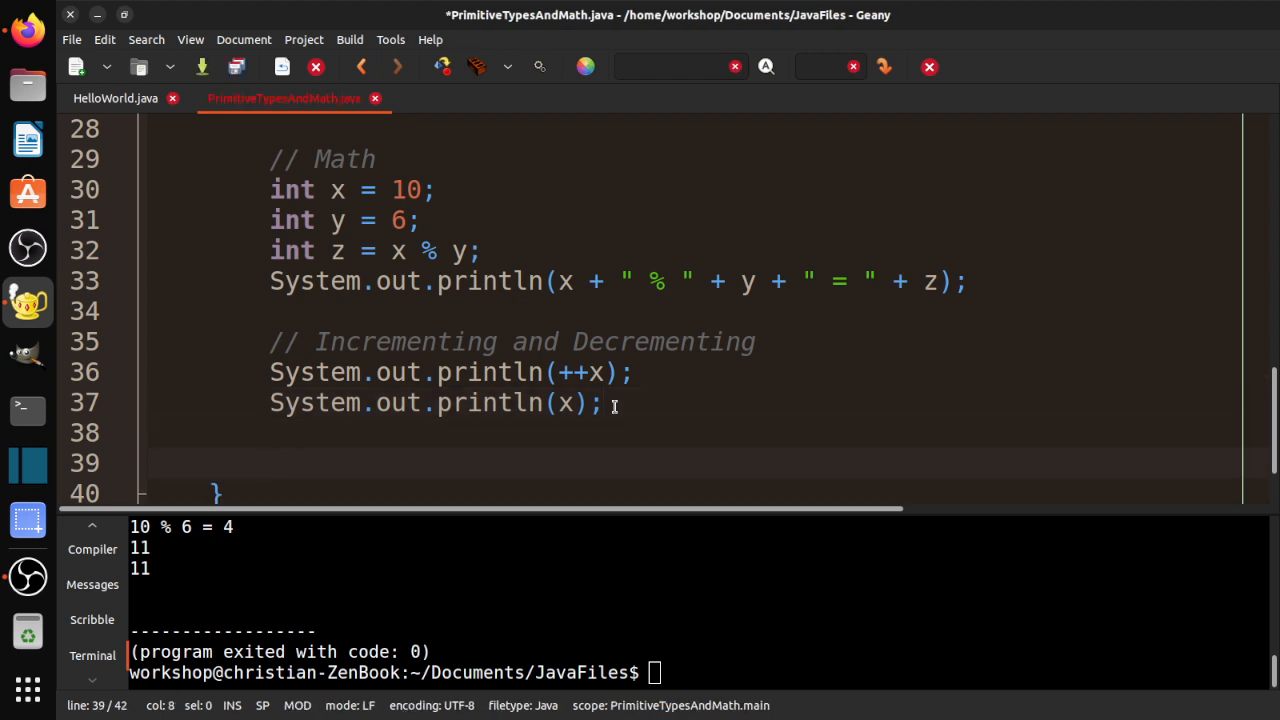
type("// ")
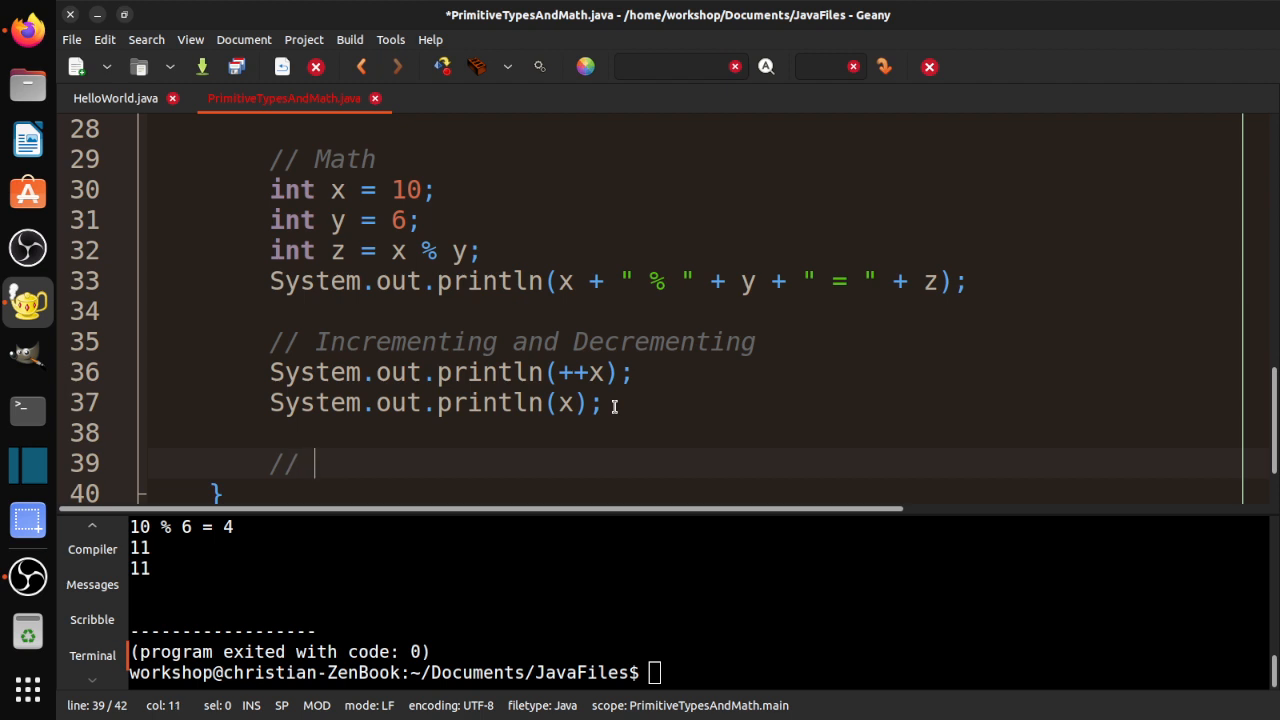
type("Math cl")
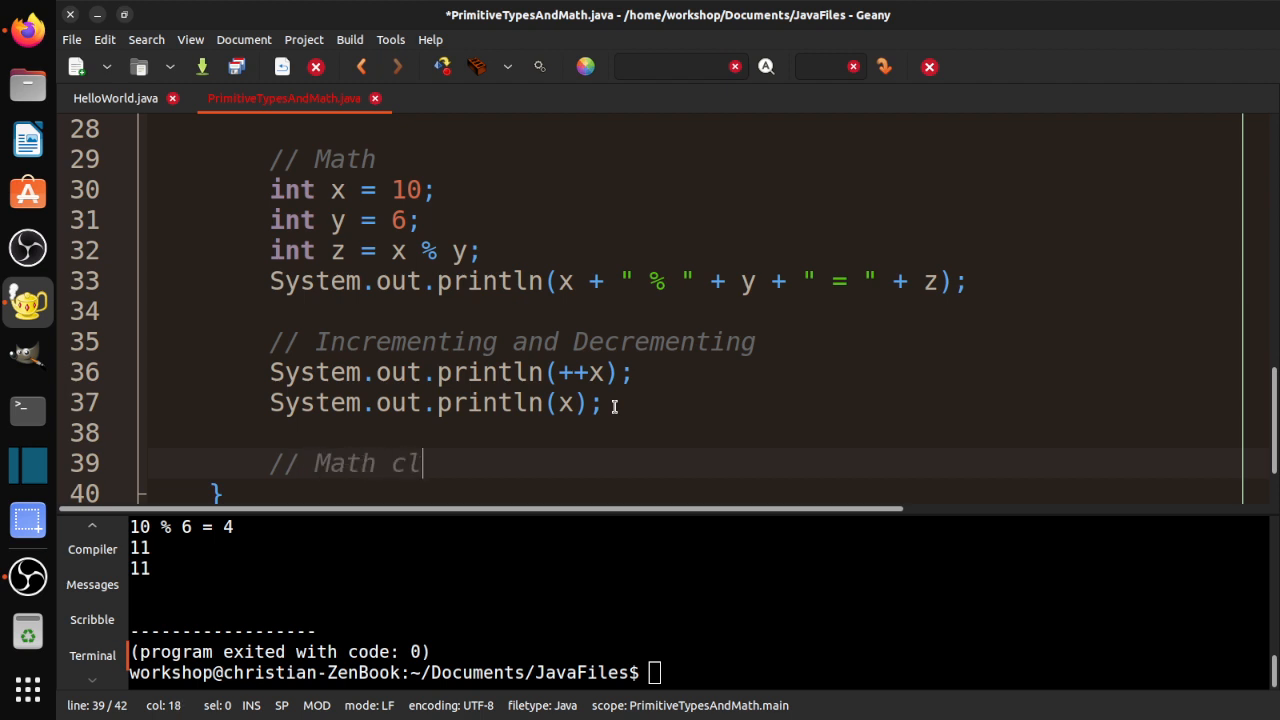
type("ass")
key("Return")
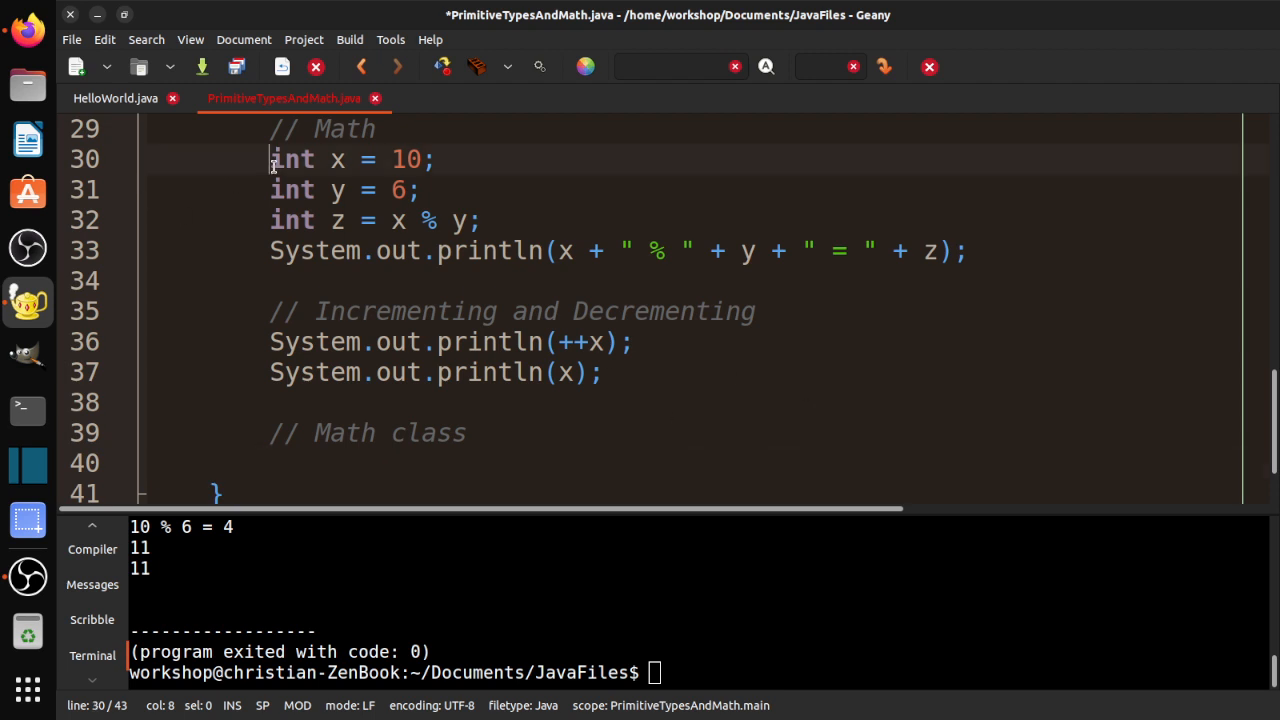
type("//")
- Comment out the modulus and increment example lines 30–37 with //
key("Down")
key("Home")
type("//")
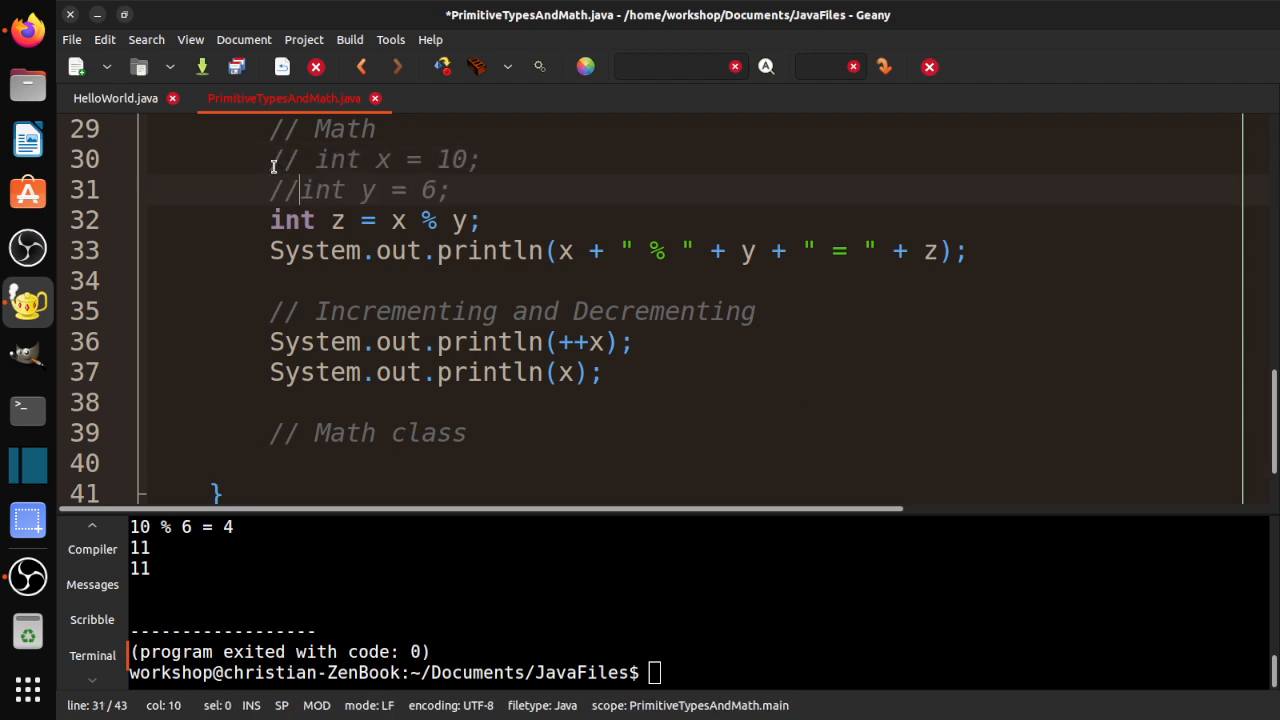
key("Down")
key("Home")
type("//")
key("Down")
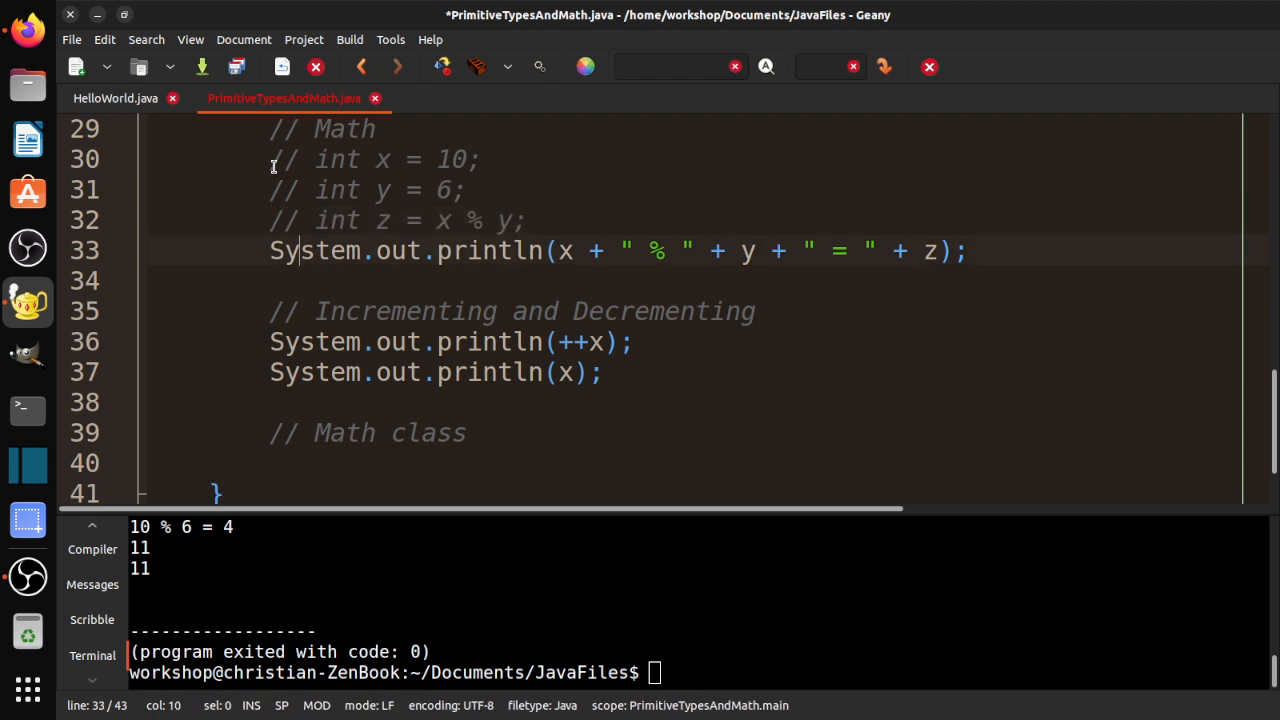
key("Home")
type("//")
key("Down")
key("Down")
key("Down")
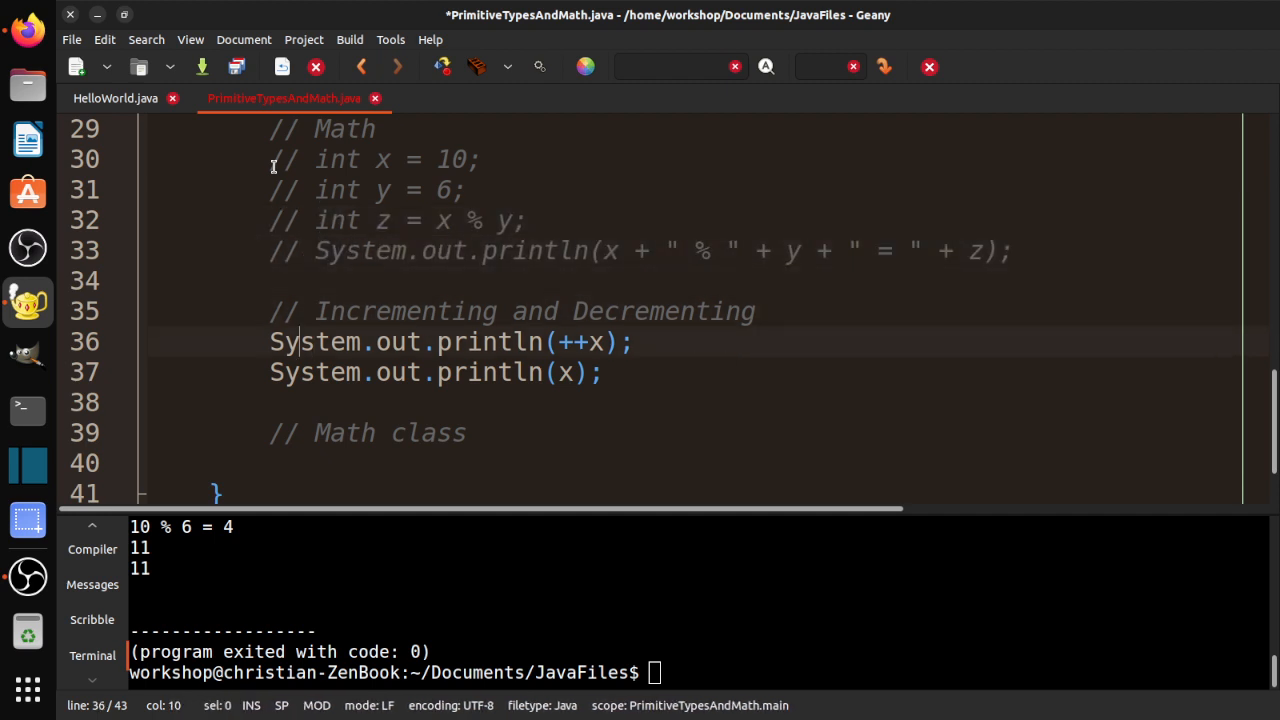
key("Home")
type("//")
key("Down")
key("Home")
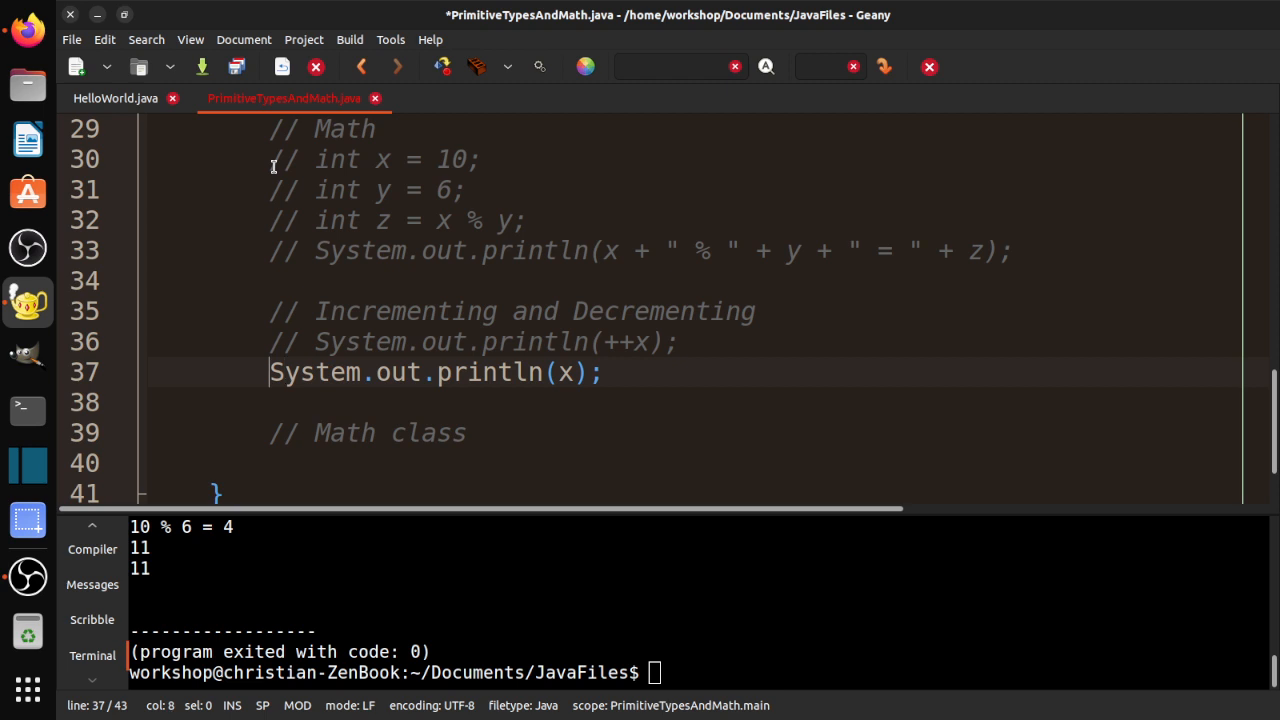
type("//")
- Save and rerun so the output ends with 123.456, the gigawatts line and true
key("ctrl+s")
left_click(446, 66)
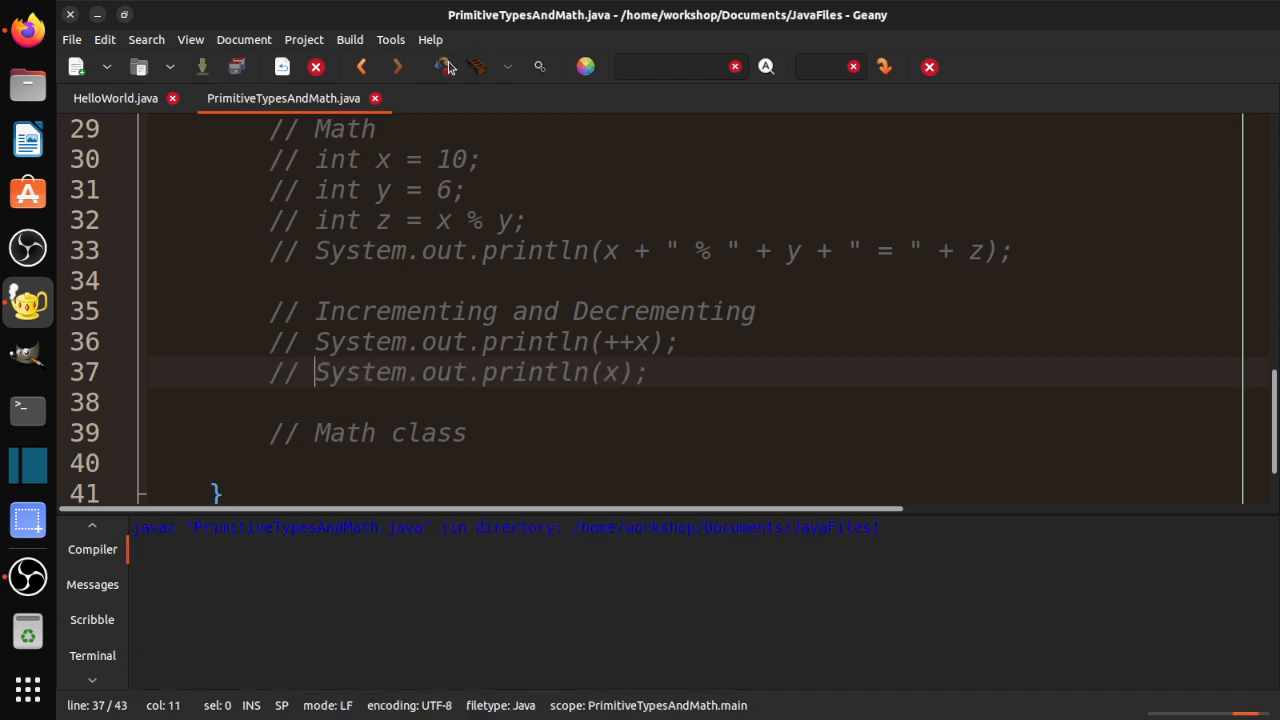
left_click(539, 66)
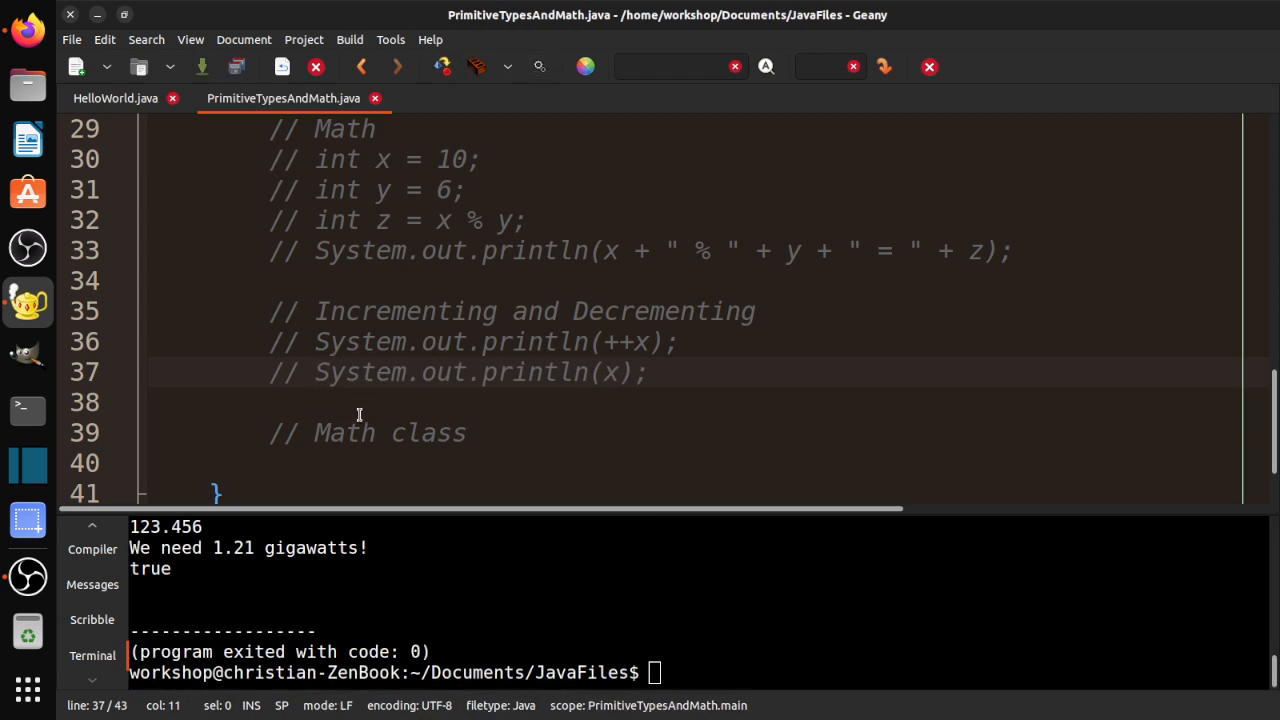
left_click(411, 461)
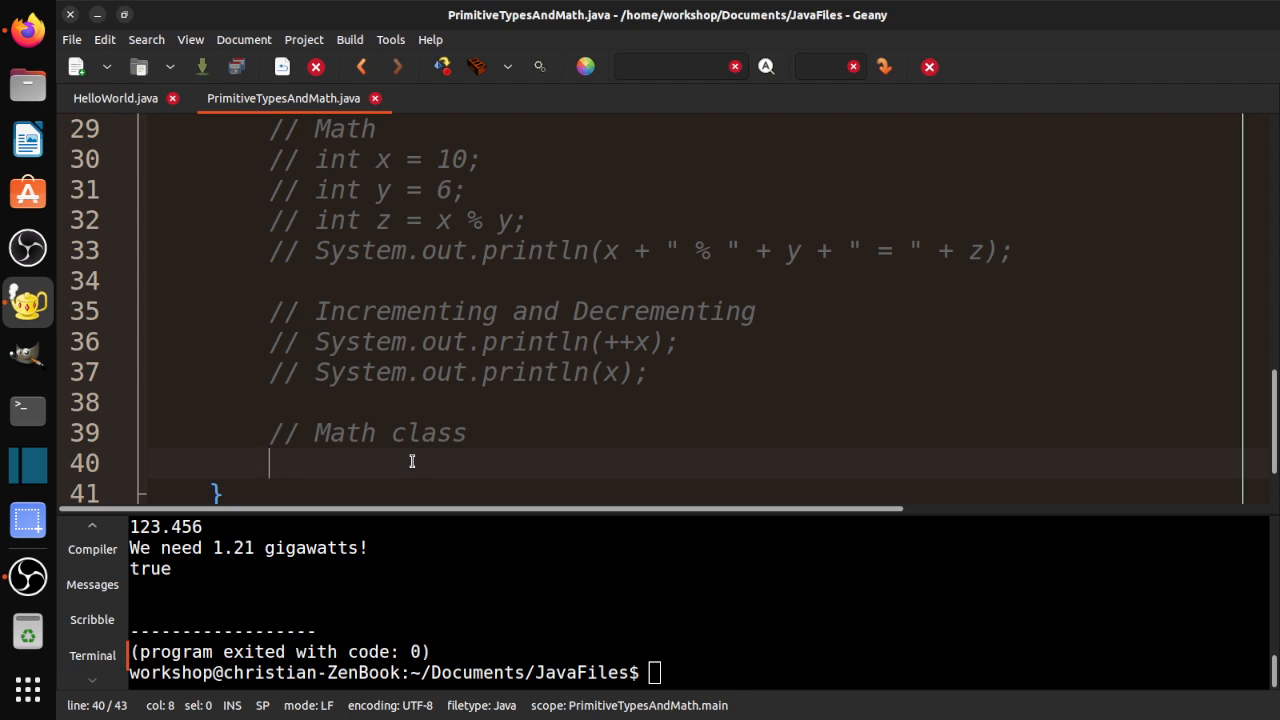
type("doublt")
- Write double x = Math.pow(2.0, 3.0); and println(x), then run to get 8.0
key("BackSpace")
type("e ")
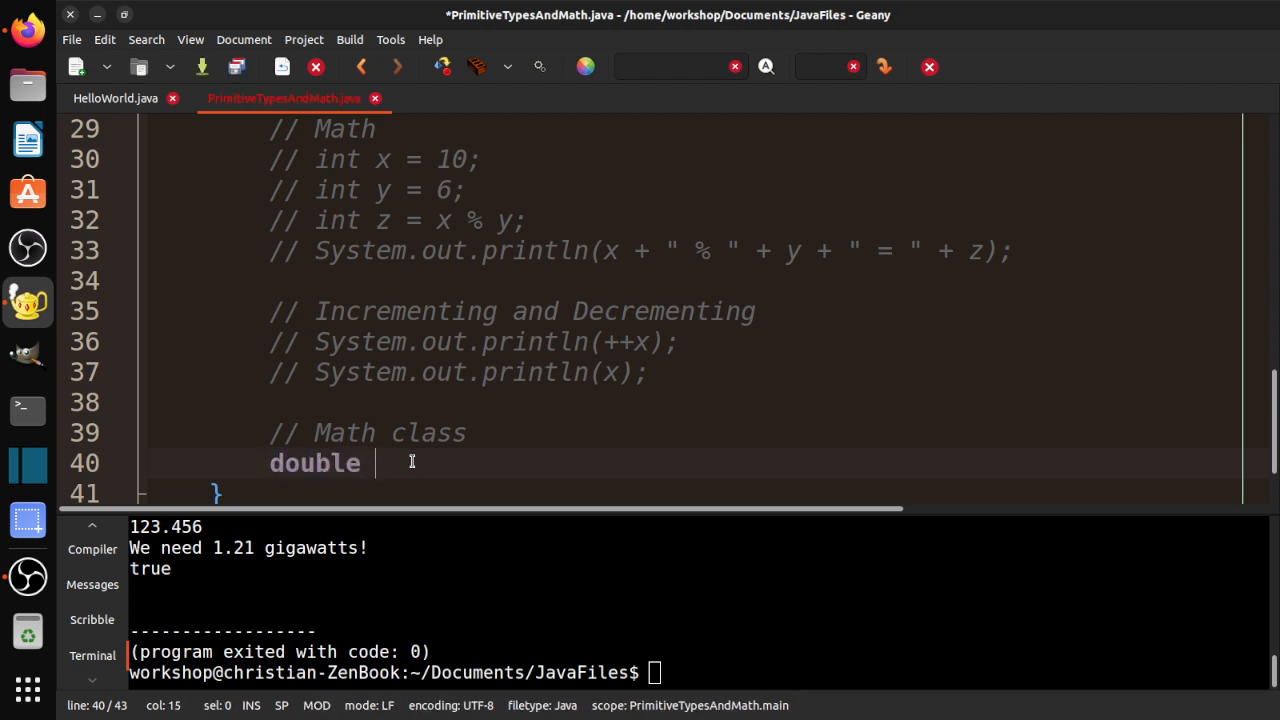
type("x = ")
type("Math.")
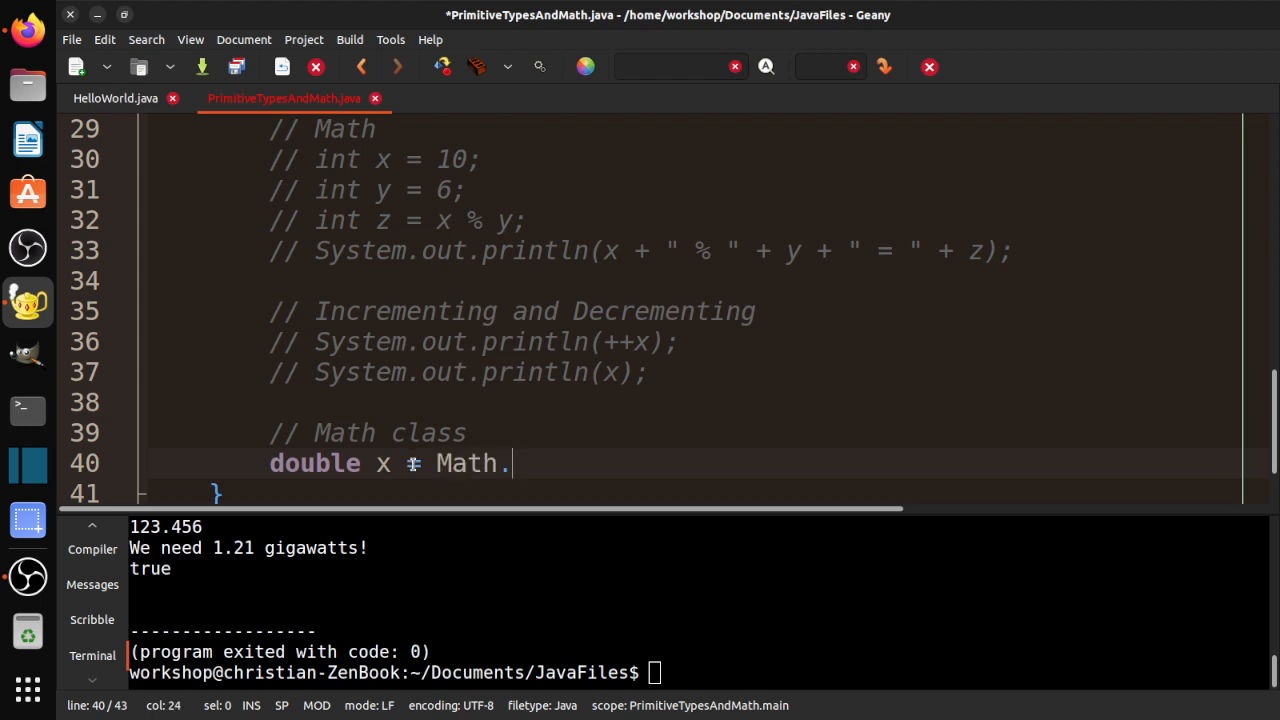
type("pow(")
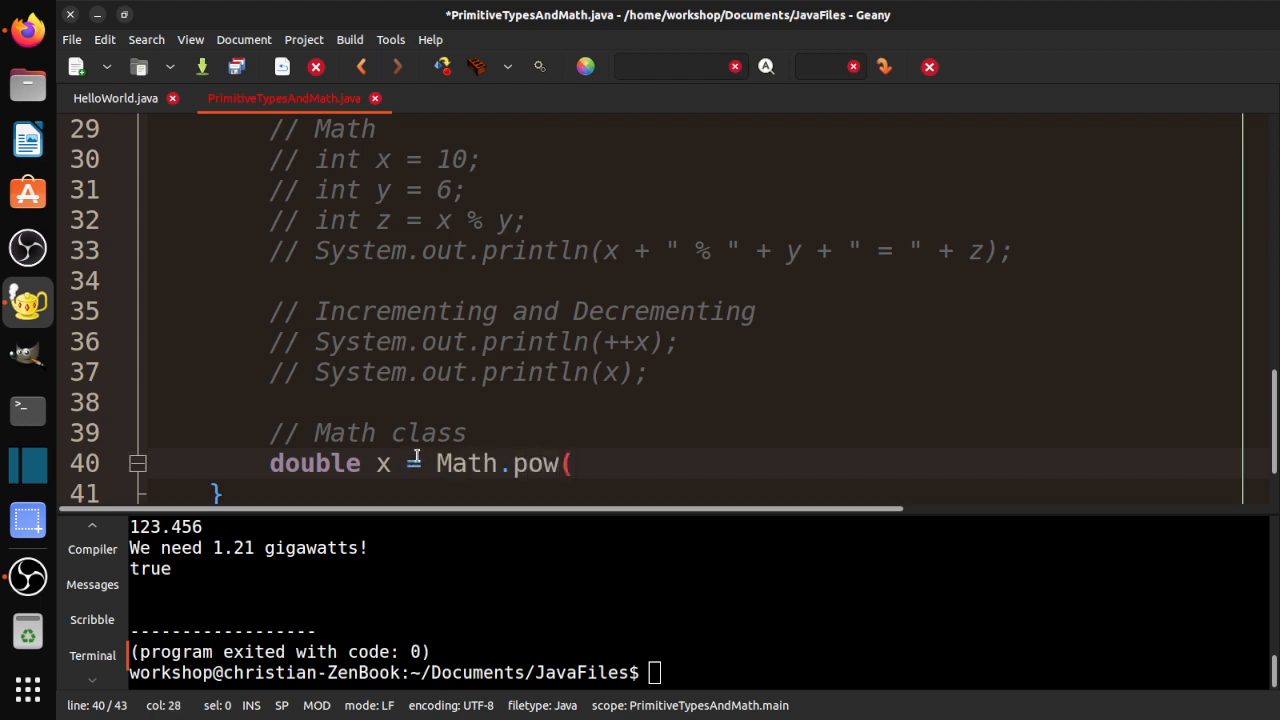
type("2.0, ")
type("3.0);")
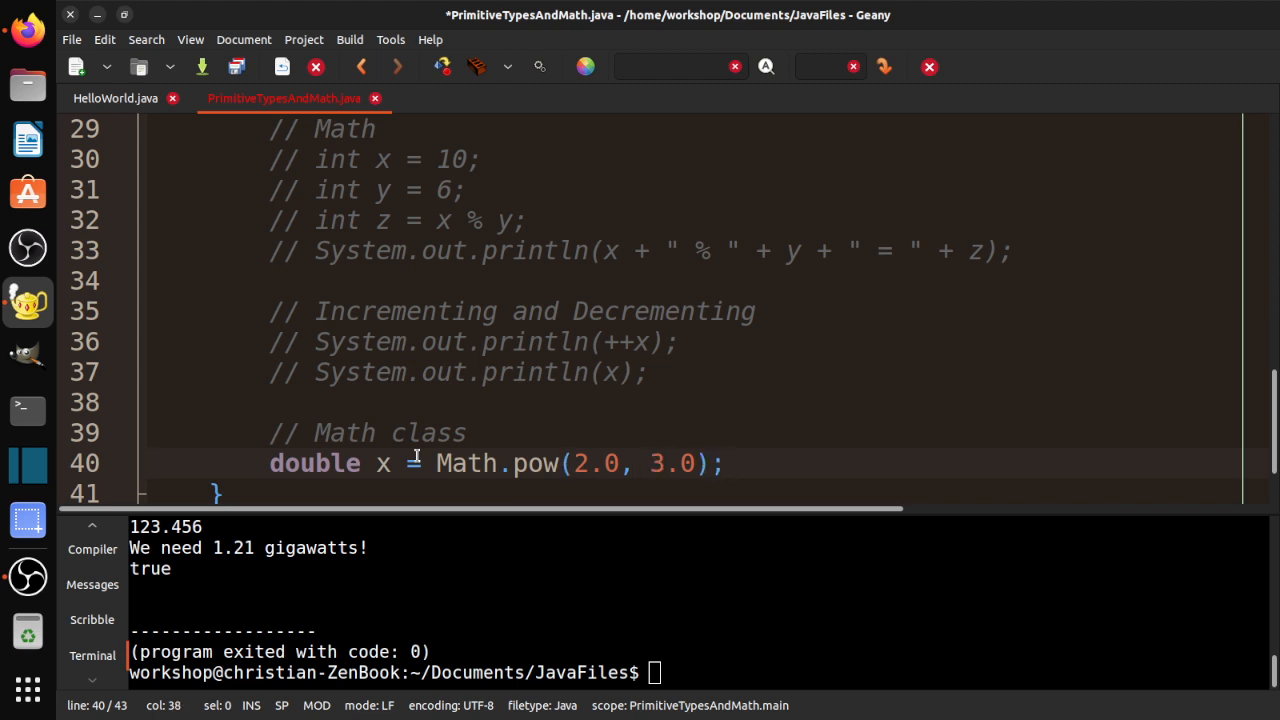
key("Return")
type("Ssyt")
key("BackSpace")
key("BackSpace")
key("BackSpace")
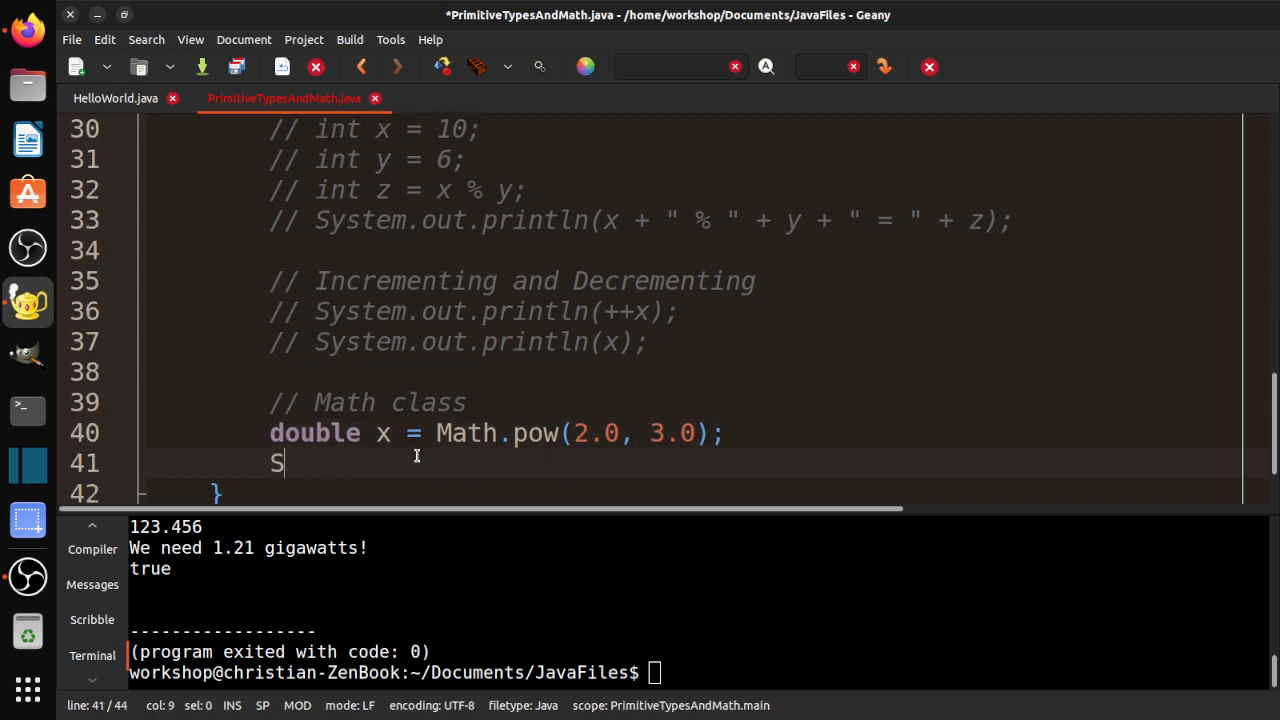
type("yste.mout.")
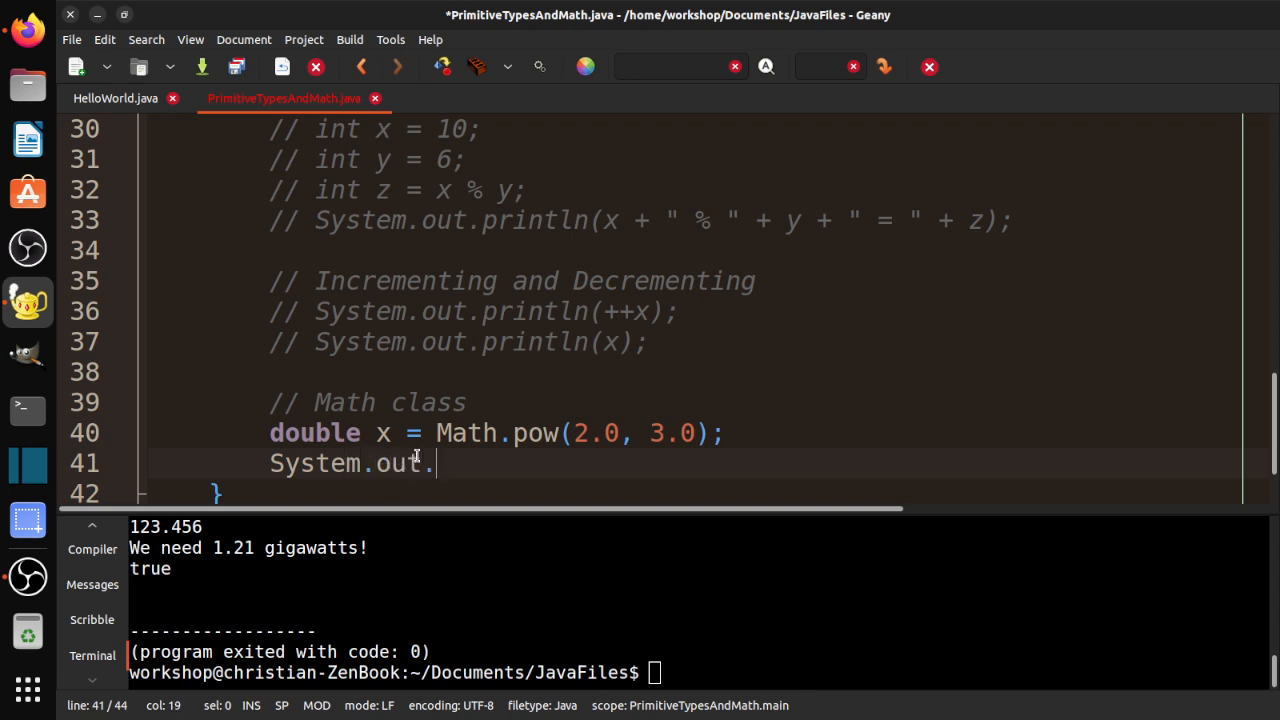
type("println(x")
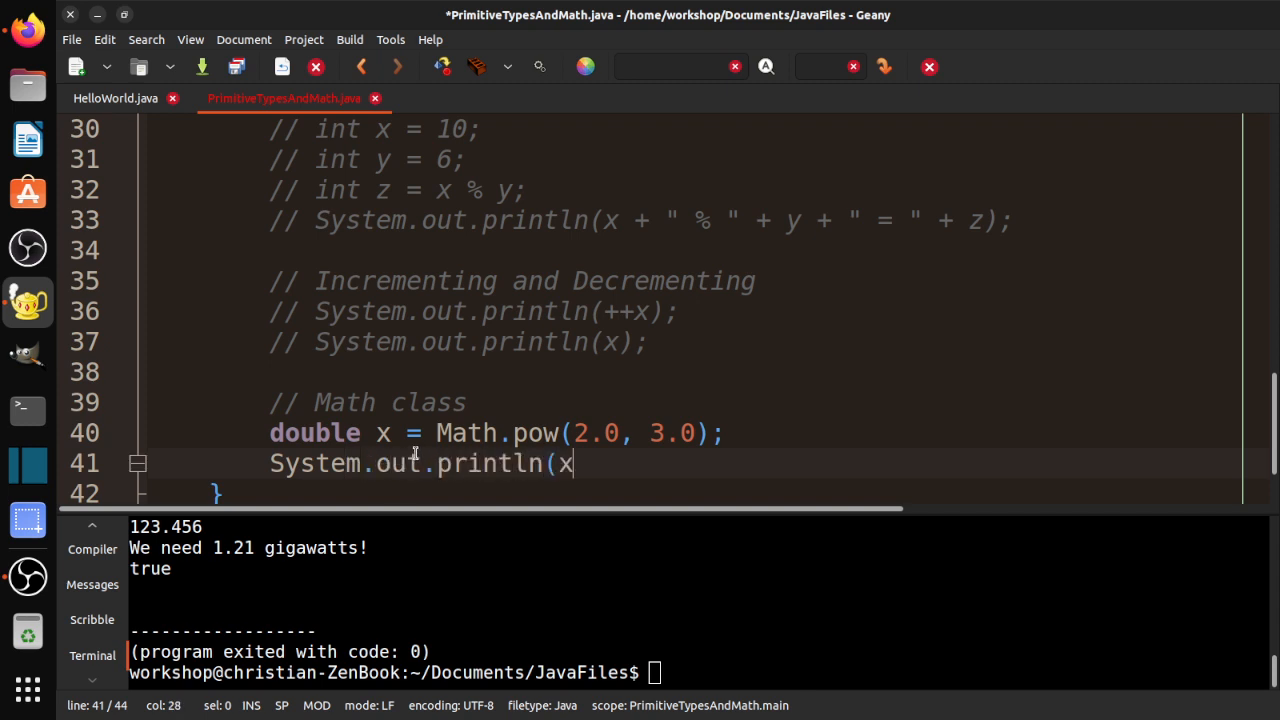
type(");")
key("ctrl+s")
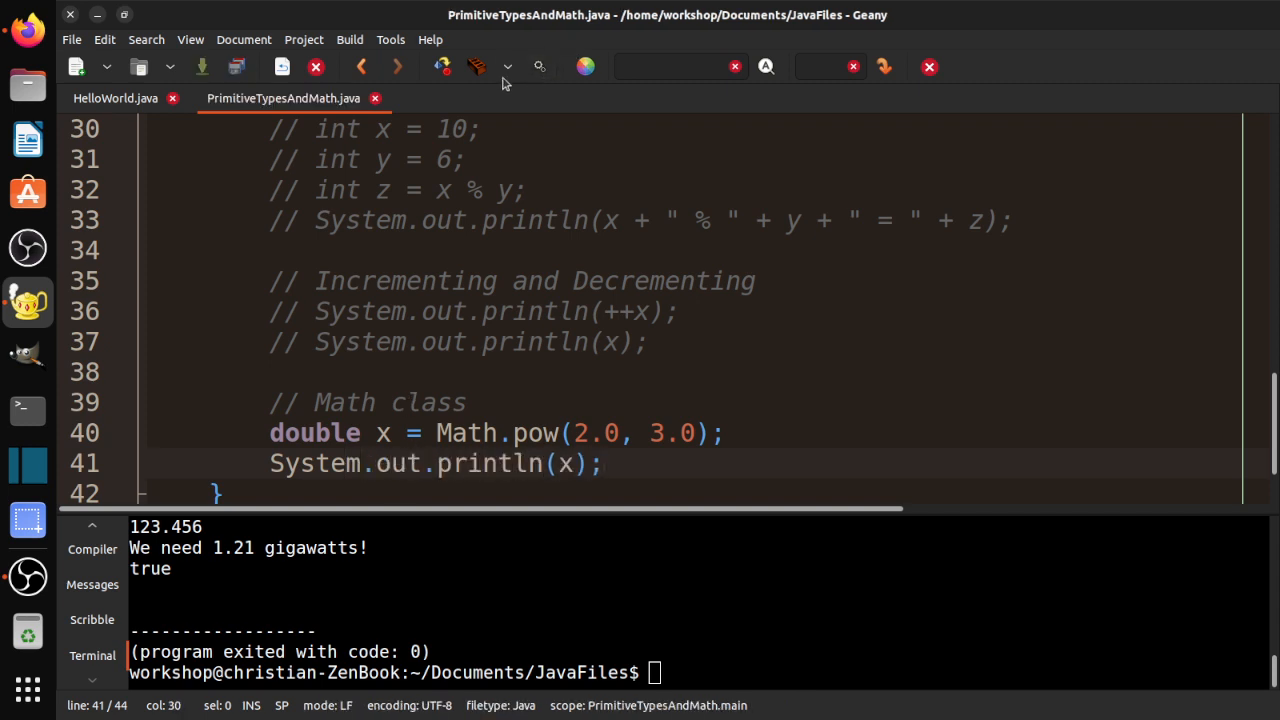
left_click(443, 66)
left_click(539, 68)
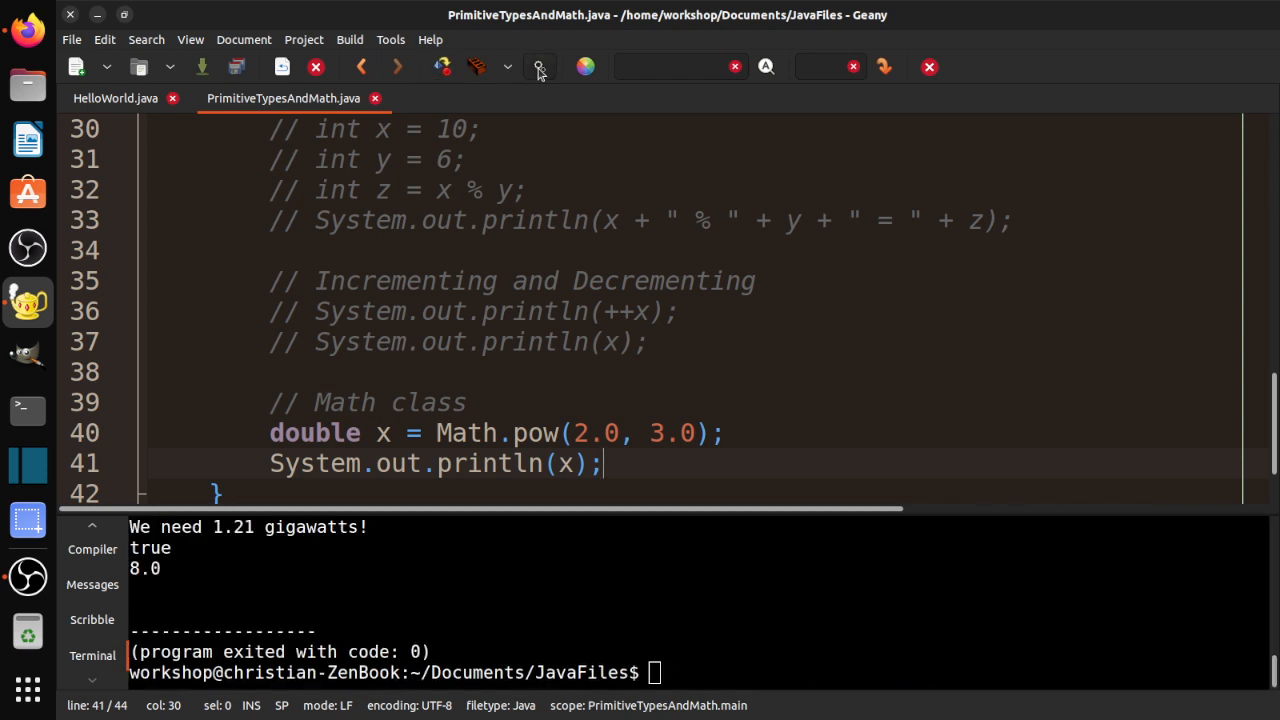
- Highlight the 8.0 result and the pow arguments on line 40
triple_click(135, 568)
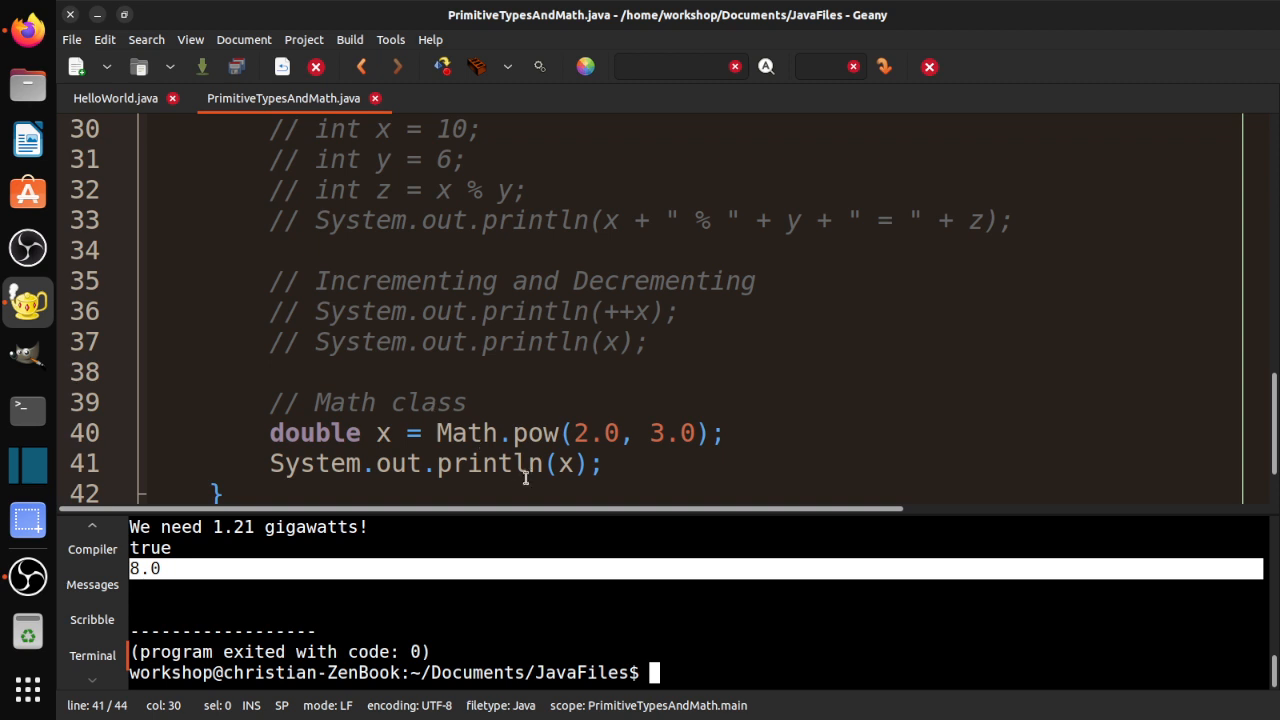
left_click_drag(574, 432, 695, 432)
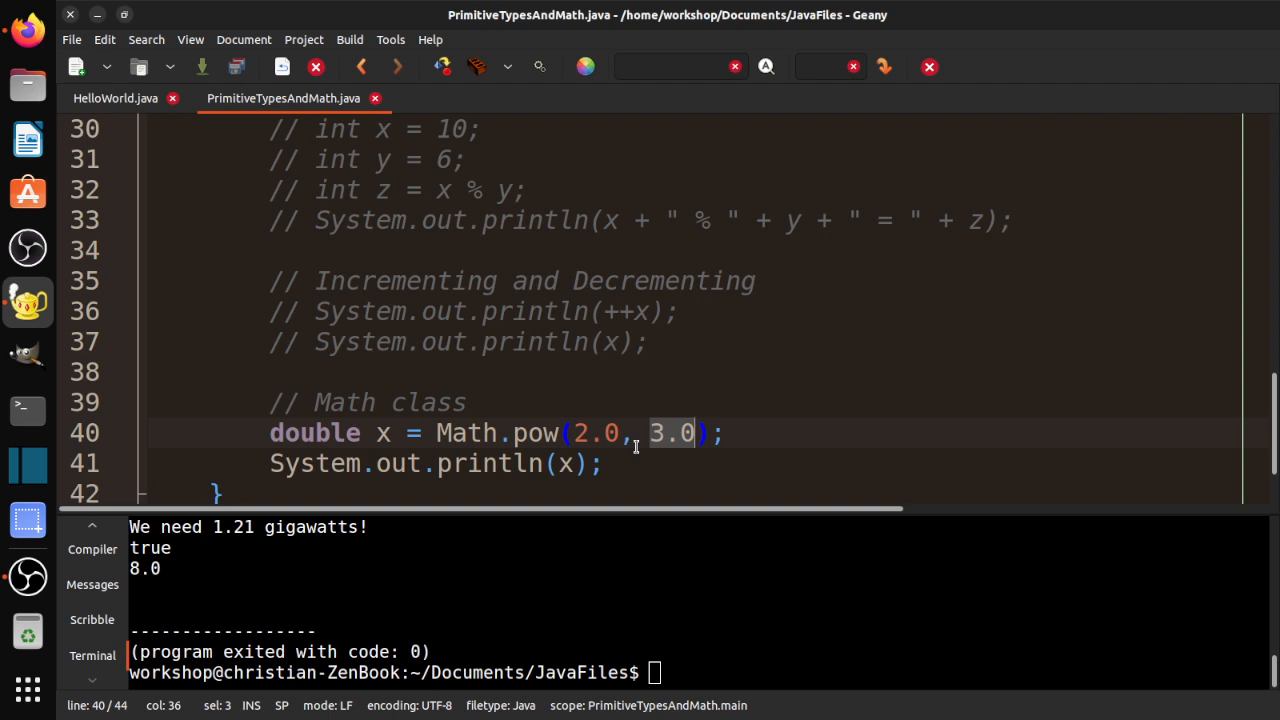
left_click_drag(162, 568, 125, 568)
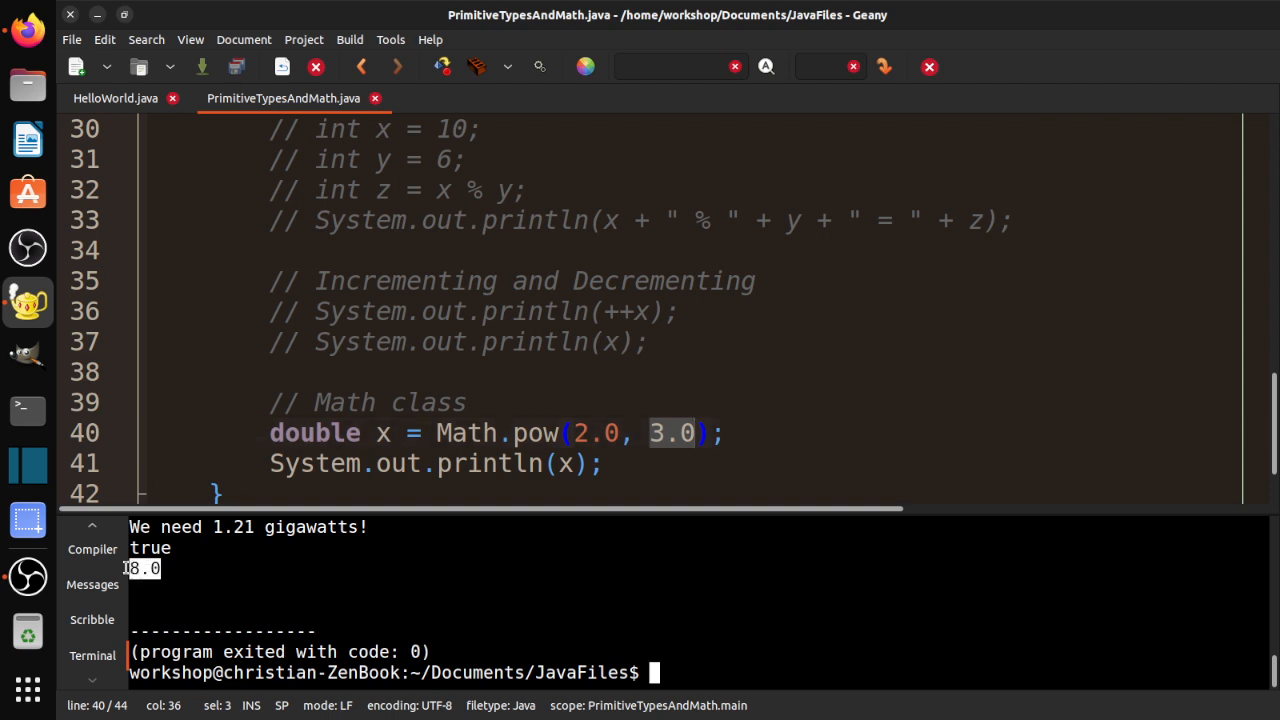
left_click(156, 576)
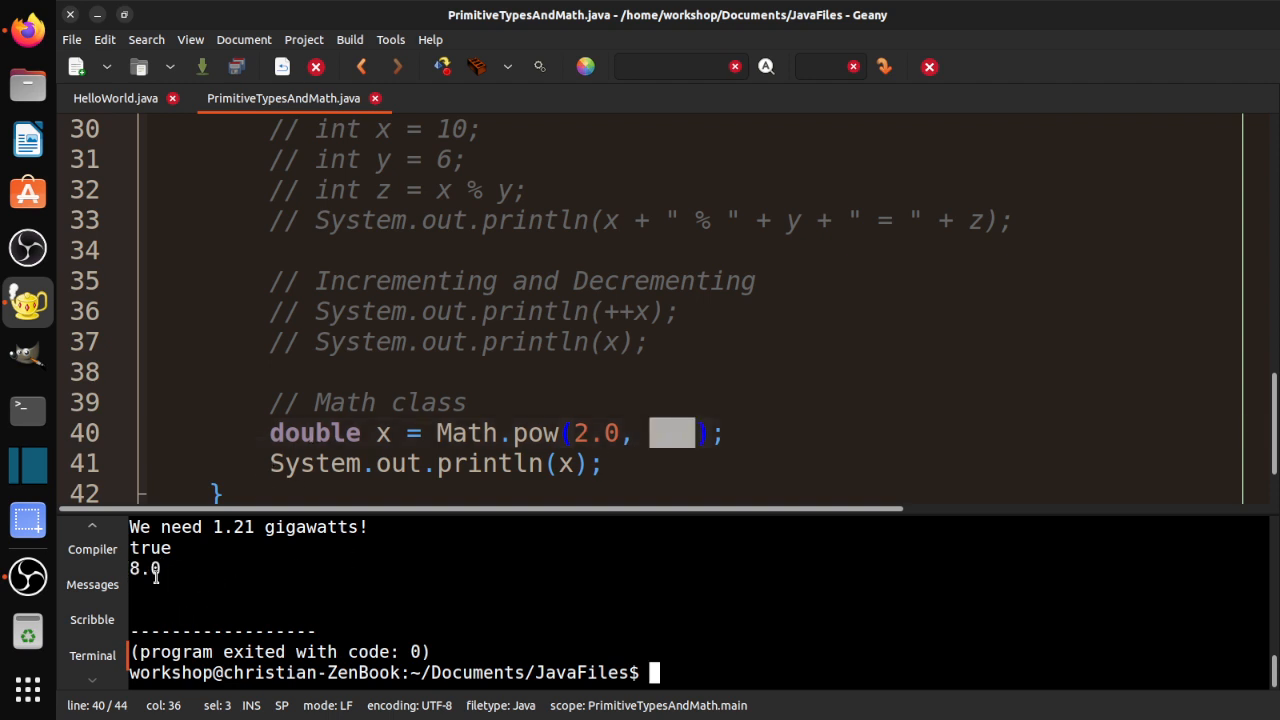
- Declare x as int instead of double, save and compile to get the lossy-conversion error
double_click(309, 433)
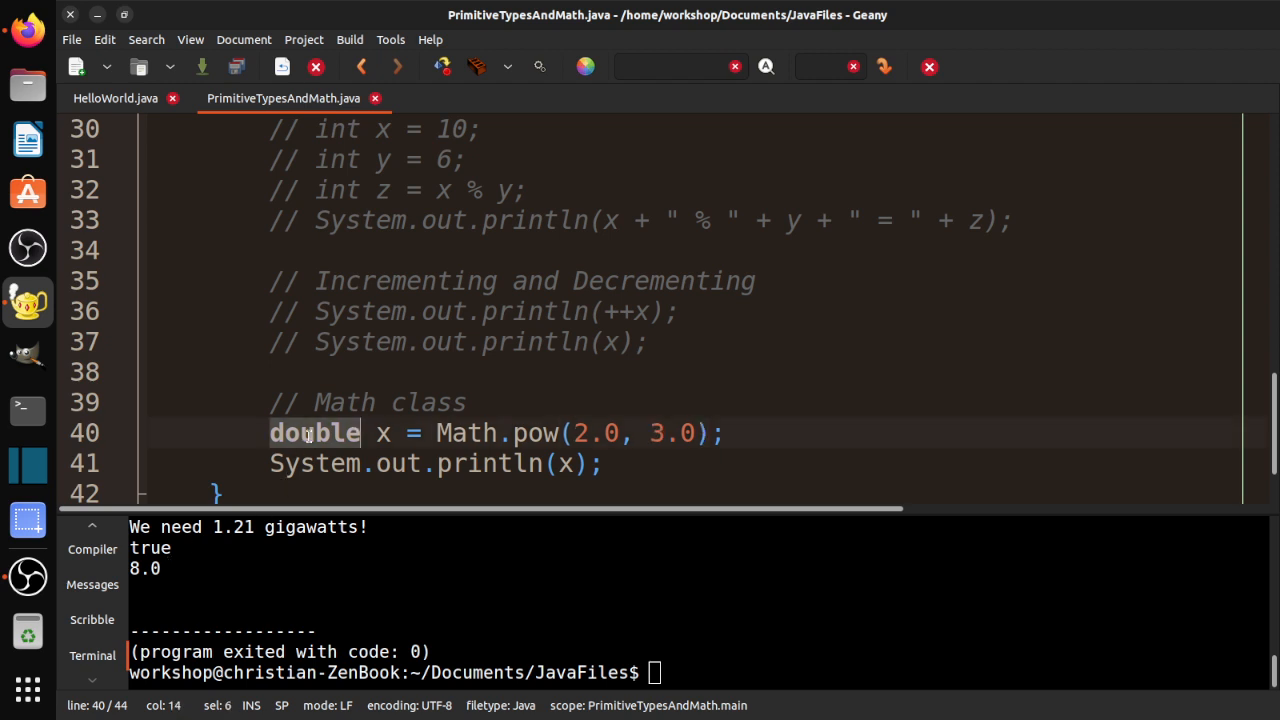
type("int")
key("ctrl+s")
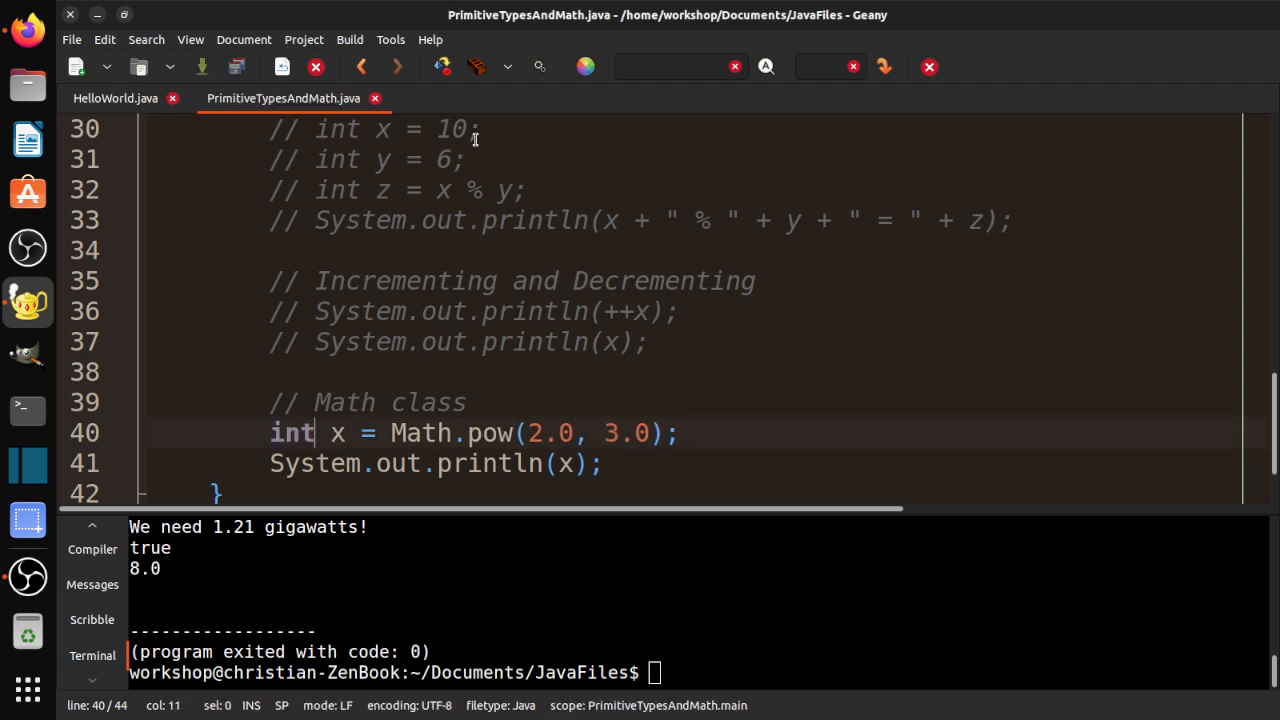
left_click(432, 39)
left_click(438, 38)
left_click(442, 66)
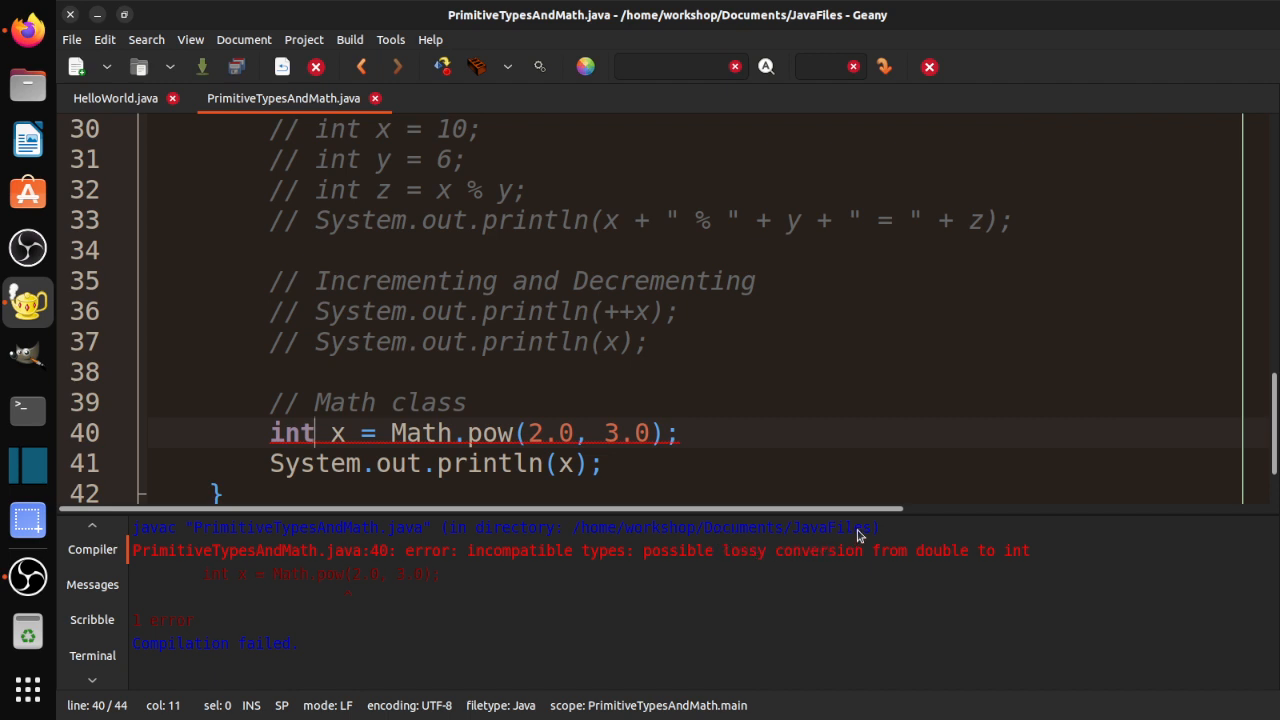
- Restore the declaration of x to double and save the file
double_click(286, 438)
type("double")
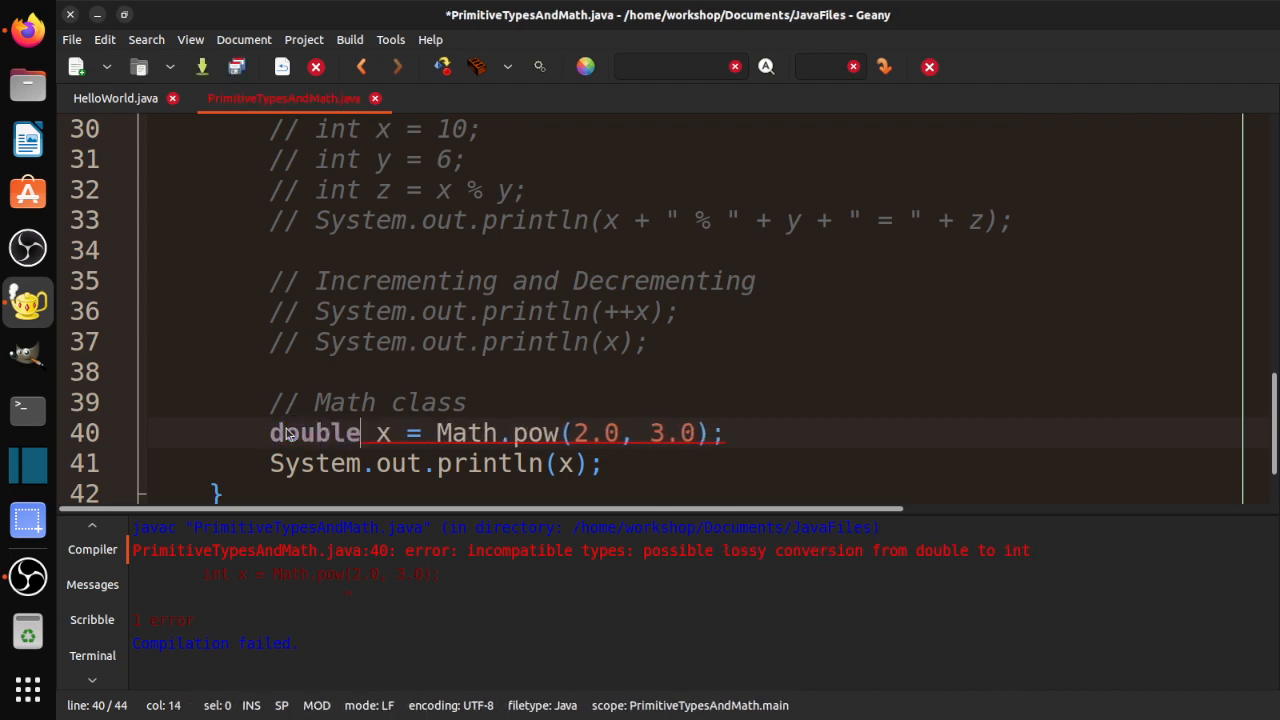
key("ctrl+s")
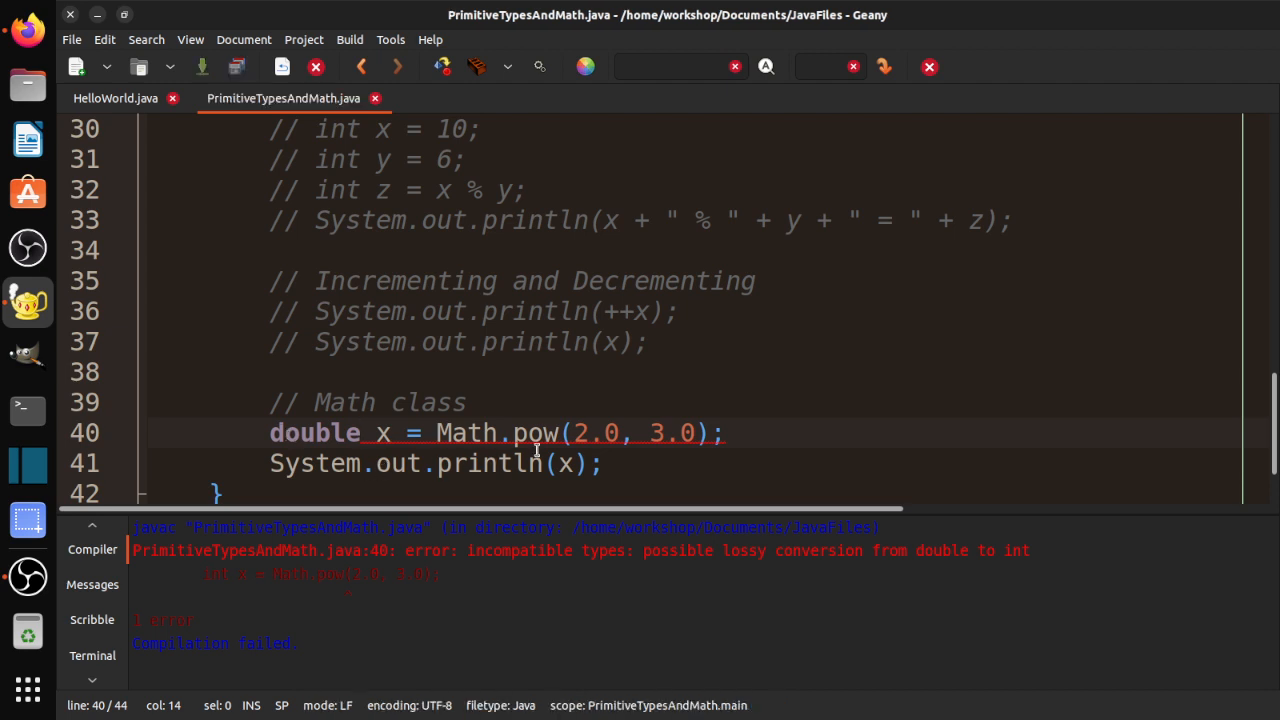
- Add double y = Math.sqrt(25.0) and System.out.println(y) below the pow example and save
left_click(622, 474)
key("Return")
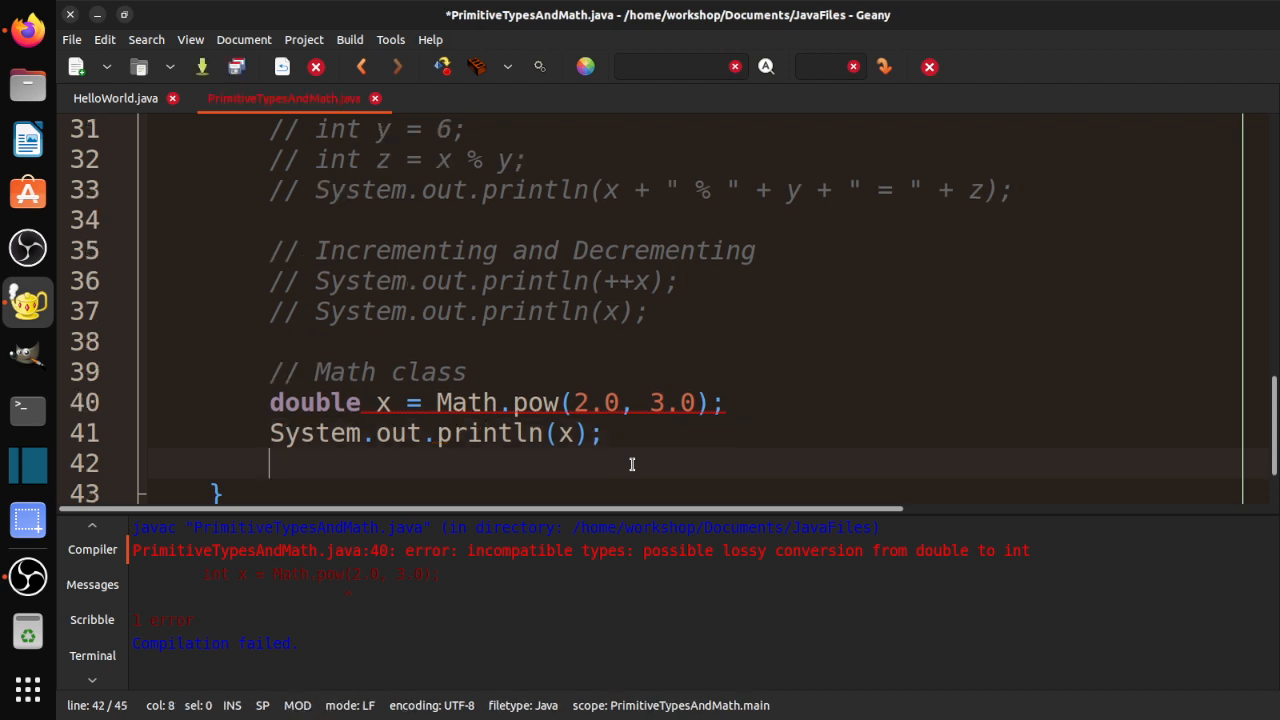
key("Return")
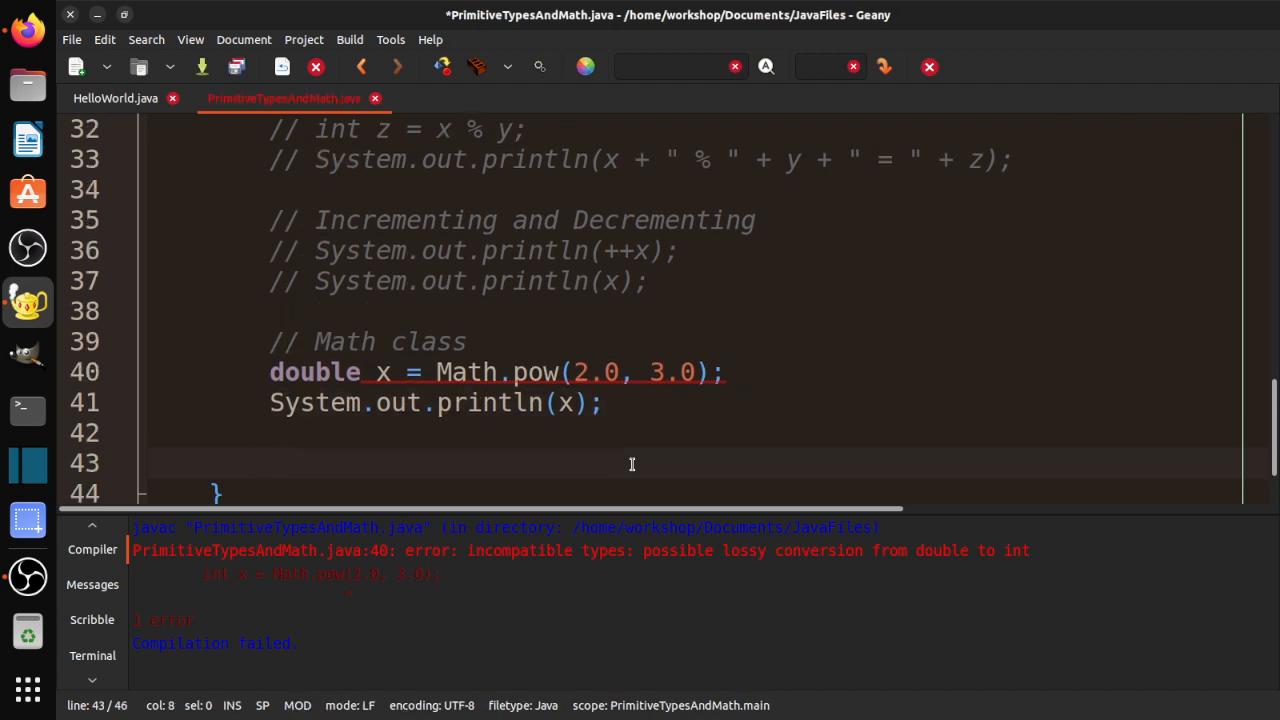
type("double y = Math")
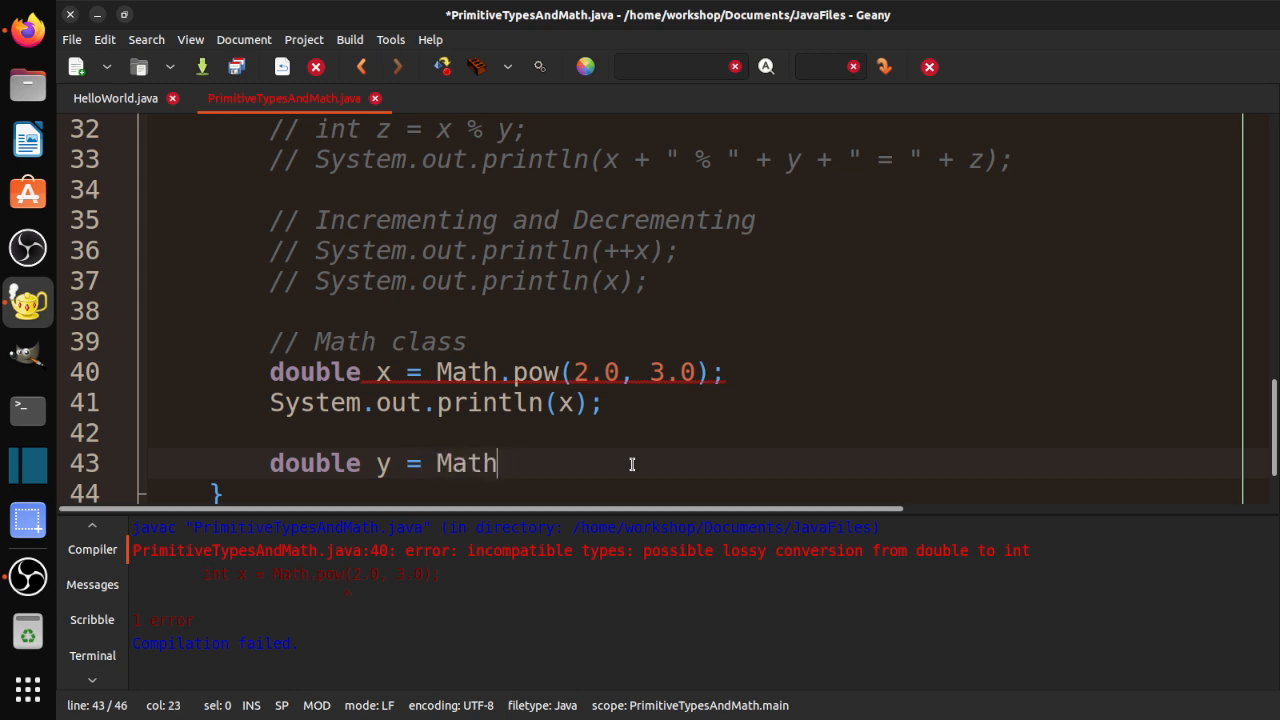
type(".sqrt(")
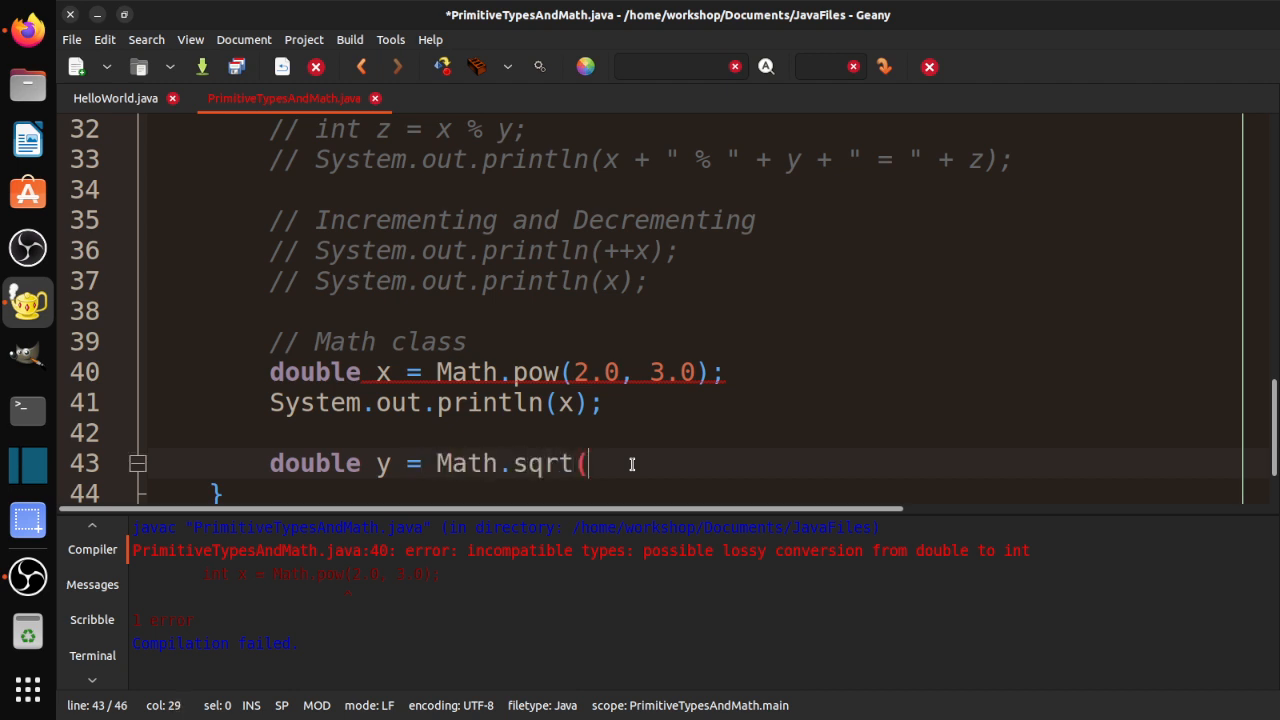
type("25.0")
type(");")
key("Return")
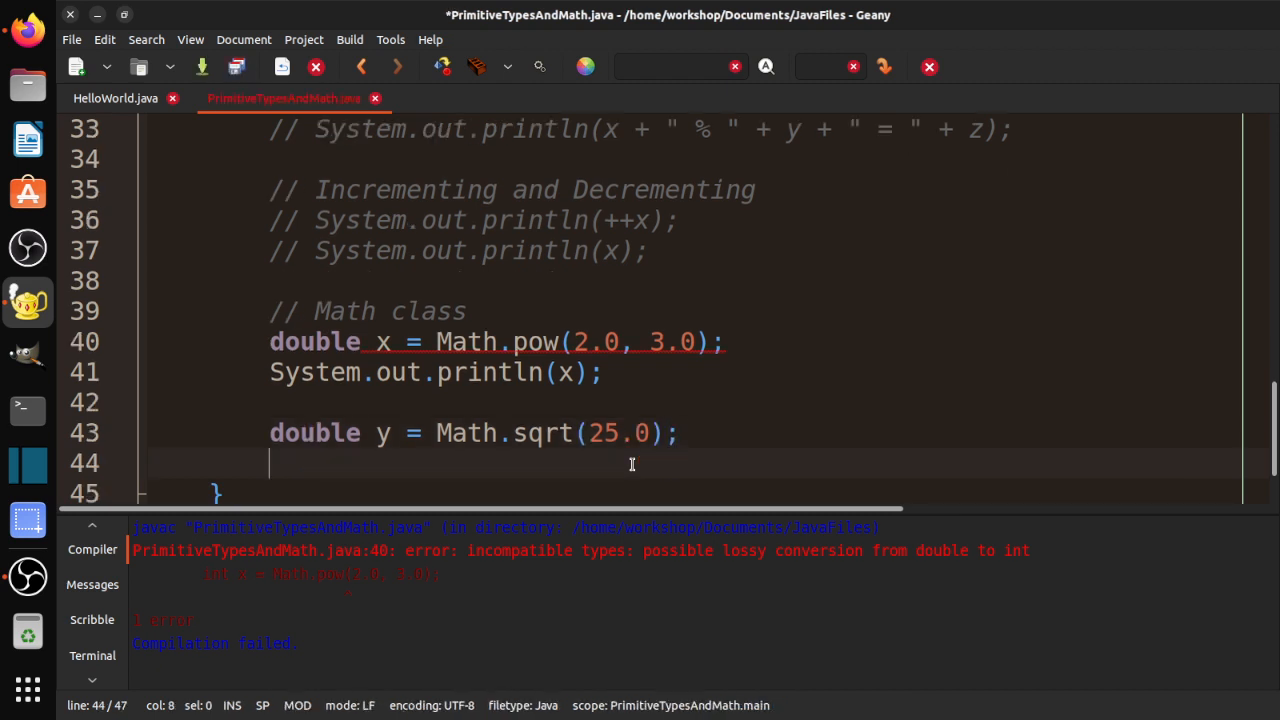
type("System.")
type("out.print")
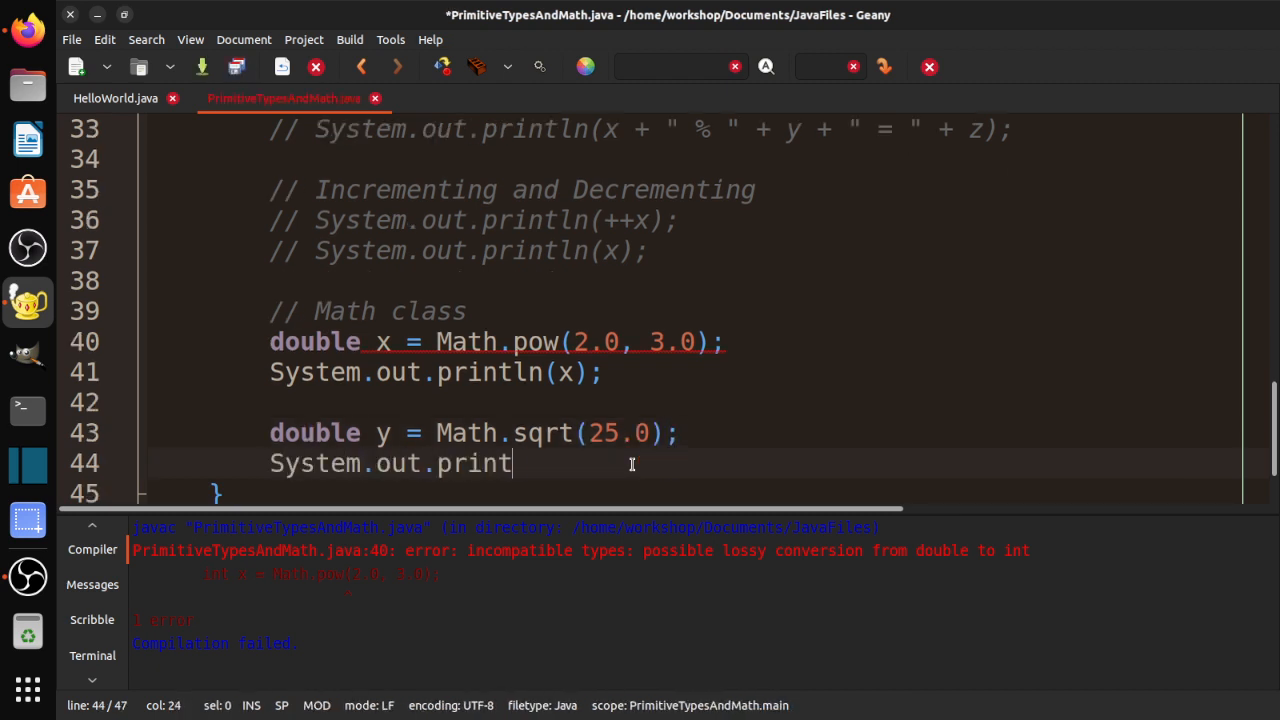
type("ln(y);")
key("ctrl+s")
- Compile and run so the output shows 8.0 and 5.0, then leave room for the next example
left_click(442, 66)
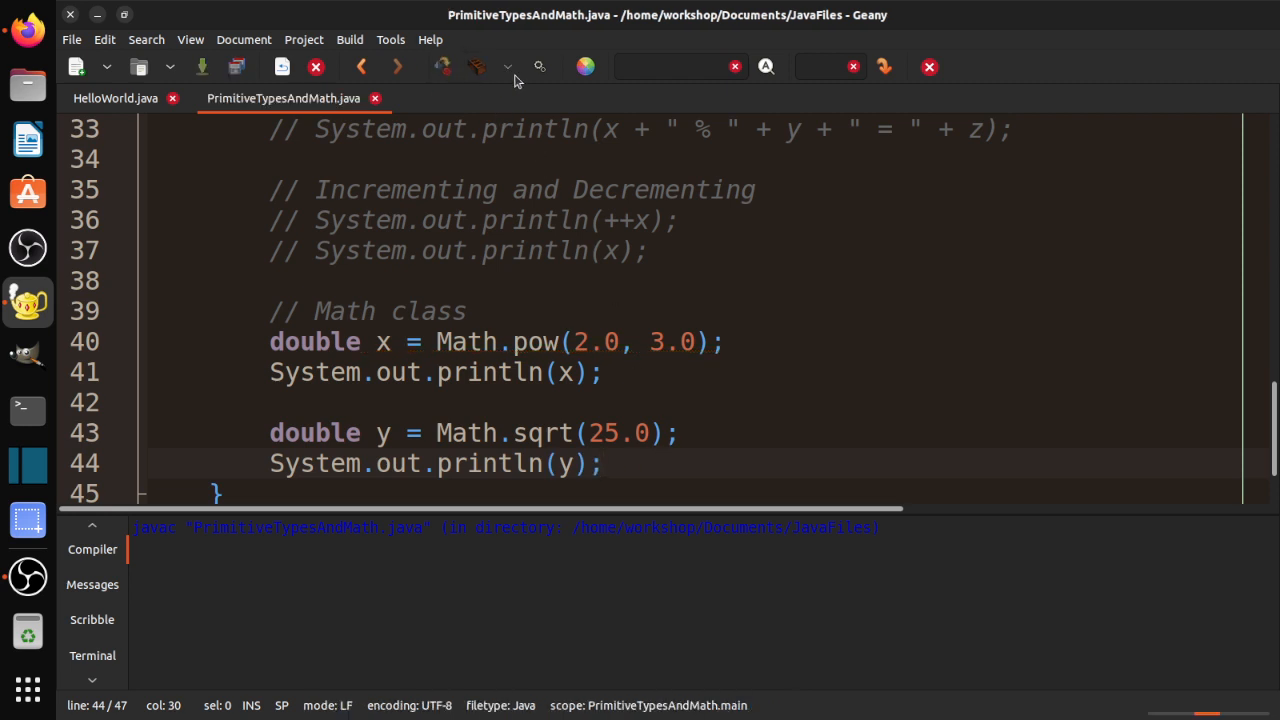
left_click(543, 66)
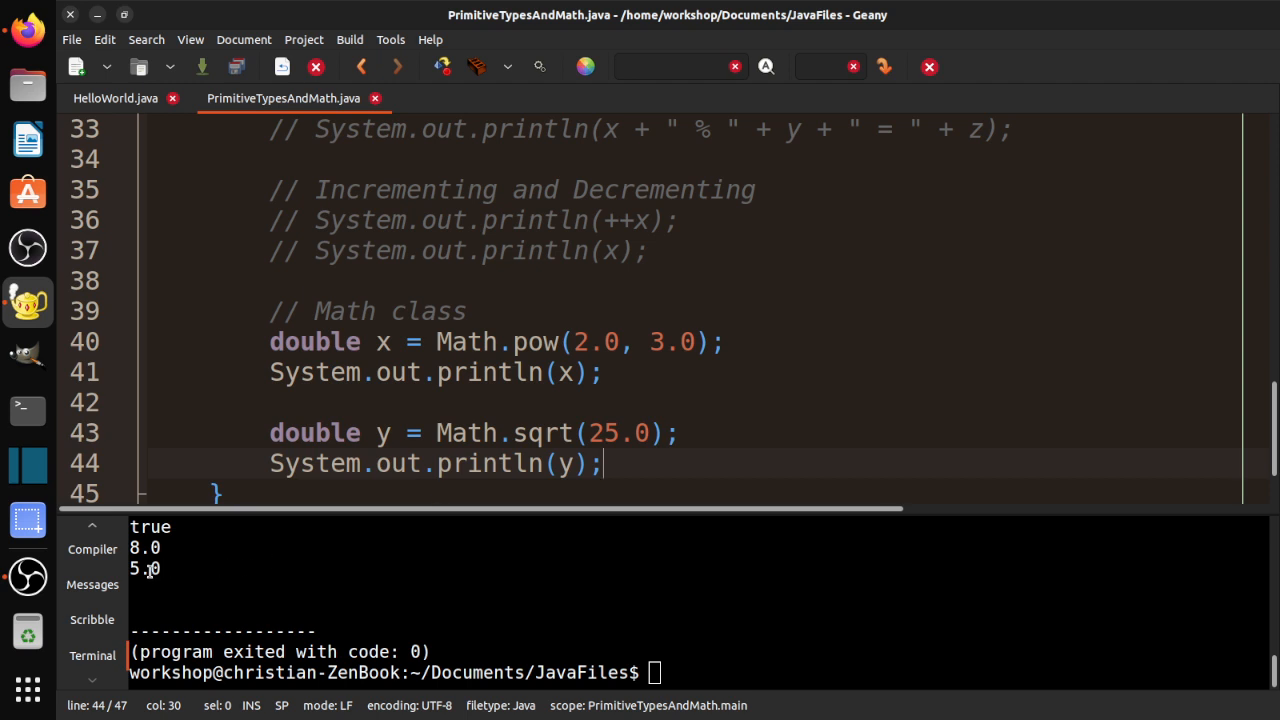
left_click_drag(166, 569, 130, 566)
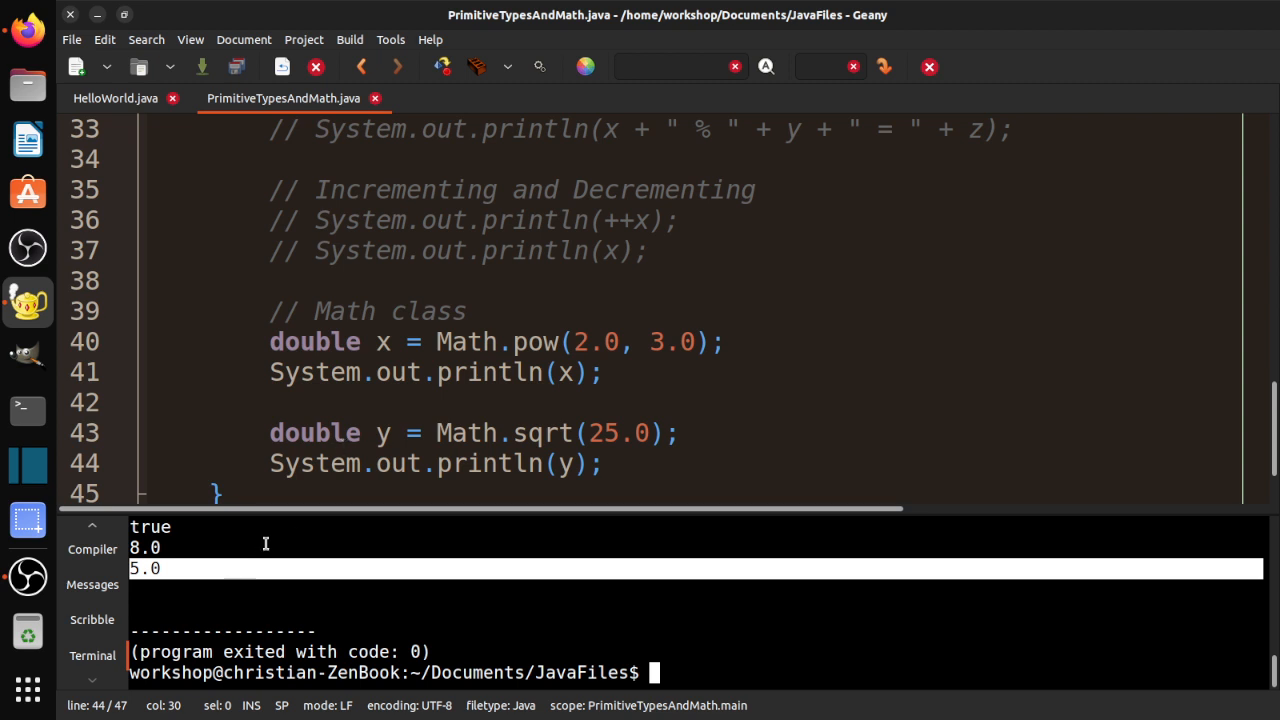
left_click(665, 469)
key("Return")
key("Return")
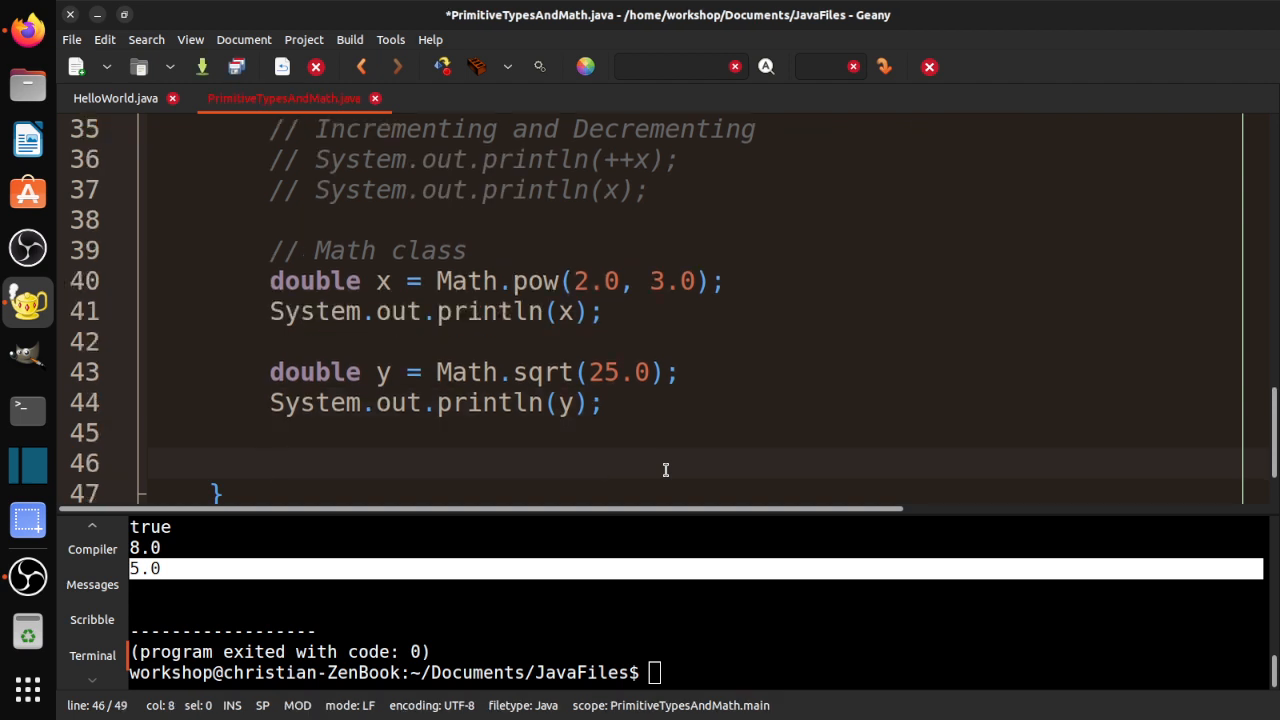
type("dou")
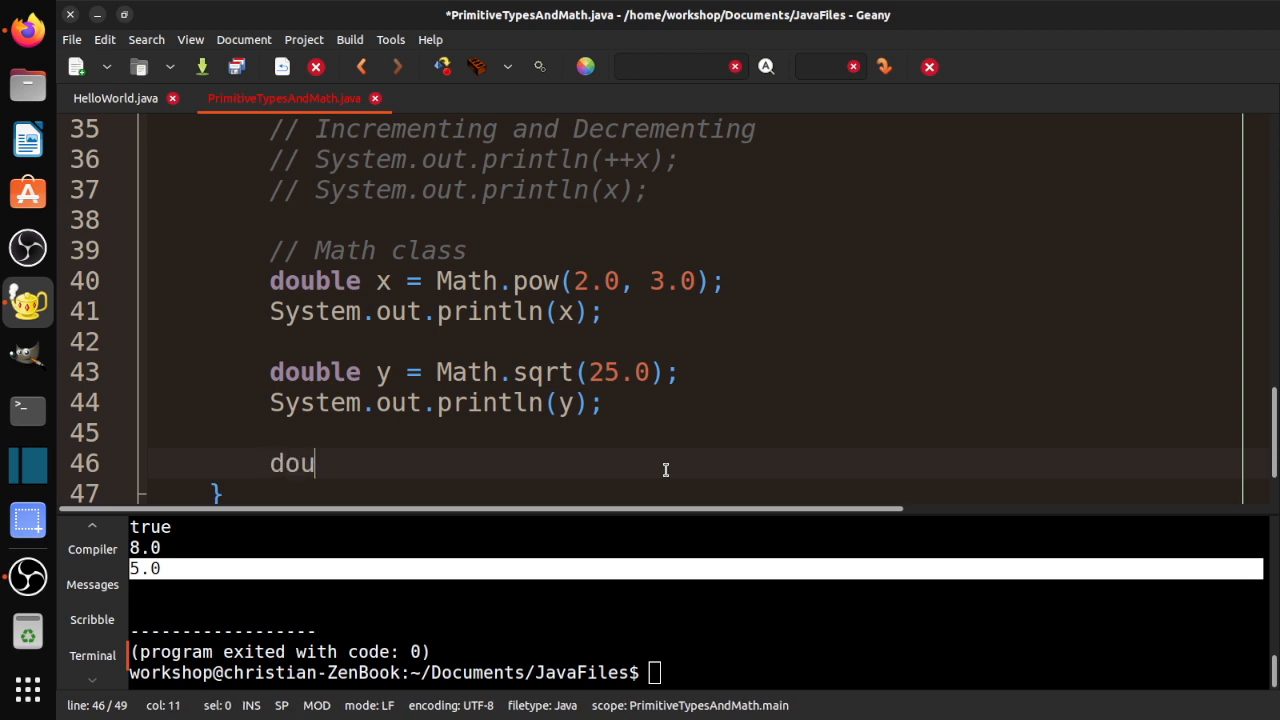
type("ble ")
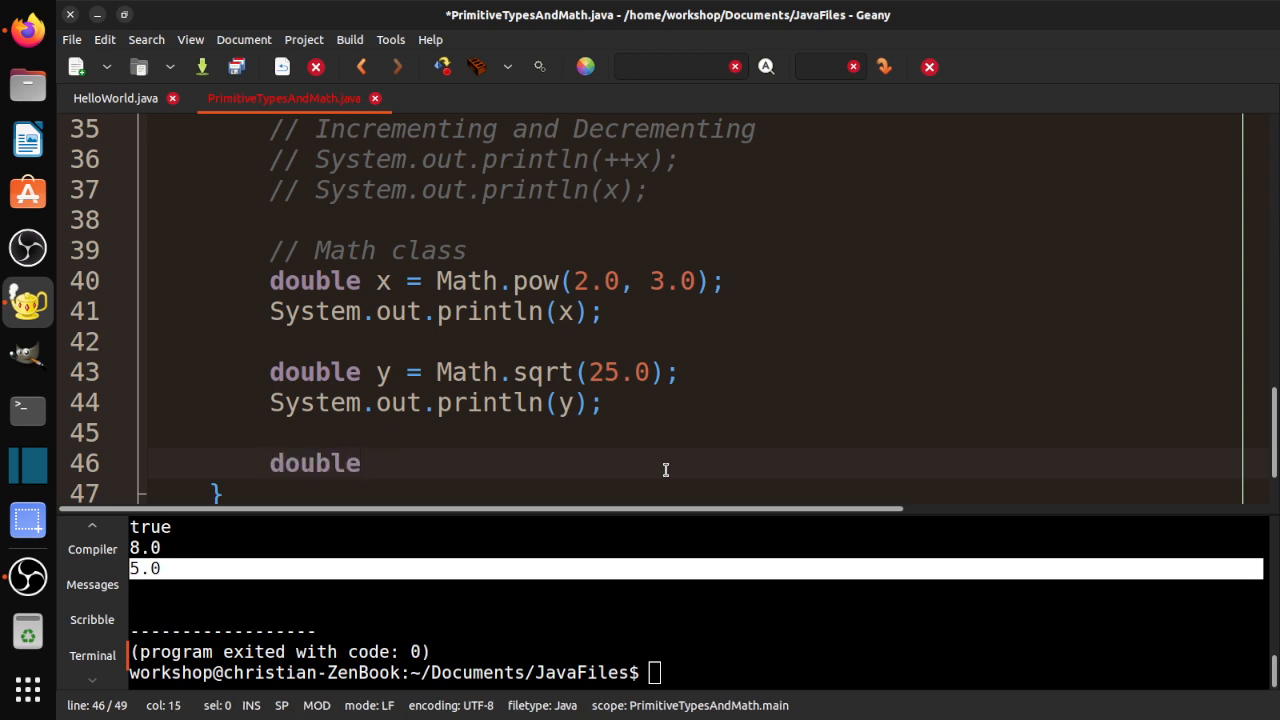
type("s")
type(" = Math.sin")
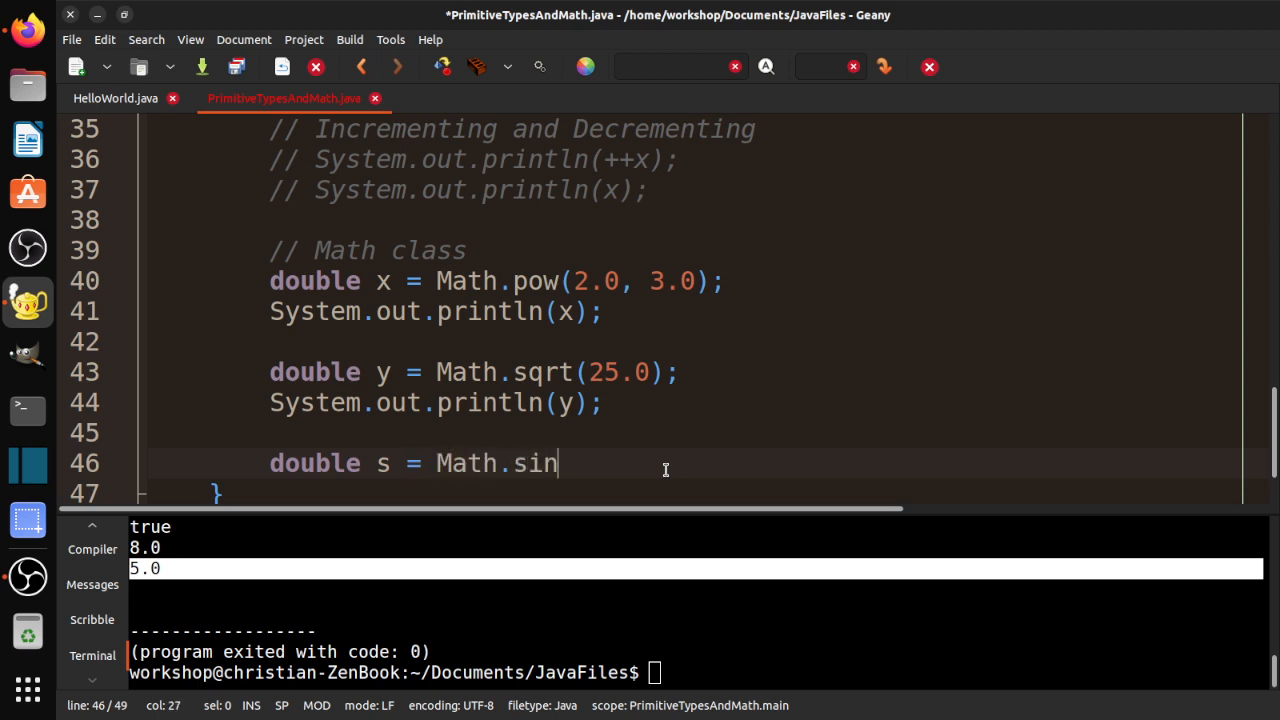
type("(0)")
type(";")
- Add double s = Math.sin(0) with a println(s), save, compile and run to print 0.0
key("Return")
type("S")
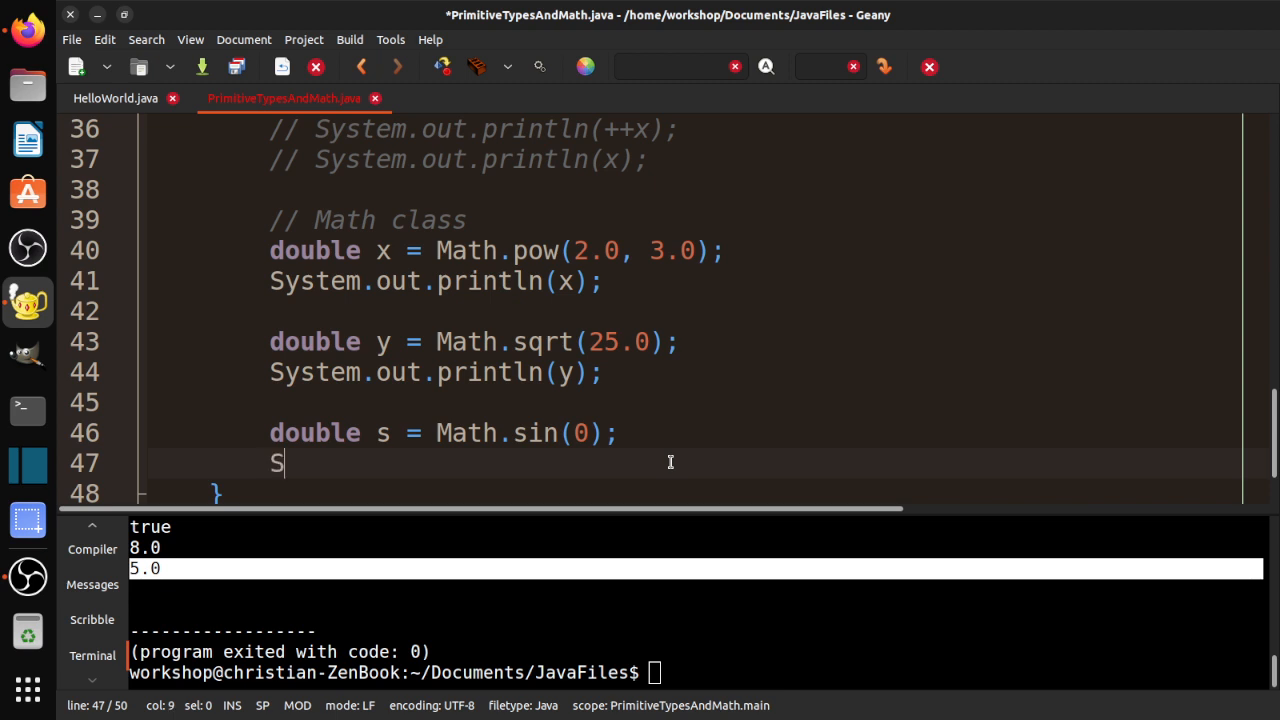
type("ystem.out.rp")
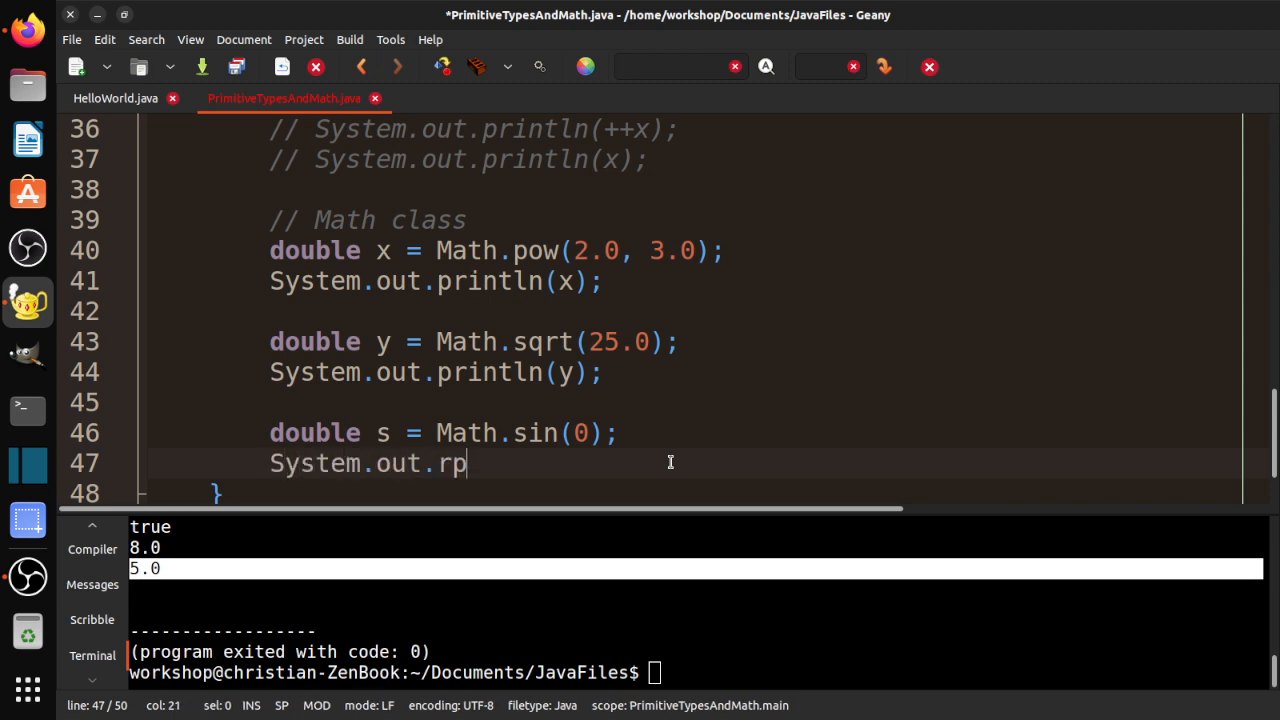
key("BackSpace")
key("BackSpace")
type("println")
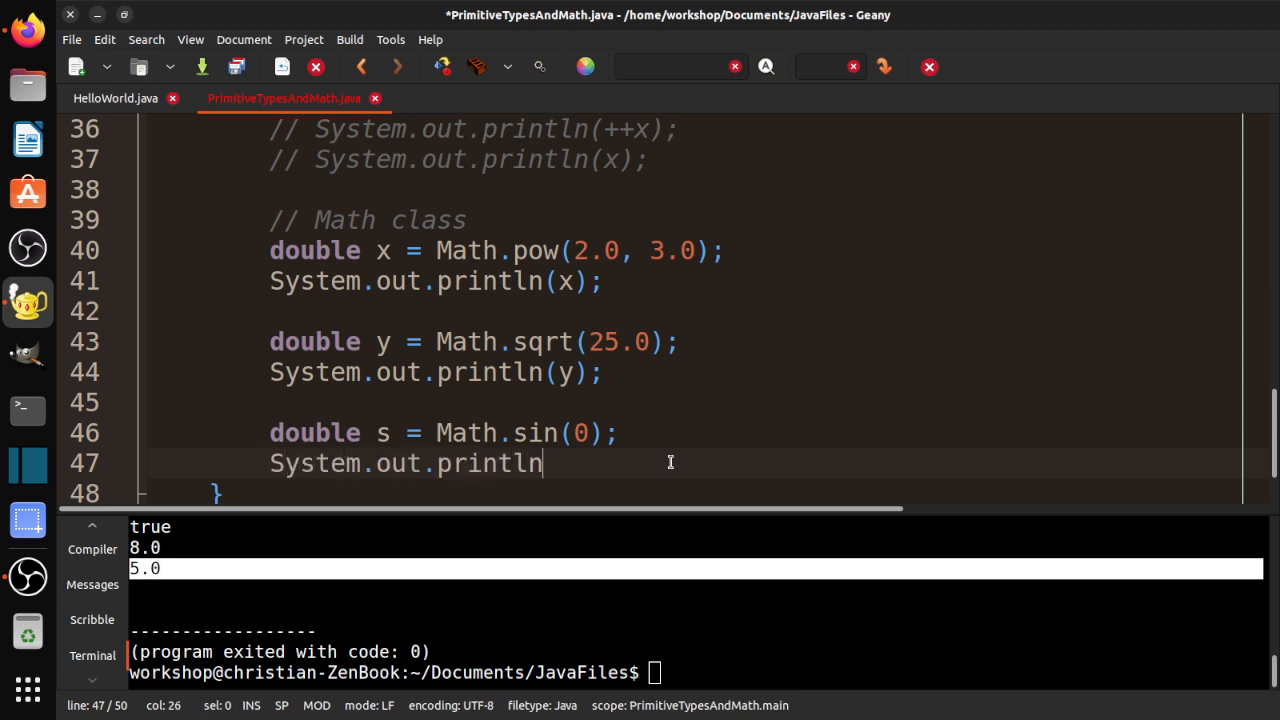
type("(s);")
key("ctrl+s")
left_click(443, 67)
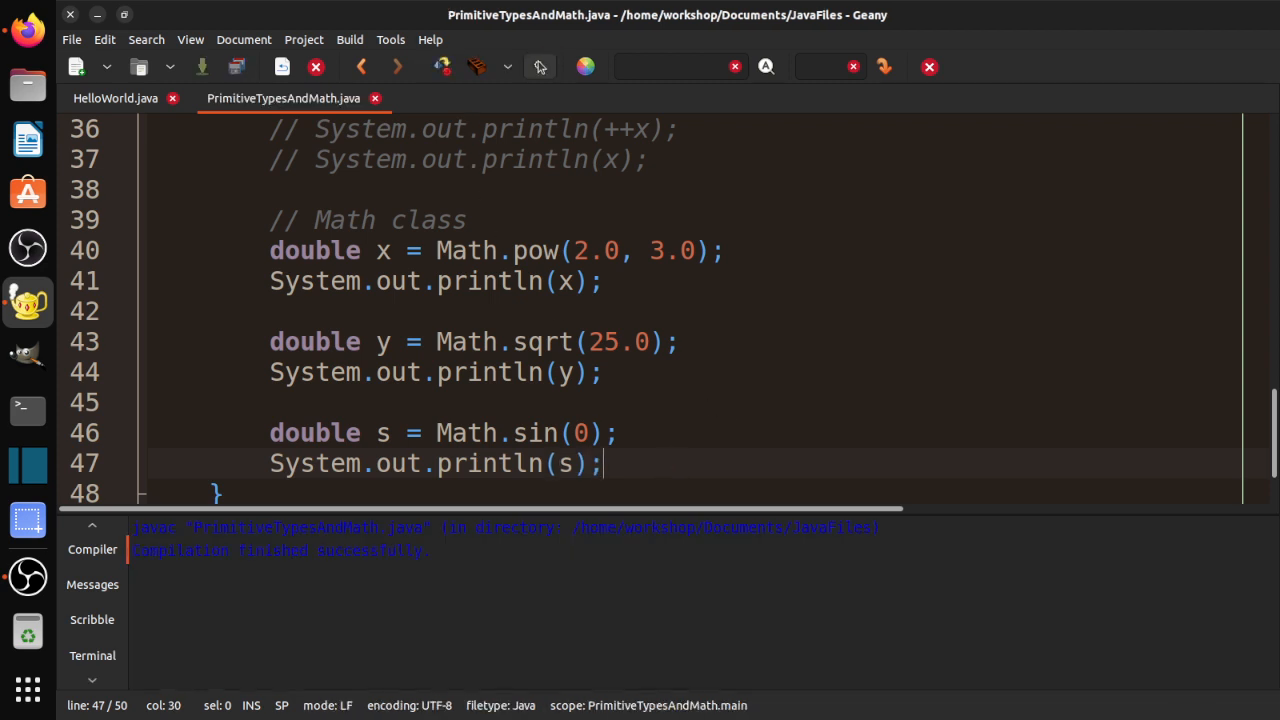
left_click(540, 67)
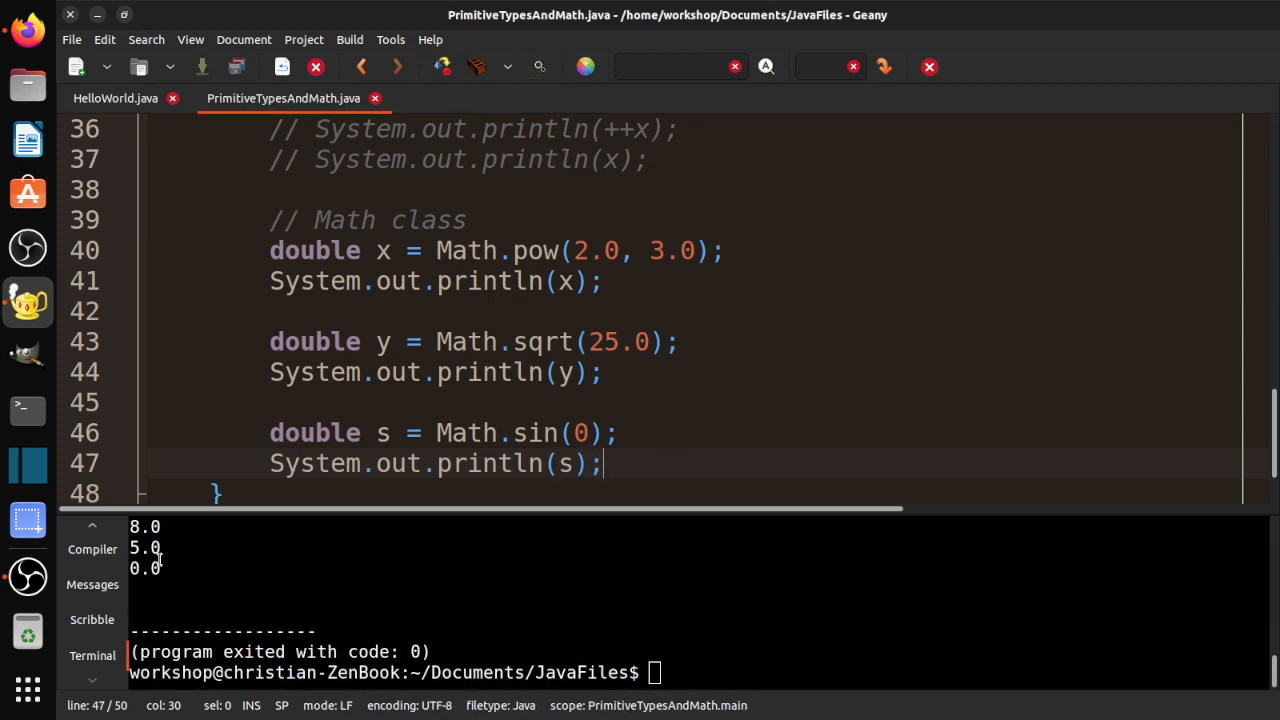
- Change the argument to sin(90), save, compile and run to see the non-1.0 result
left_click(588, 432)
type("9")
key("ctrl+s")
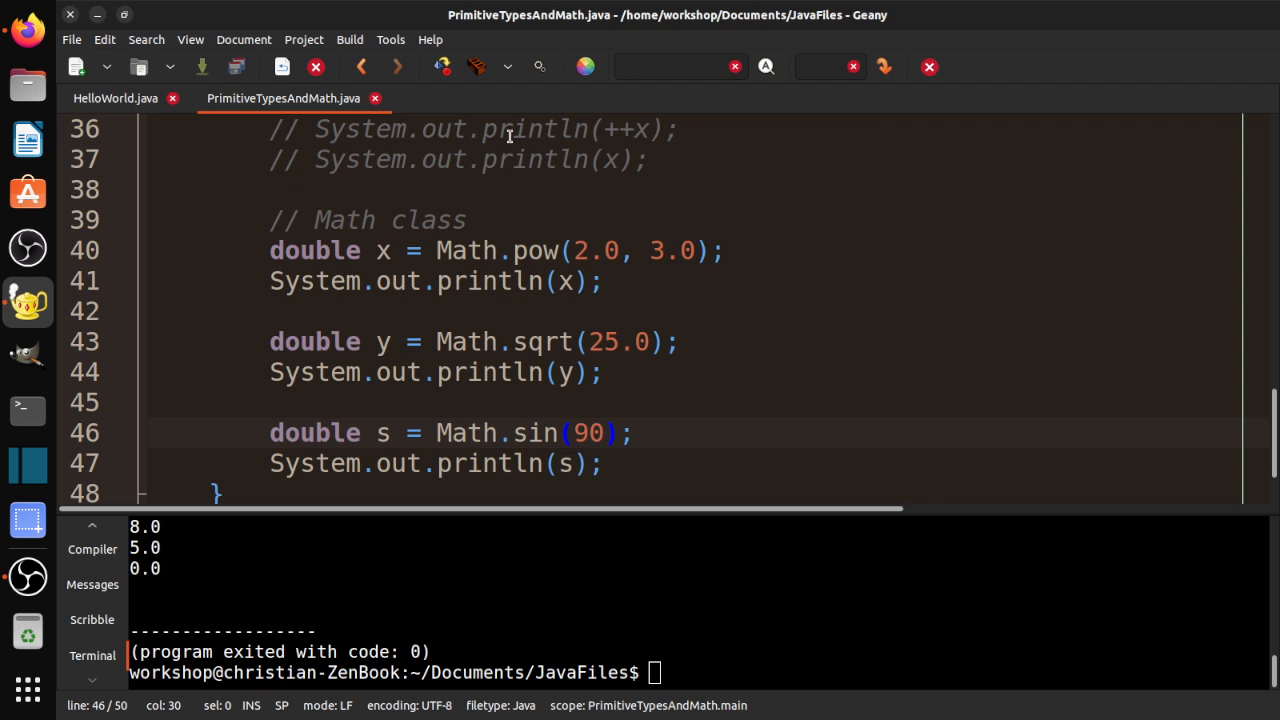
left_click(442, 66)
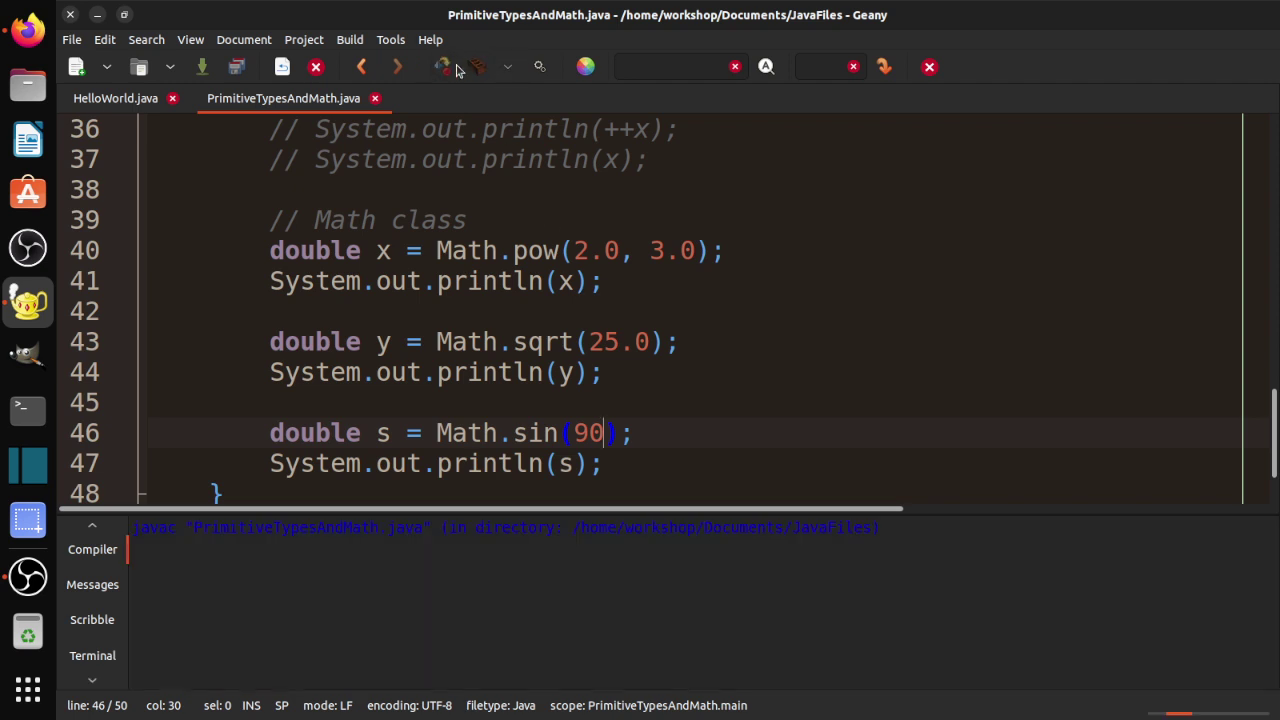
left_click(537, 66)
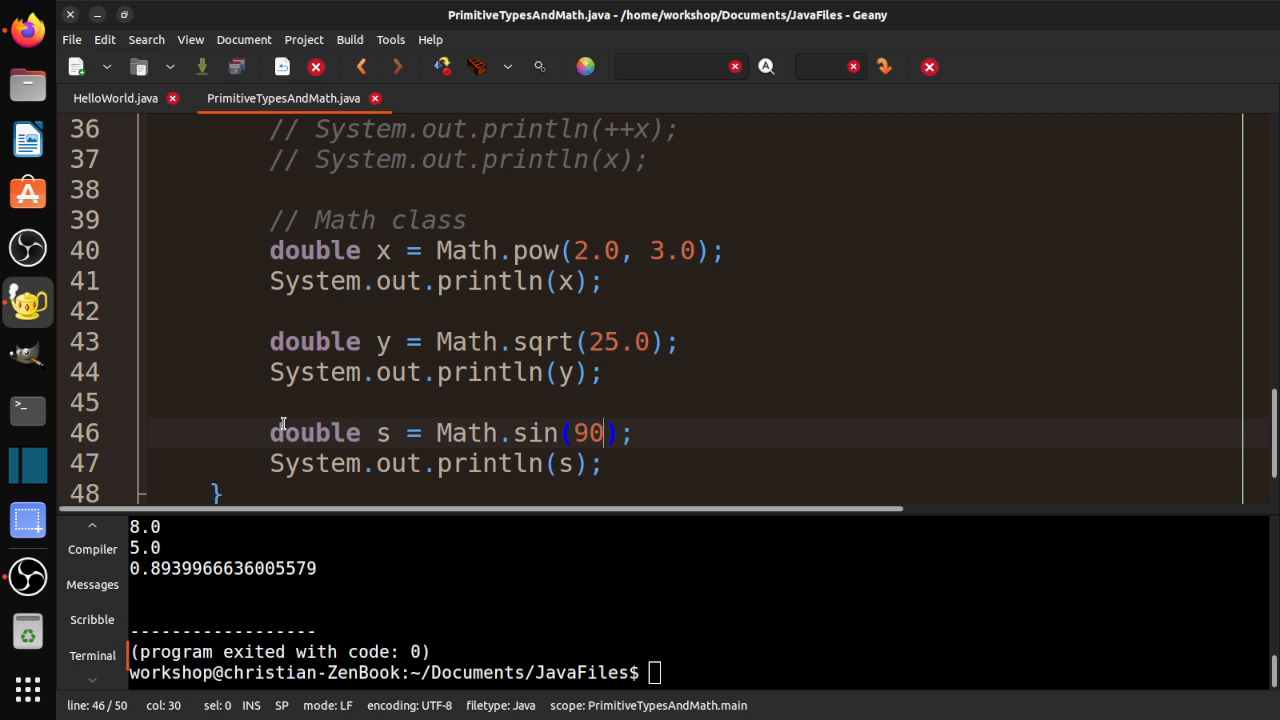
- Wrap the argument as Math.sin(Math.toRadians(90)), save and rerun to get 1.0
key("BackSpace")
key("BackSpace")
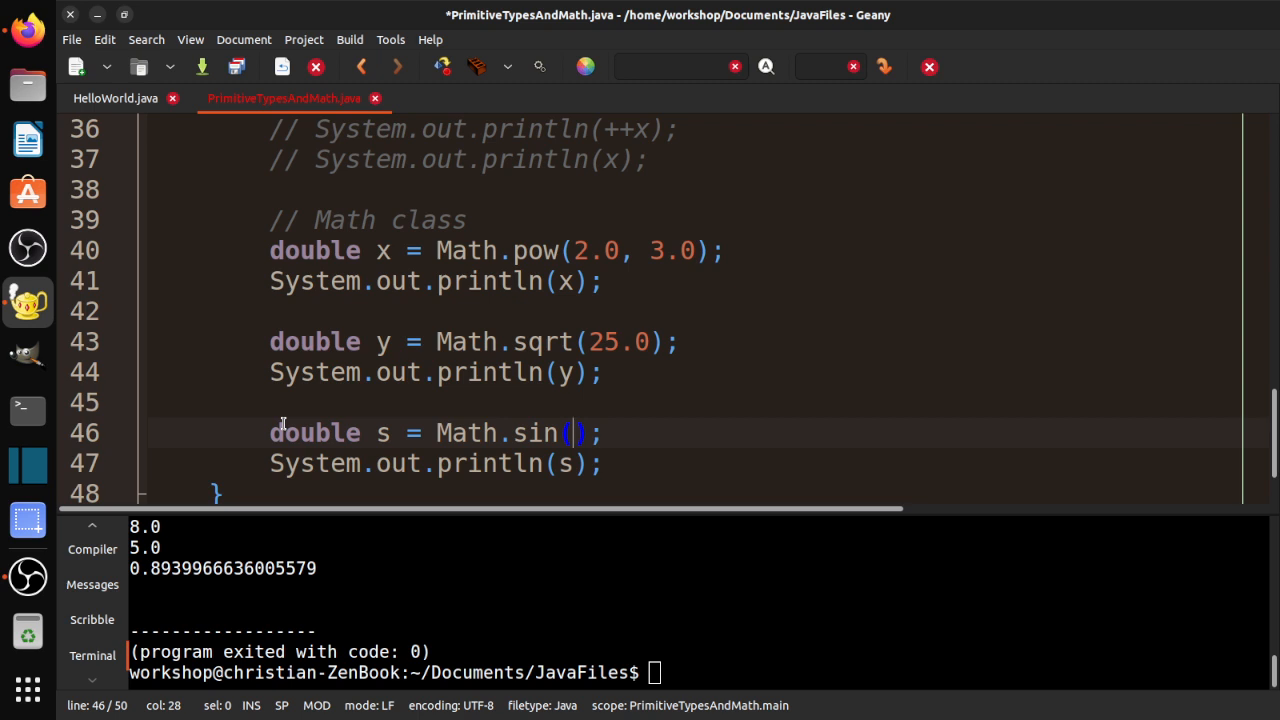
type("Math.to")
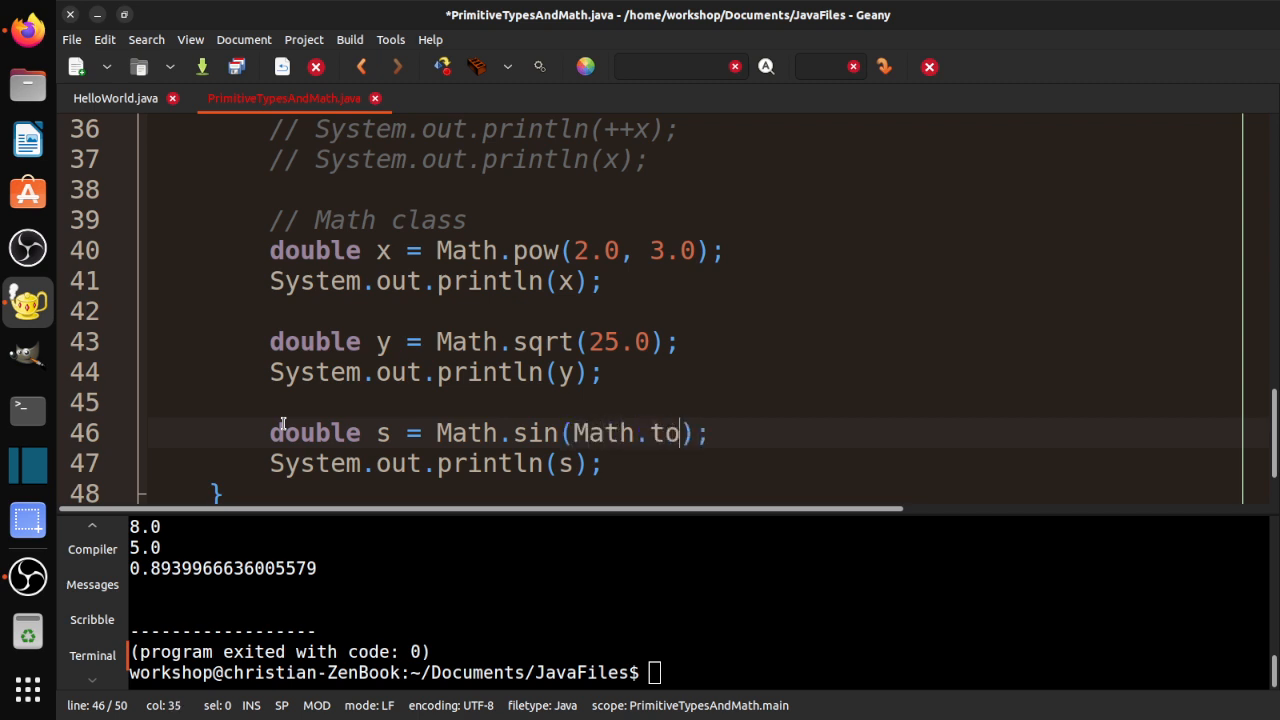
type("R")
type("adia")
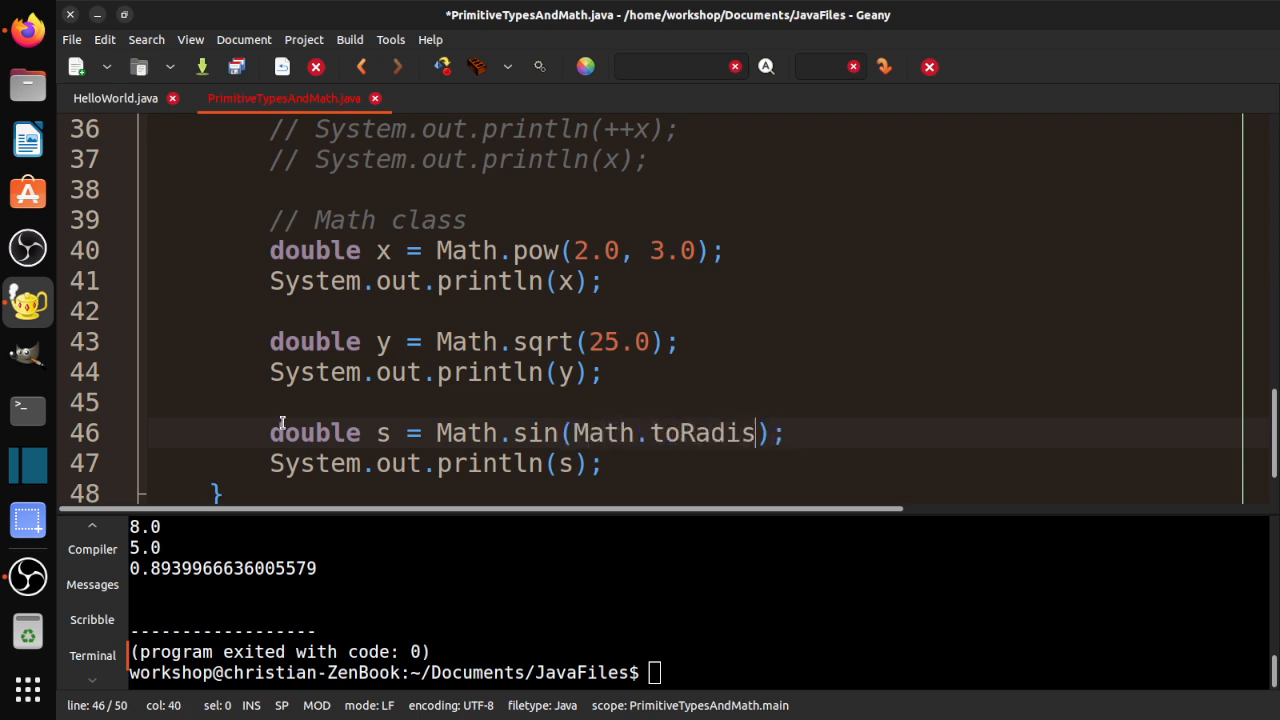
type("ns(90)")
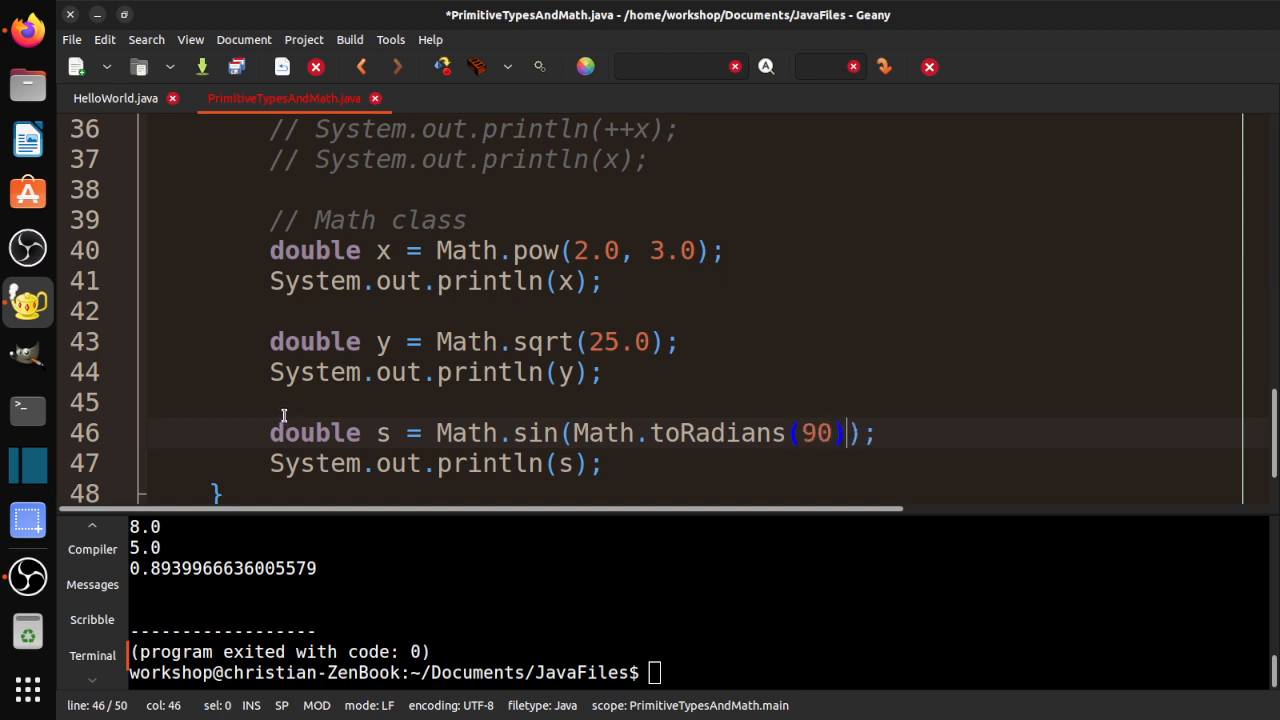
key("ctrl+s")
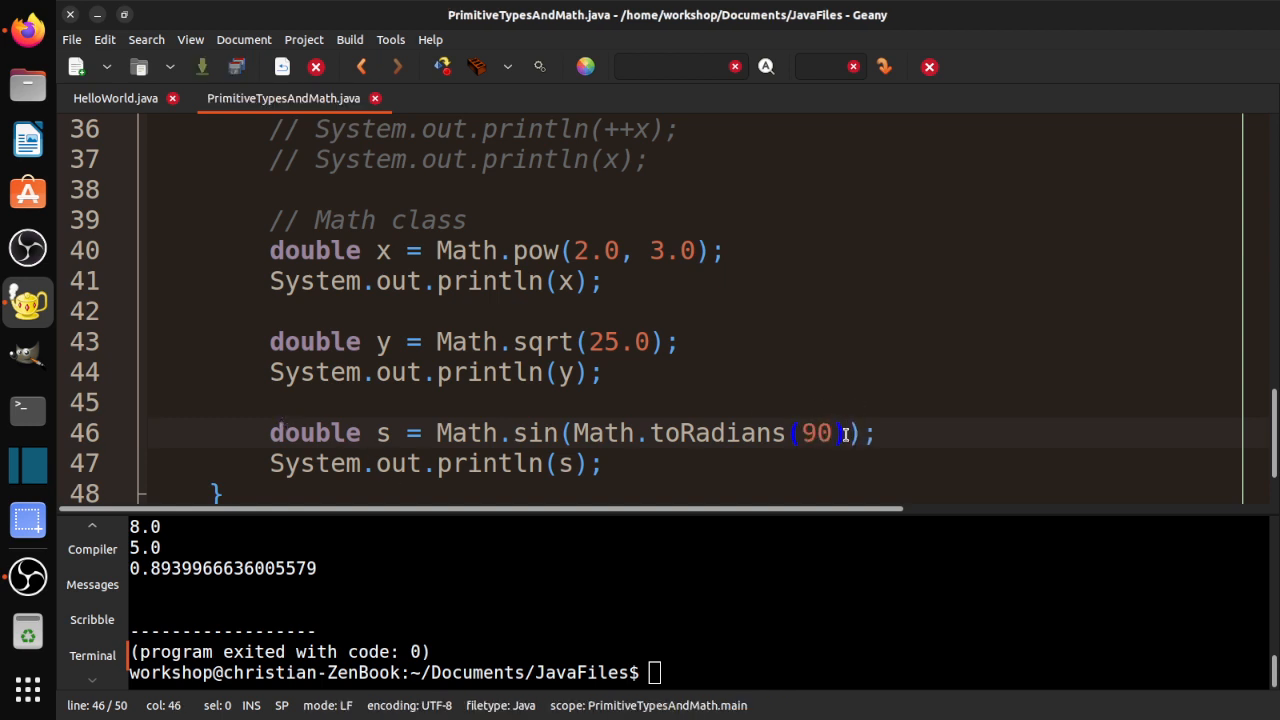
left_click_drag(848, 432, 572, 433)
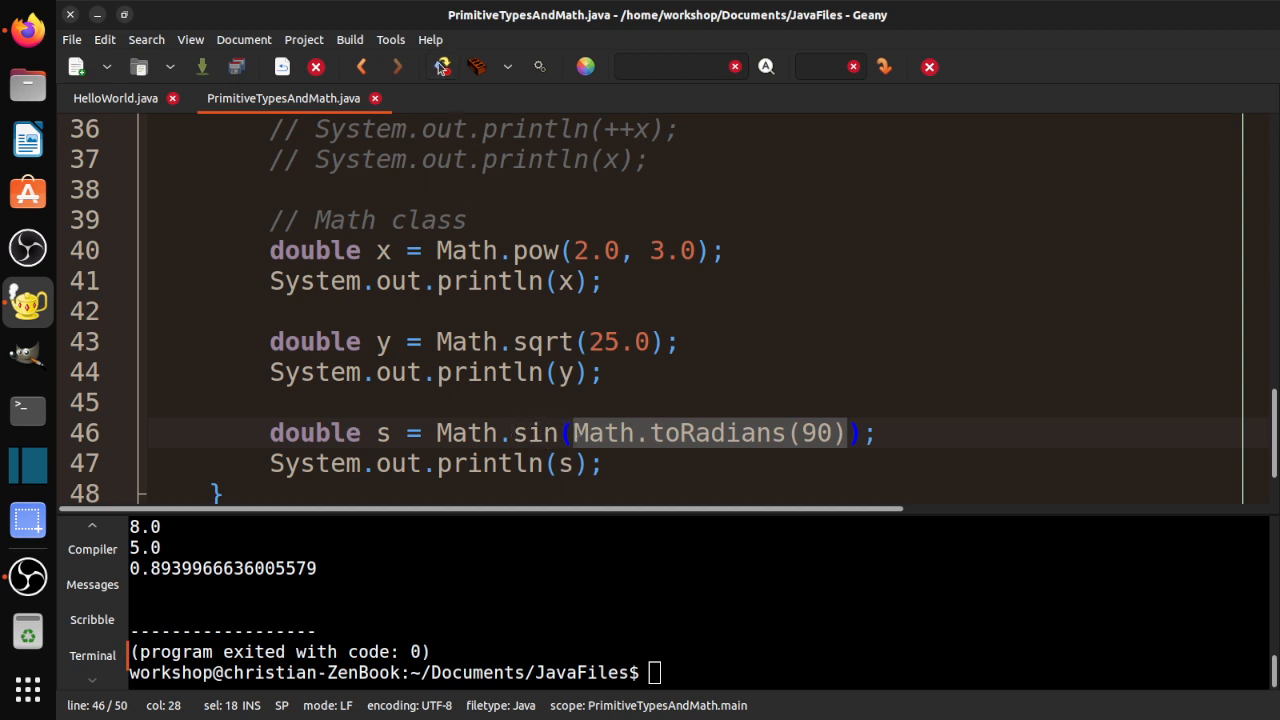
left_click(441, 66)
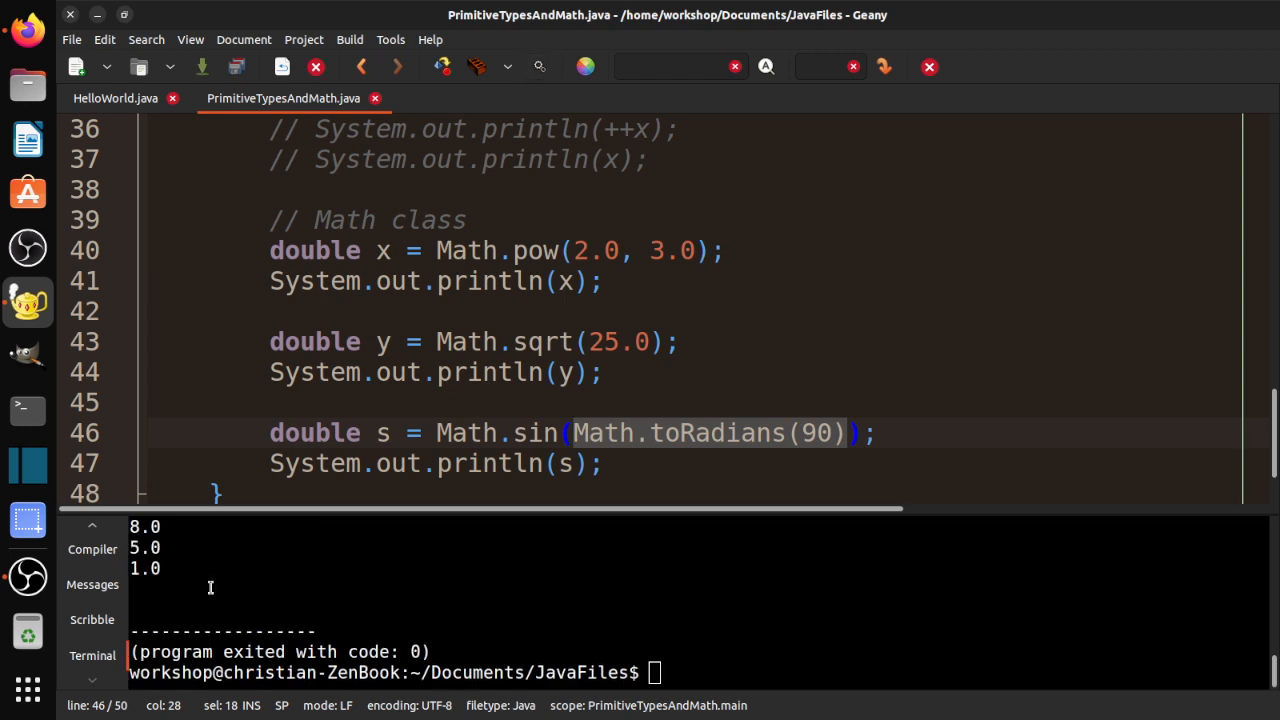
- Add System.out.println(Math.PI) on a new line after the sine printout
left_click(679, 483)
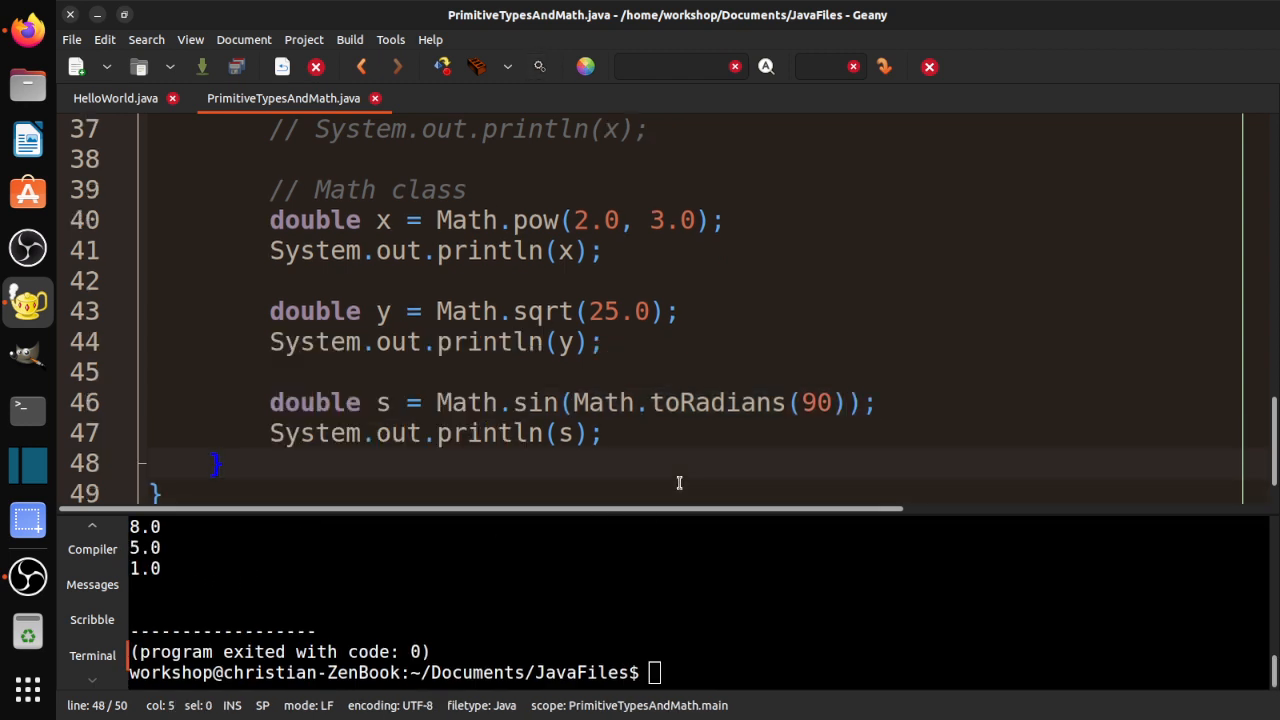
left_click(665, 438)
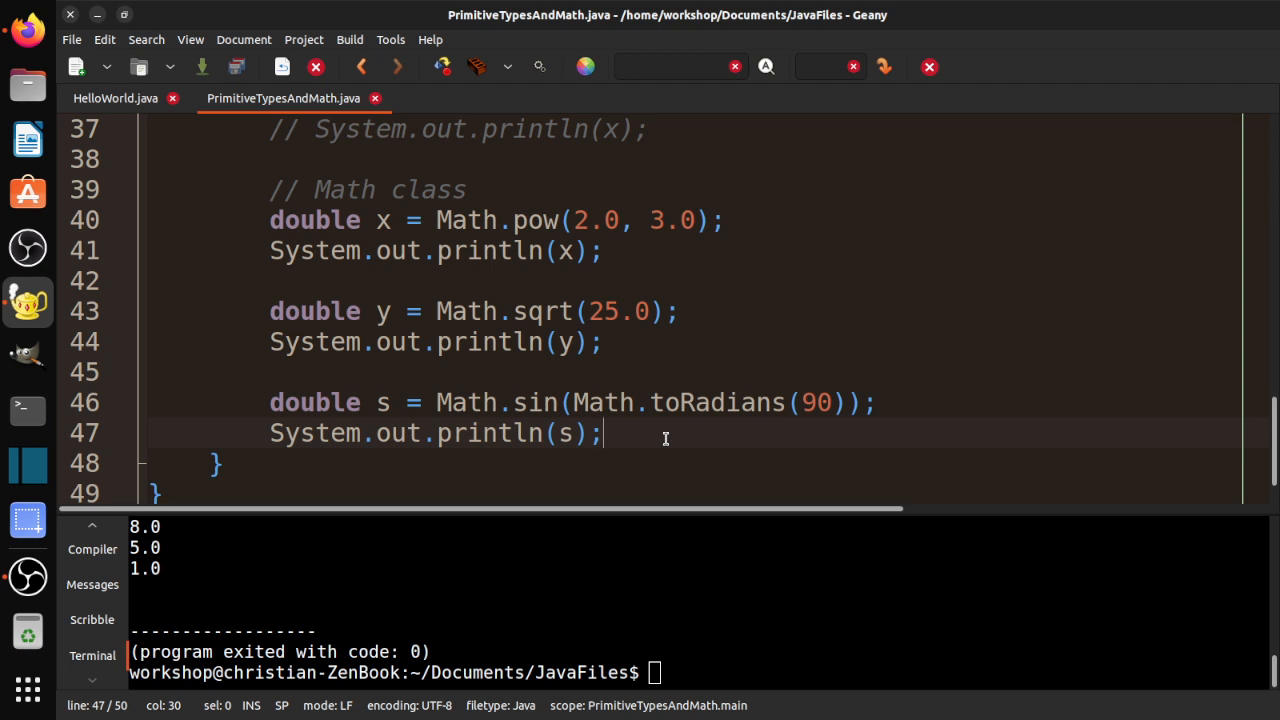
key("Return")
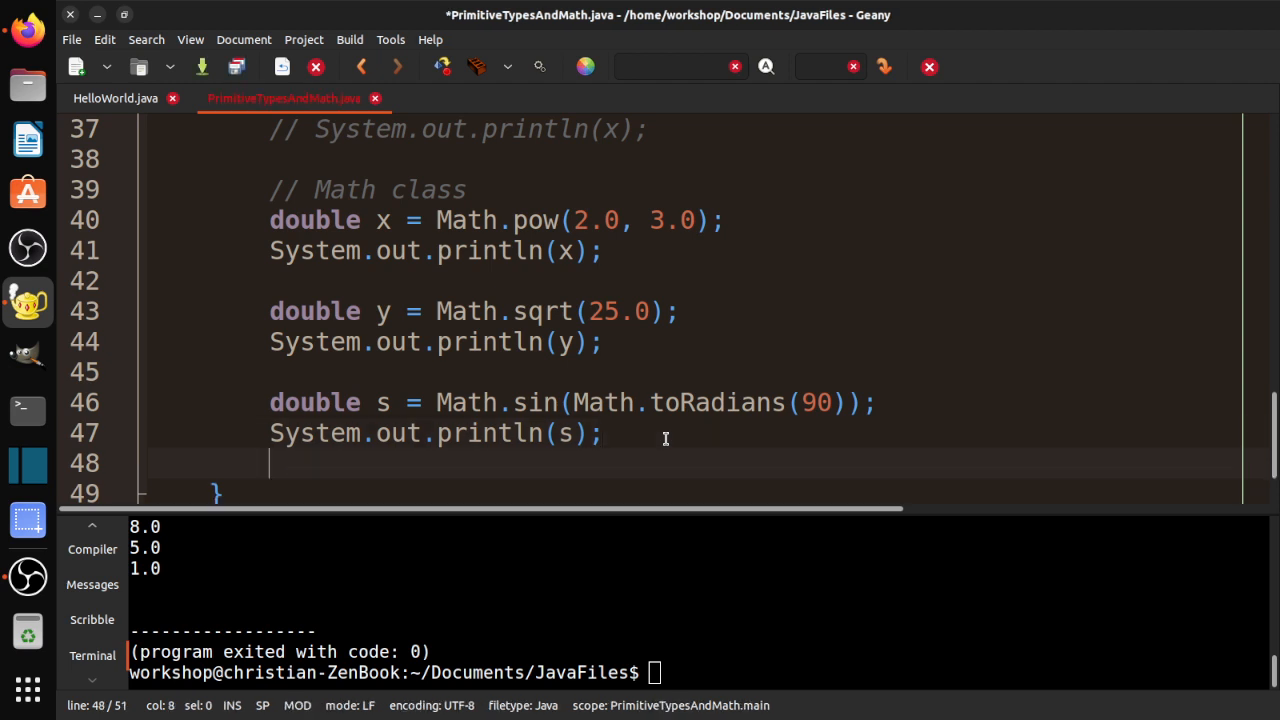
key("Return")
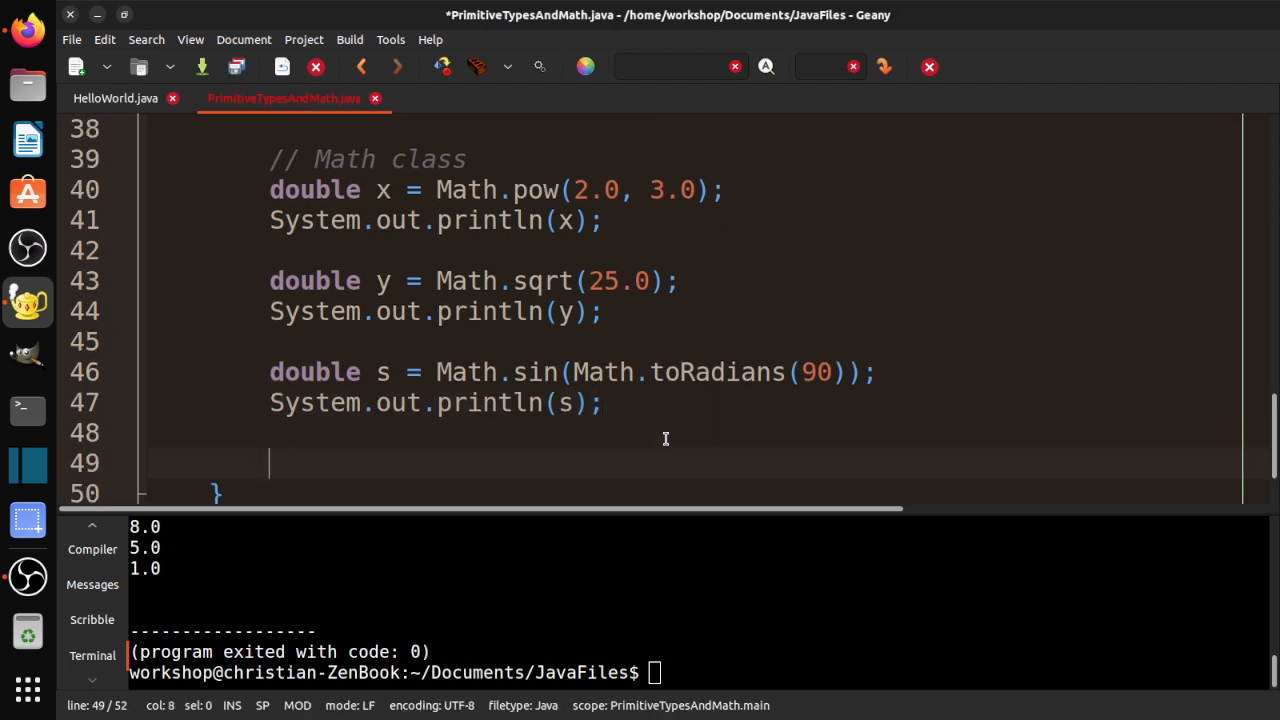
type("Ssyte")
key("BackSpace")
key("BackSpace")
key("BackSpace")
type("yset")
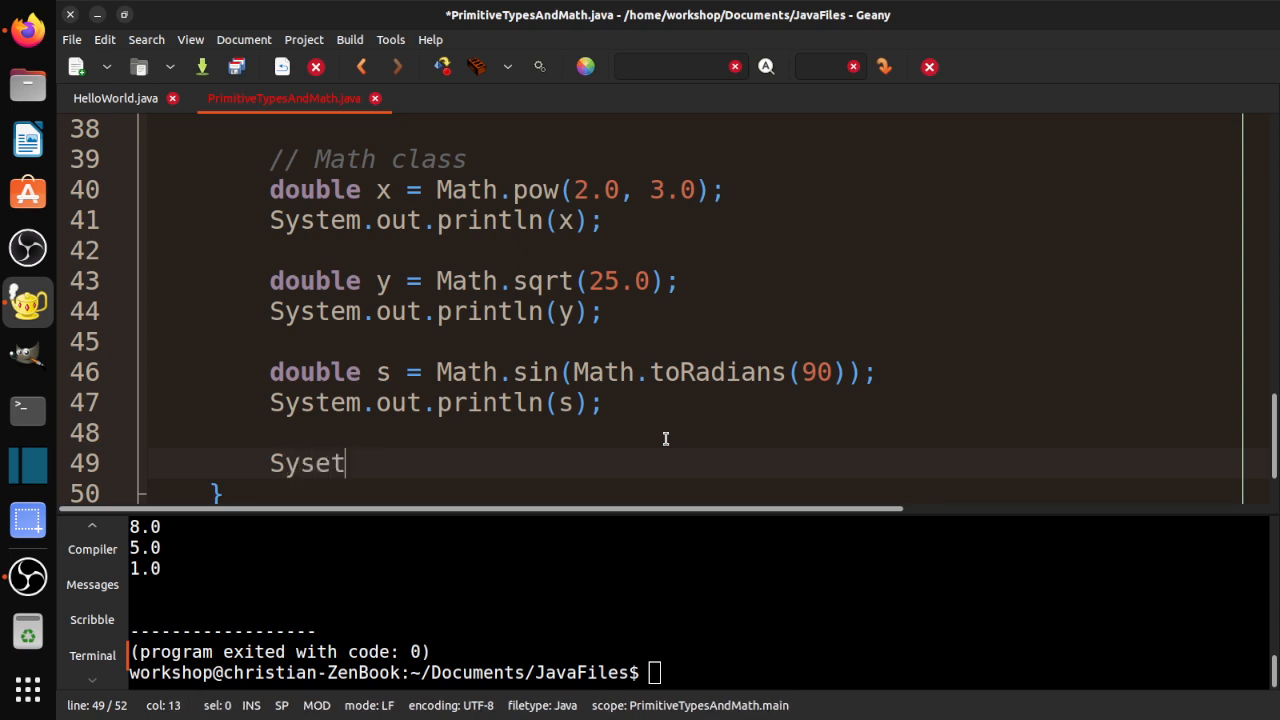
key("BackSpace")
key("BackSpace")
type("tem.out")
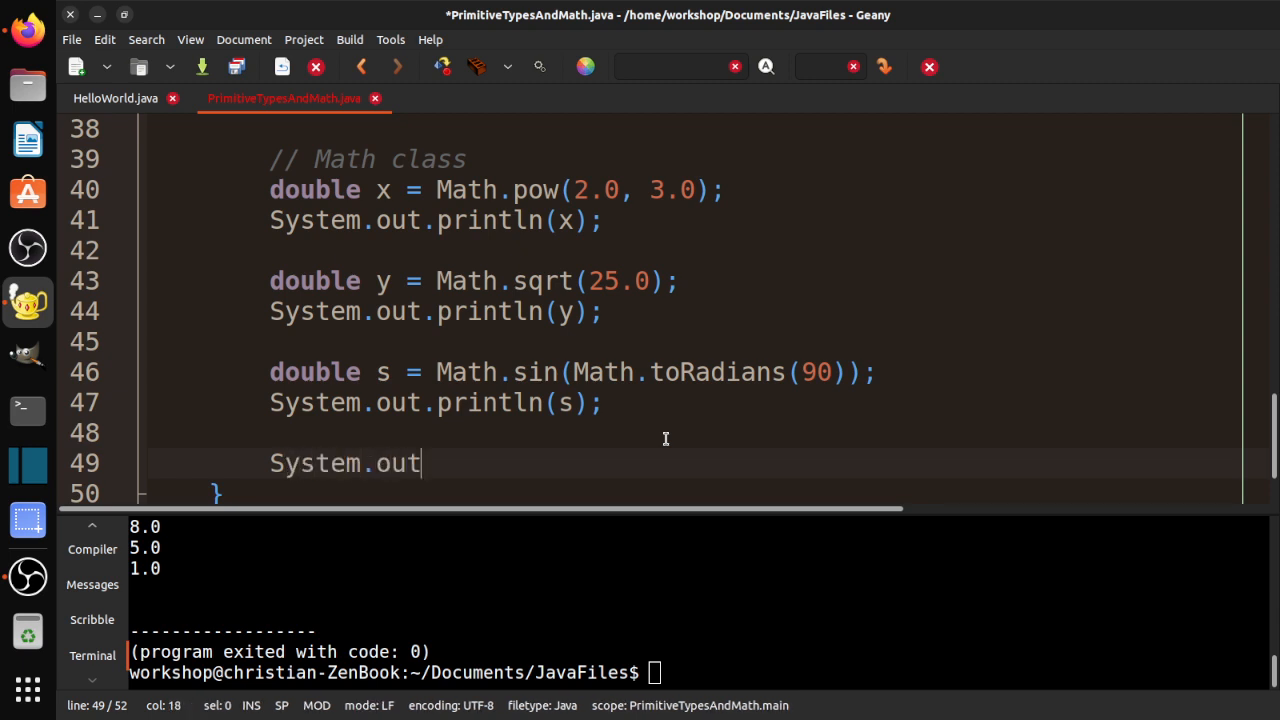
type(".printn")
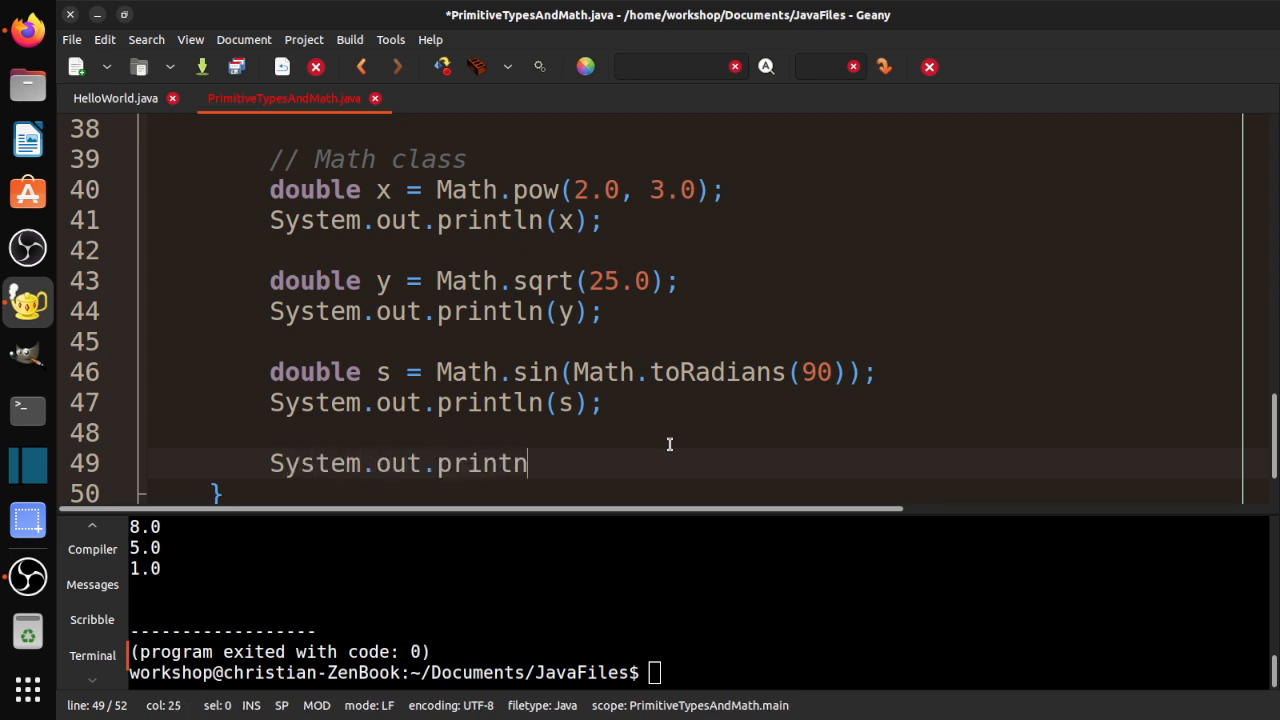
key("BackSpace")
type("ln(Math.")
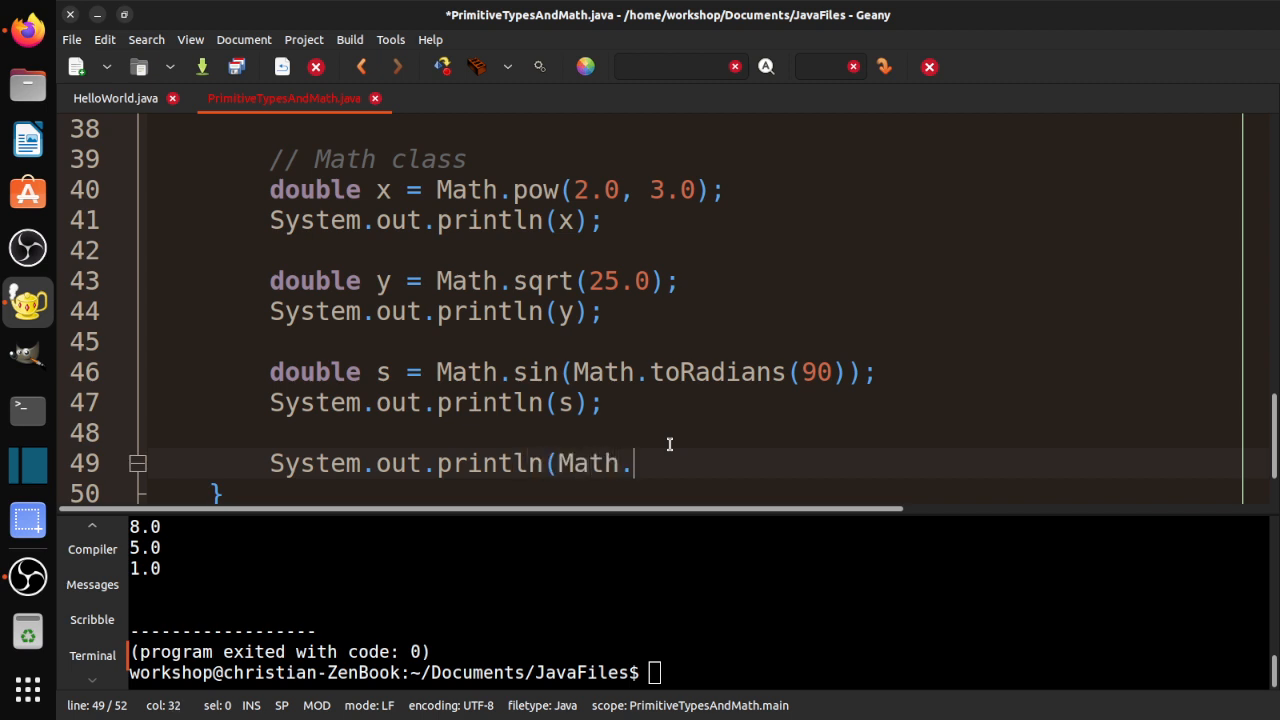
type("PI);")
- Add a println of Math.E below it (misspelled Sysetm) and save the file
key("Return")
type("Sysetm.out.")
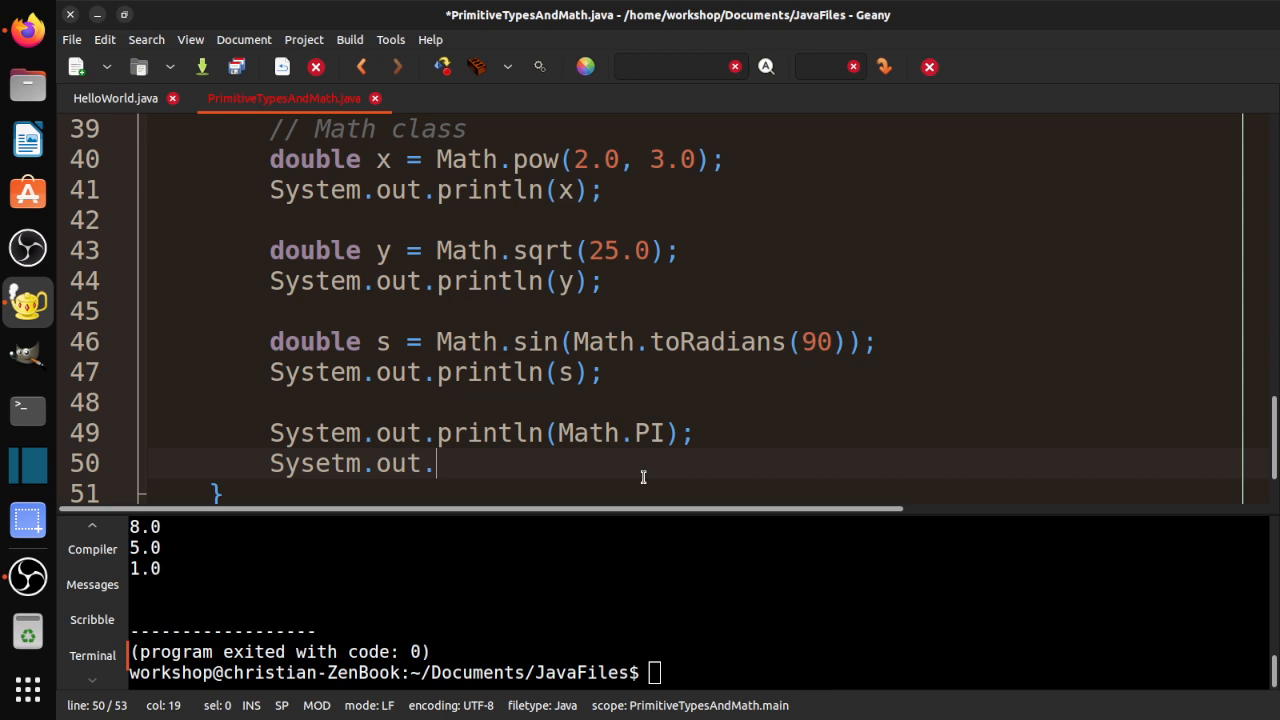
type("println(Math")
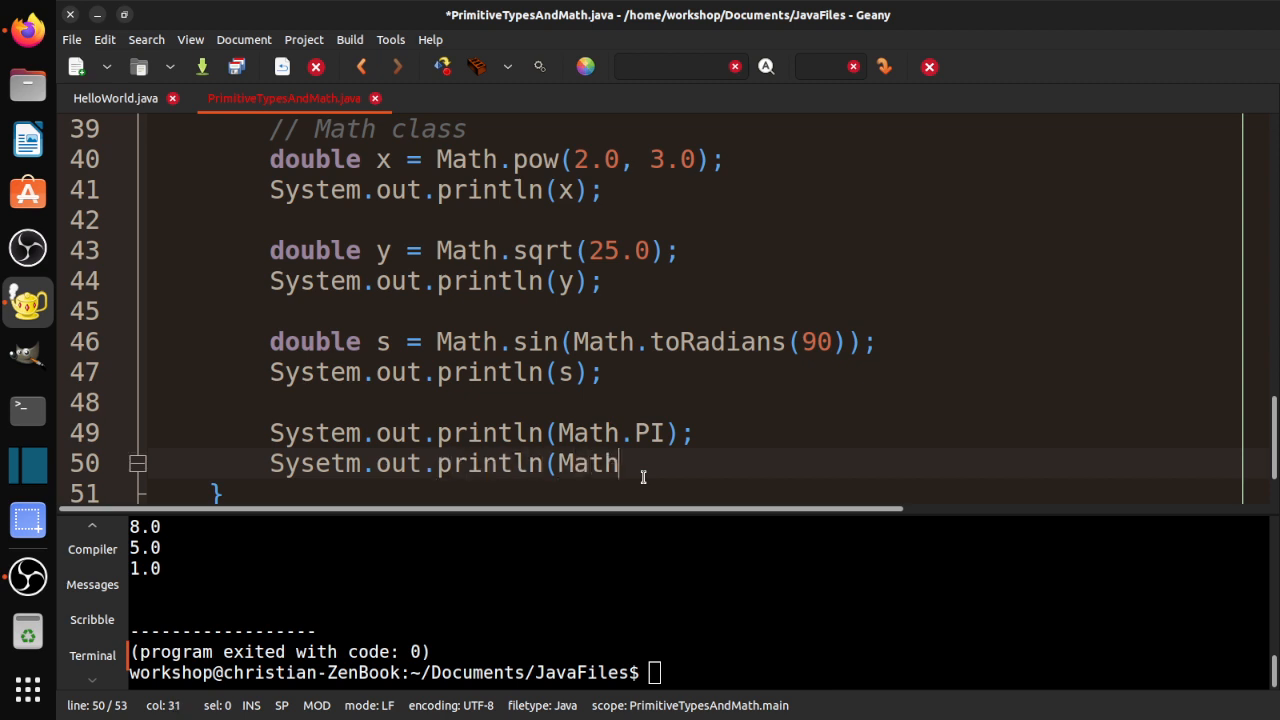
type(".E);")
key("ctrl+s")
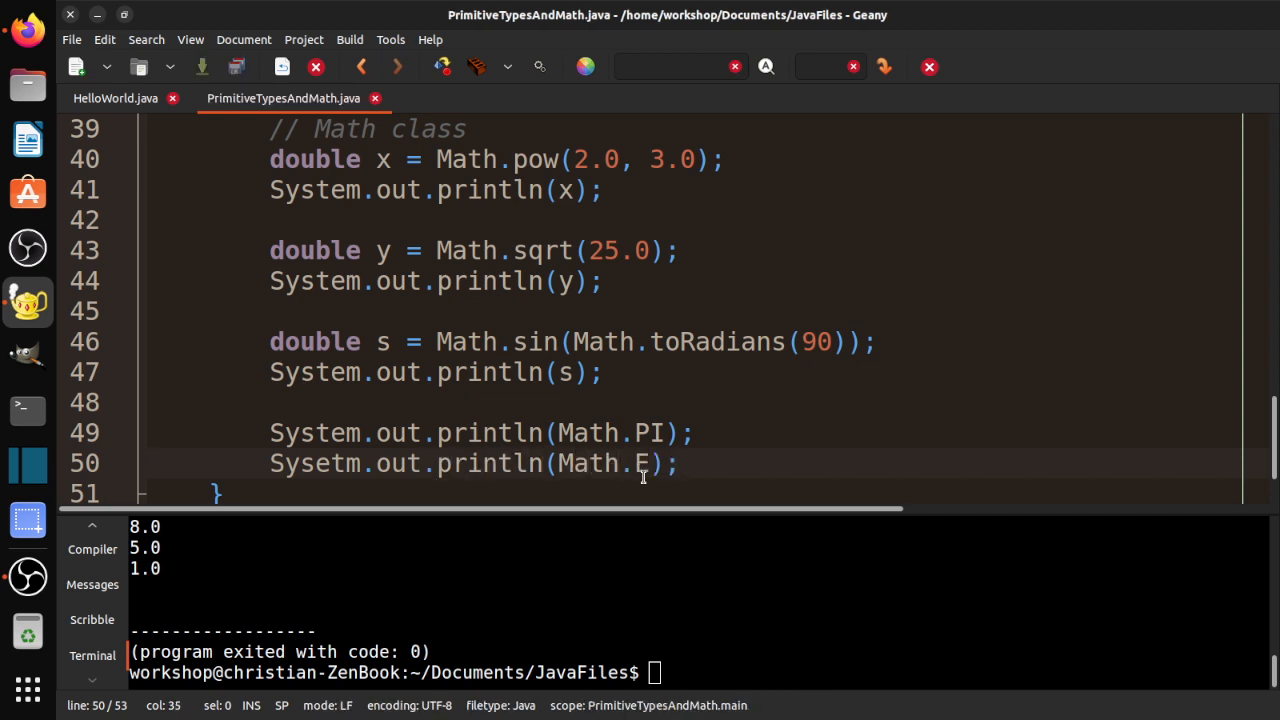
- Compile to see the Sysetm error, correct it to System, save, recompile and run to print PI and E
left_click(444, 66)
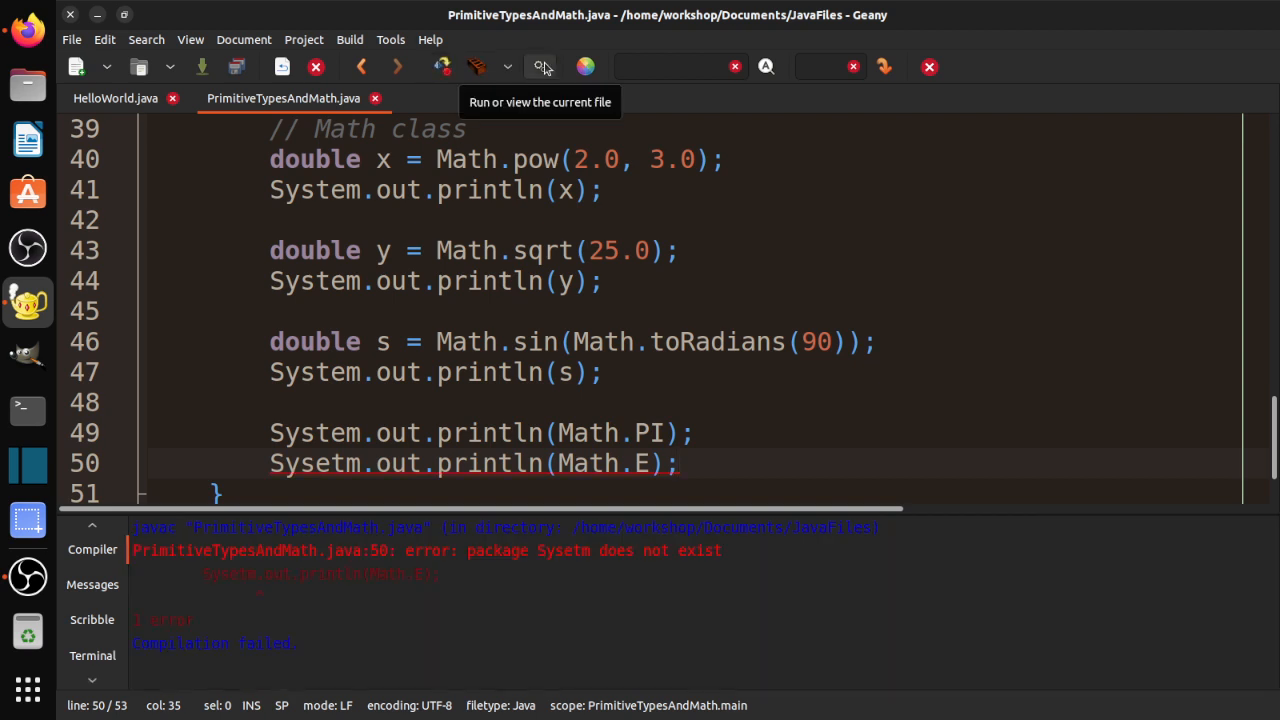
type("t")
double_click(338, 463)
type("S")
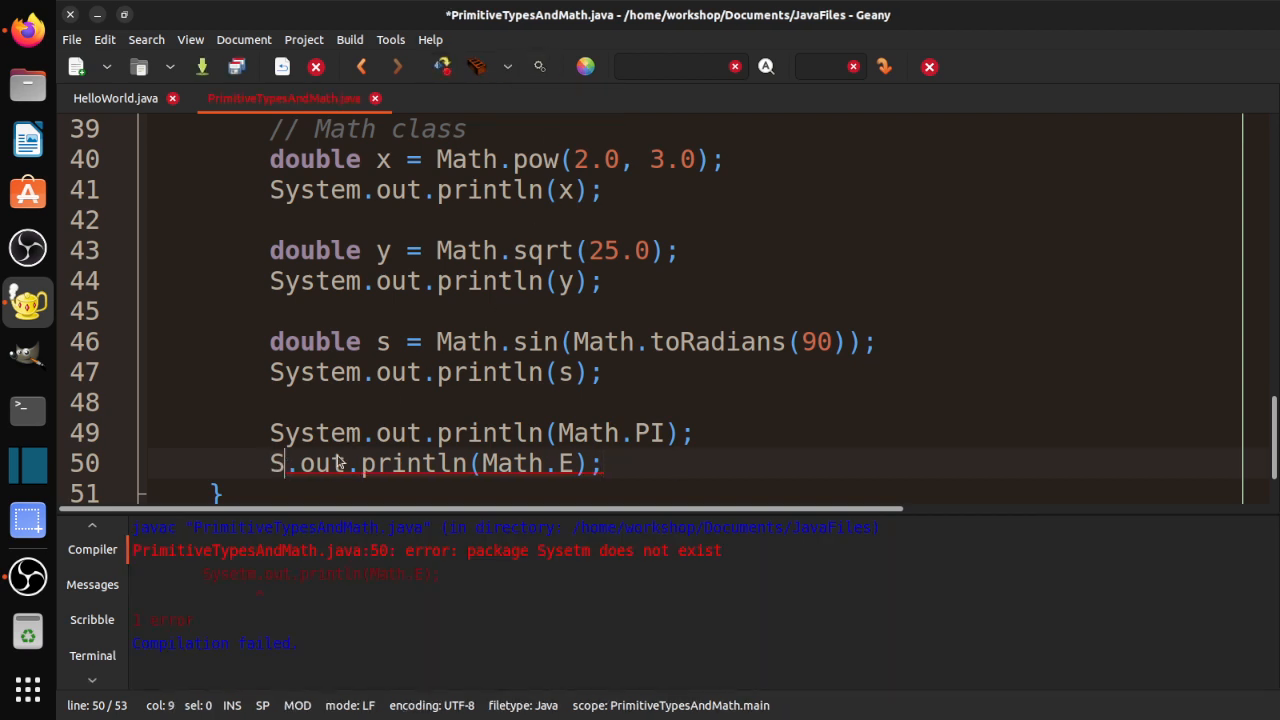
type("ystem")
key("ctrl+s")
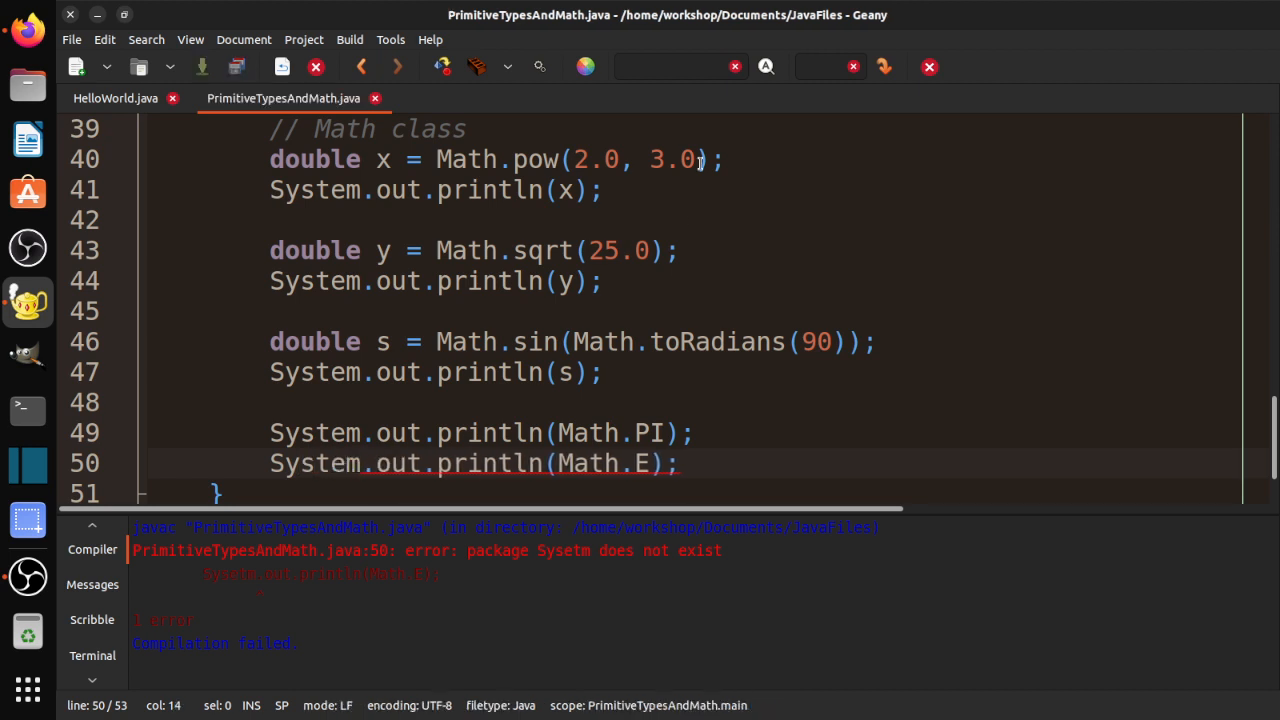
left_click(443, 65)
left_click(537, 70)
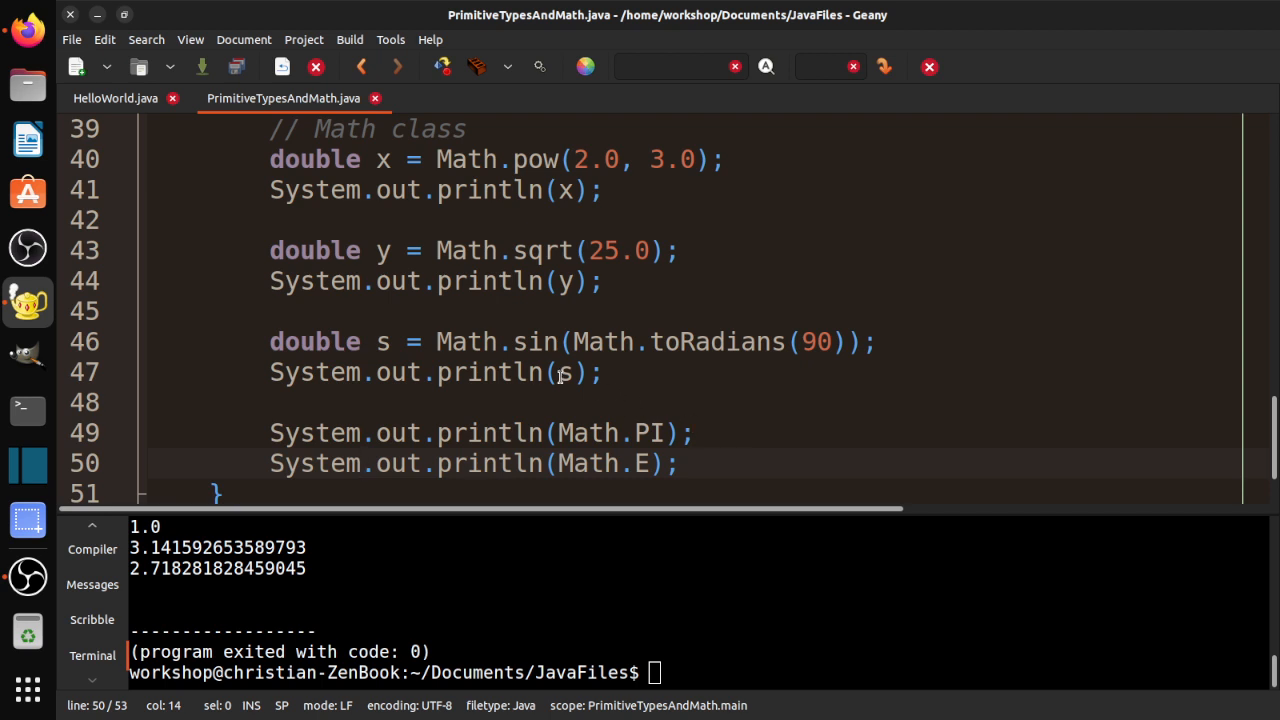
scroll(528, 371, "down", 1)
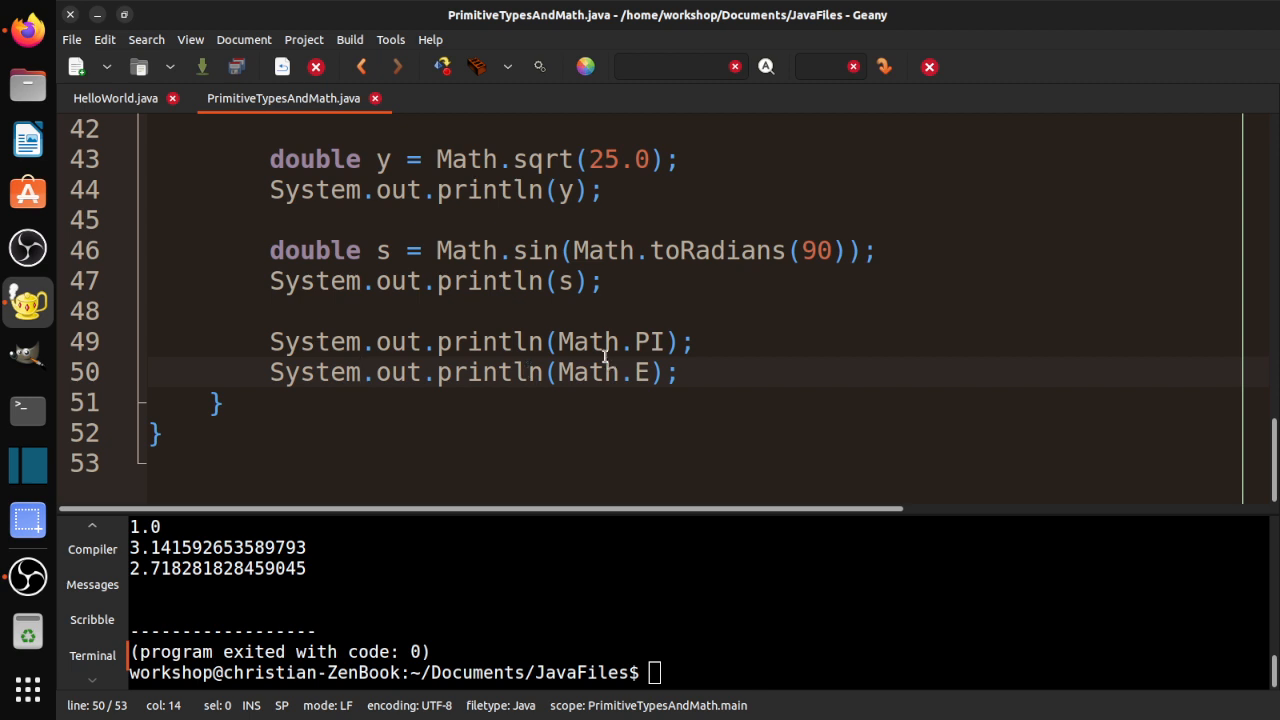
scroll(553, 366, "up", 3)
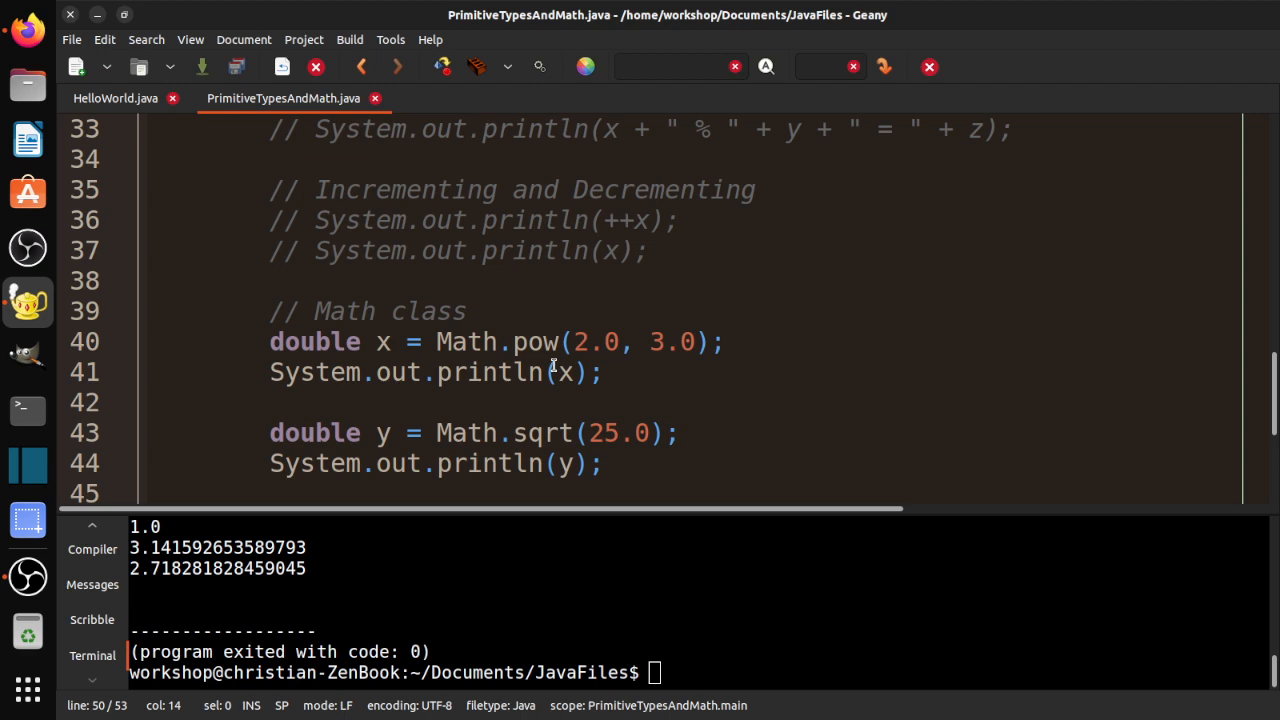
scroll(553, 366, "up", 3)
scroll(553, 366, "down", 3)
scroll(610, 403, "down", 3)
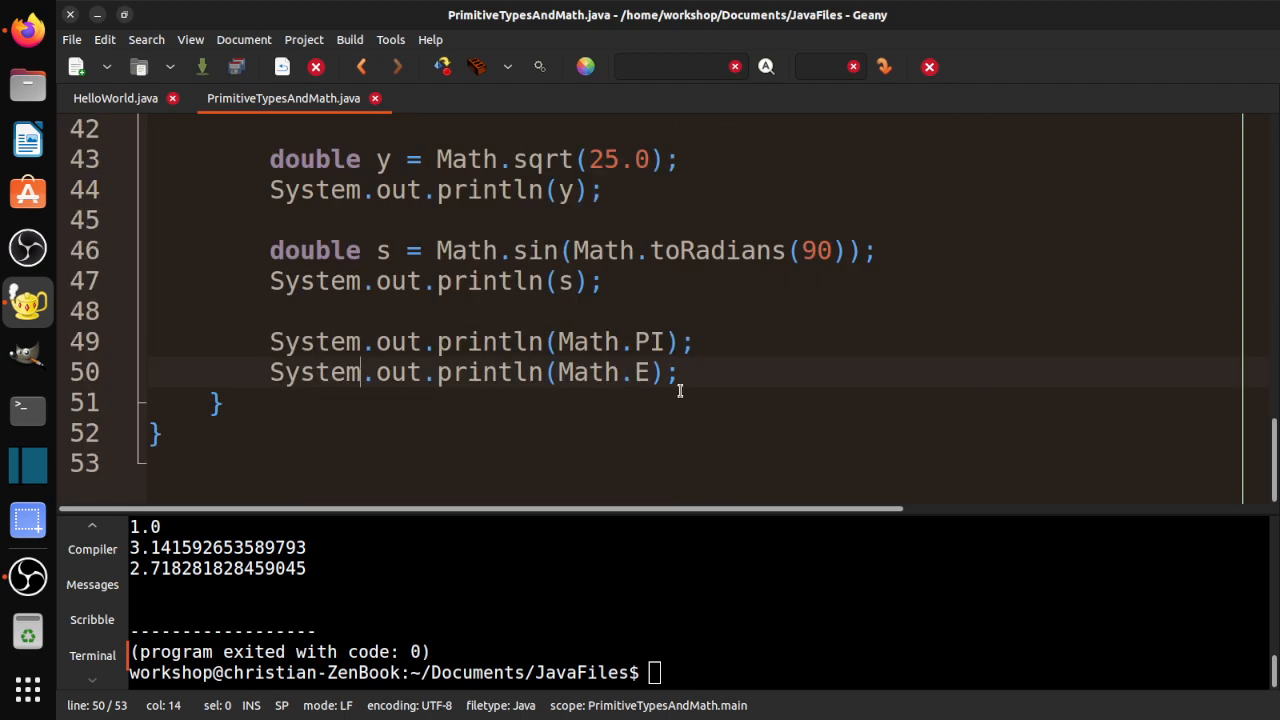
scroll(700, 385, "up", 2)
scroll(700, 360, "down", 2)
scroll(540, 366, "up", 3)
scroll(537, 369, "up", 11)
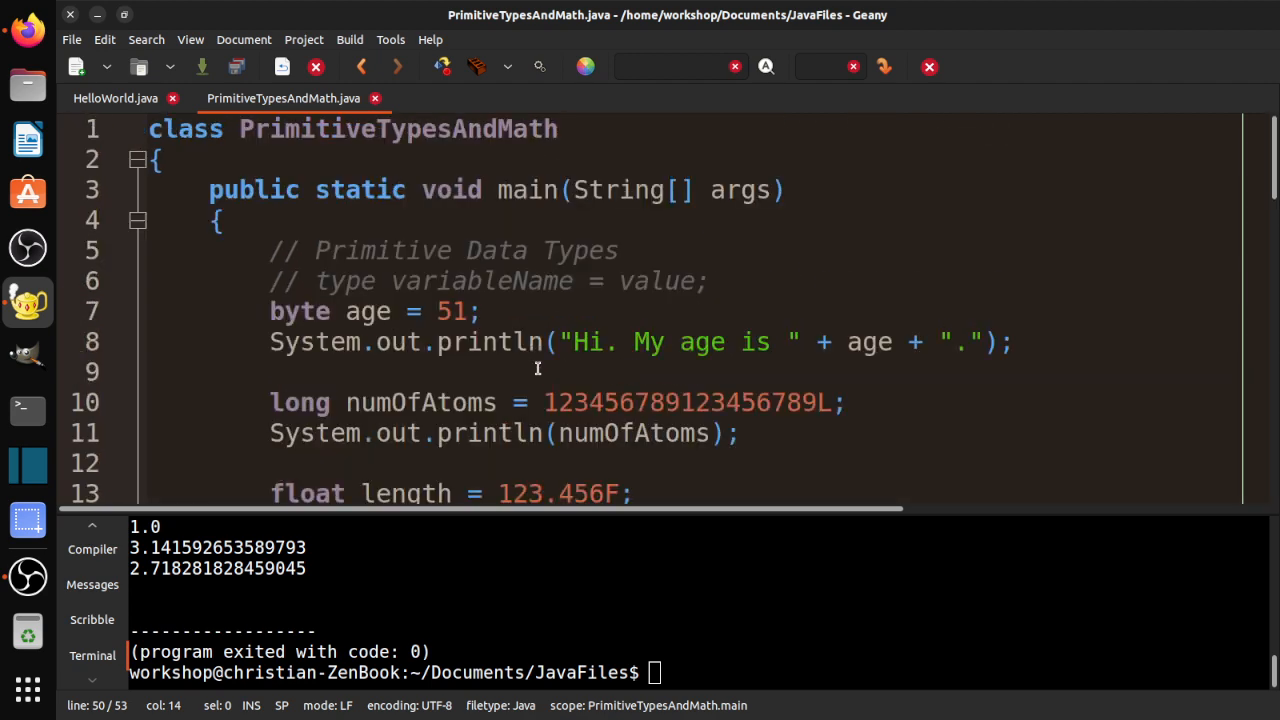